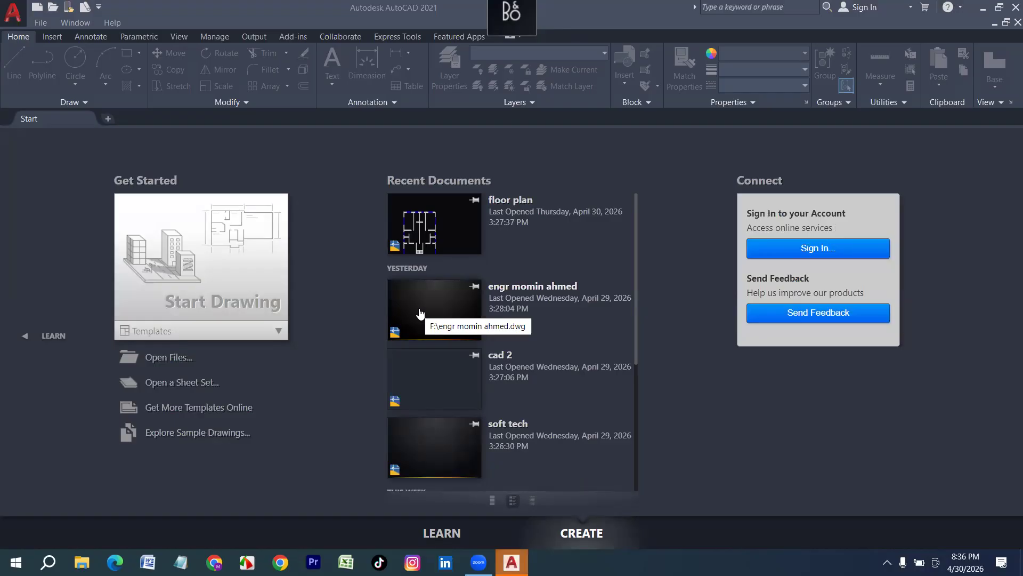
Start a new drawing and set its length units to Engineering with 0'-0" precision.
left_click(211, 265)
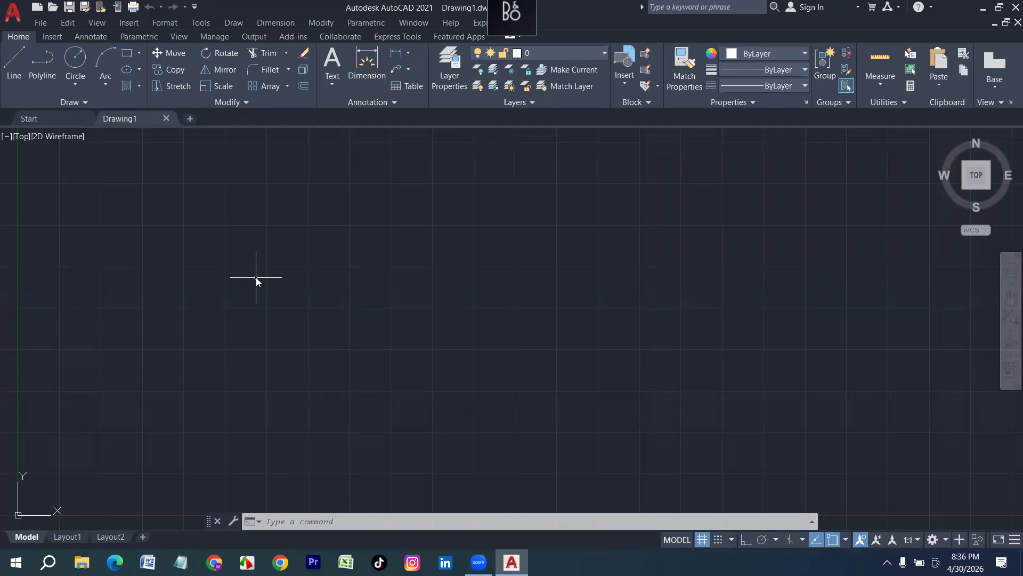
type("UN")
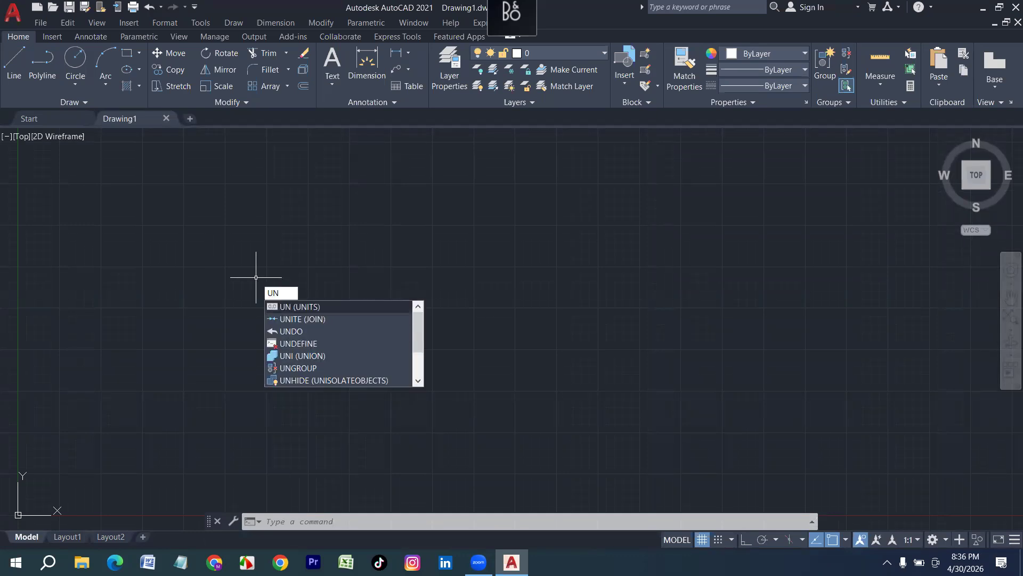
key("Return")
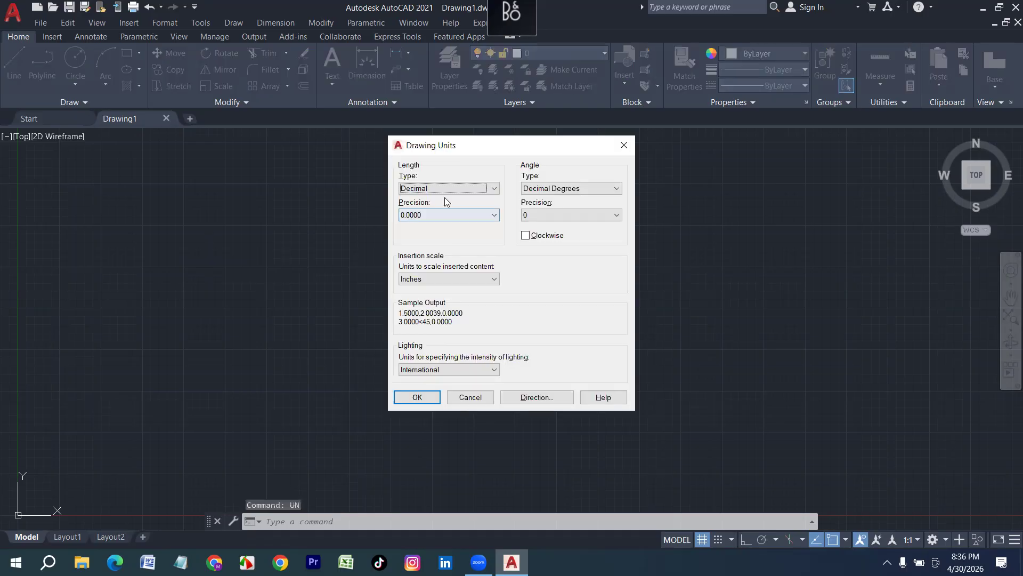
left_click(445, 193)
left_click(439, 213)
left_click(439, 214)
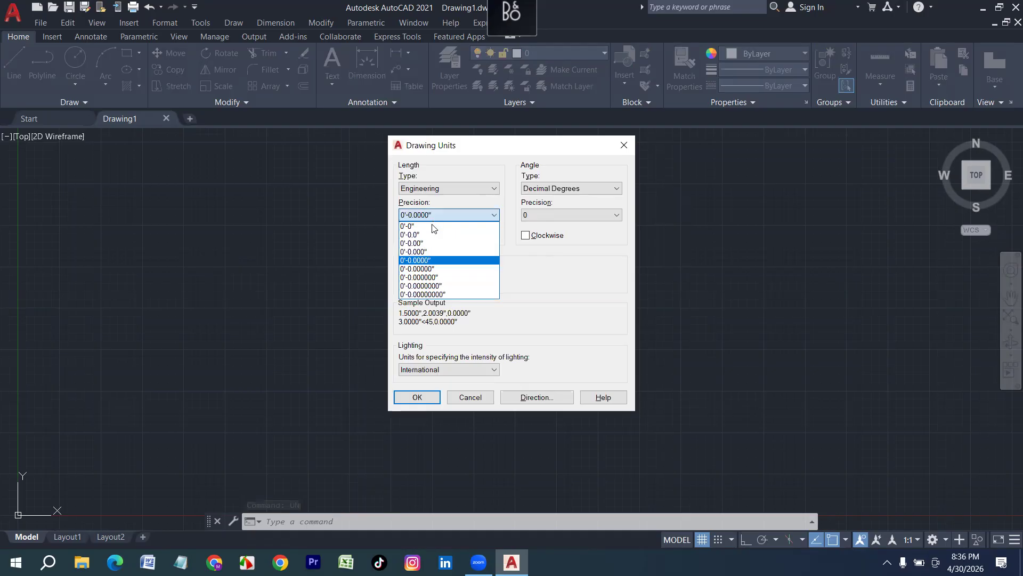
left_click(406, 397)
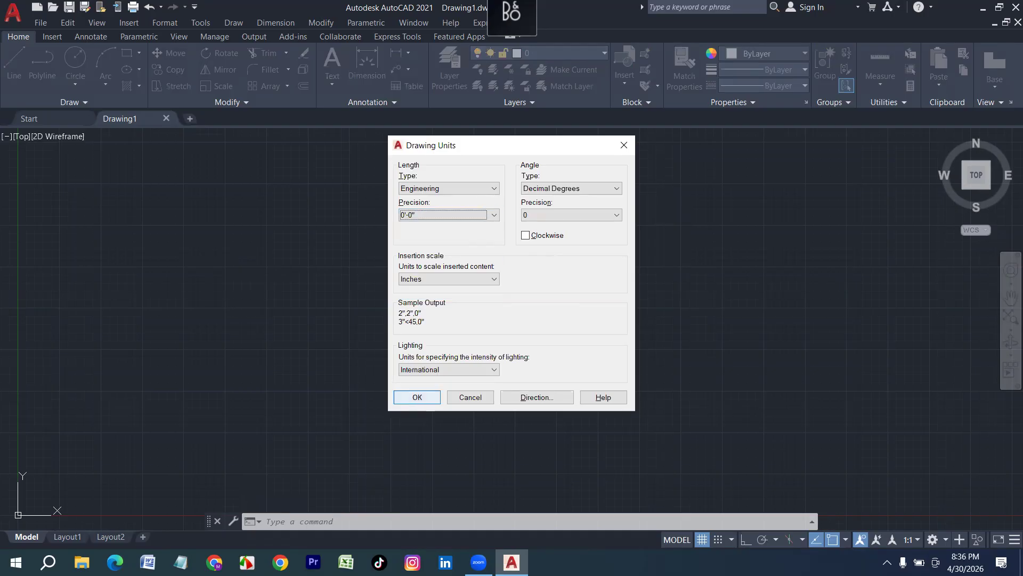
left_click(410, 401)
Modify the Standard dimension style to use Architectural primary units with 0'-0" precision.
type("D")
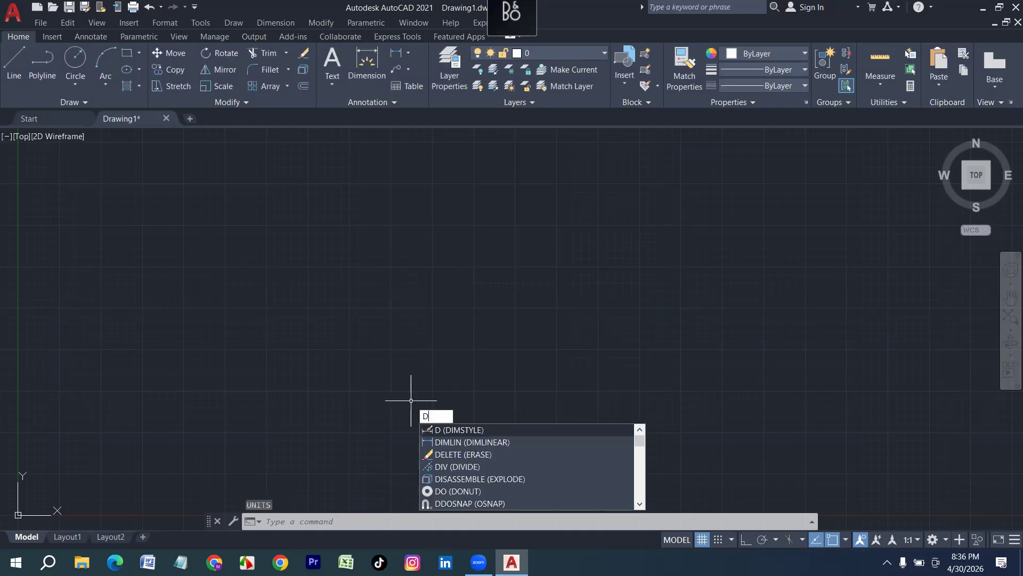
key("Return")
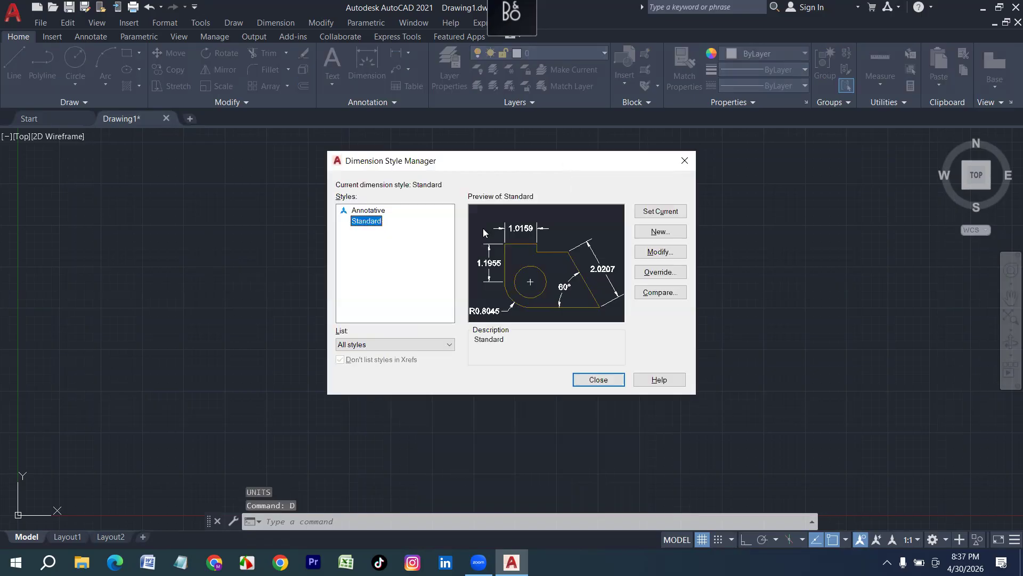
left_click(533, 249)
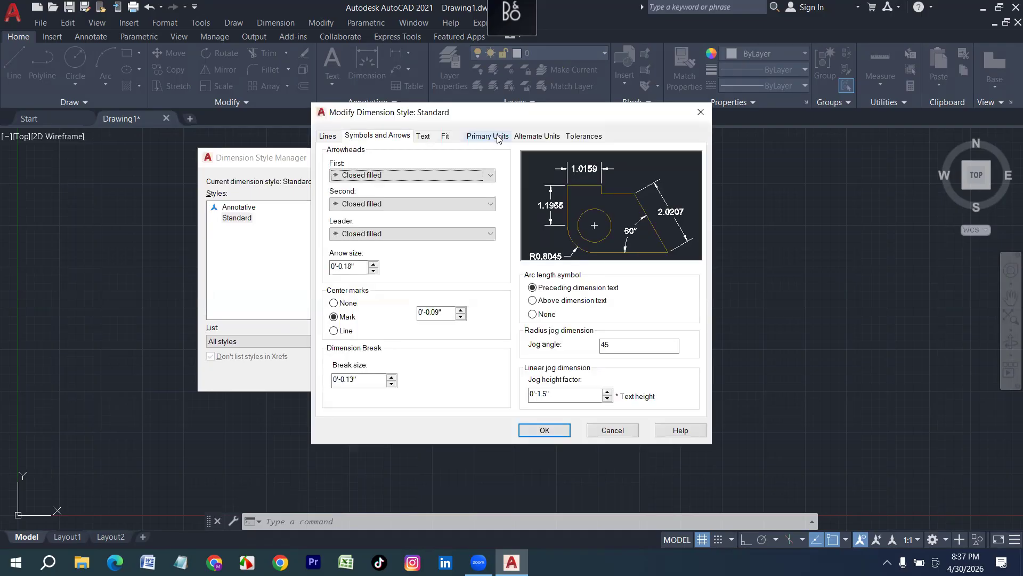
left_click(487, 136)
left_click(479, 162)
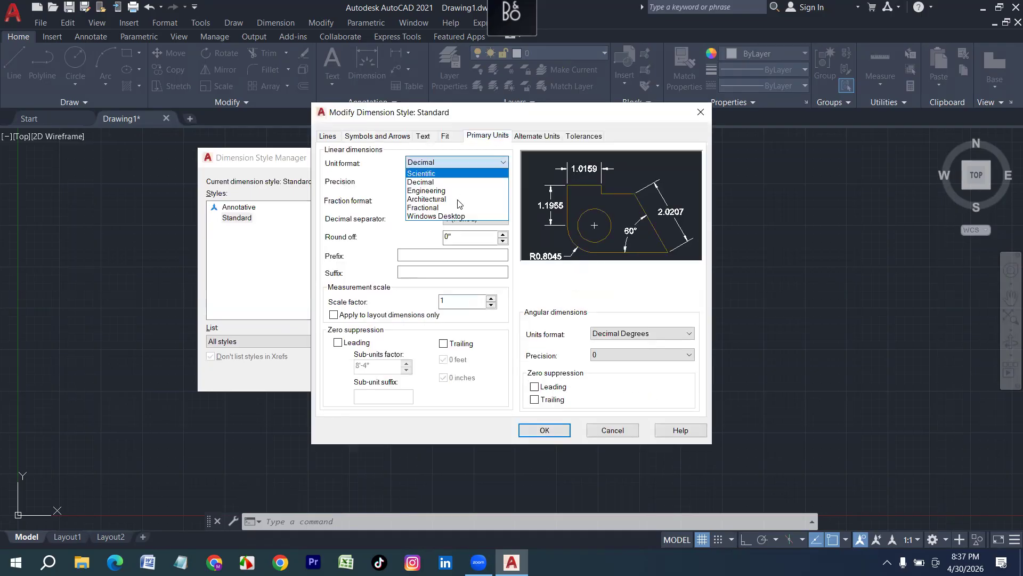
left_click(461, 199)
left_click(454, 182)
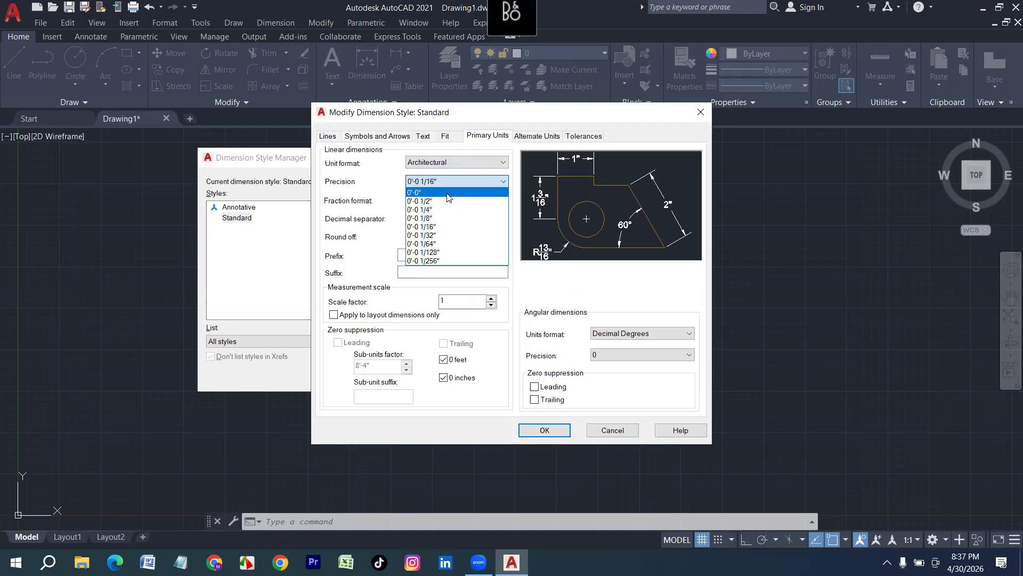
left_click(434, 192)
Set the Standard dimension style's text height to 6".
left_click(423, 136)
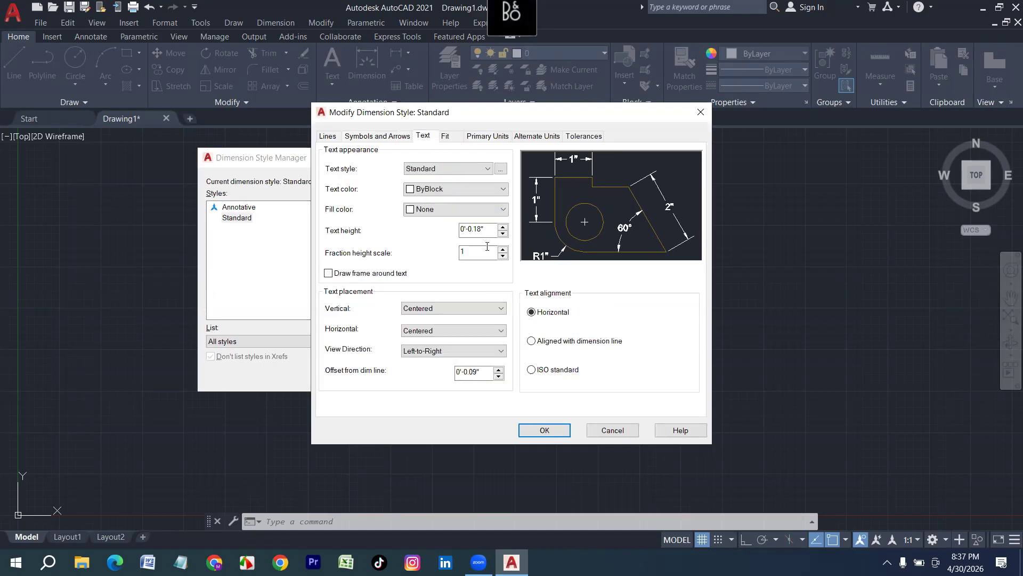
double_click(493, 229)
type("6")
Give the dimension style Architectural tick arrowheads with an arrow size of 3".
left_click(365, 138)
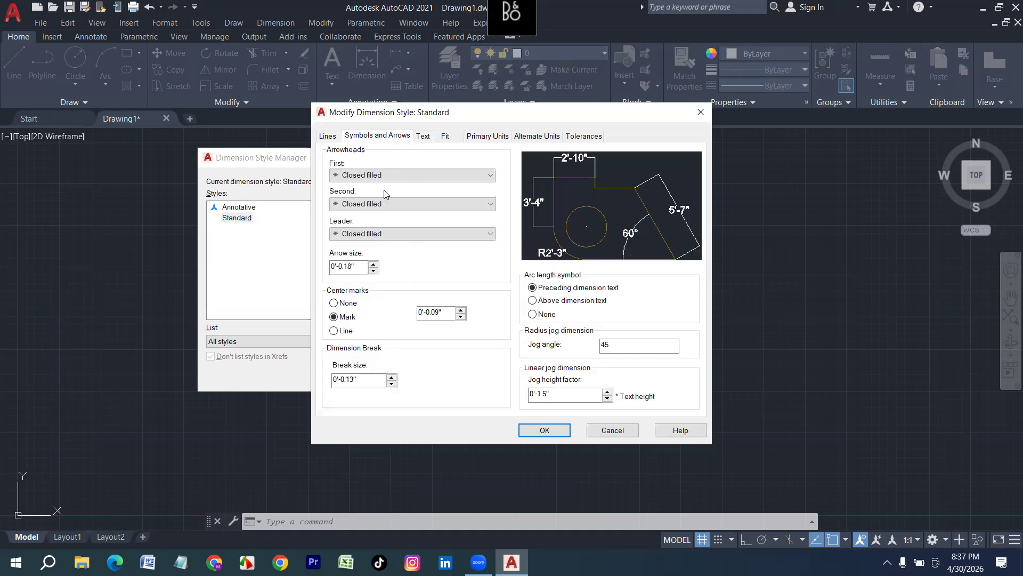
left_click(384, 176)
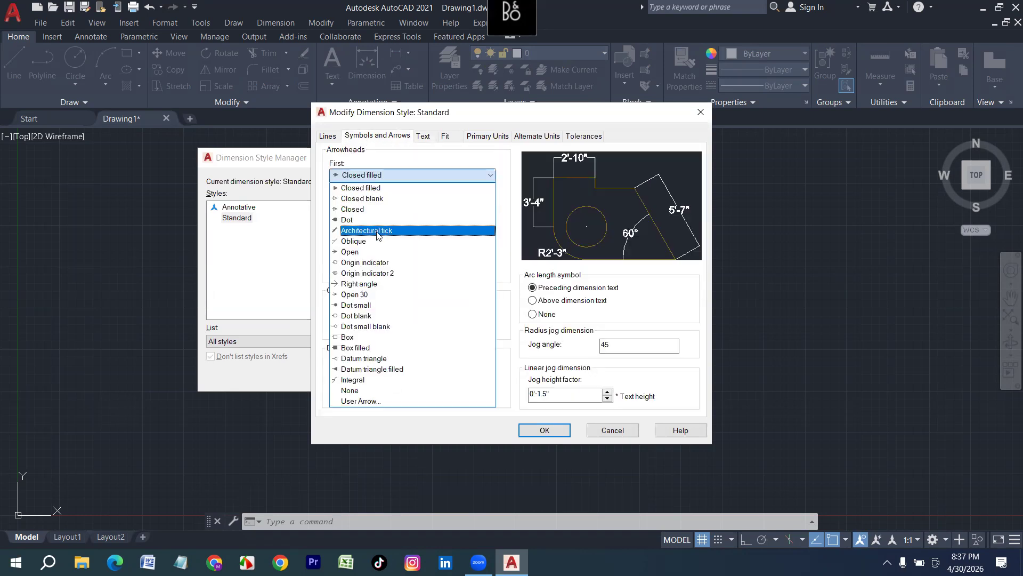
left_click(377, 231)
key("Tab")
key("Tab")
key("Tab")
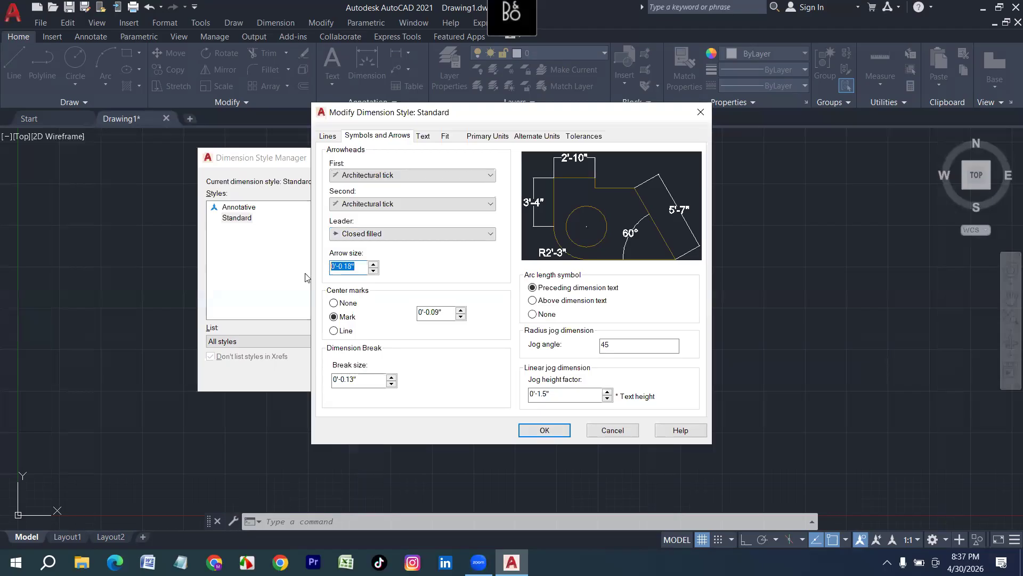
type("3")
Set the dimension style's center mark size to 2" and make the Standard style current.
double_click(443, 311)
type("2")
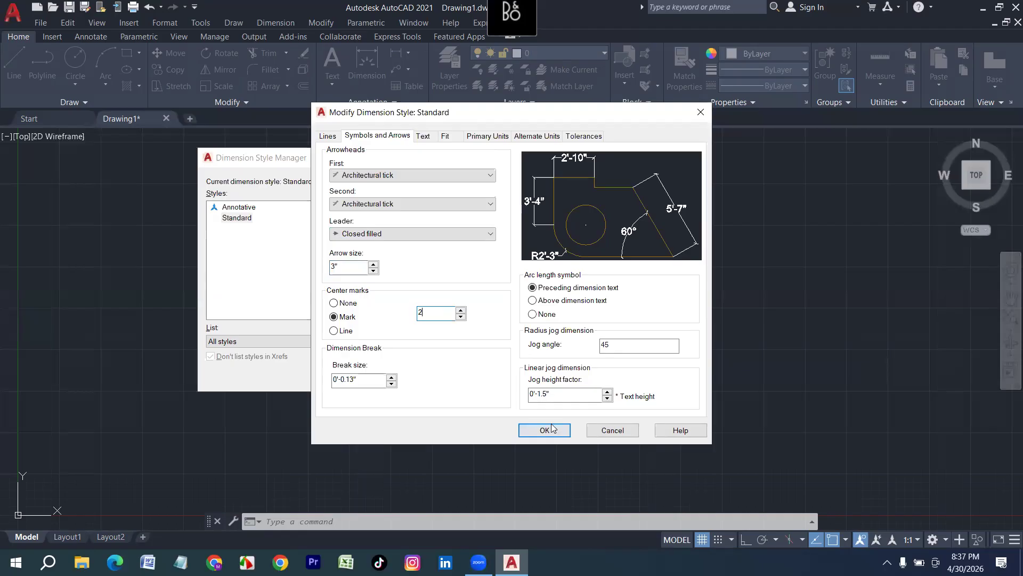
left_click(552, 428)
left_click(527, 208)
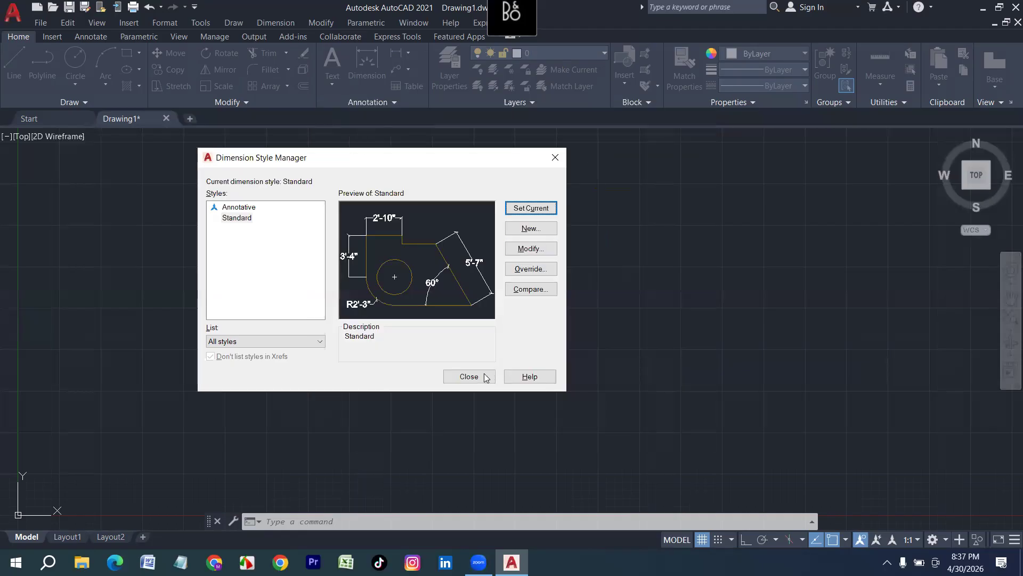
left_click(469, 377)
Enable all object snap modes in the drafting settings.
type("O")
key("Escape")
type("OS")
key("Return")
left_click(614, 209)
left_click(532, 411)
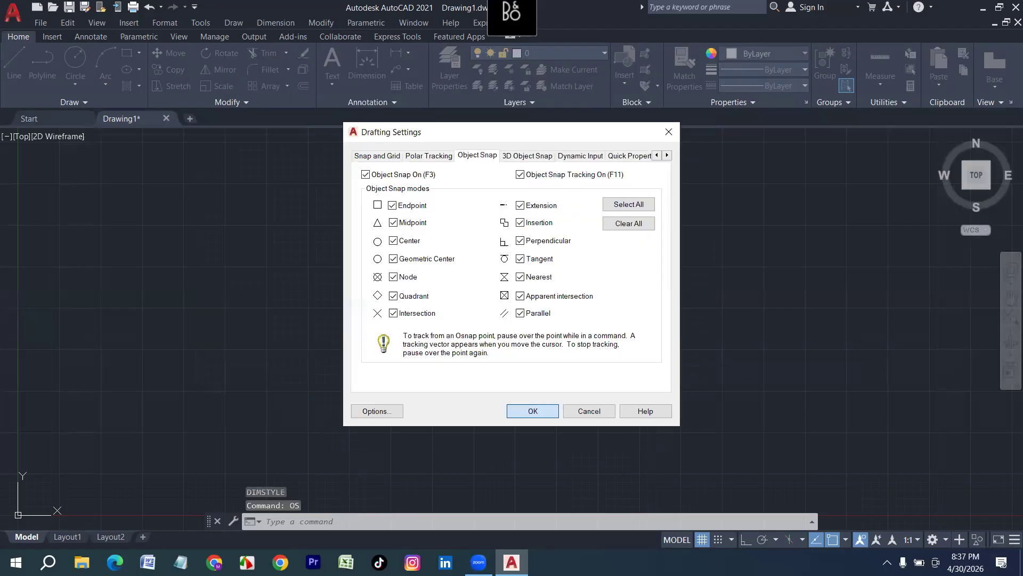
Turn off showing the UCS icon at the origin.
scroll(378, 393, "down", 5)
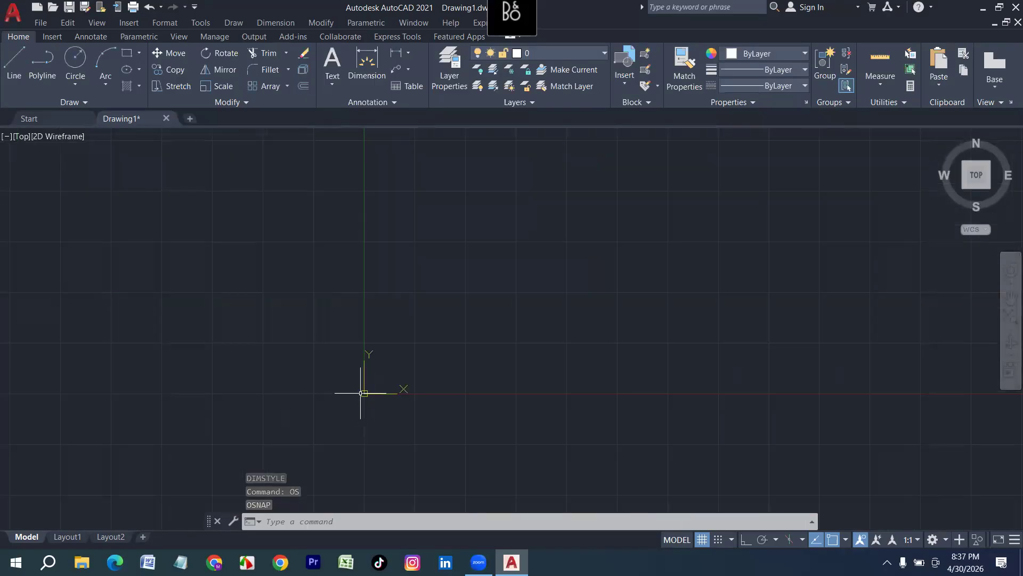
right_click(416, 393)
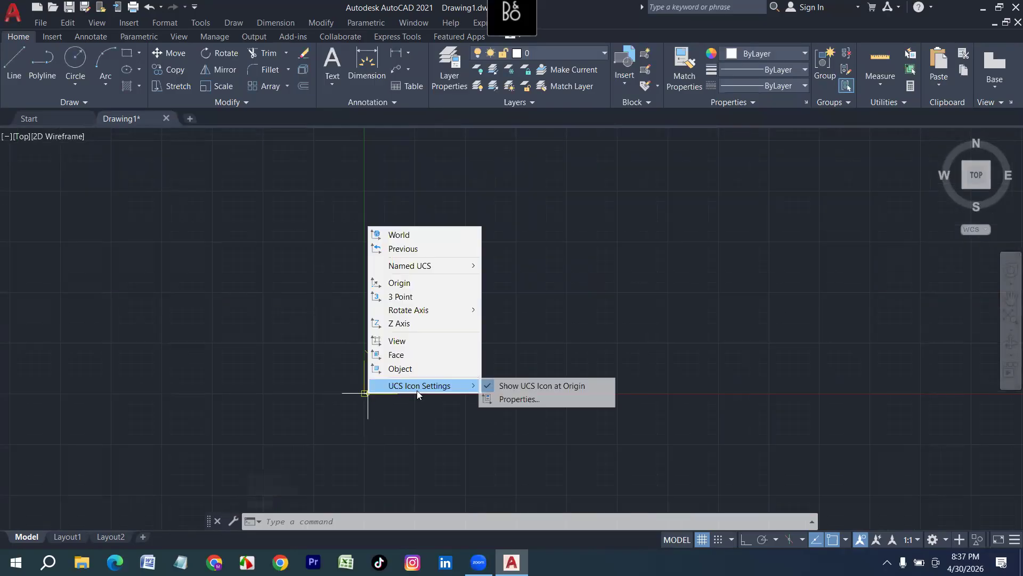
left_click(566, 386)
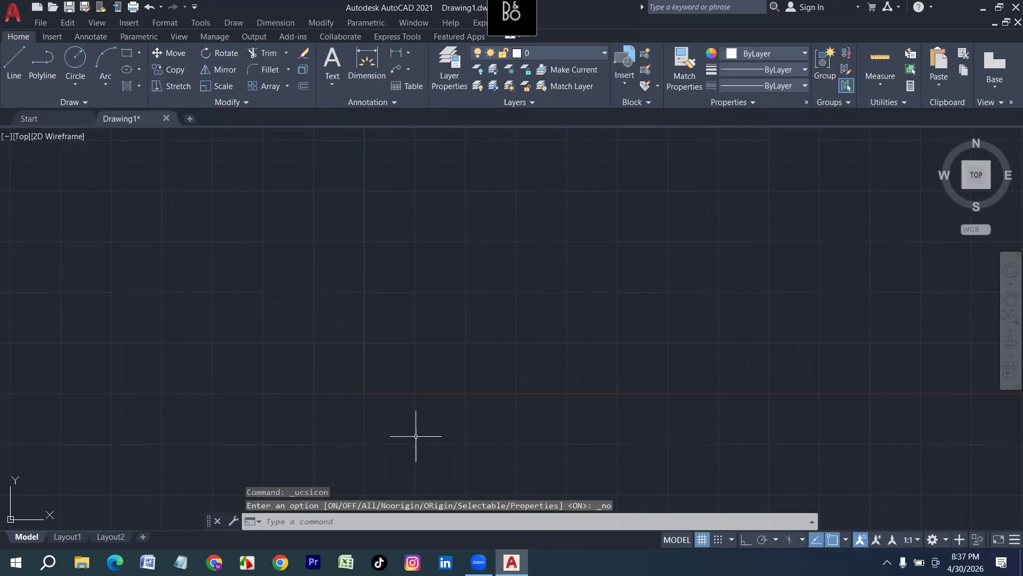
Turn off object snap and the background grid.
key("F3")
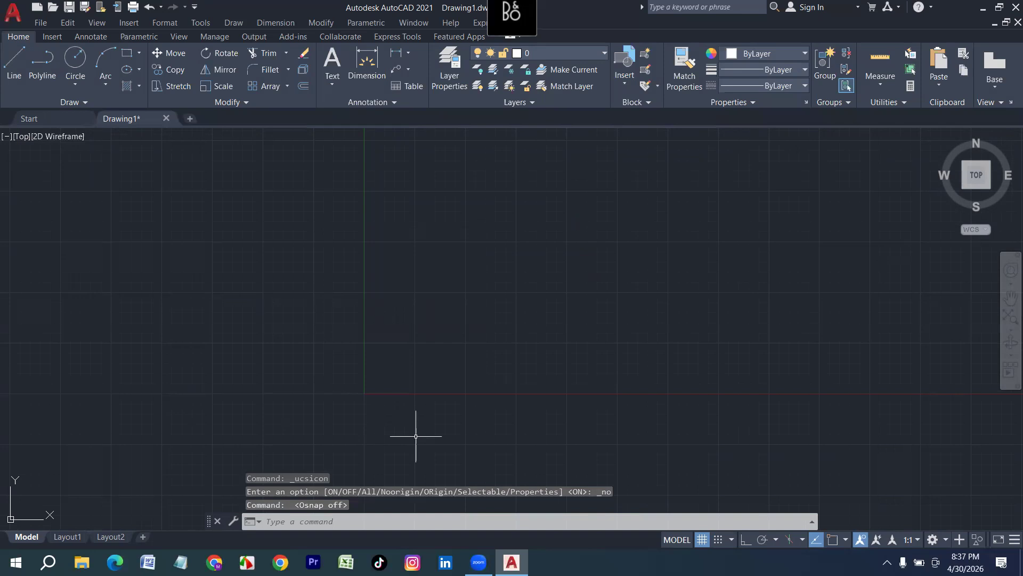
key("F7")
key("Escape")
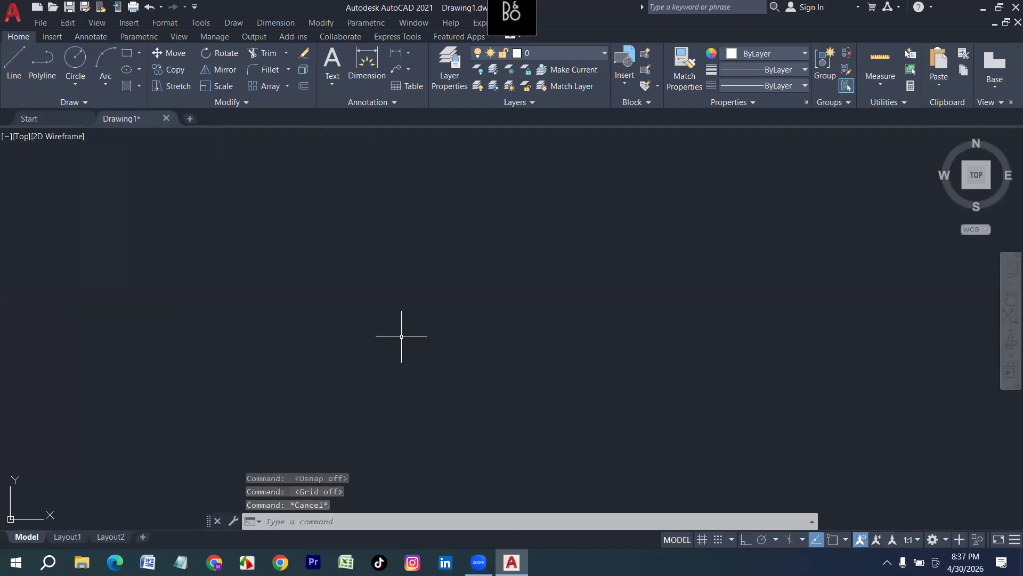
Create a layer named Wall with the color white.
type("la")
key("Return")
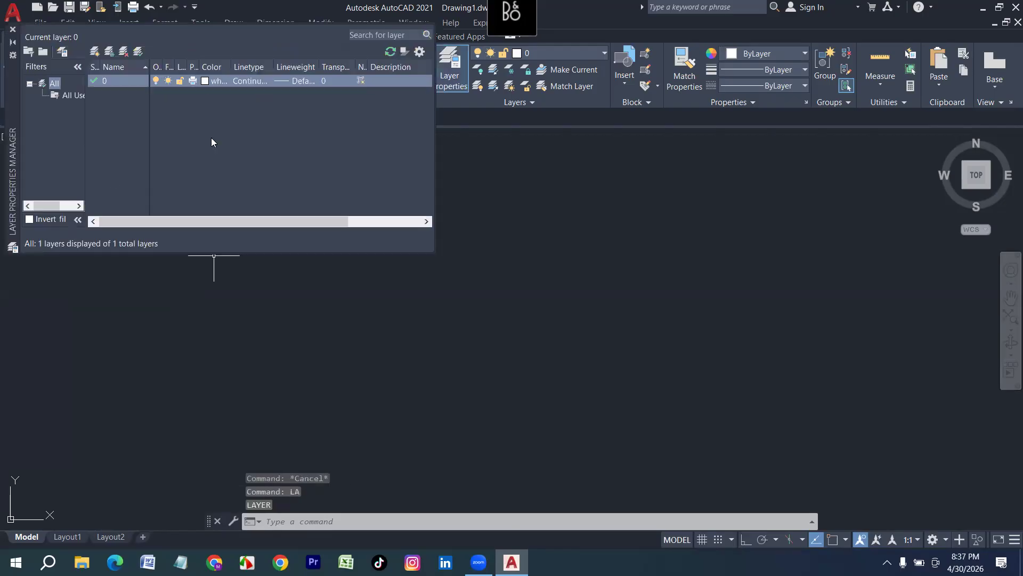
left_click(94, 52)
type("Wall")
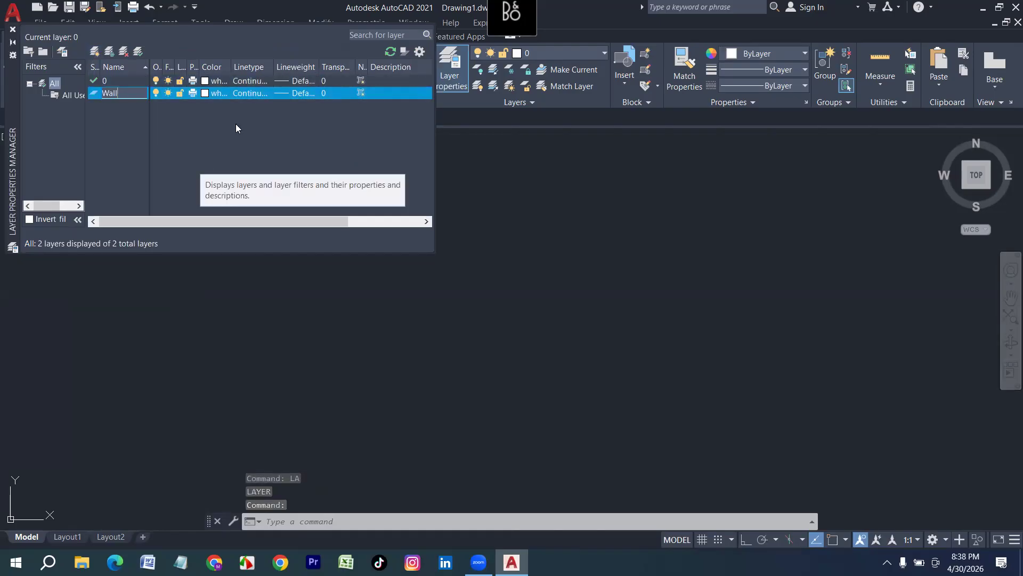
left_click(208, 96)
left_click(489, 384)
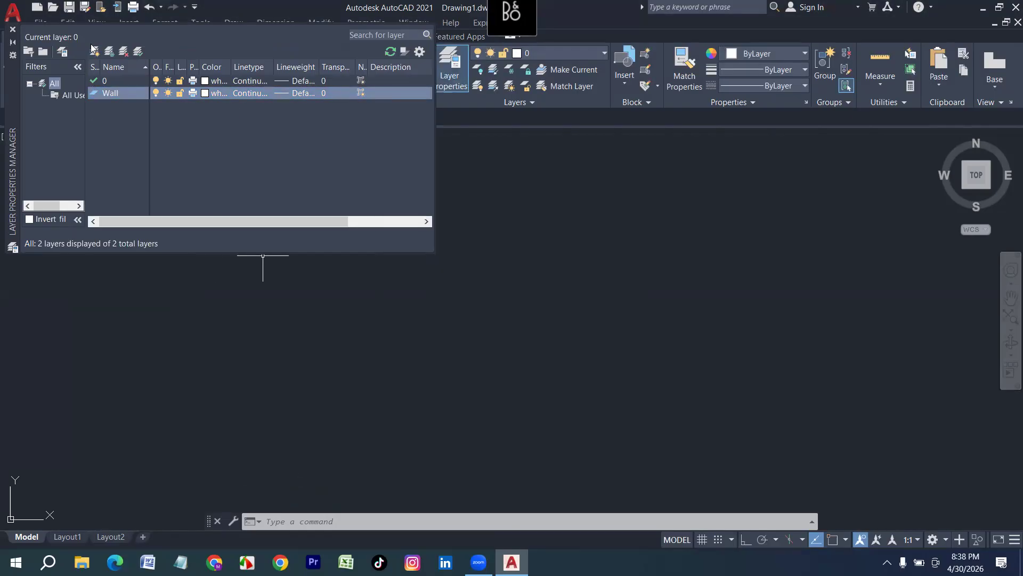
Create a layer named Coulmn and set its color to red.
left_click(95, 52)
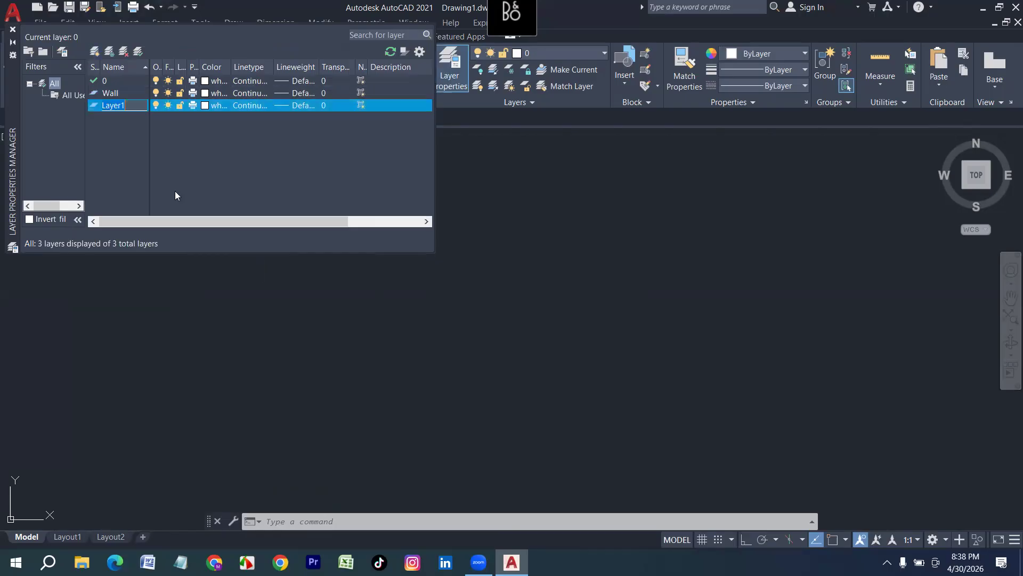
type("Coulmn")
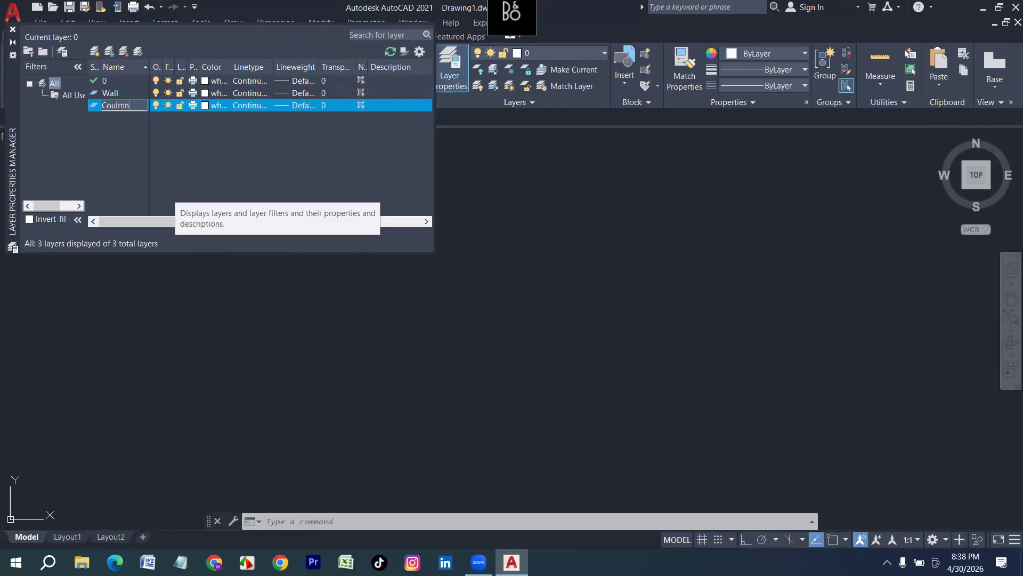
left_click(207, 109)
left_click(401, 308)
left_click(485, 389)
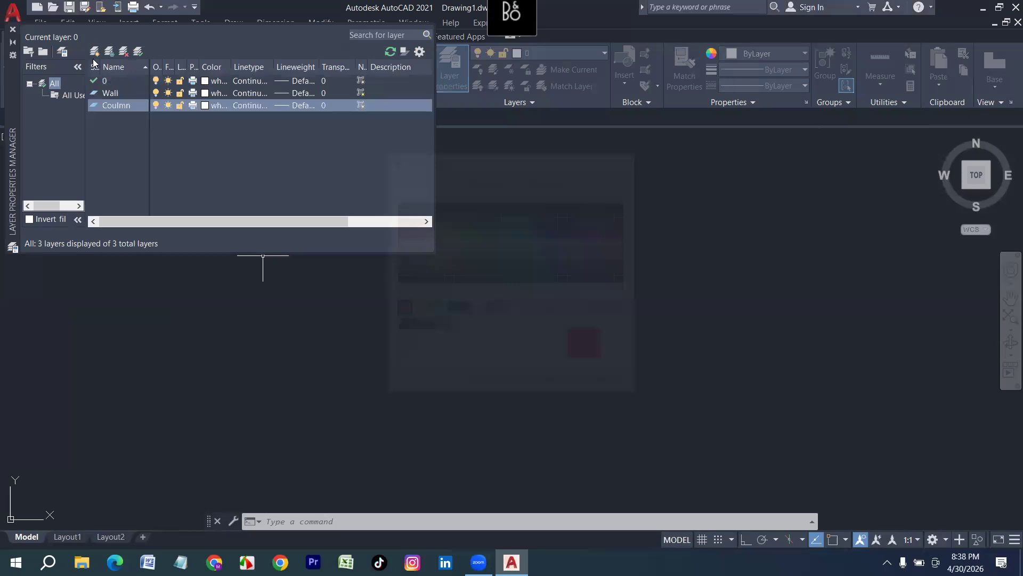
Create a layer named Window and set its color to blue.
left_click(95, 51)
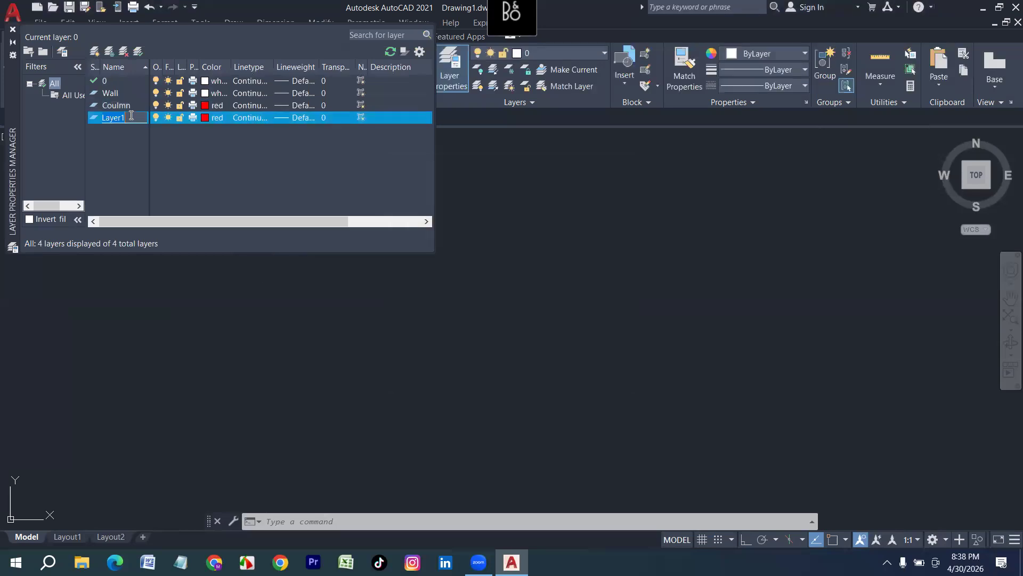
type("Window")
left_click(205, 118)
left_click(451, 309)
left_click(494, 384)
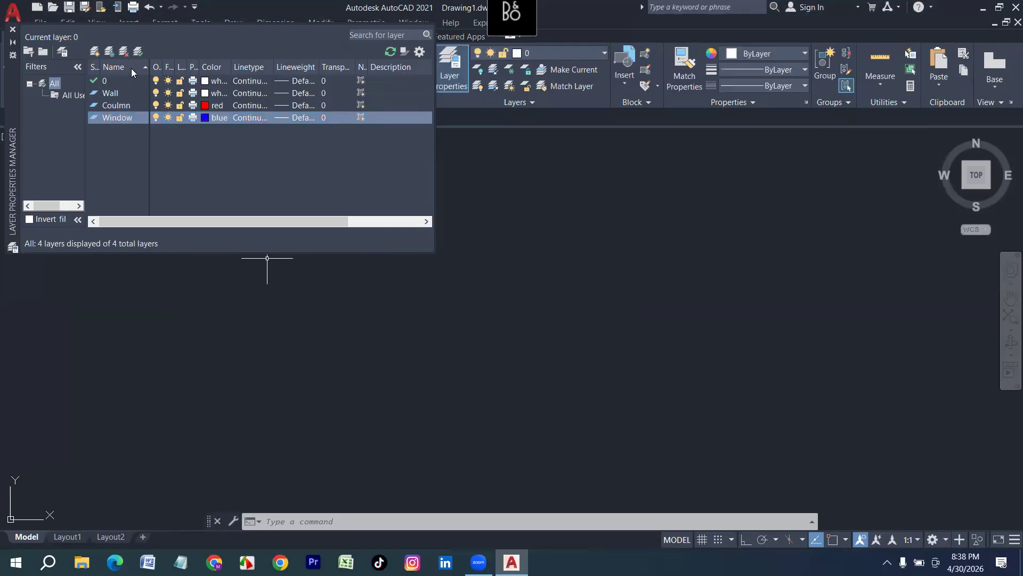
Create a layer named Text and set its color to white.
left_click(94, 52)
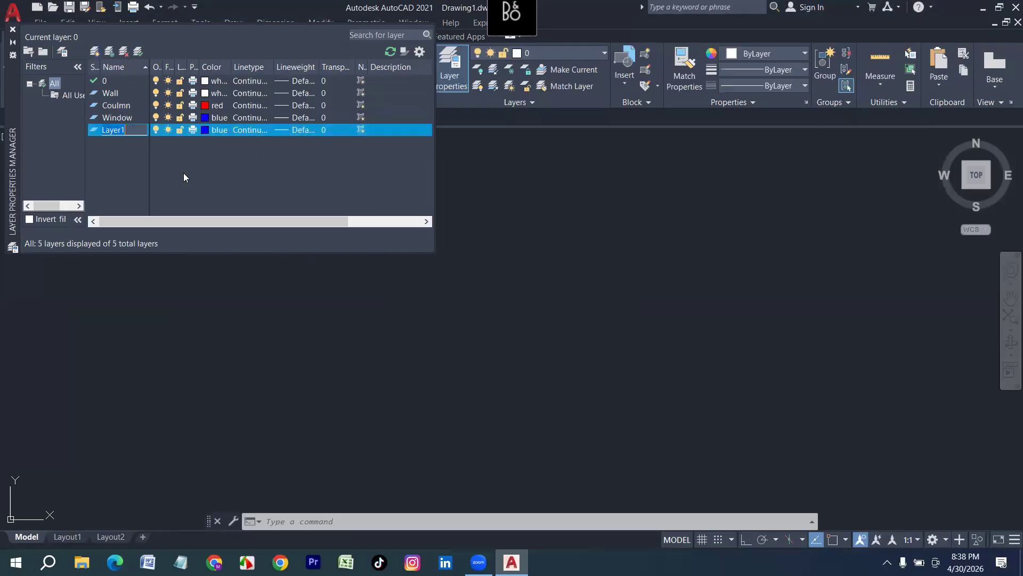
type("te")
key("BackSpace")
key("BackSpace")
type("Text")
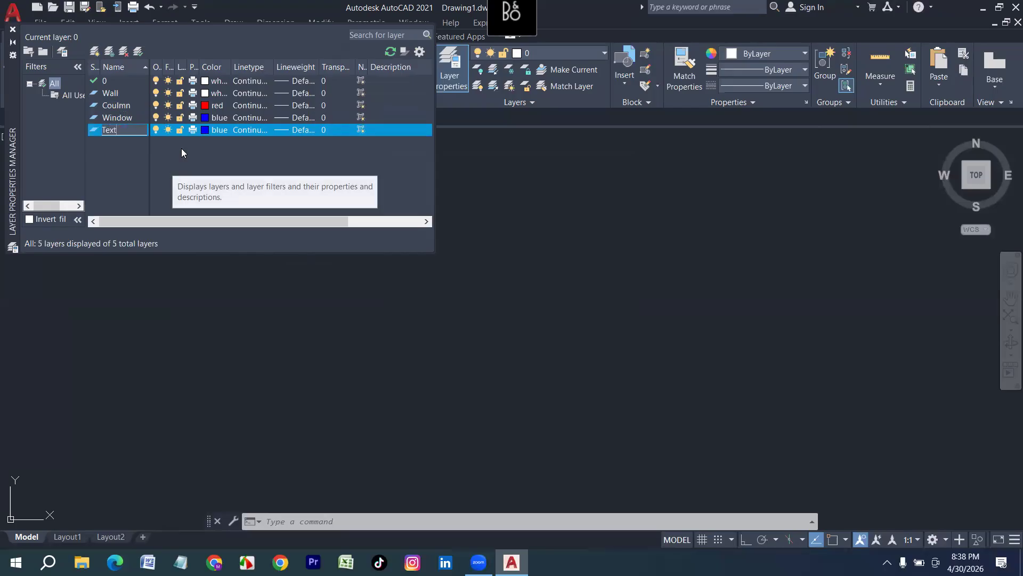
left_click(207, 131)
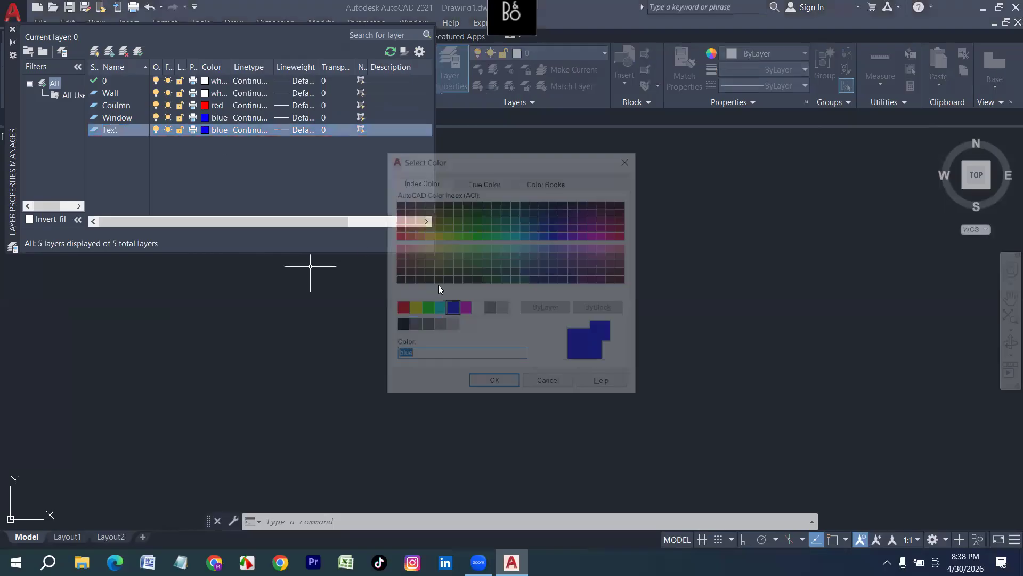
left_click(477, 308)
left_click(495, 383)
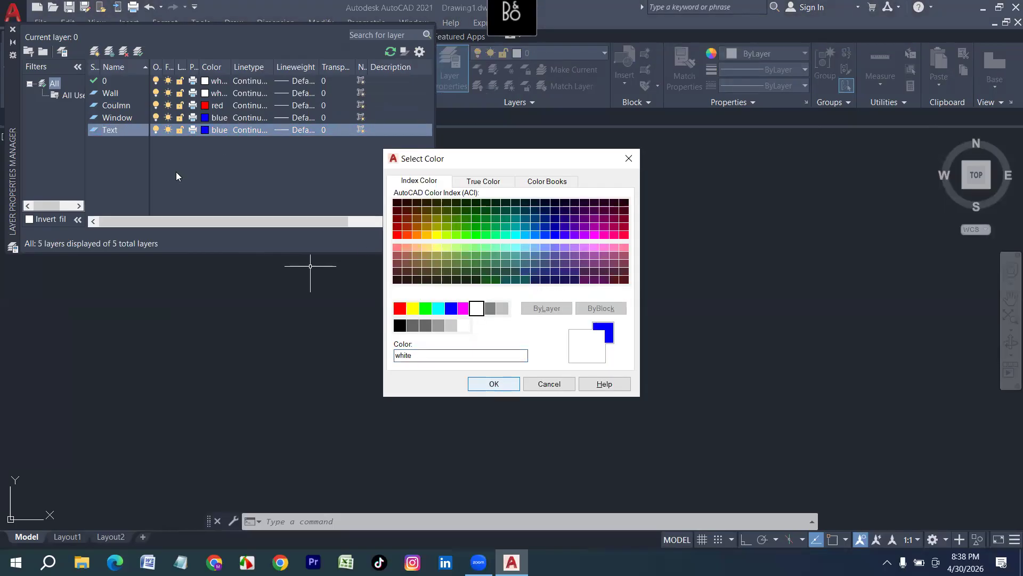
Create a layer named Door and set its color to index 11.
left_click(93, 54)
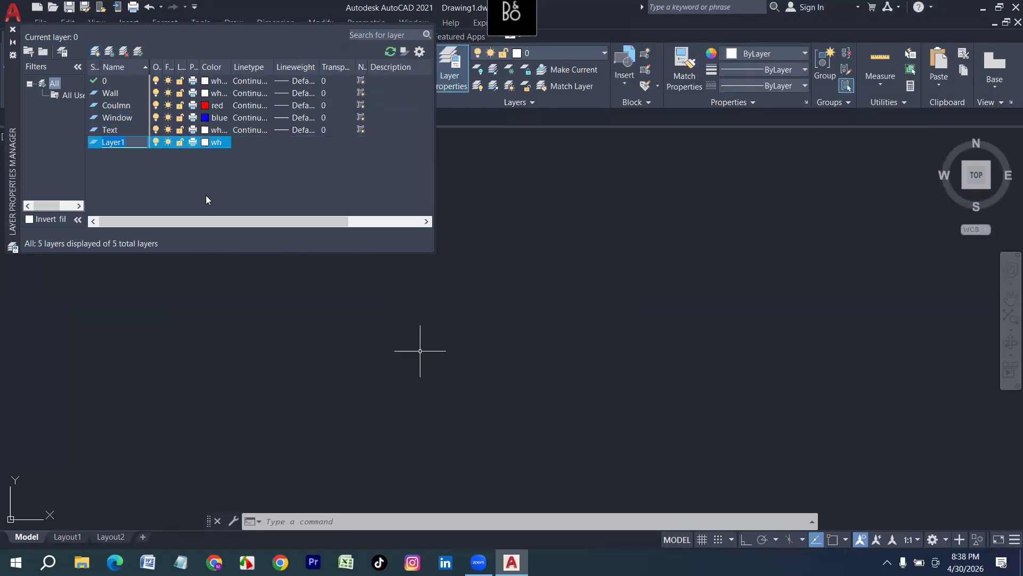
type("Door")
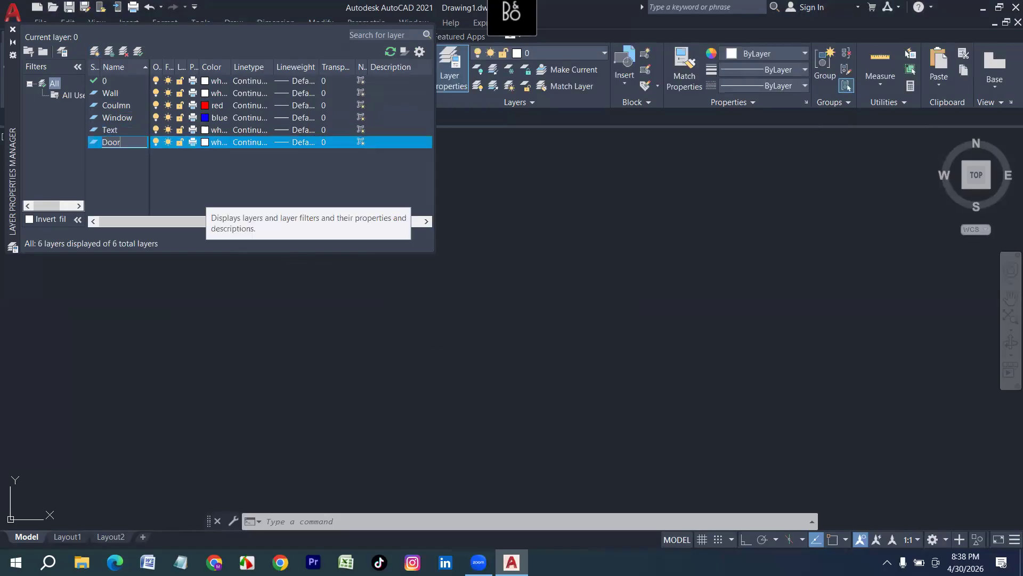
left_click(202, 143)
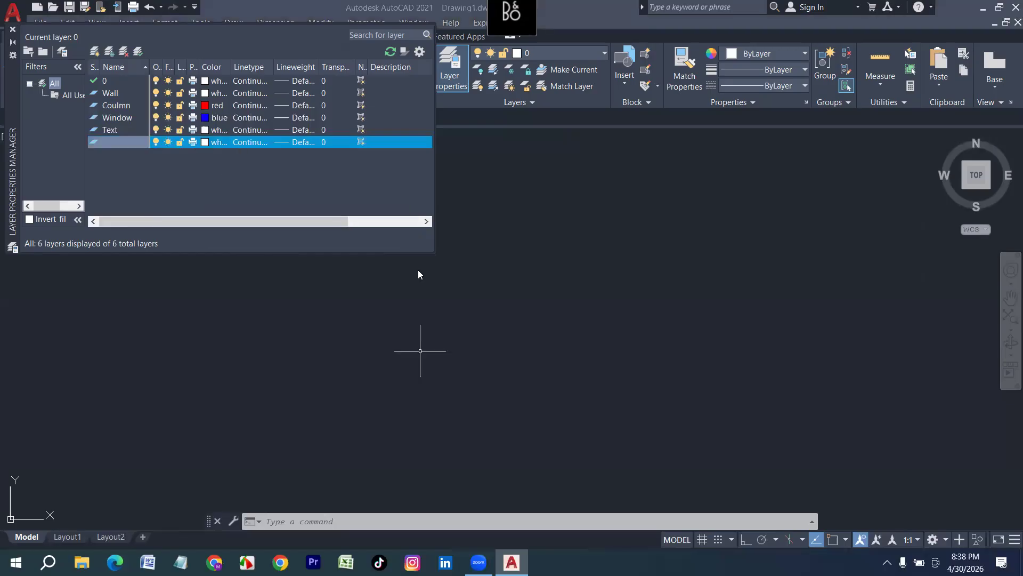
left_click(405, 247)
left_click(396, 248)
left_click(488, 385)
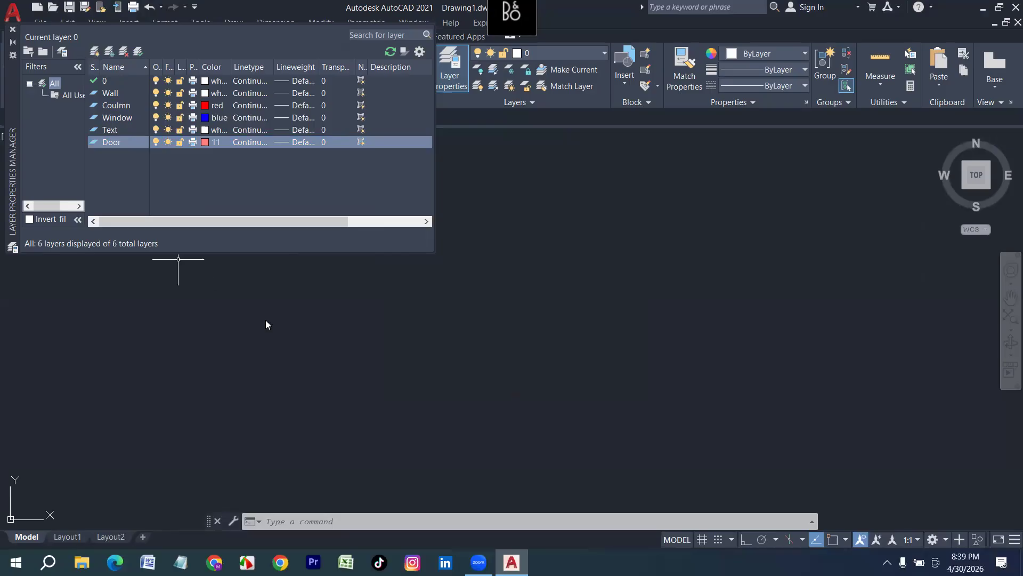
Create a layer named Hatch and set its color to index 9.
key("alt+n")
type("Hatc")
left_click(204, 154)
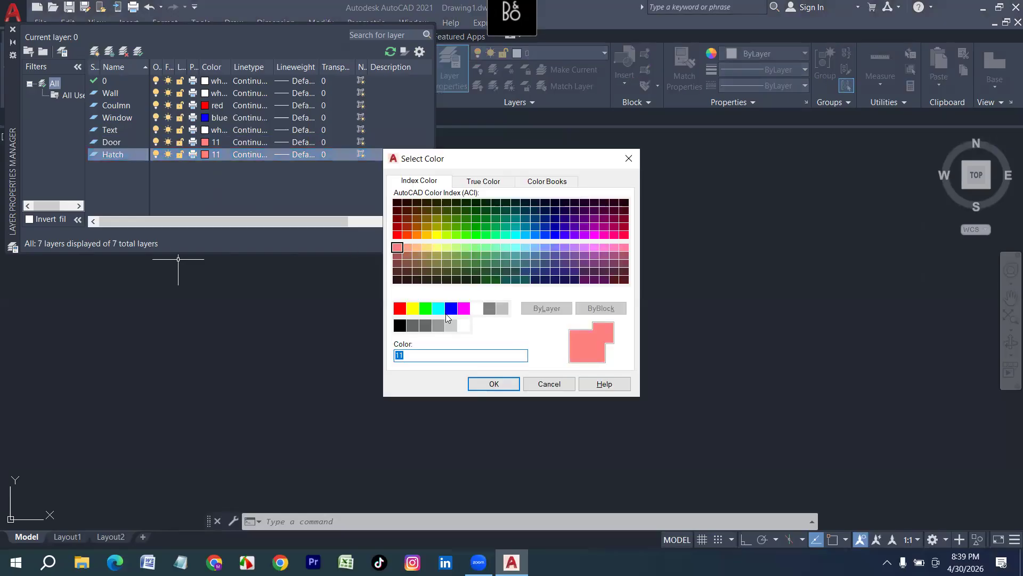
left_click(502, 310)
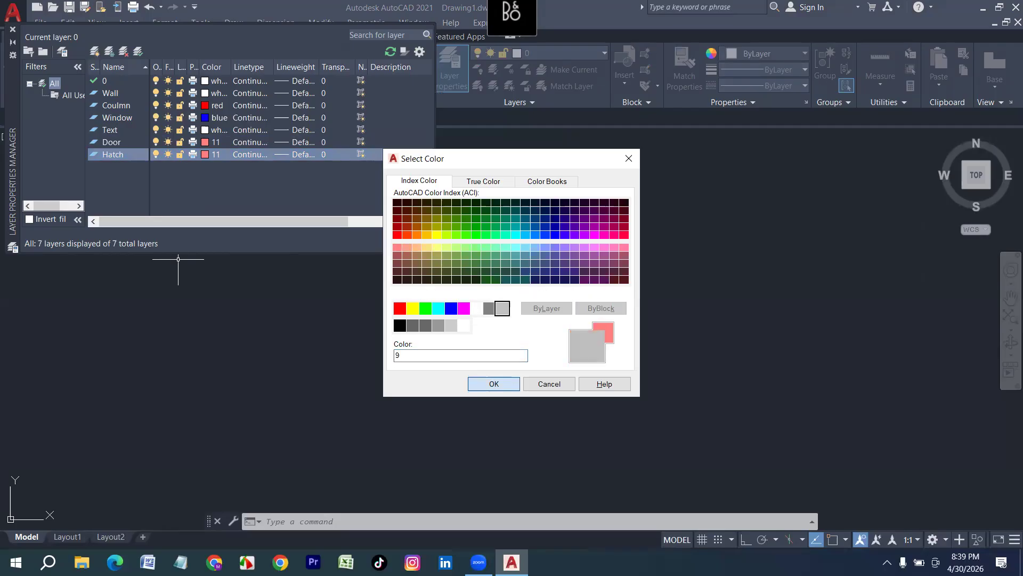
left_click(494, 384)
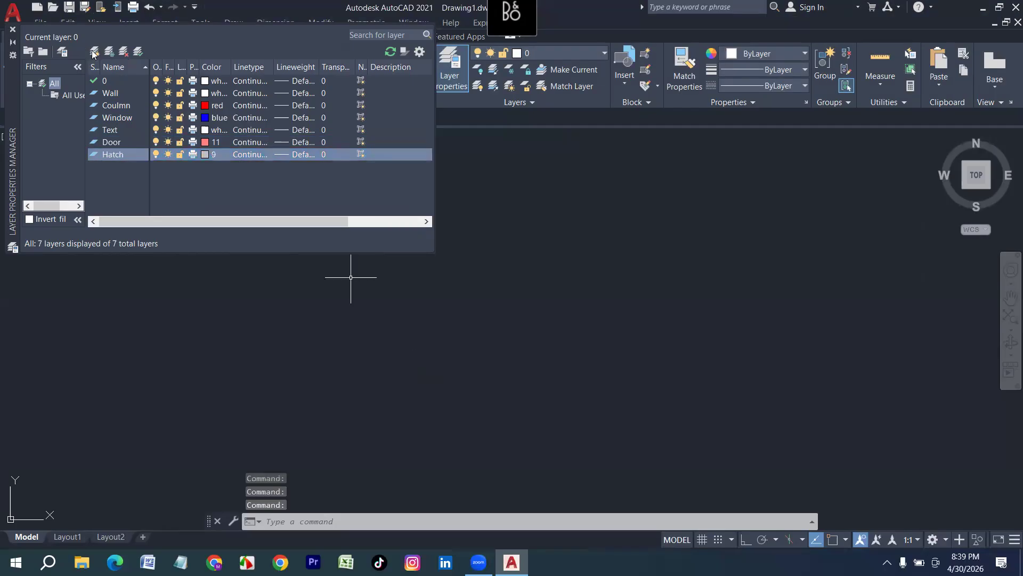
Add another layer and try to name it Text.
key("alt+n")
type("Tex")
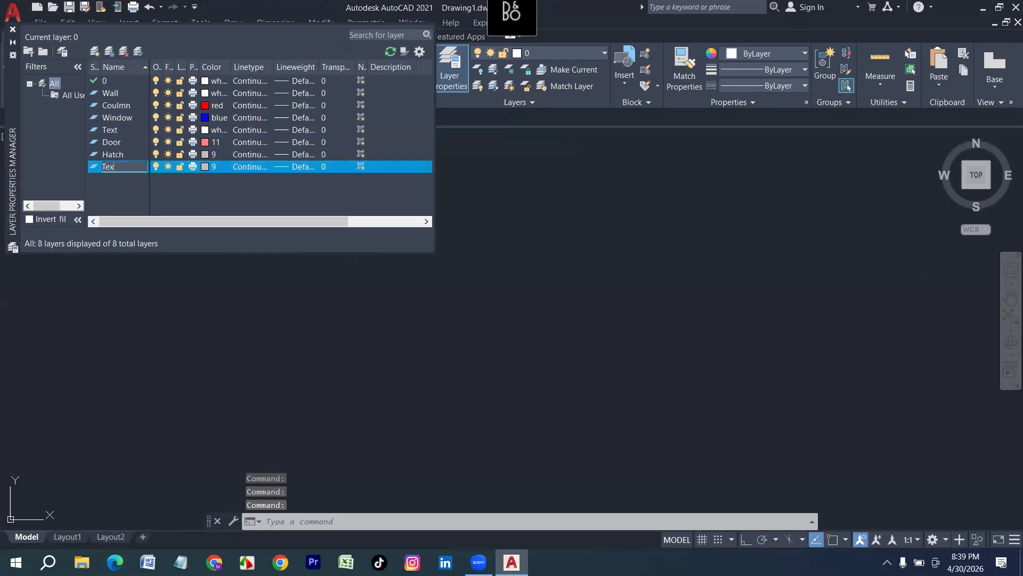
type("t")
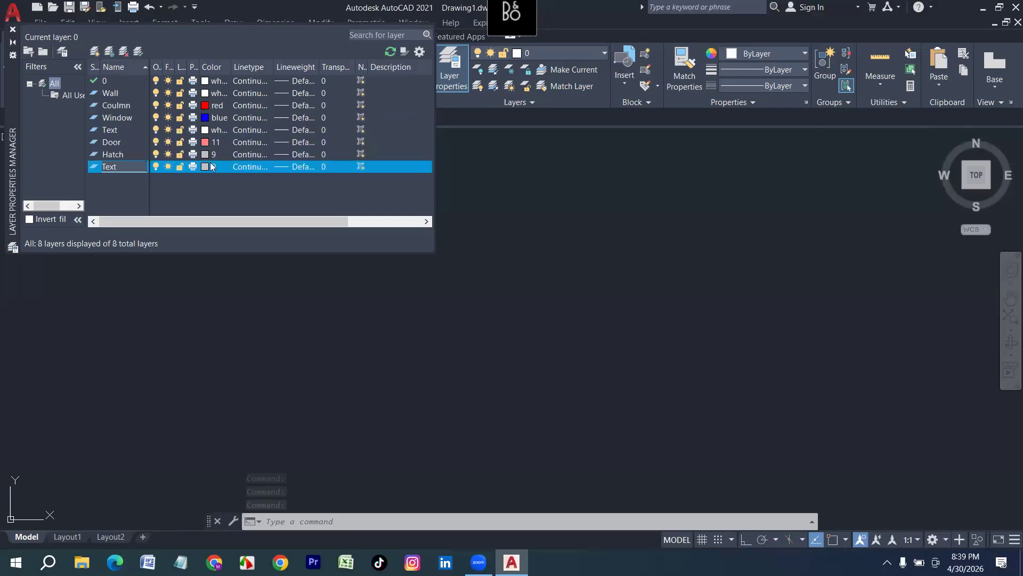
left_click(269, 198)
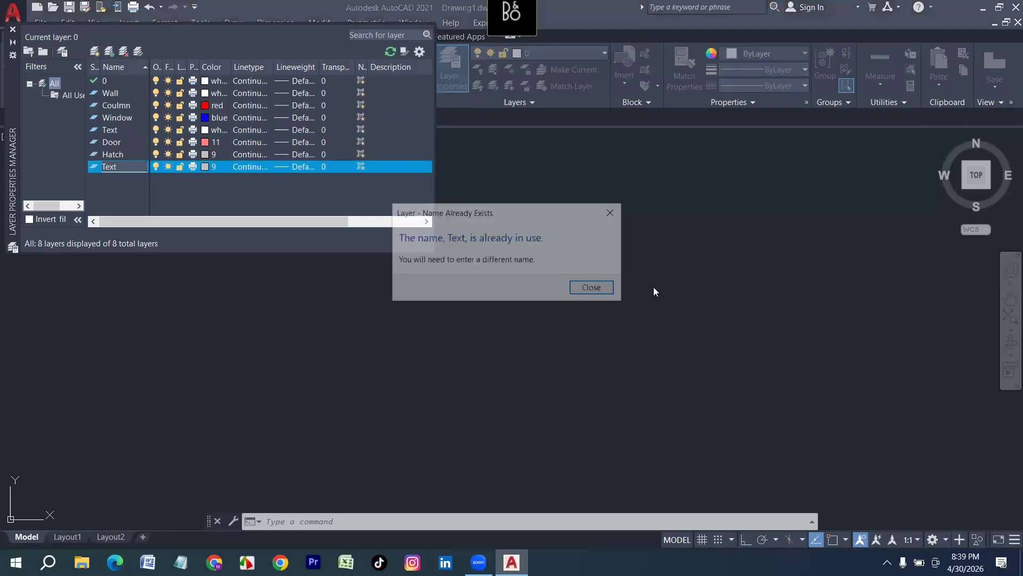
left_click(594, 288)
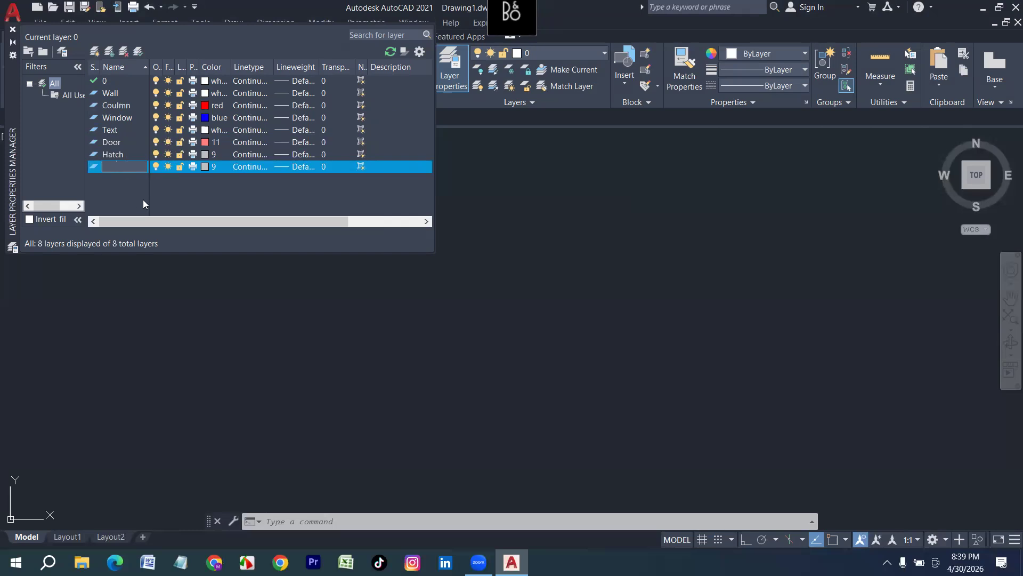
Name the unnamed new layer e and close the Layer Properties Manager.
left_click(143, 199)
left_click(603, 288)
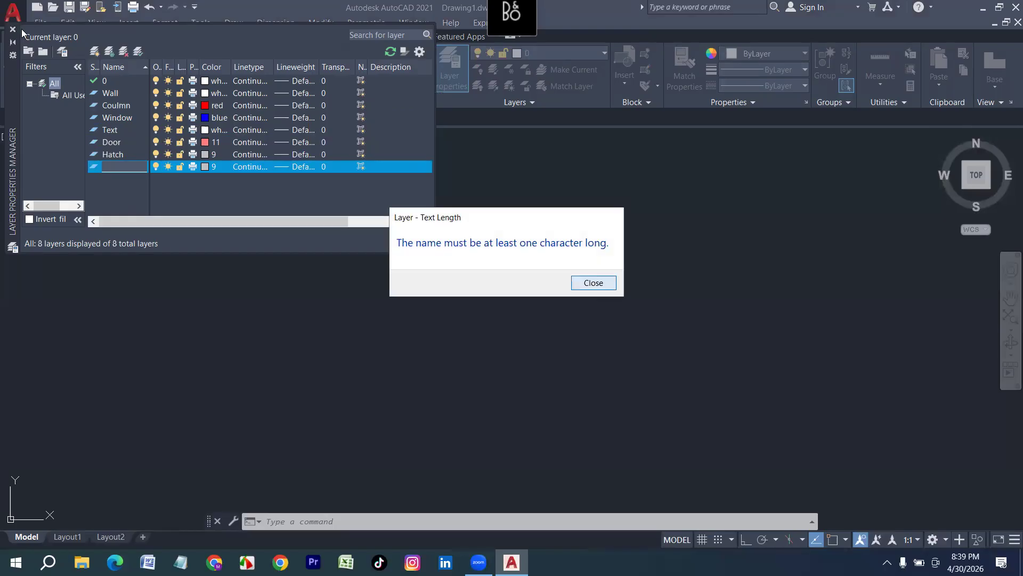
left_click(112, 172)
left_click(601, 281)
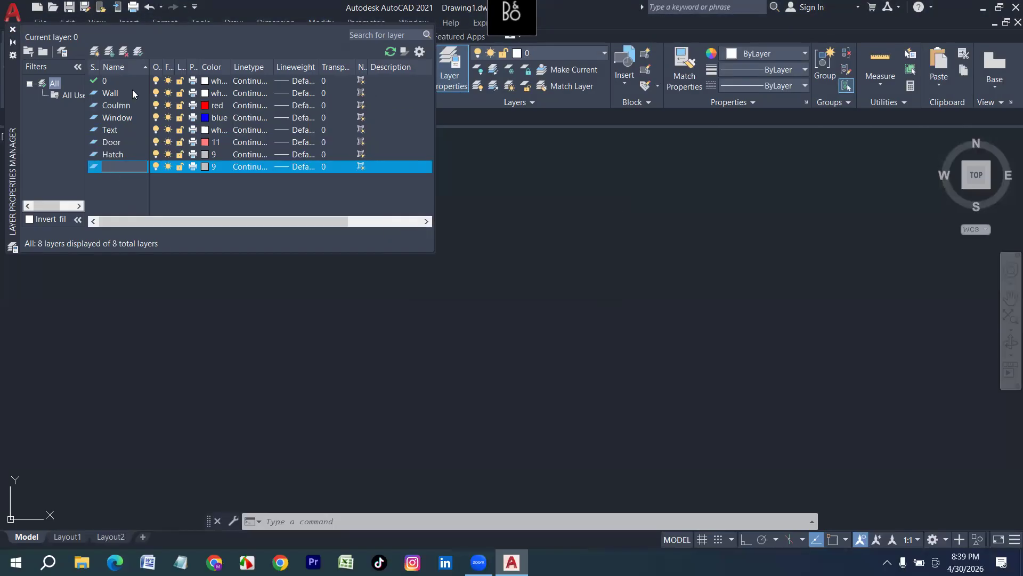
left_click(136, 172)
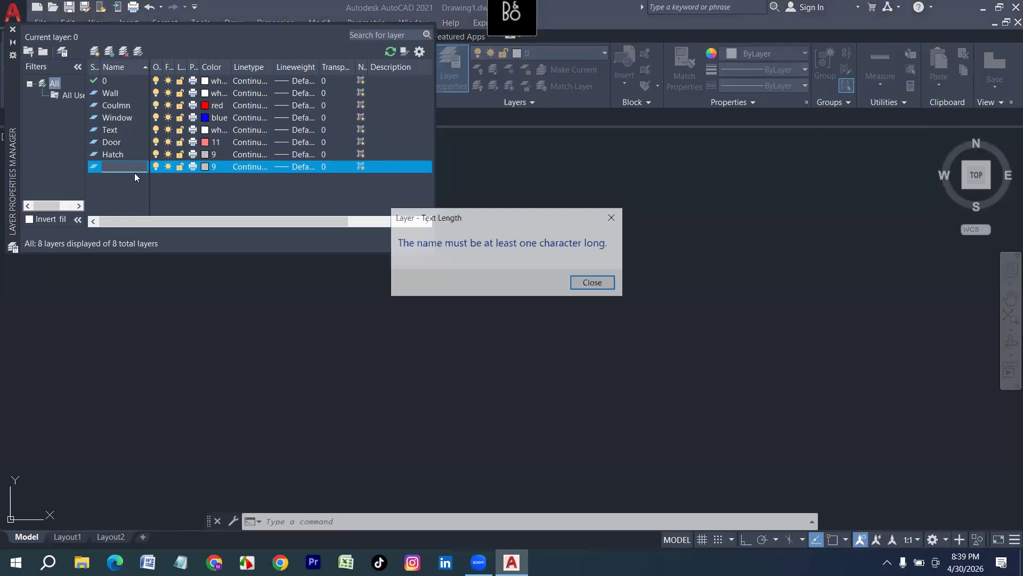
left_click(576, 284)
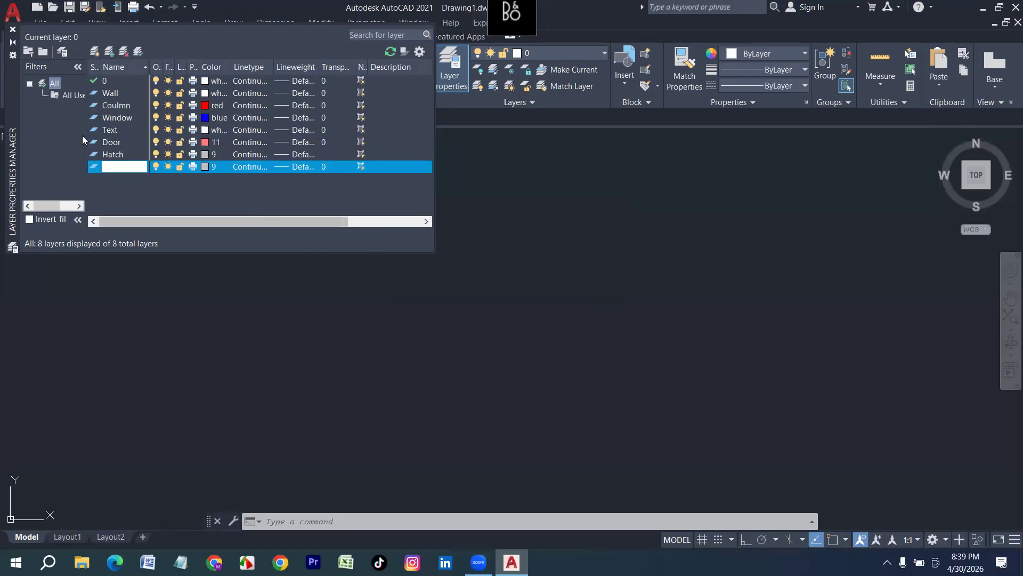
type("e")
left_click(13, 29)
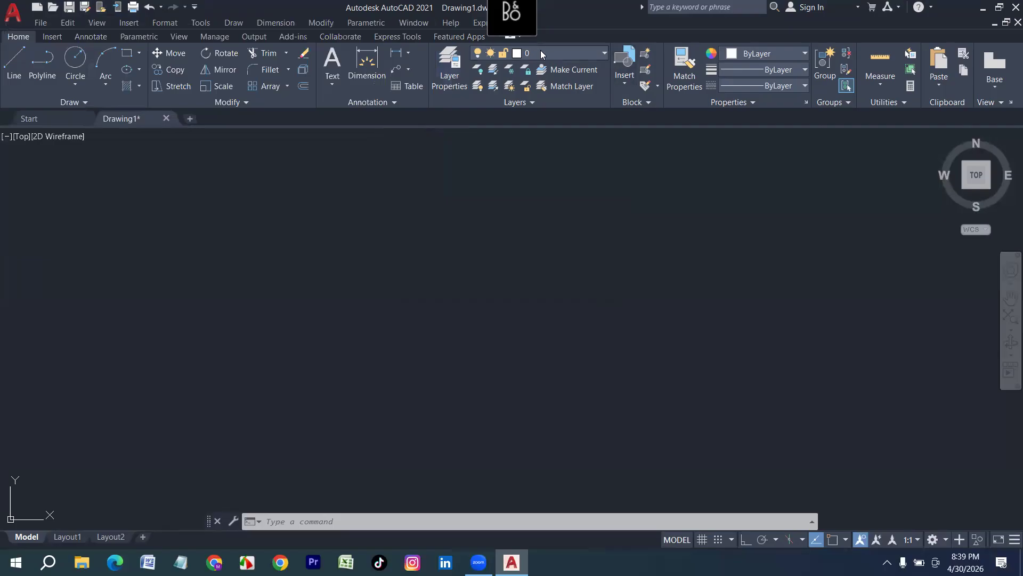
Switch the current layer to Wall and to Coulmn, and look at the object color choices.
left_click(541, 54)
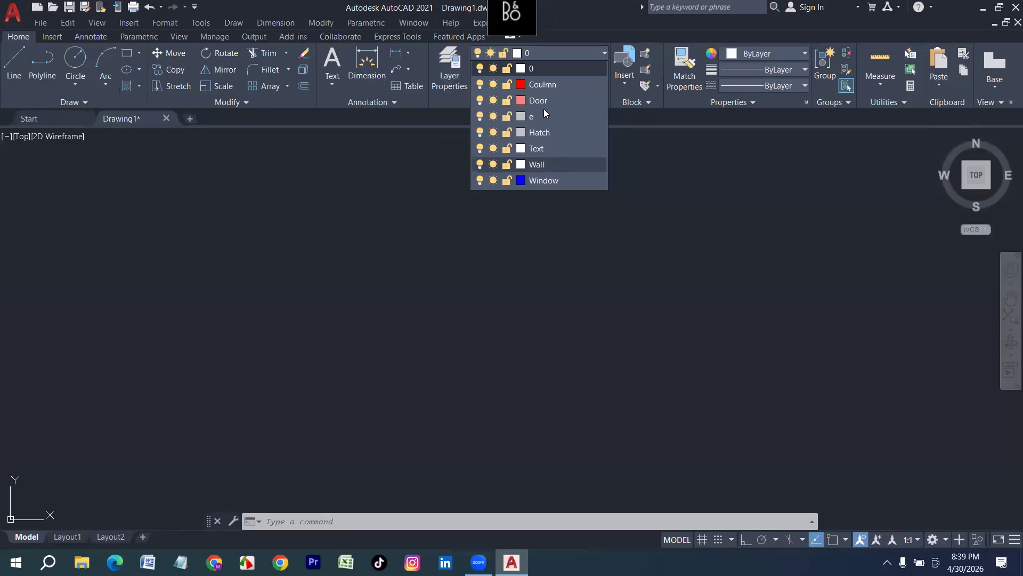
left_click(547, 166)
left_click(548, 54)
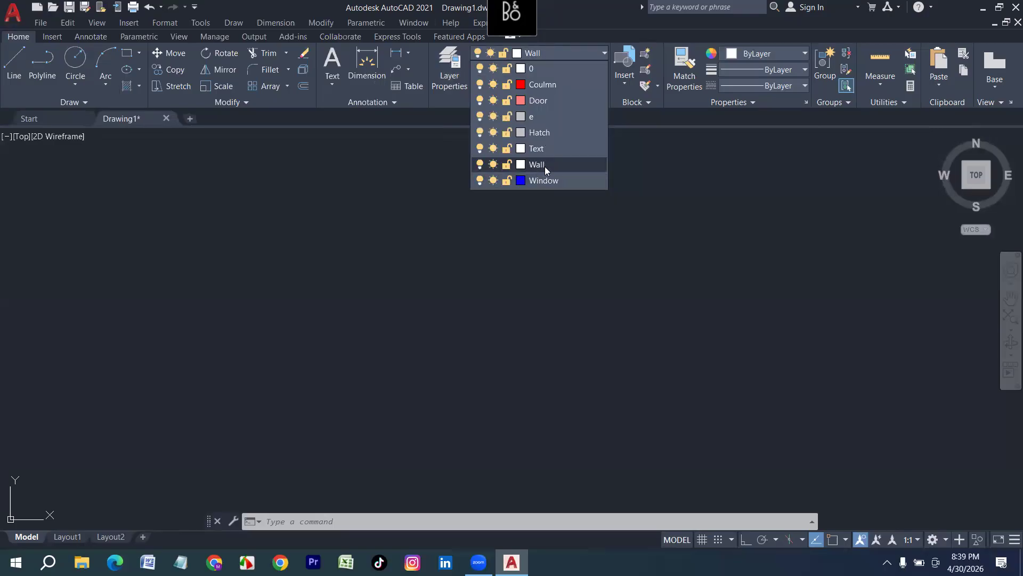
left_click(546, 86)
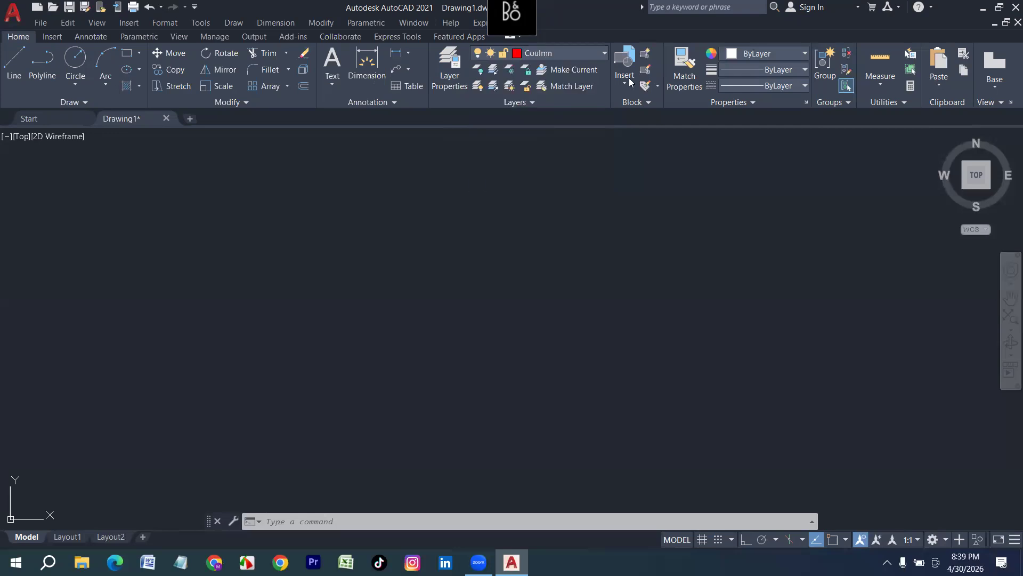
left_click(749, 54)
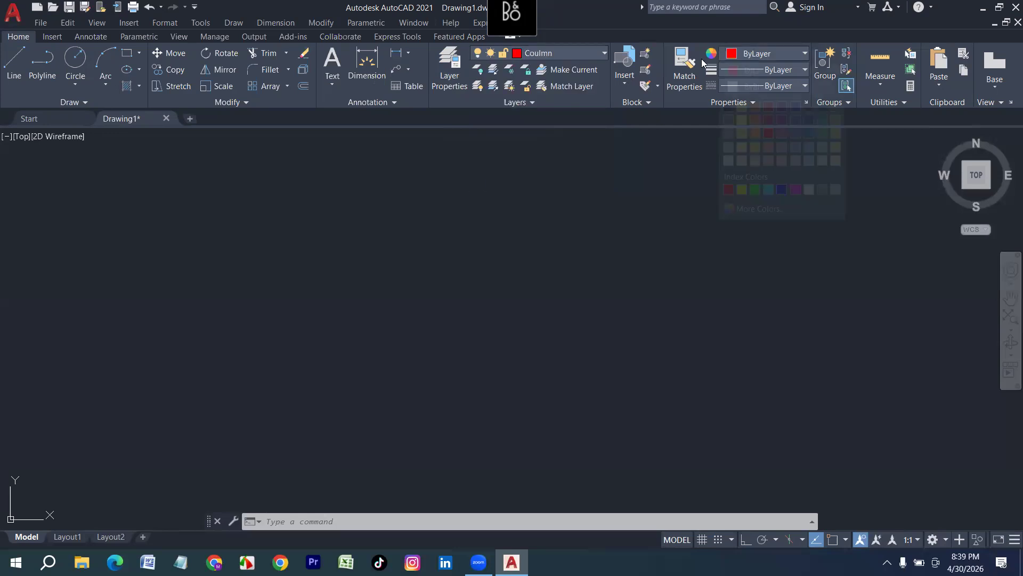
Make Wall the current layer.
left_click(554, 53)
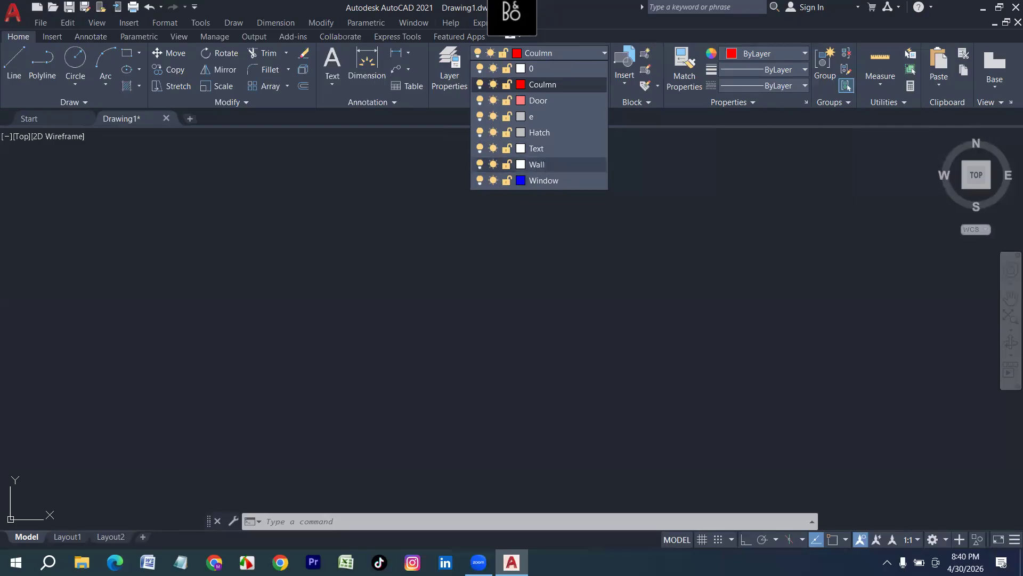
left_click(538, 164)
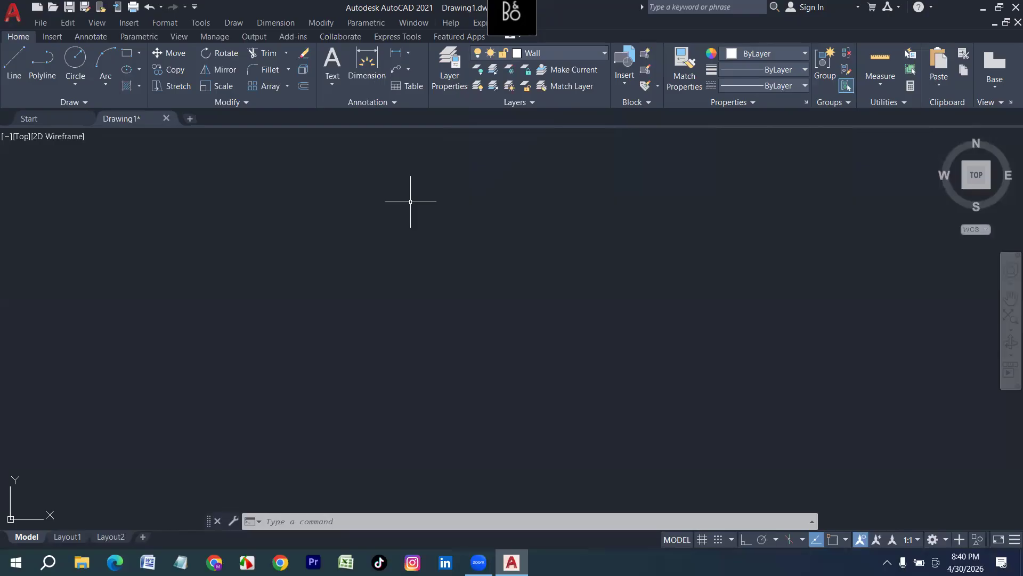
left_click(649, 520)
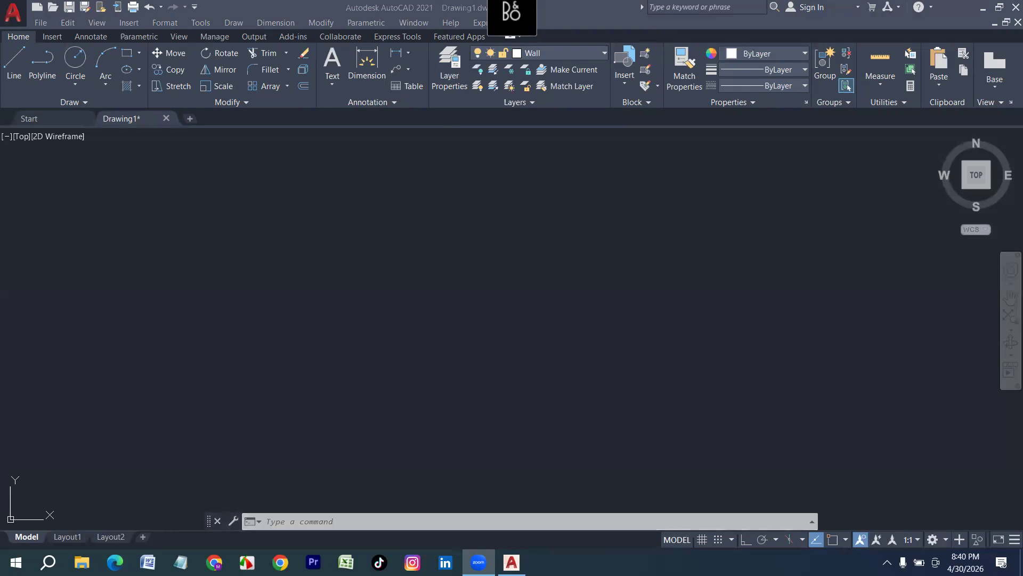
Turn on Ortho and draw a 40' horizontal line to the right for the upper wall.
left_click(434, 256)
type("l")
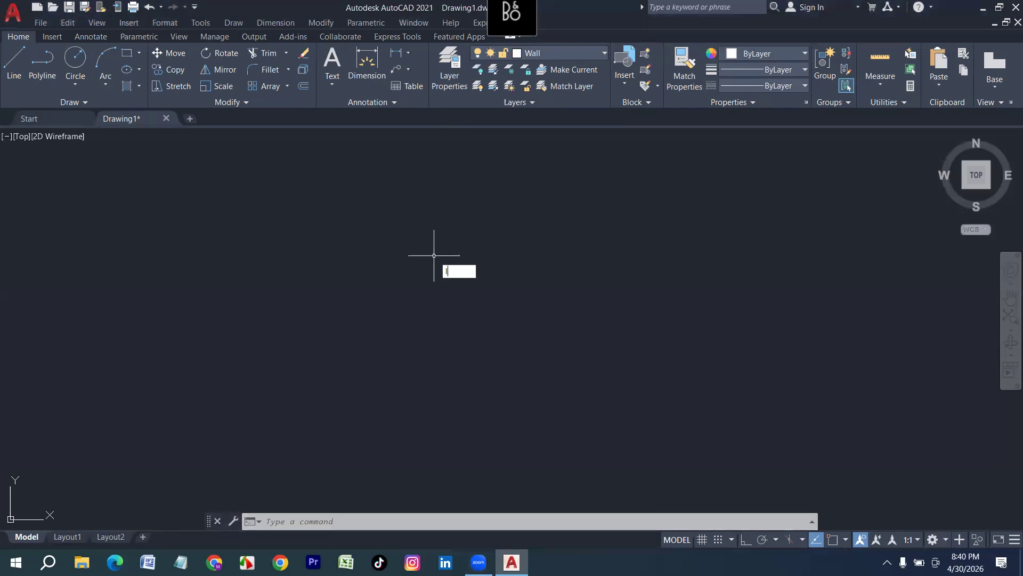
key("Return")
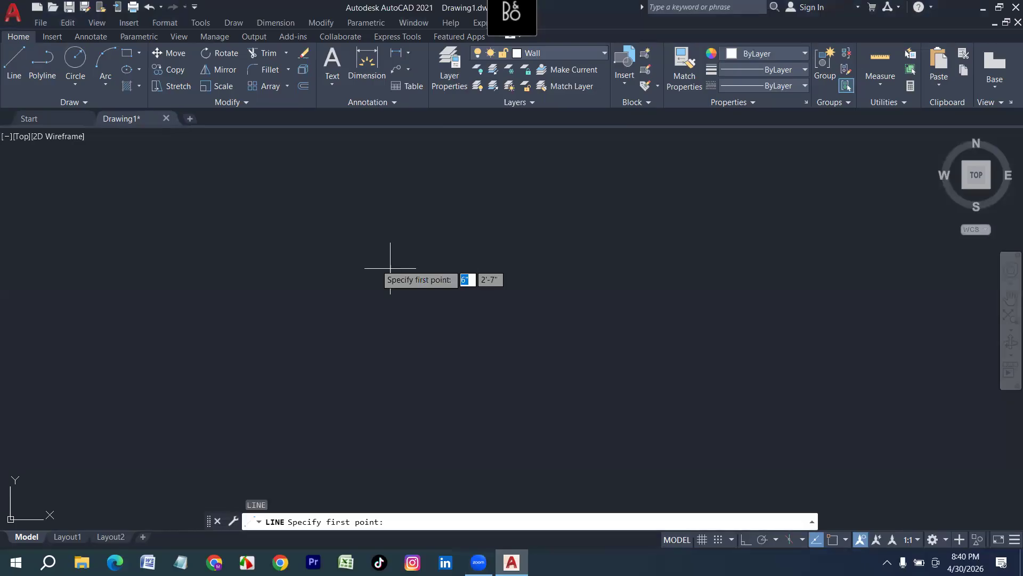
left_click(256, 247)
key("F8")
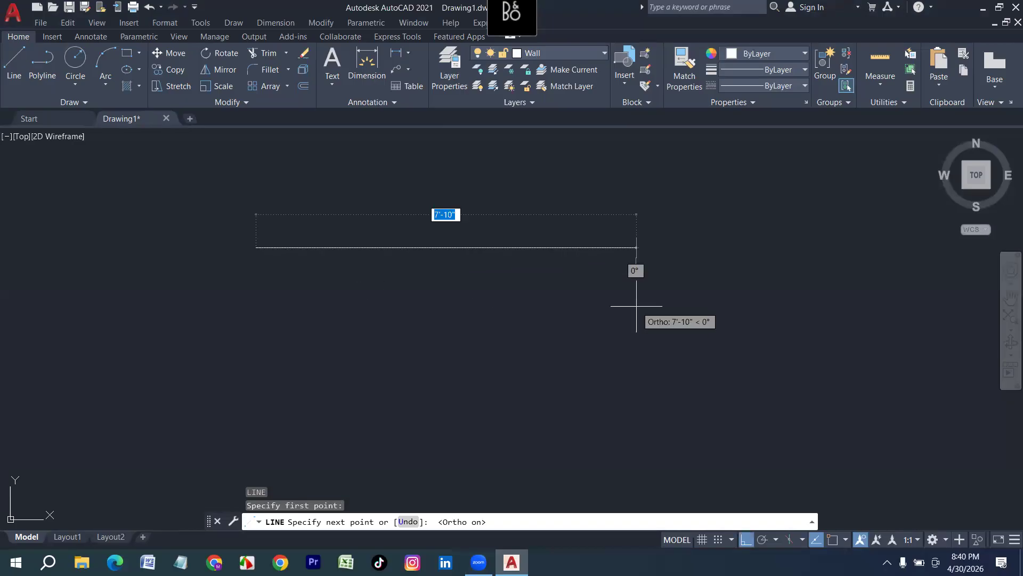
type("40'")
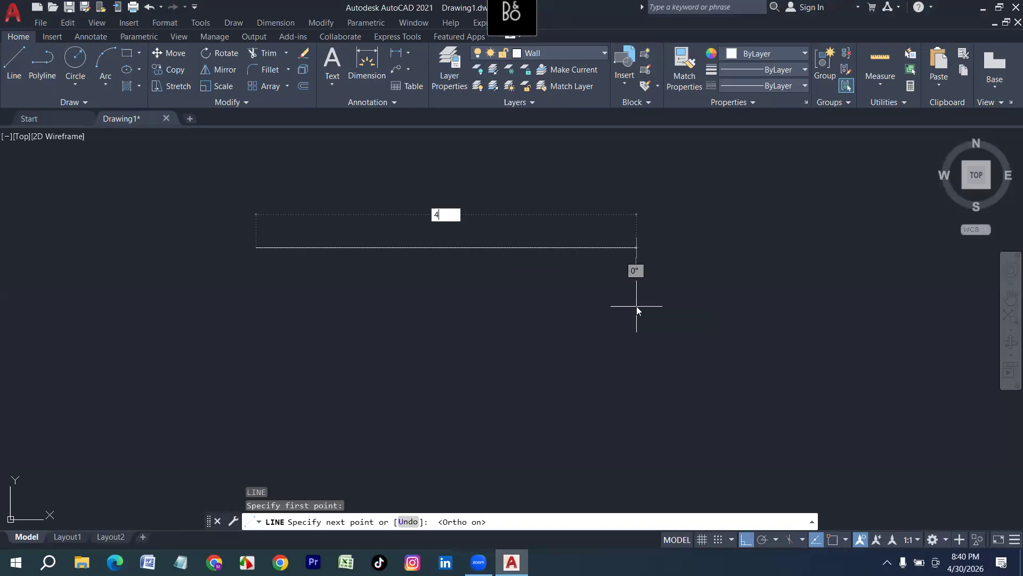
key("Return")
key("Return")
Turn on object snap and draw a 40' vertical line down from the horizontal line's left endpoint.
key("Return")
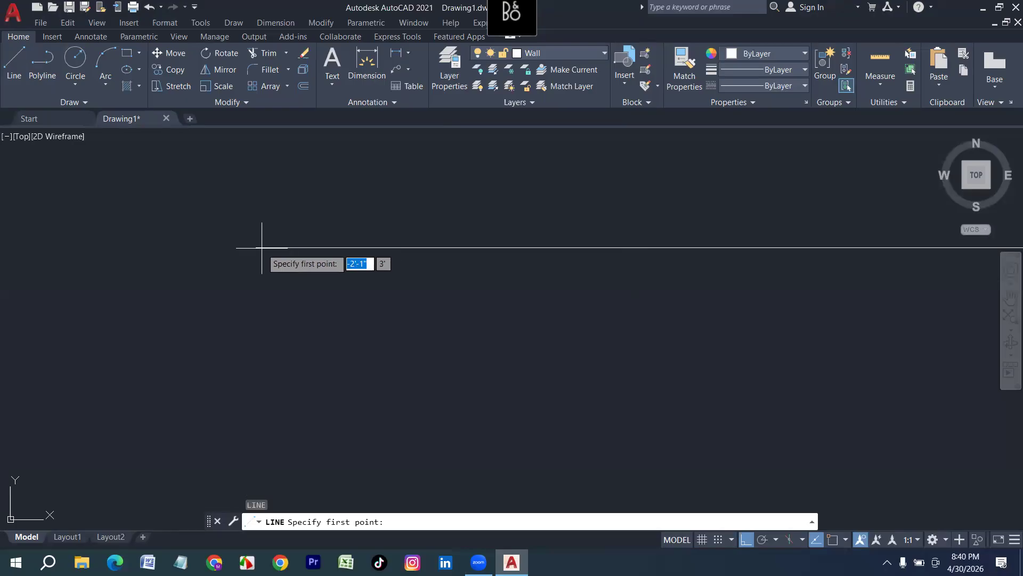
key("F3")
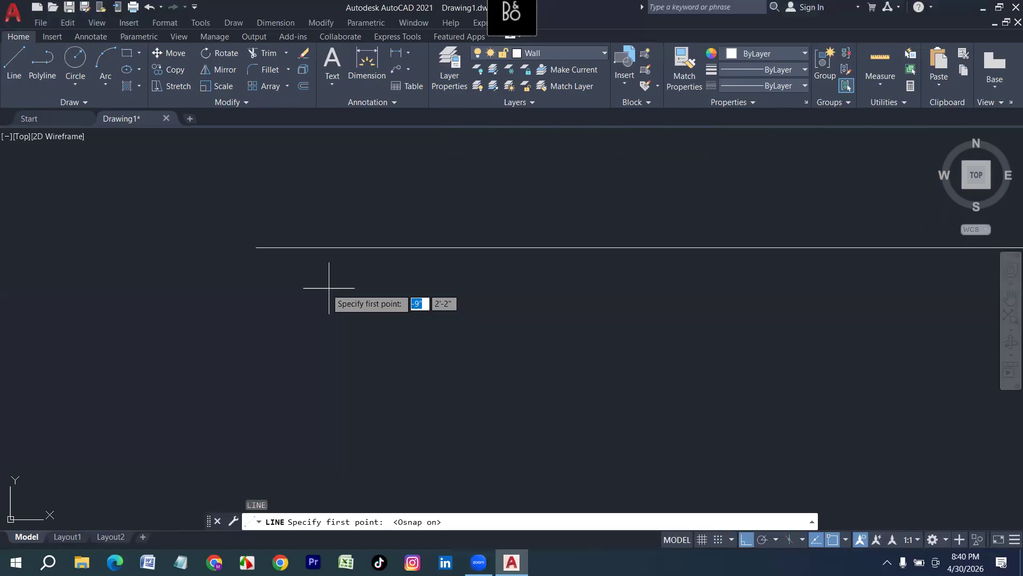
left_click(256, 248)
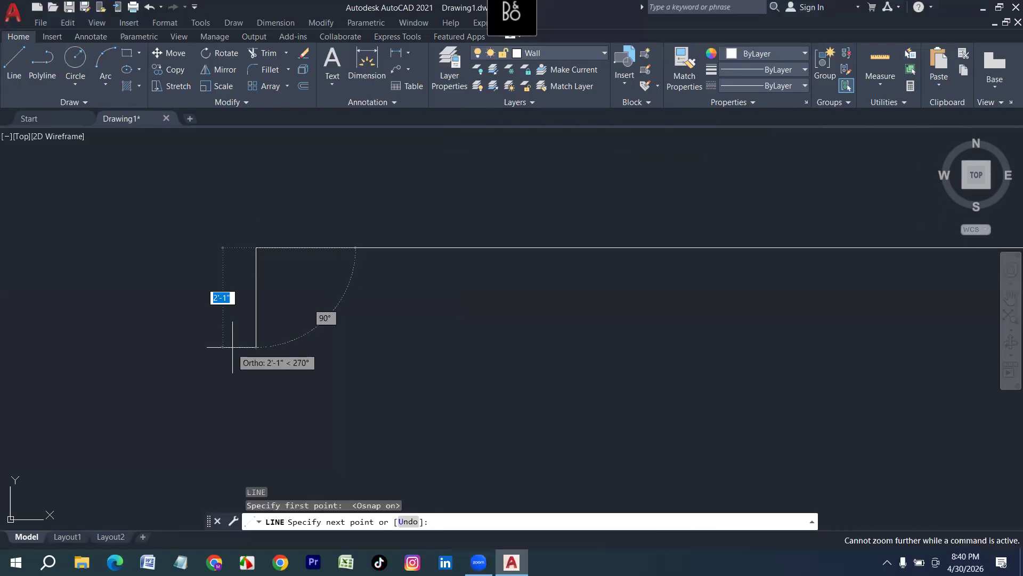
type("40")
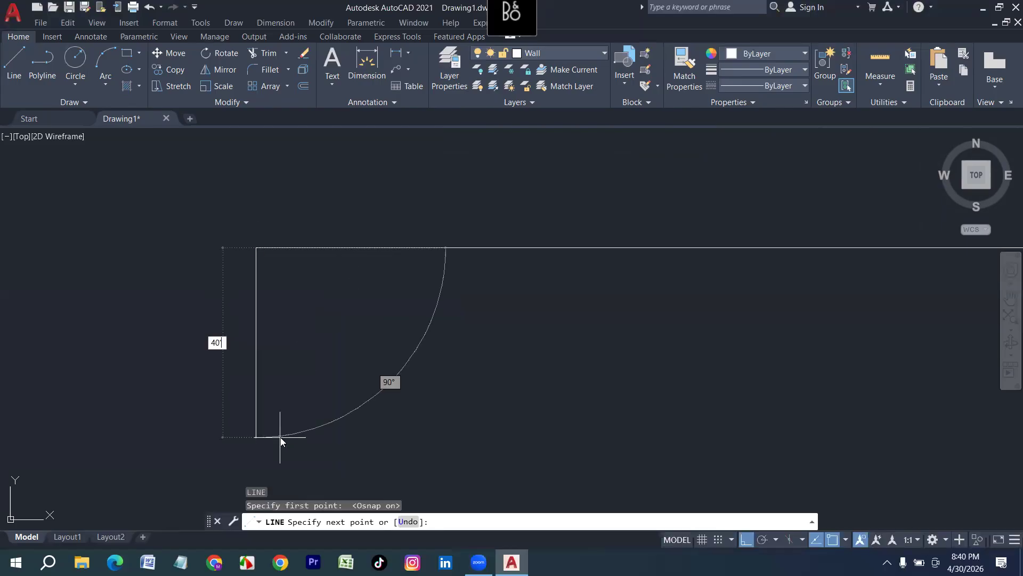
key("Return")
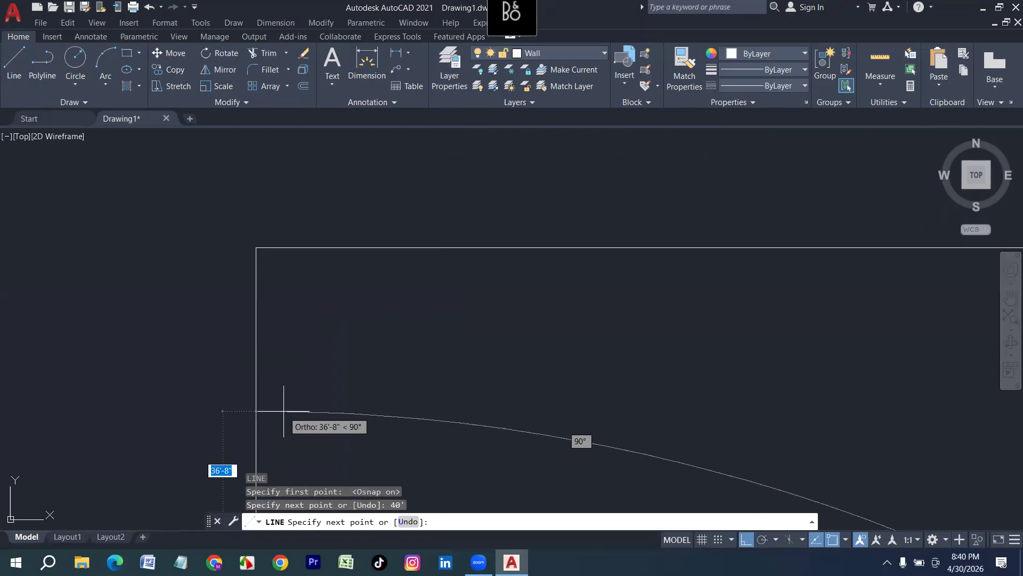
key("Escape")
Offset the vertical wall line by 5 toward the inside of the plan.
type("z")
key("Return")
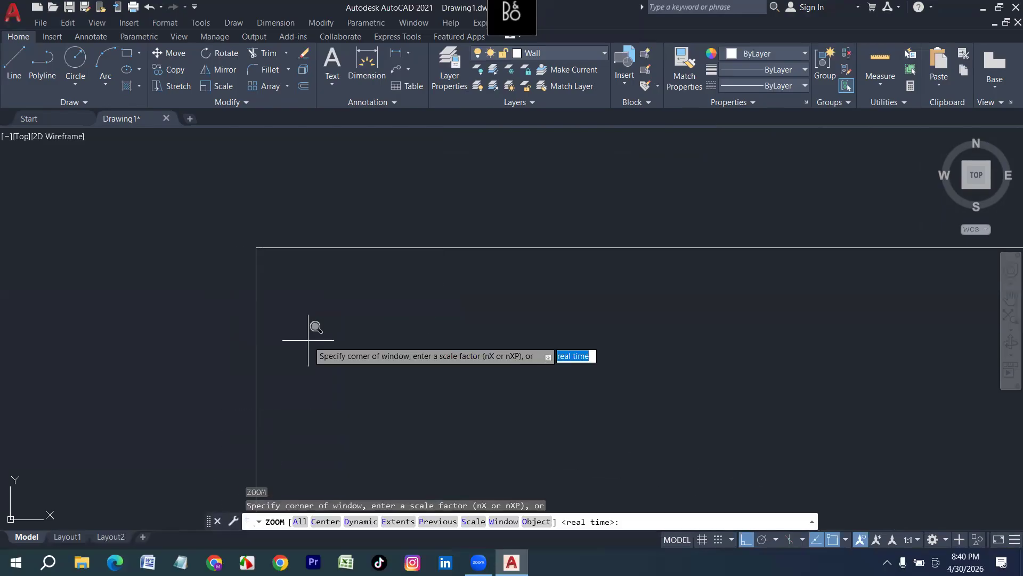
type("a")
key("Return")
scroll(198, 271, "up", 4)
type("o")
key("Return")
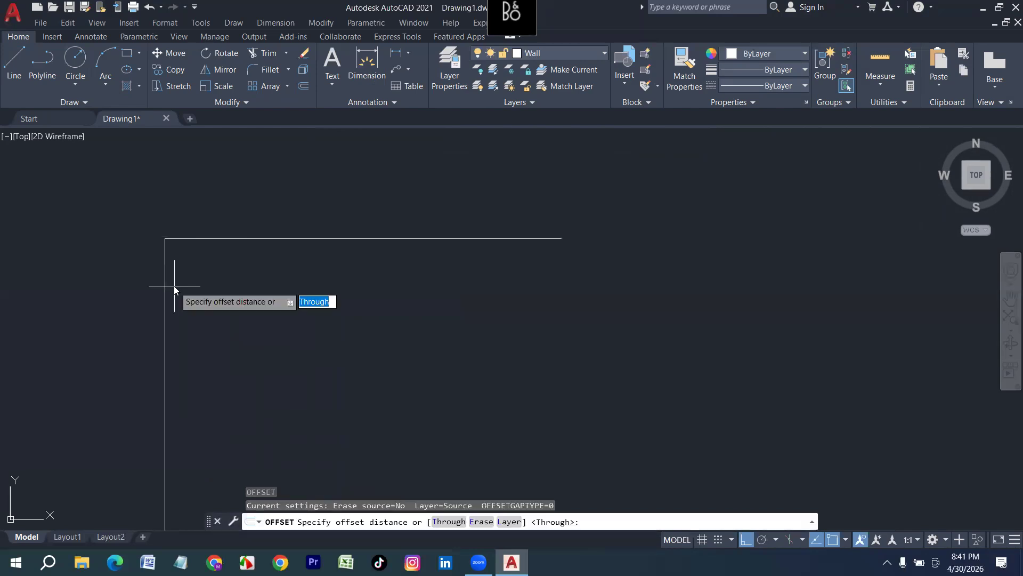
type("5")
key("Return")
left_click(165, 271)
left_click(216, 272)
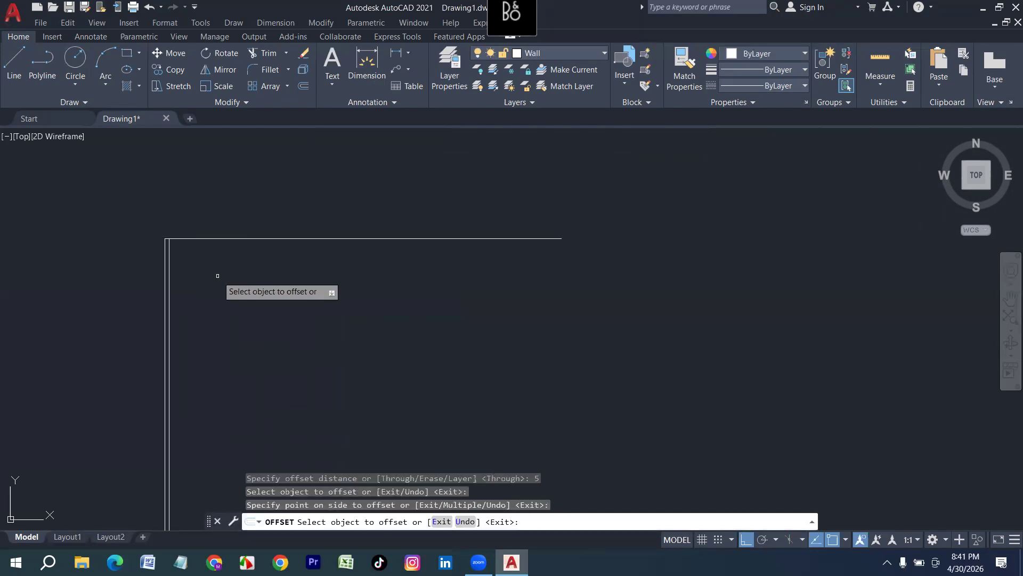
Offset the upper horizontal wall line by 5" toward the inside of the plan.
left_click(200, 240)
left_click(193, 272)
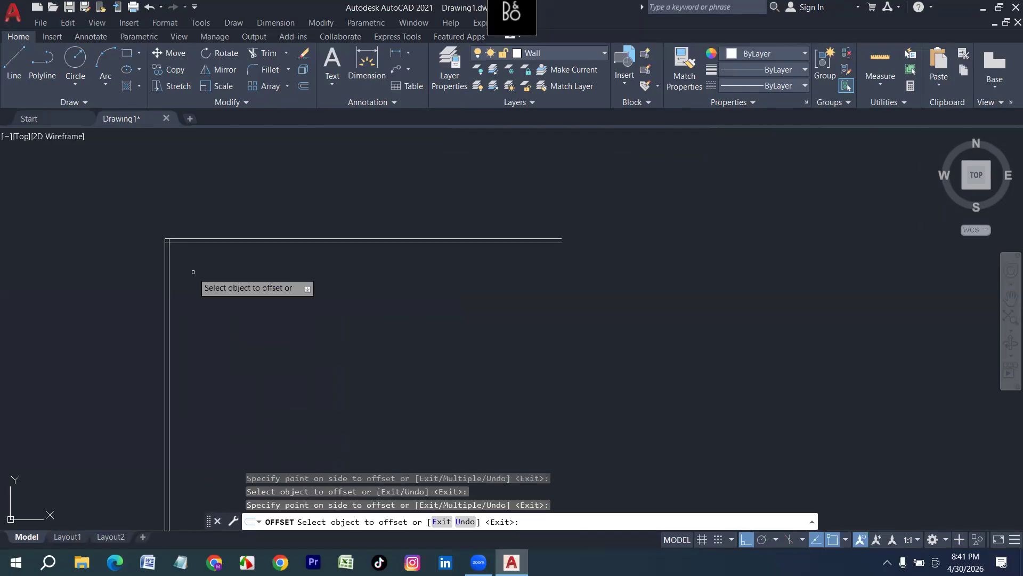
key("Return")
Offset the inner line of the left wall by 12' to the right for the first room's width.
key("Return")
type("12'")
key("Return")
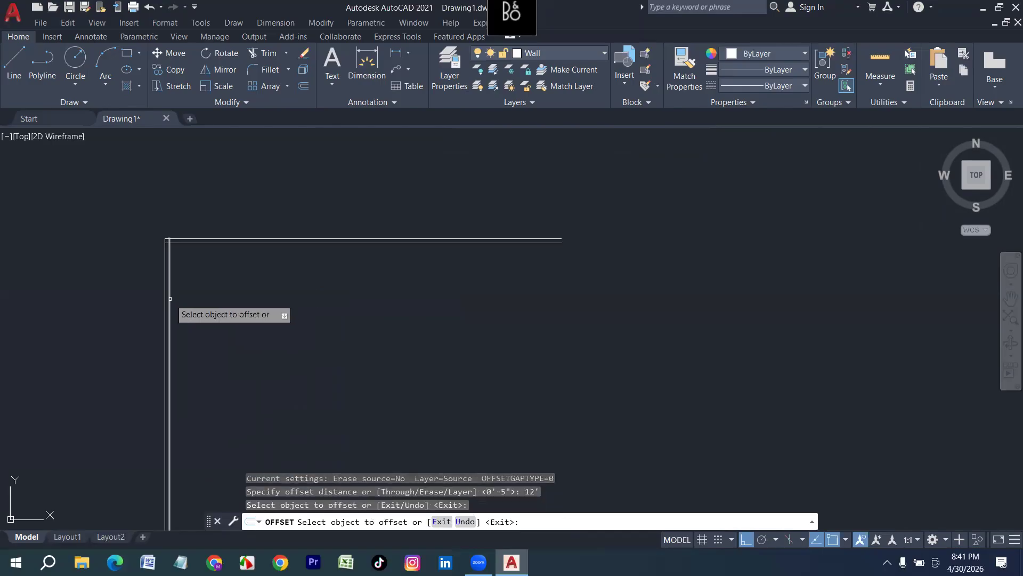
left_click(170, 298)
left_click(347, 320)
key("Return")
Offset the new vertical line by 5" to the right to give the first partition wall its thickness.
key("Return")
type("5")
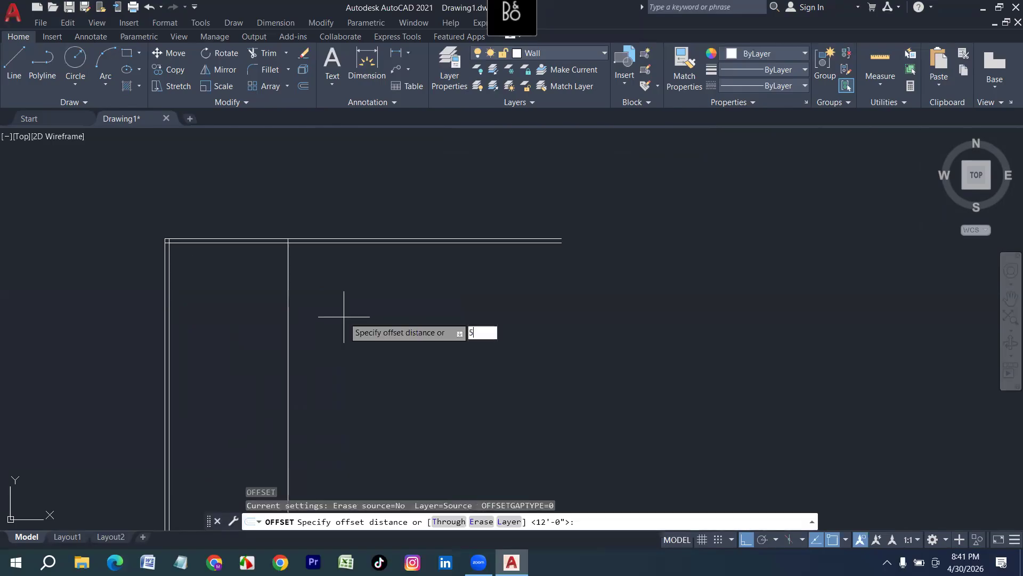
key("Return")
left_click(288, 331)
left_click(395, 330)
key("Return")
Offset the right line of the first vertical partition by 9' to the right.
key("Return")
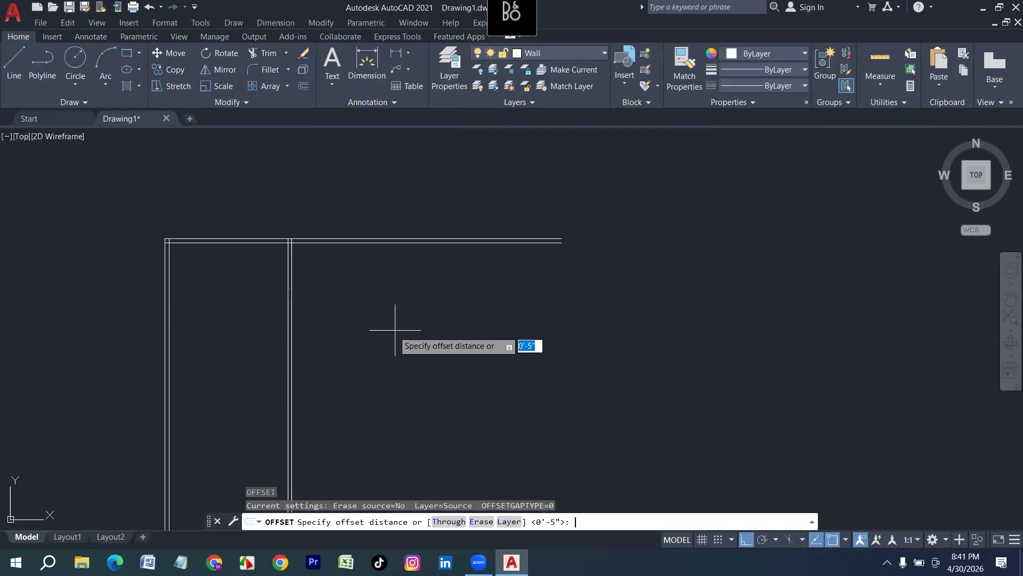
type("9'")
key("Return")
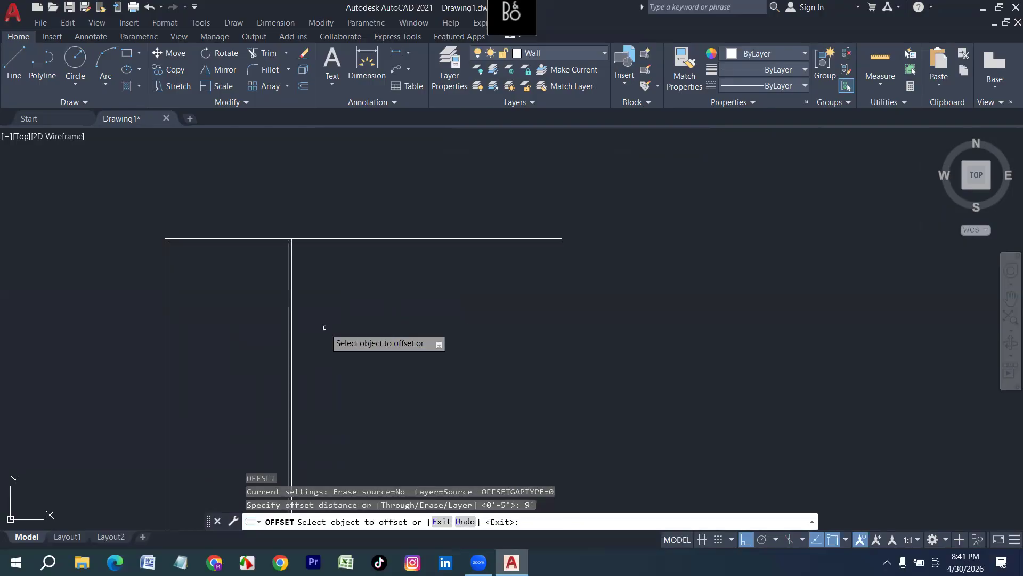
left_click(292, 331)
left_click(403, 325)
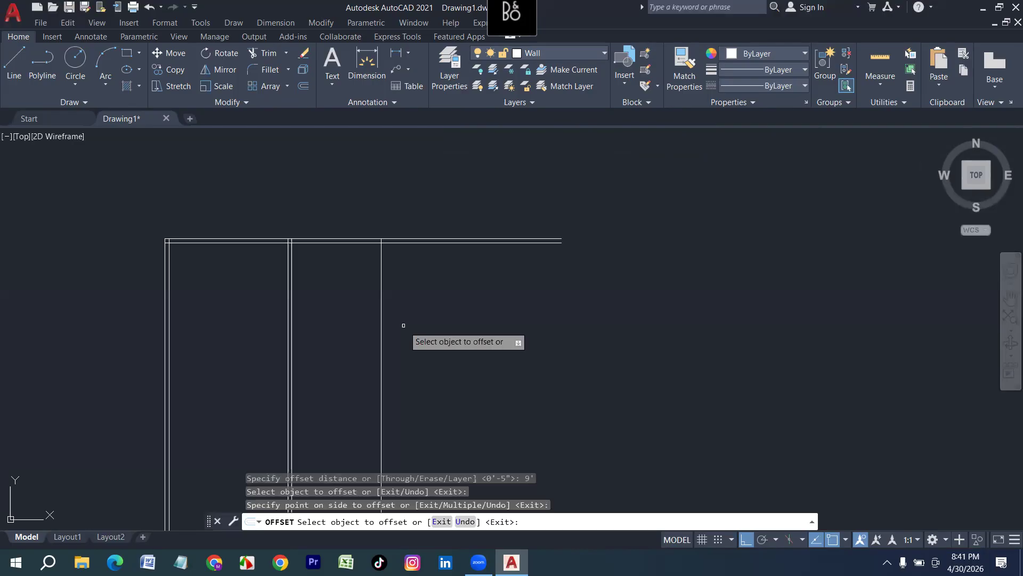
key("Return")
Offset the newest vertical line by 5" to the right to form the second partition wall.
key("Return")
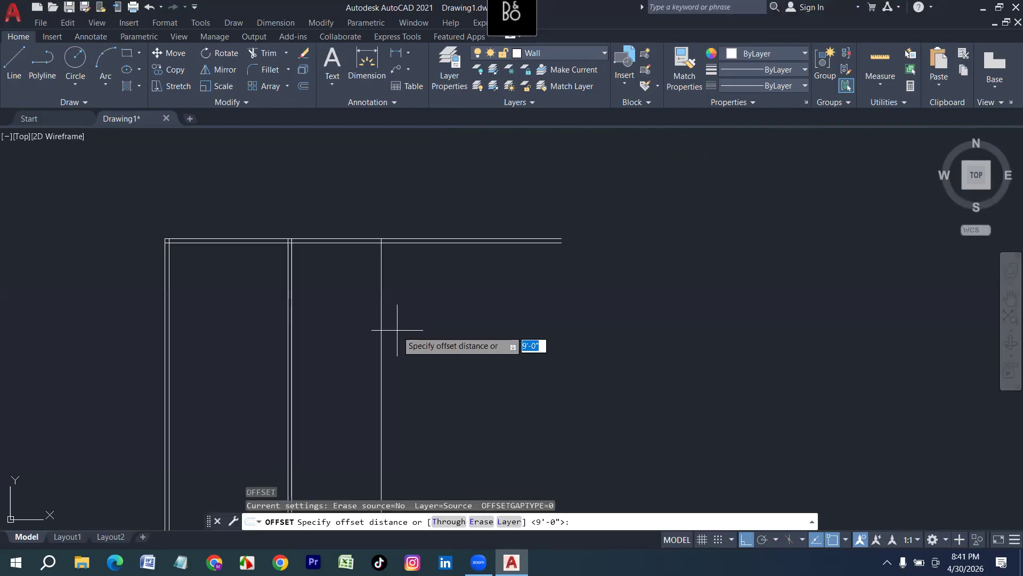
type("5")
key("Return")
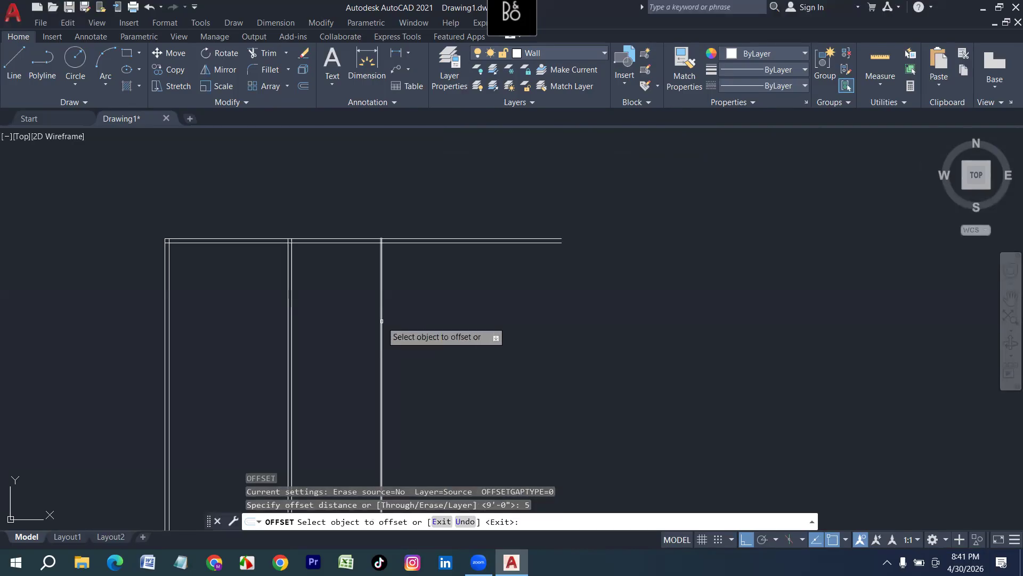
left_click(382, 321)
left_click(421, 315)
key("Return")
Offset the right line of the second vertical partition by 12' to the right.
key("Return")
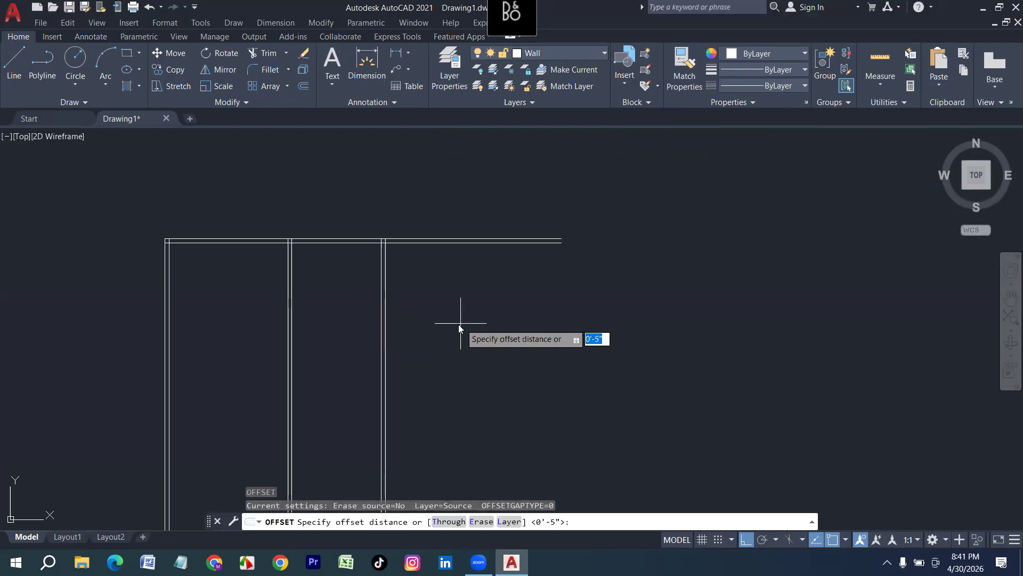
type("12'")
key("Return")
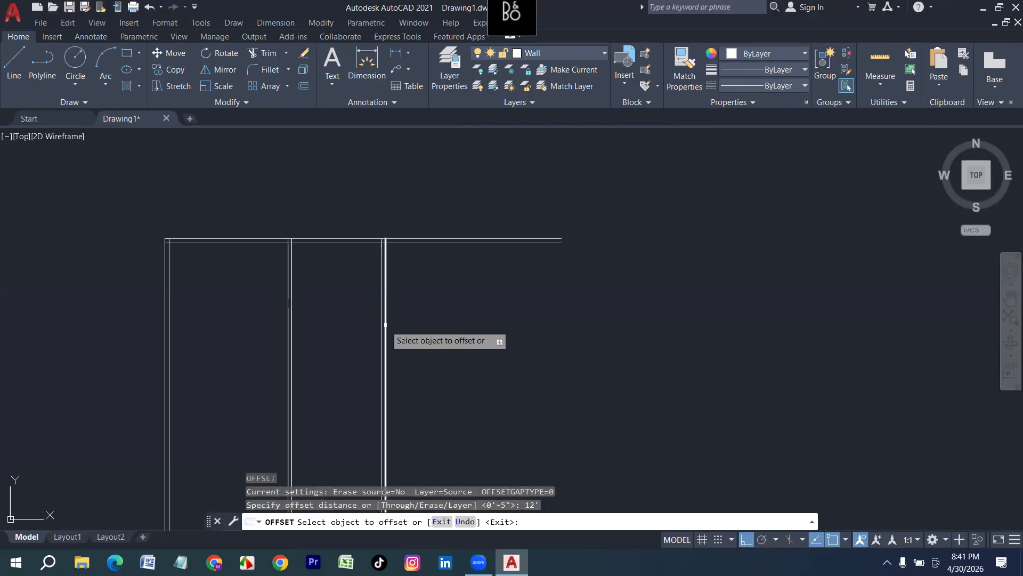
left_click(386, 325)
left_click(503, 326)
key("Return")
Offset the rightmost vertical line by 5" outward to complete the right outer wall, and end the command.
key("Return")
type("5")
key("Return")
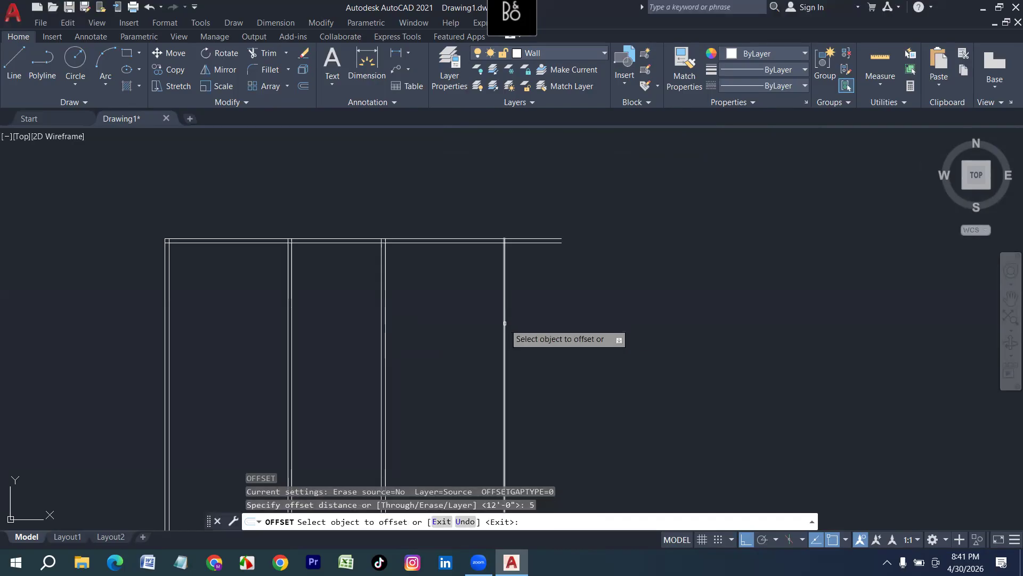
left_click(504, 323)
left_click(564, 342)
key("Escape")
key("Escape")
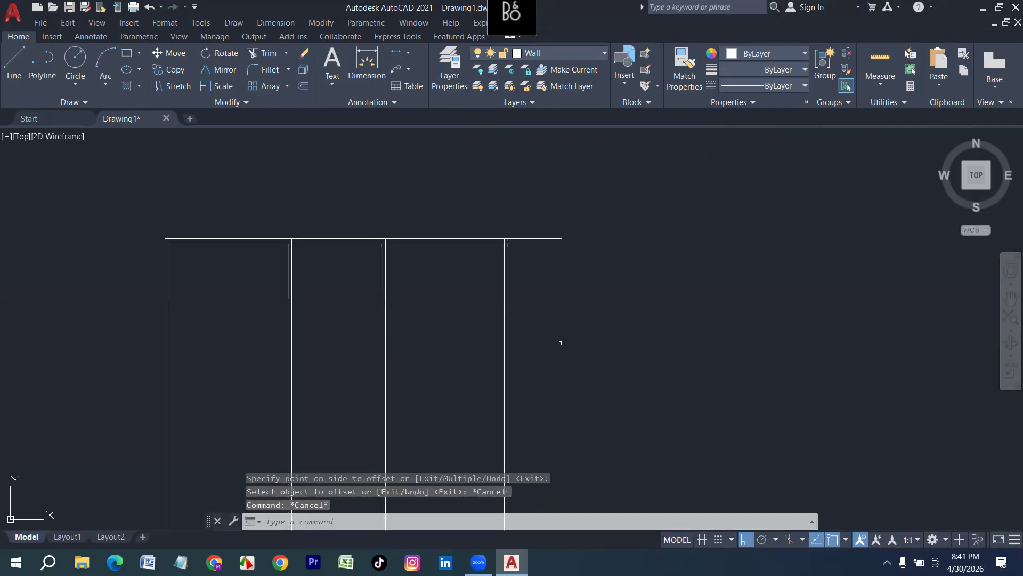
Trim the ends of the two upper wall lines that extend beyond the right outer wall.
type("tr")
key("Return")
left_click_drag(536, 272, 516, 224)
key("Escape")
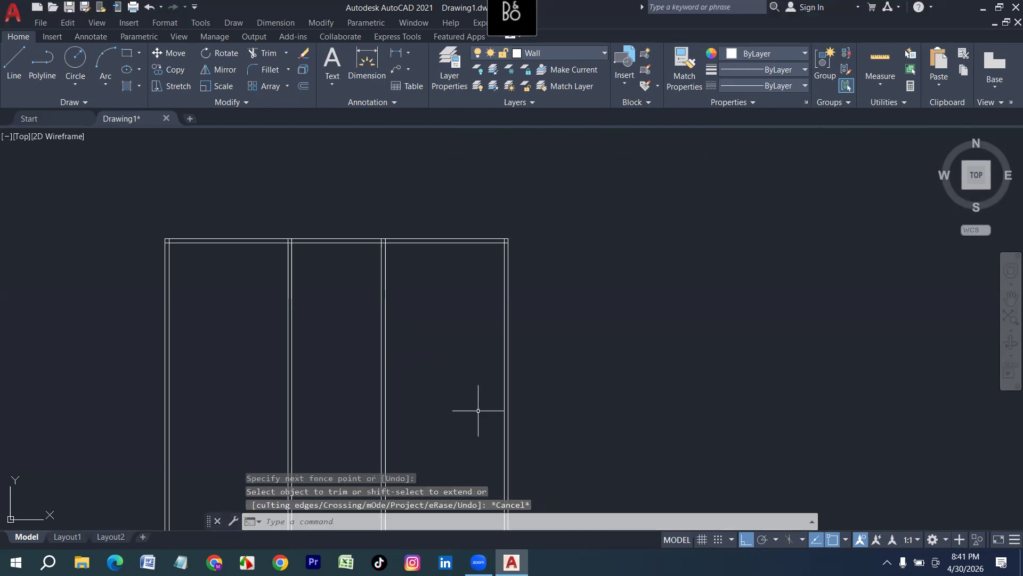
key("Escape")
Offset the inner line of the upper wall by 12' downward for the top row of rooms.
type("o")
key("Return")
type("12")
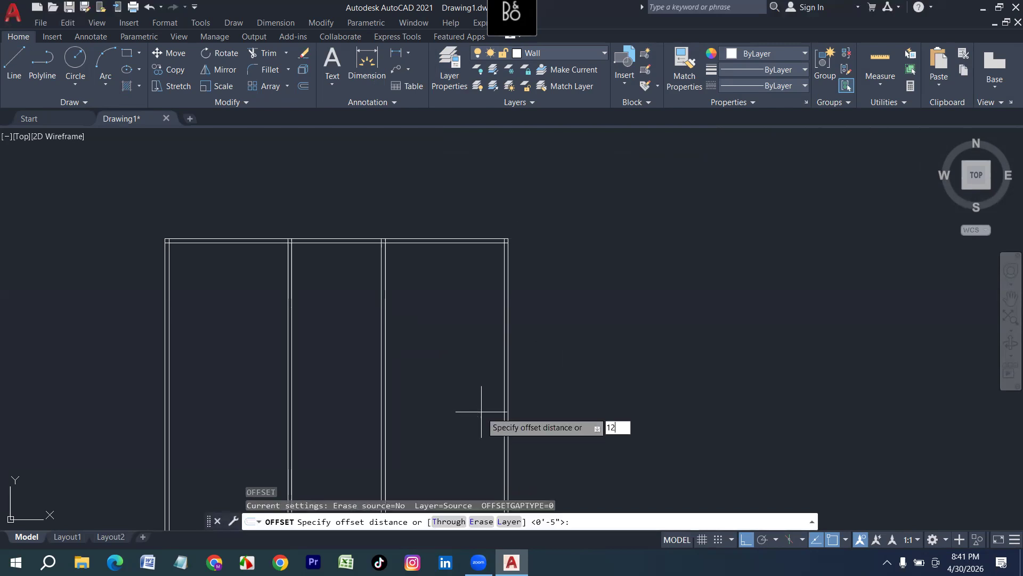
type("'")
key("Return")
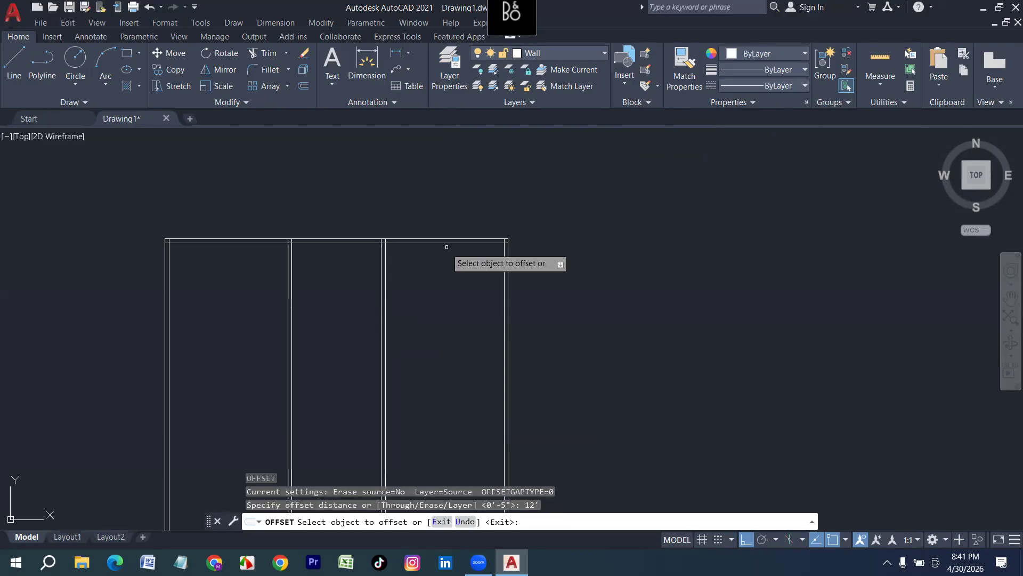
left_click(447, 247)
left_click(437, 376)
key("Escape")
Offset the new horizontal line by 5" downward to form the first horizontal partition wall.
type("o")
key("Return")
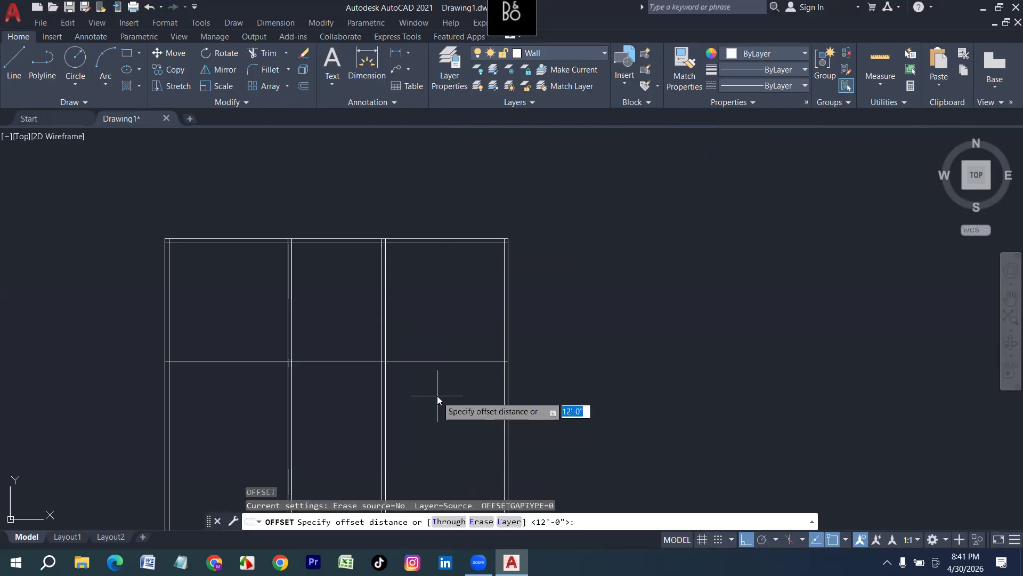
type("5")
key("Return")
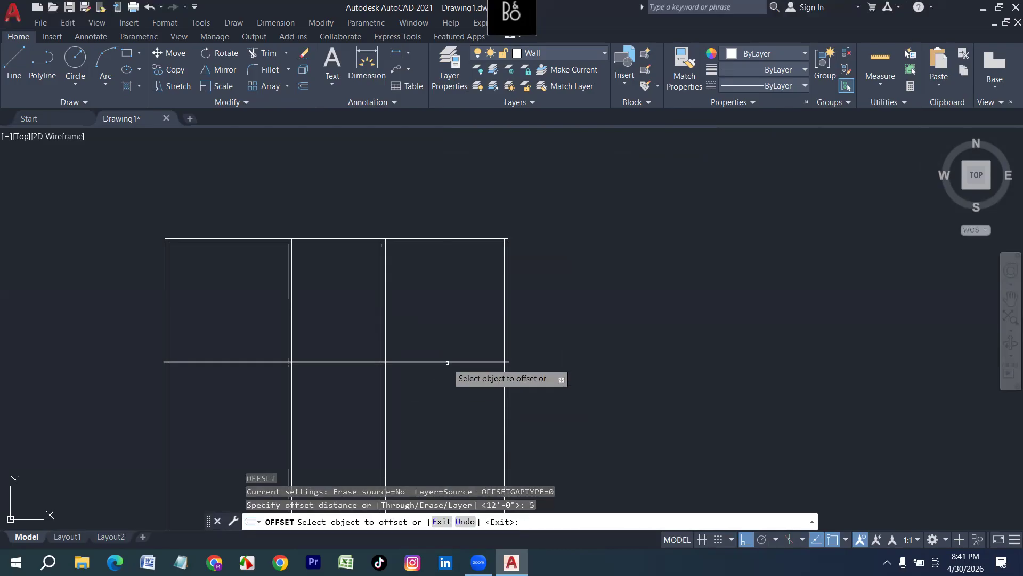
left_click(447, 362)
left_click(440, 420)
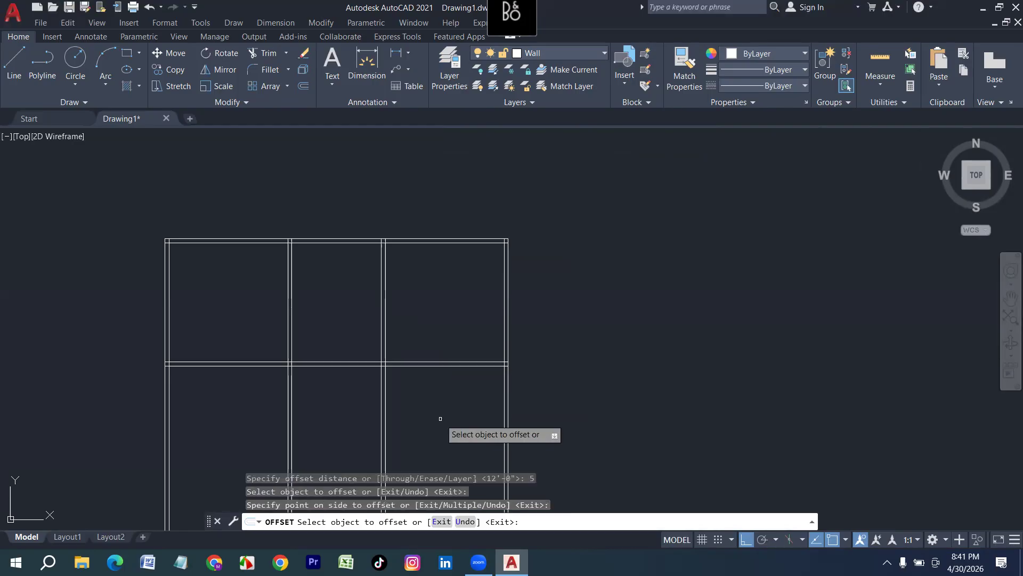
scroll(354, 339, "down", 4)
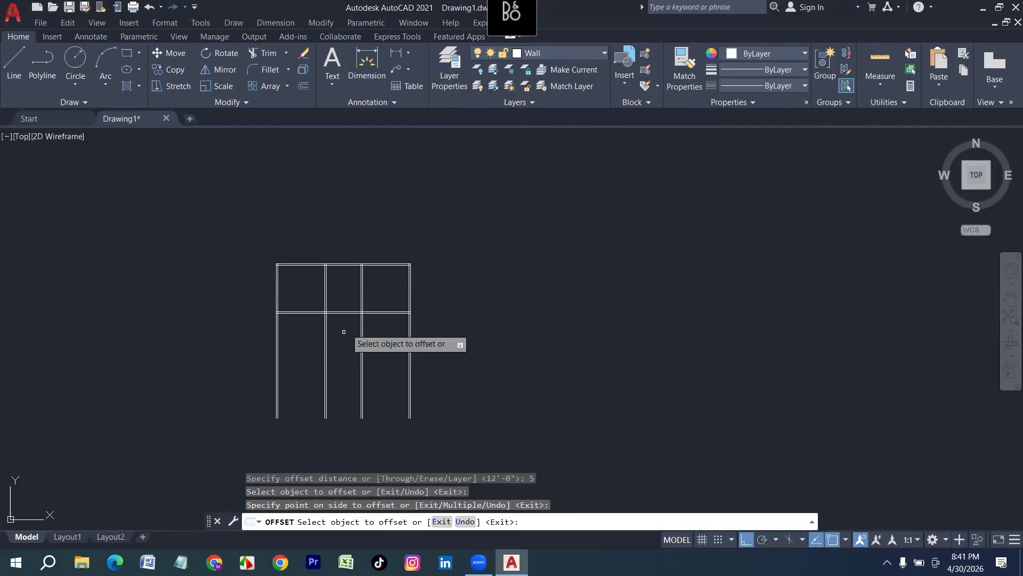
scroll(320, 323, "up", 4)
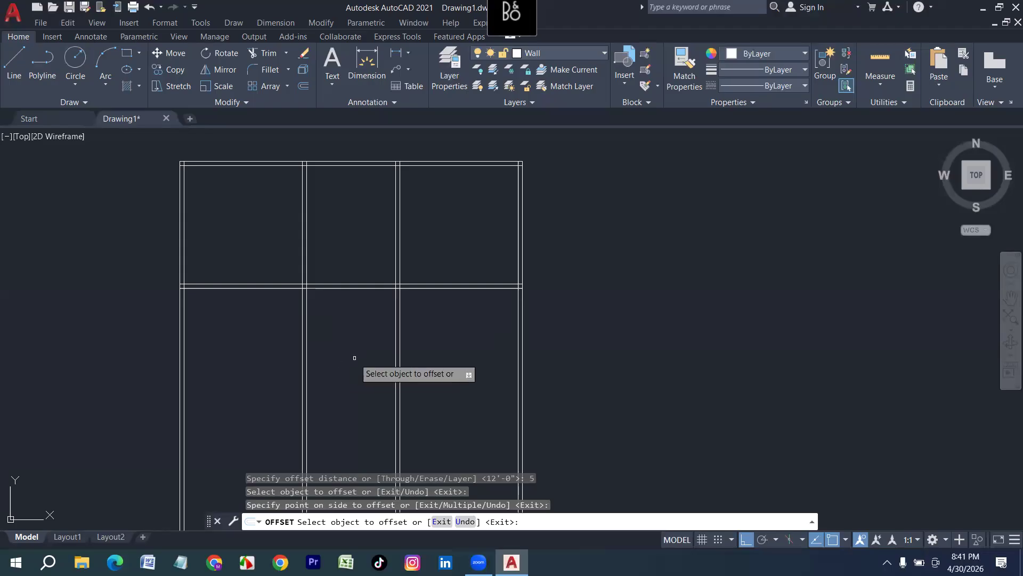
key("Escape")
Offset the lower line of the first horizontal partition by 11' downward.
key("Return")
type("12")
key("BackSpace")
type("1")
key("Return")
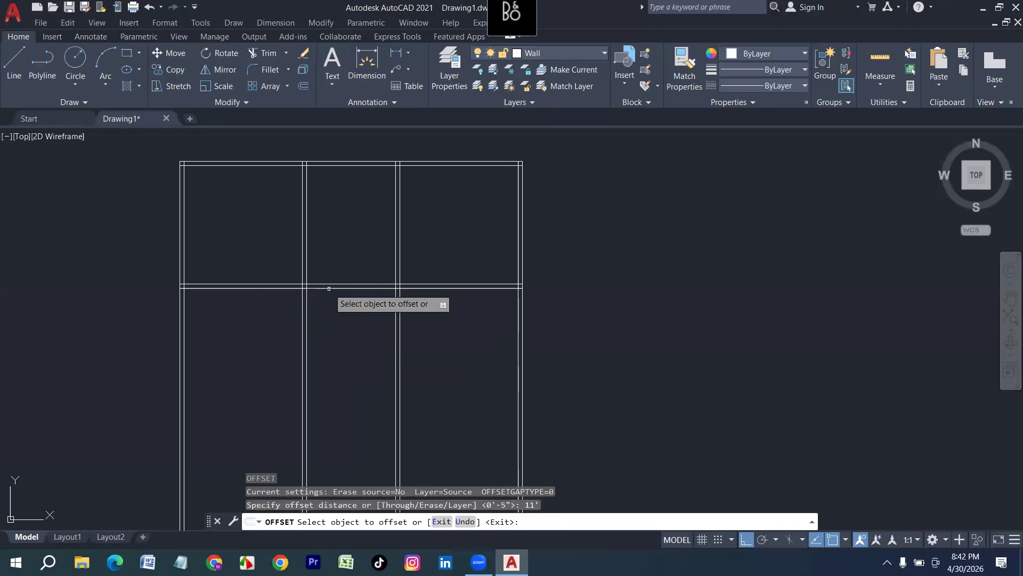
left_click(328, 288)
left_click(335, 381)
key("Return")
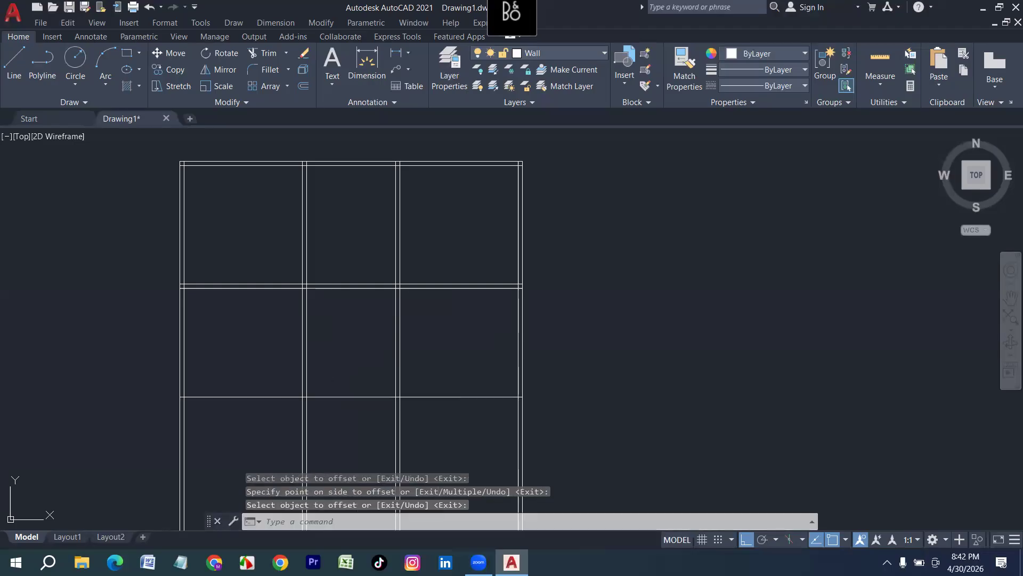
Offset the newest horizontal line by 5" downward to form the second horizontal partition wall.
key("Return")
type("4")
key("BackSpace")
type("5")
key("Return")
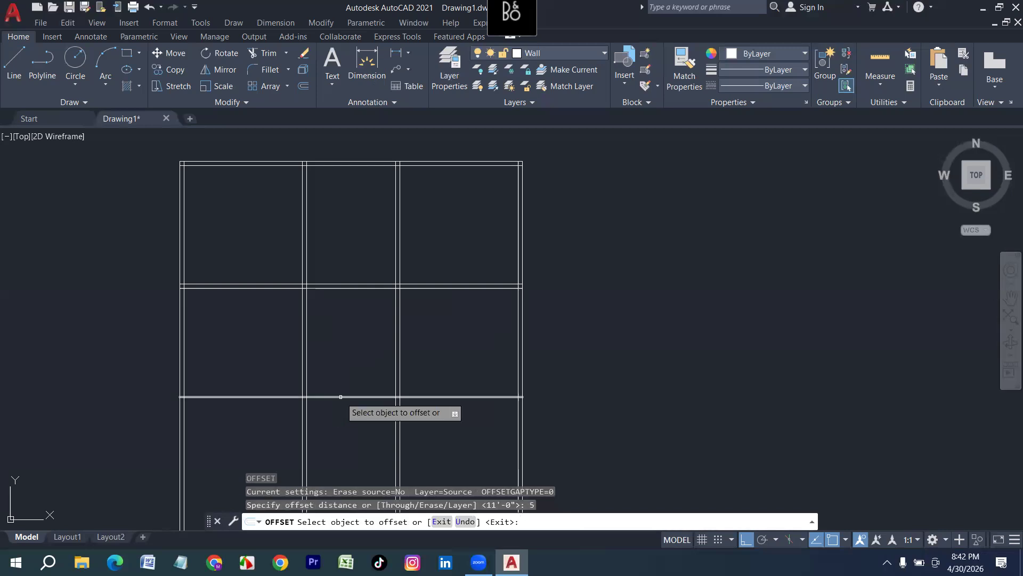
left_click(341, 397)
left_click(347, 426)
key("Return")
Offset the lower line of the second horizontal partition by 12' downward.
key("Return")
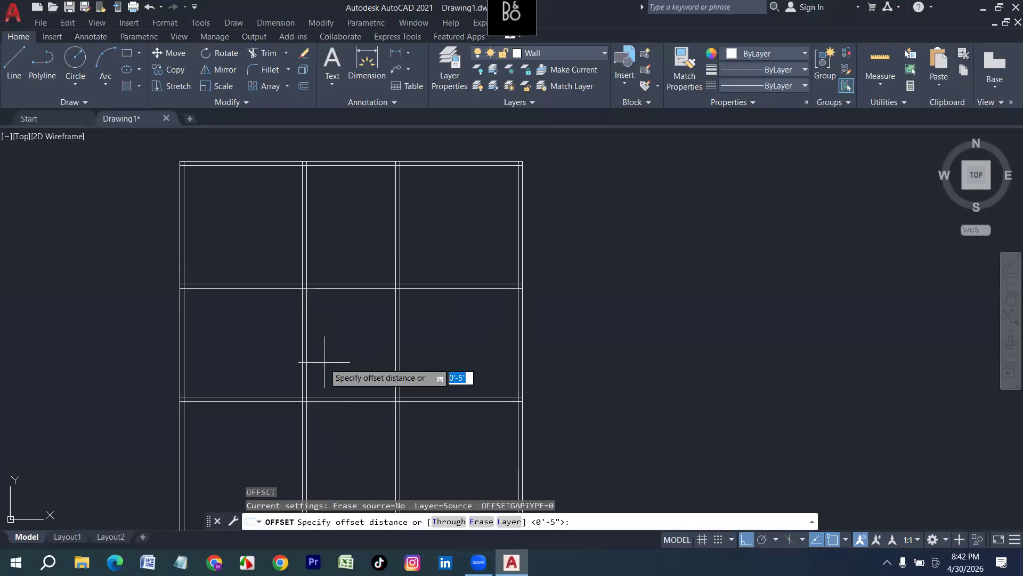
scroll(324, 362, "down", 4)
scroll(341, 368, "up", 4)
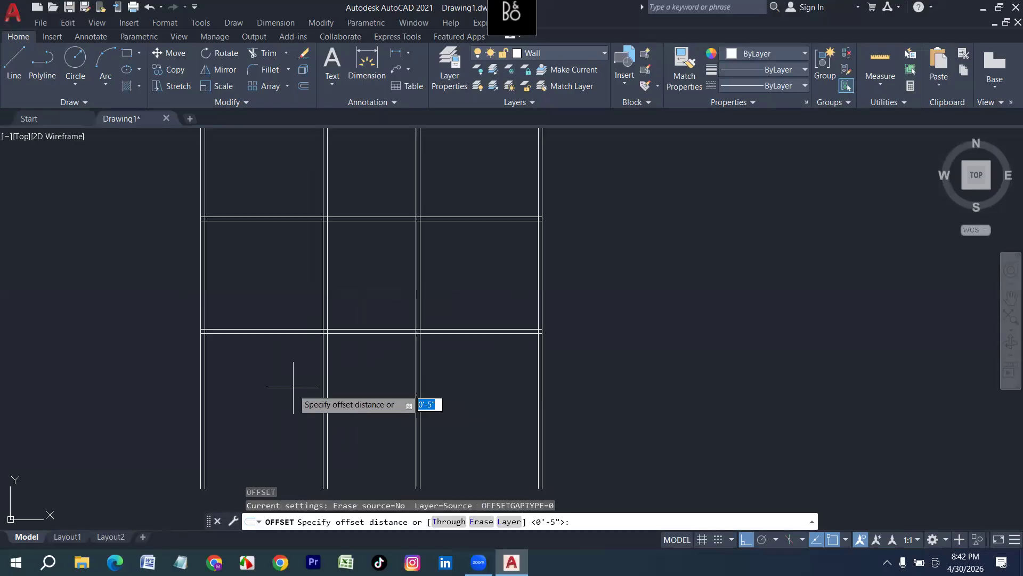
type("1")
key("Return")
left_click(301, 332)
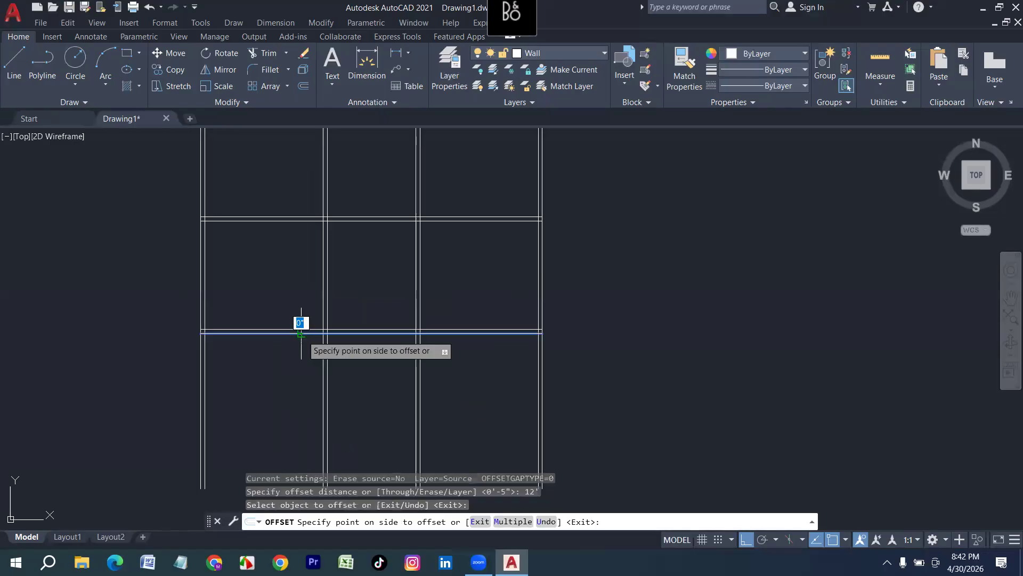
left_click(297, 397)
key("Return")
Offset the lowest horizontal line by 5" downward to complete the lower outer wall, and end the command.
key("Return")
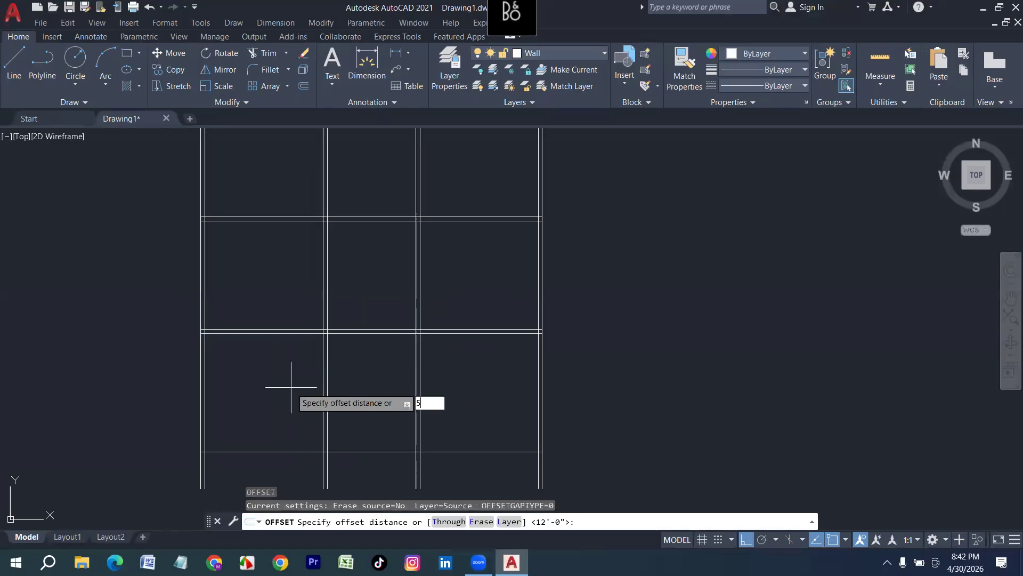
type("5")
key("Return")
left_click(266, 453)
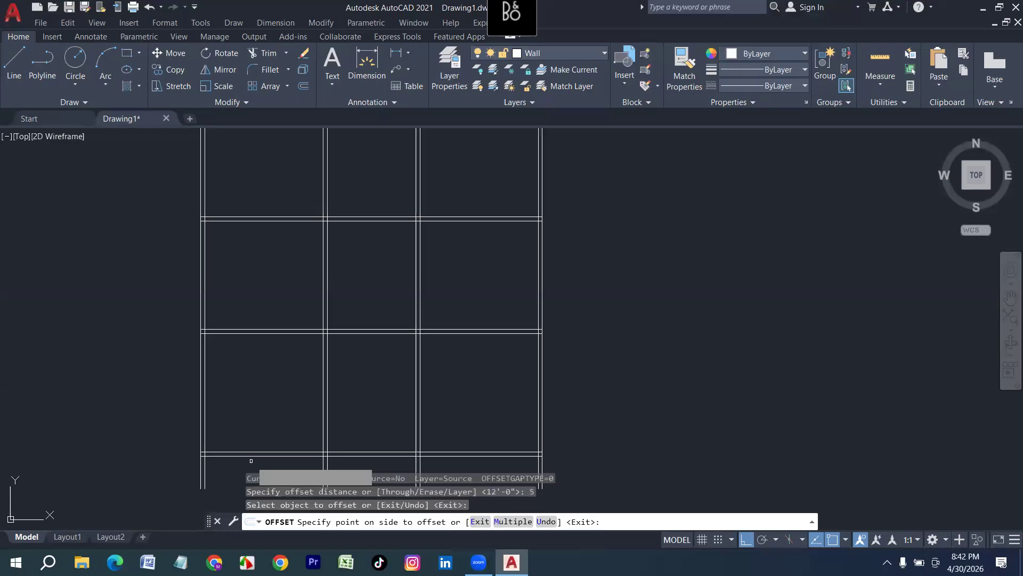
left_click(252, 462)
key("Escape")
key("Escape")
scroll(292, 365, "down", 5)
type("tr")
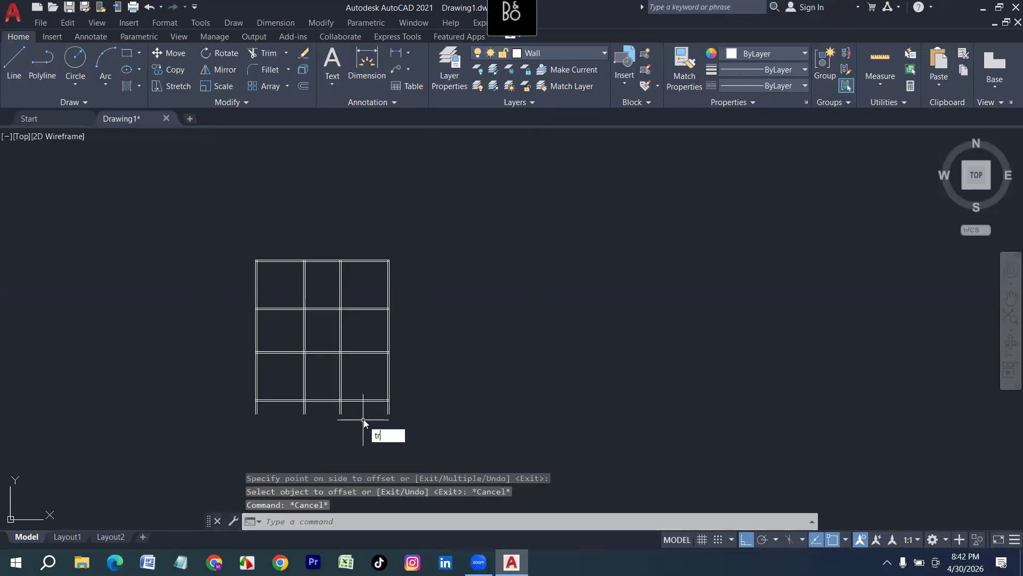
key("Return")
key("Escape")
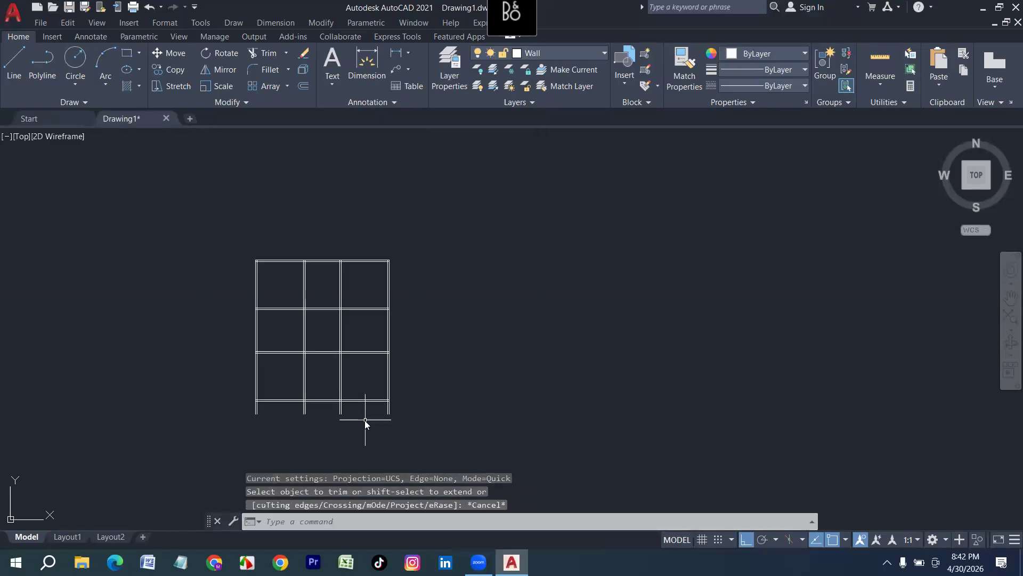
key("Escape")
Trim the ends of all vertical wall lines that extend below the lower outer wall.
type("tr")
key("Return")
left_click_drag(414, 412, 239, 406)
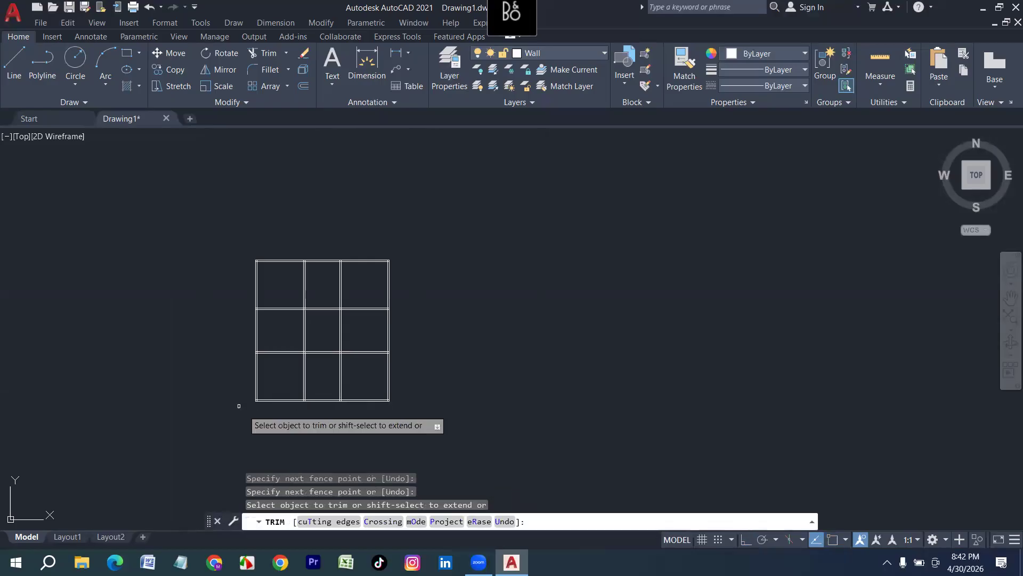
scroll(381, 408, "up", 2)
key("Escape")
Offset the lower outer wall's outside line by 4' downward.
scroll(297, 372, "up", 2)
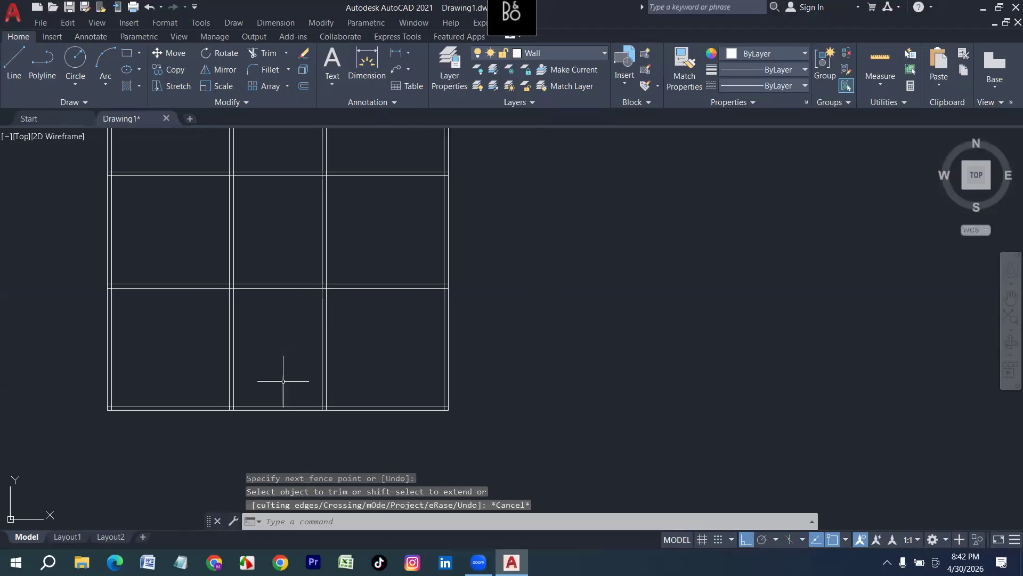
scroll(283, 382, "down", 2)
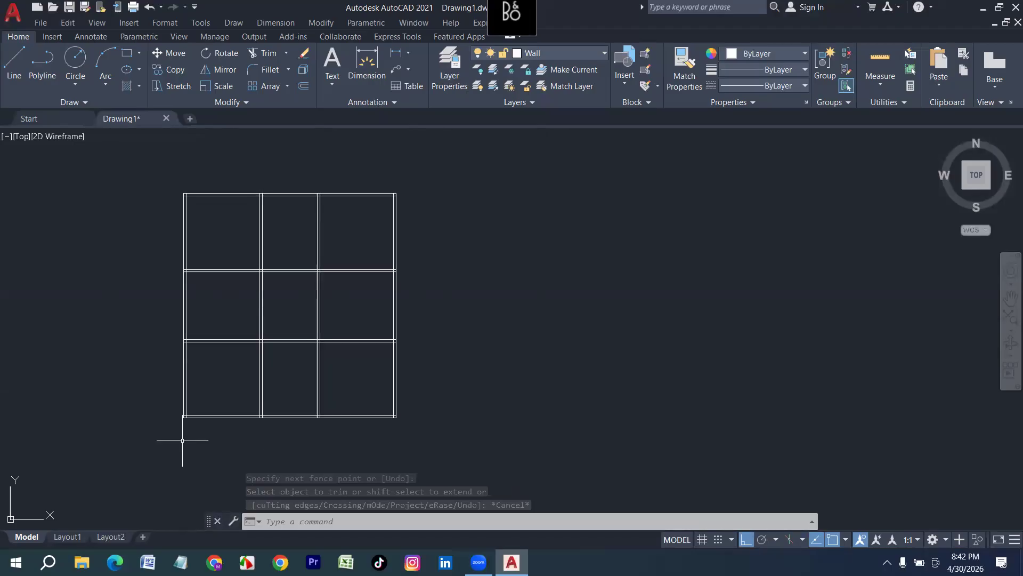
scroll(362, 440, "up", 2)
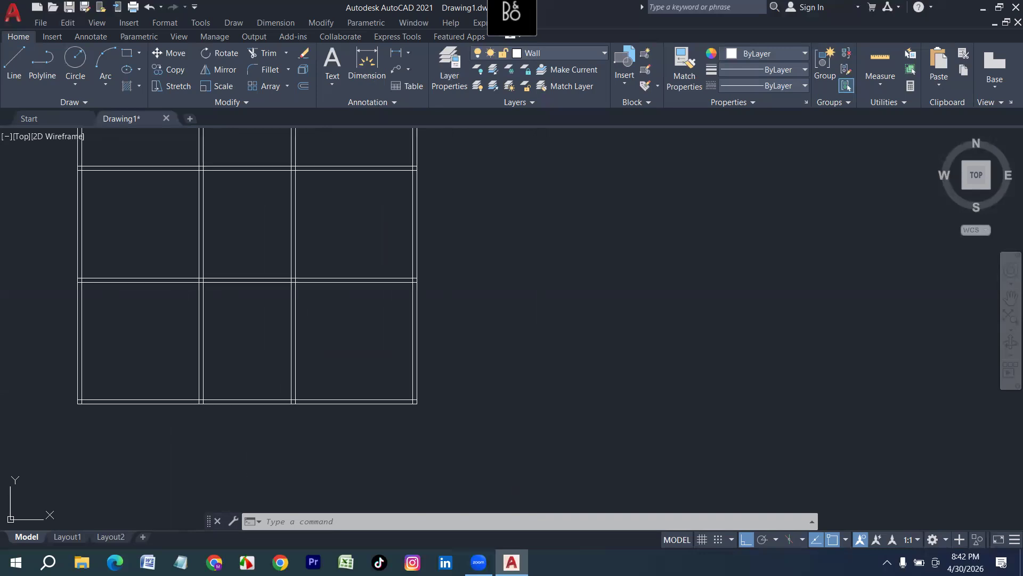
type("o")
key("Return")
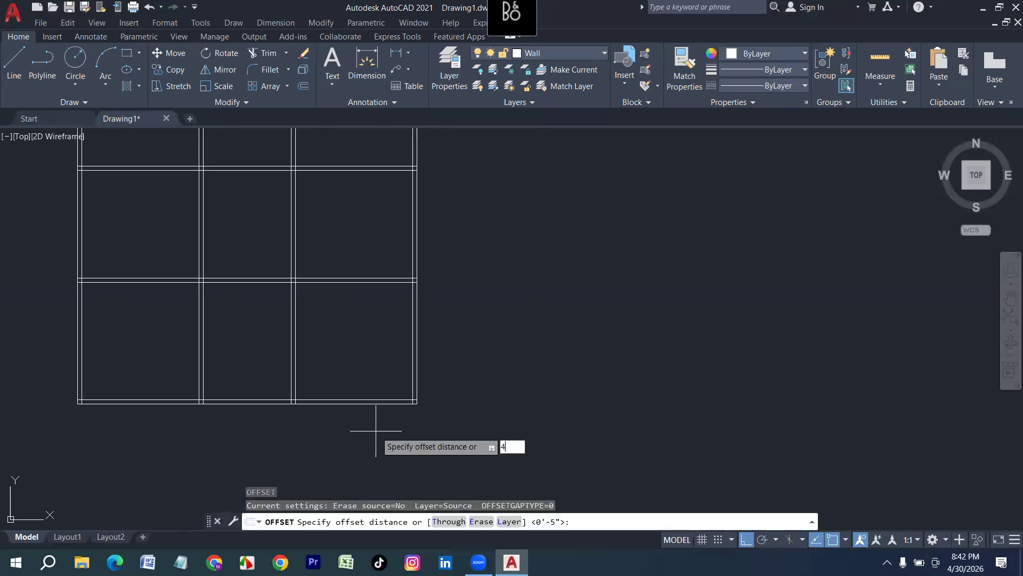
type("4'")
key("Return")
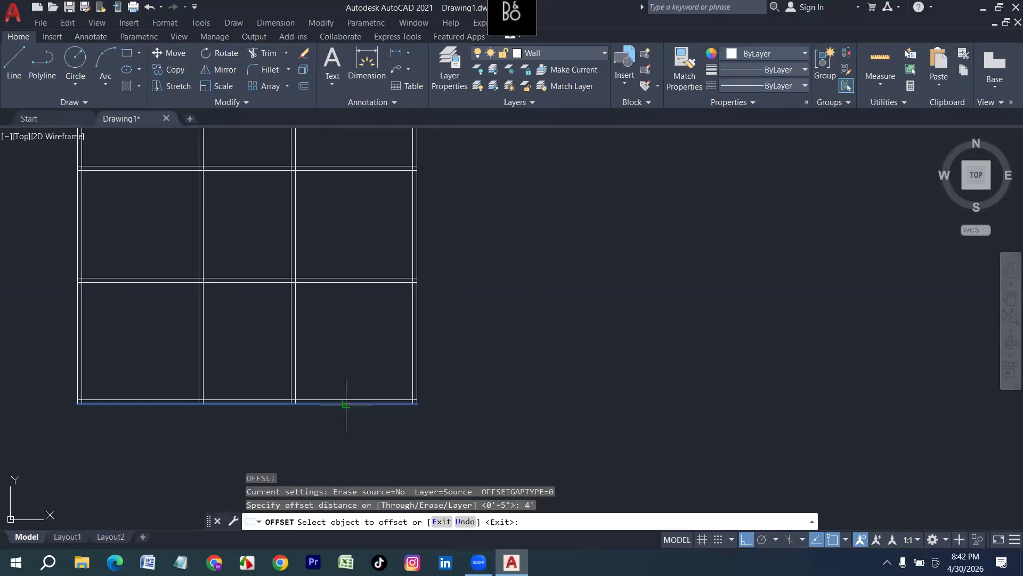
left_click(345, 404)
left_click(326, 444)
key("Return")
Offset the newest horizontal line by 5" downward to form the front wall, and end the command.
key("Return")
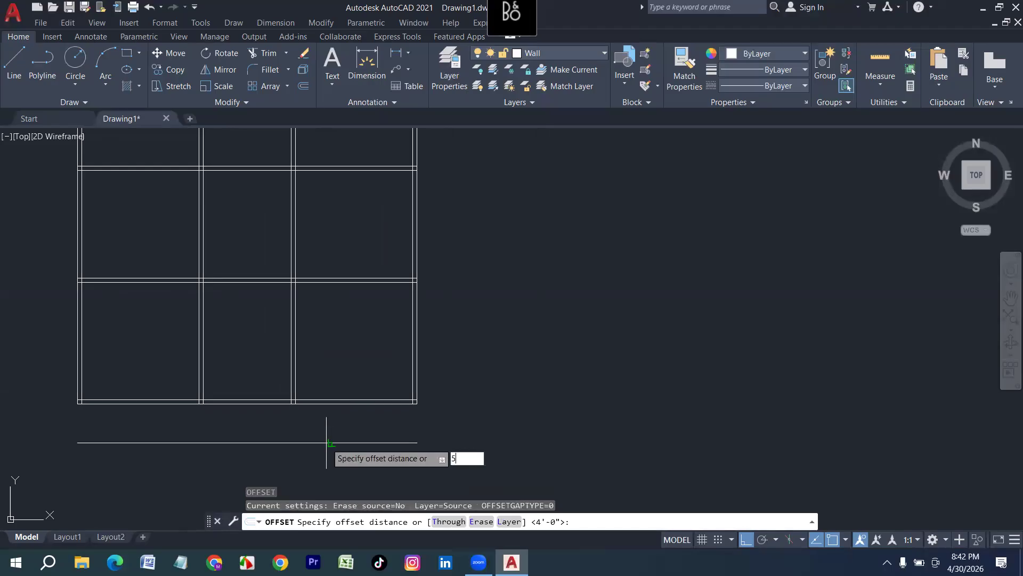
type("5")
key("Return")
left_click(314, 442)
left_click(405, 452)
key("Escape")
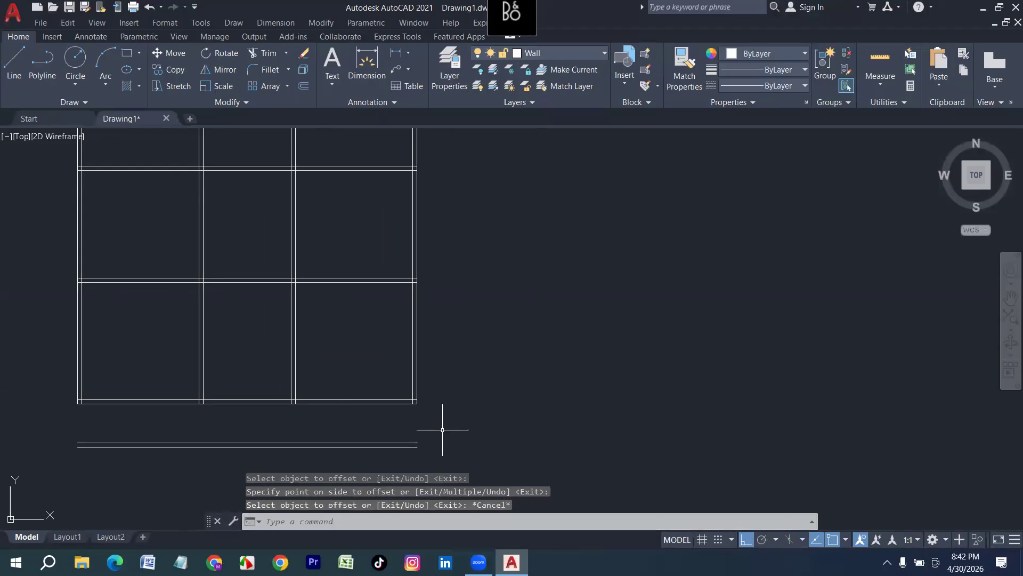
key("Escape")
Extend both outer side walls down to the new lowest wall.
type("Exx")
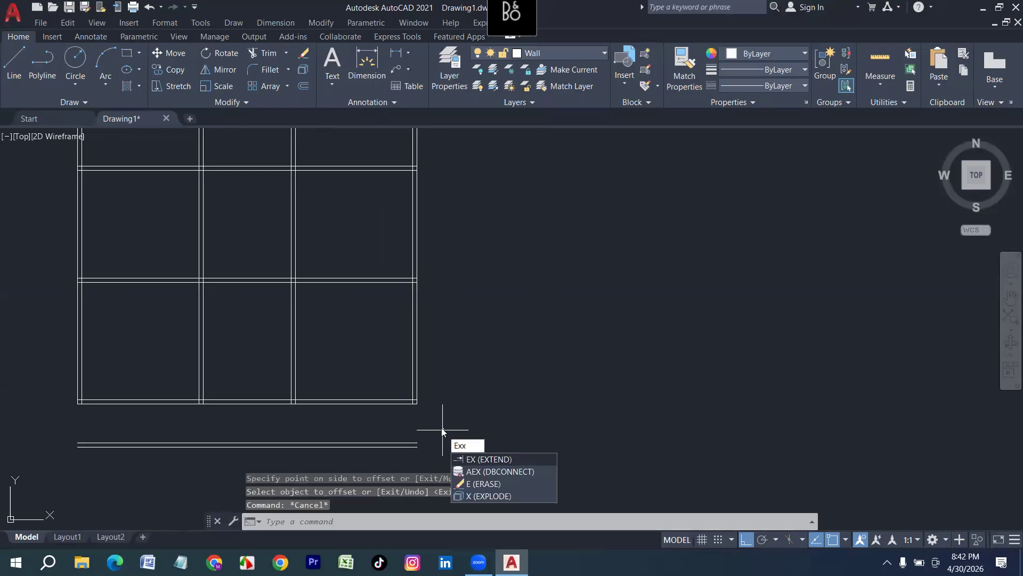
key("BackSpace")
key("BackSpace")
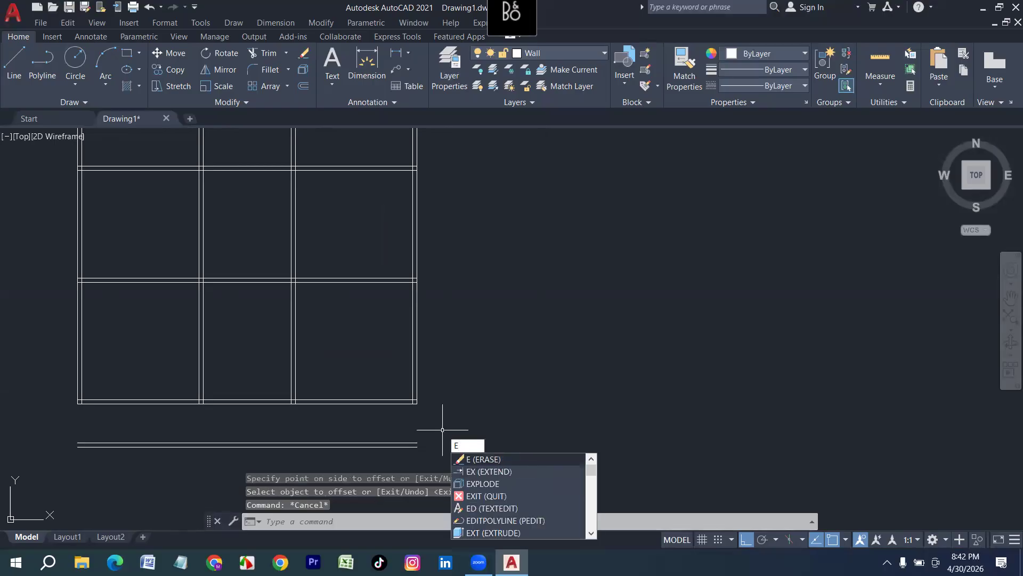
type("x")
key("Return")
left_click_drag(442, 368, 397, 366)
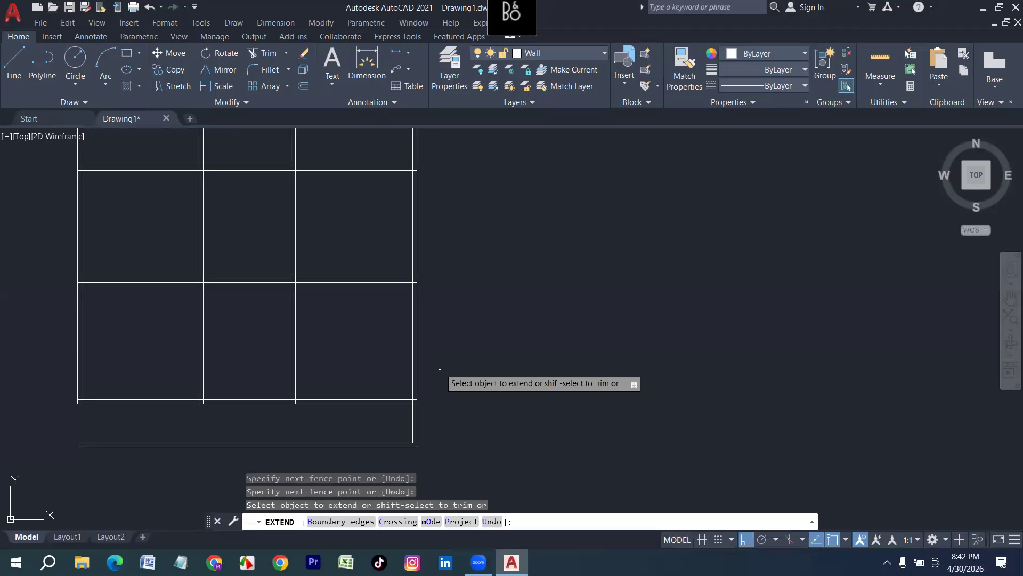
left_click_drag(125, 361, 65, 358)
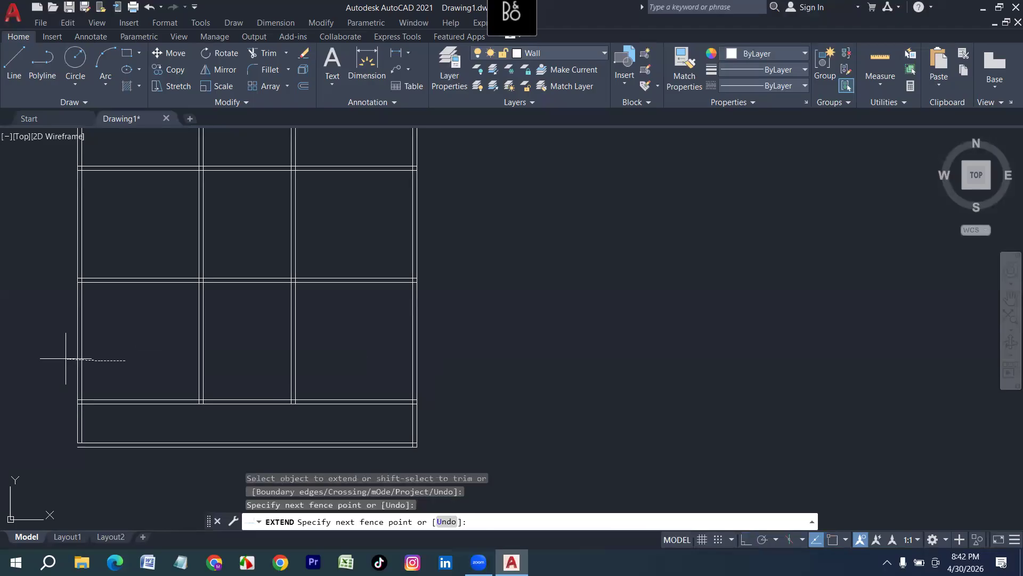
key("Escape")
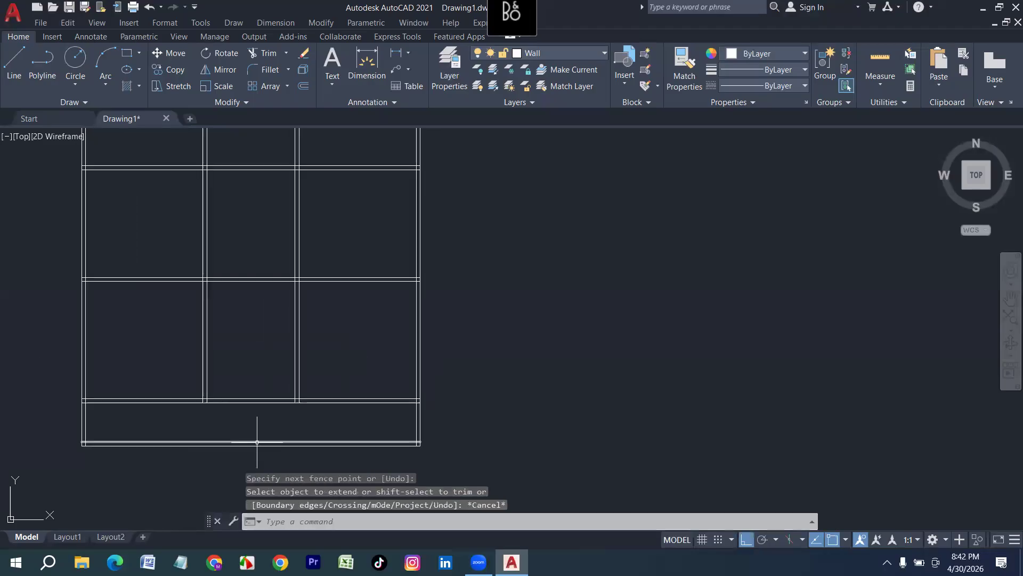
key("Escape")
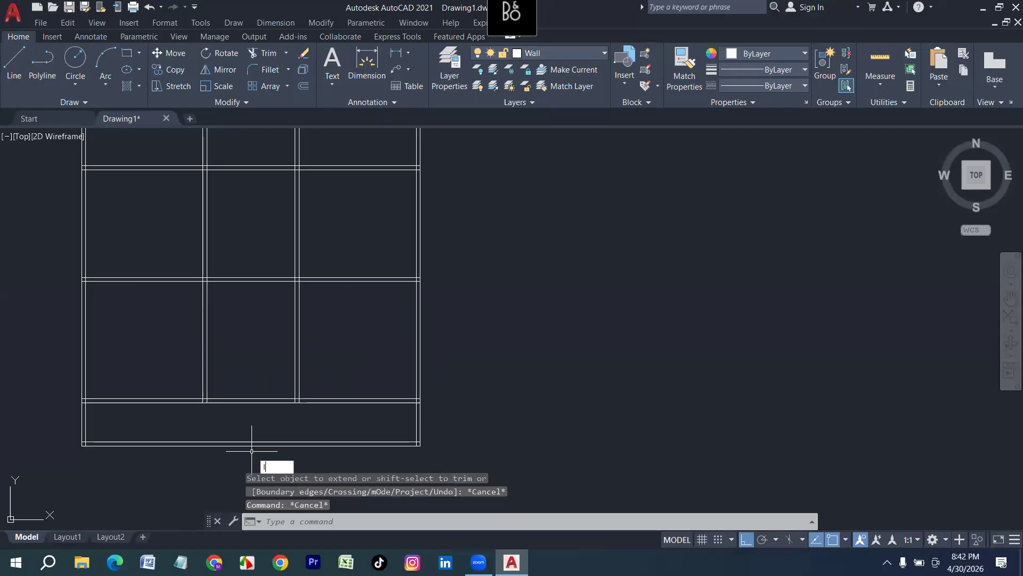
Draw a vertical line from the midpoint of the lowest wall up to the second horizontal partition.
type("l")
key("Return")
left_click(251, 443)
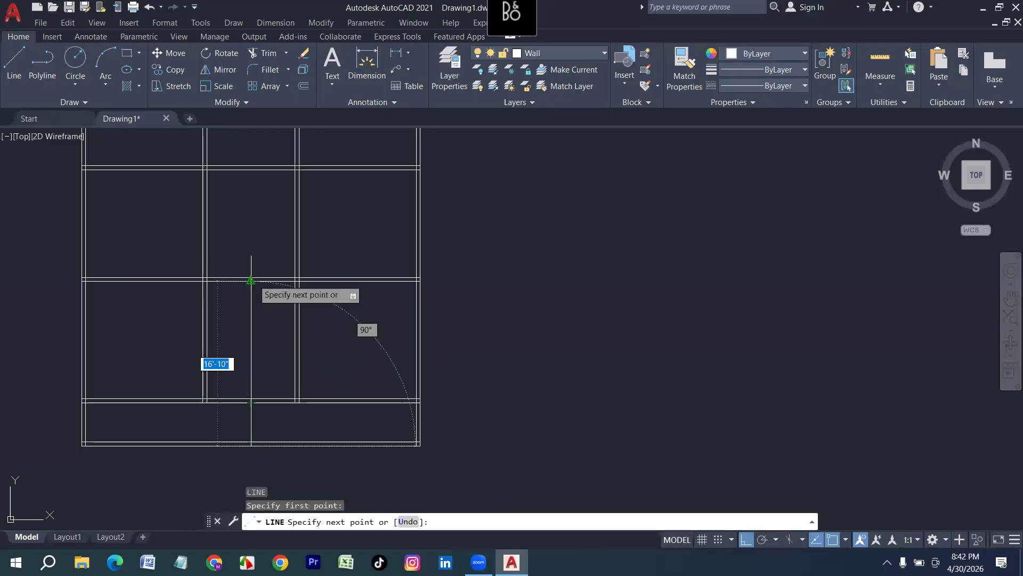
left_click(251, 280)
key("Return")
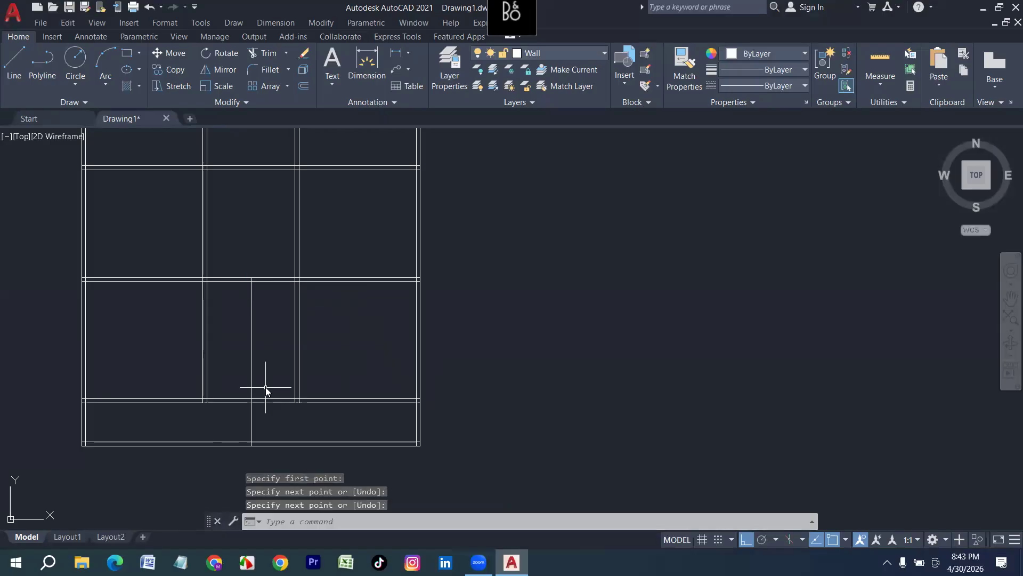
Offset the vertical centre line by 4' to each side in the lower middle bay.
type("o")
key("Return")
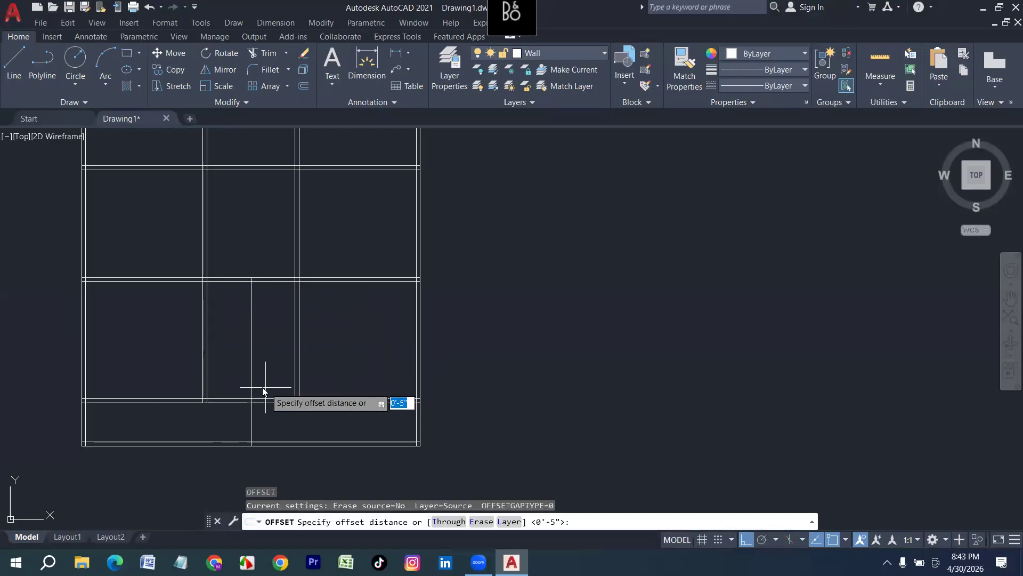
type("4'")
key("Return")
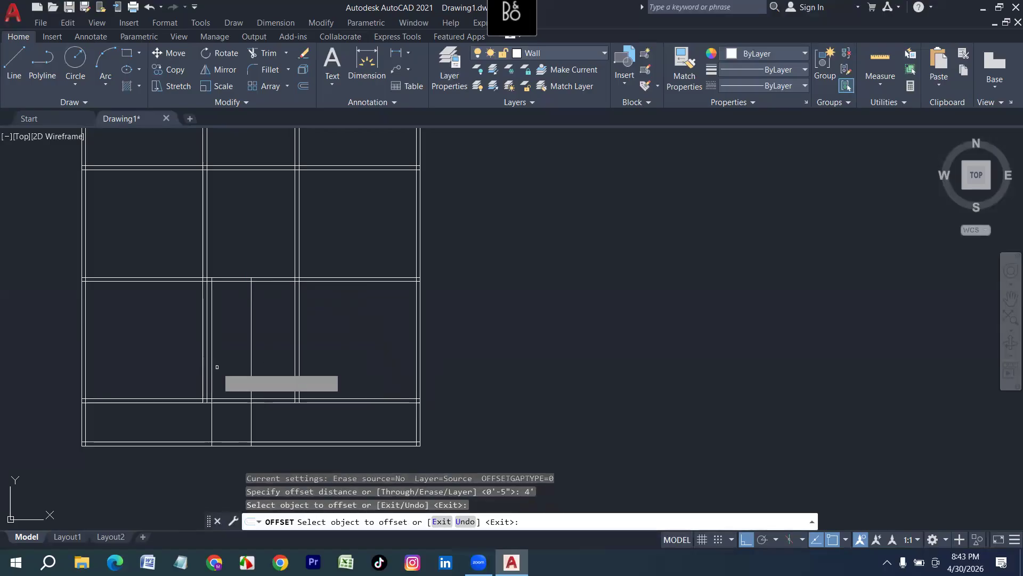
left_click(252, 370)
left_click(256, 405)
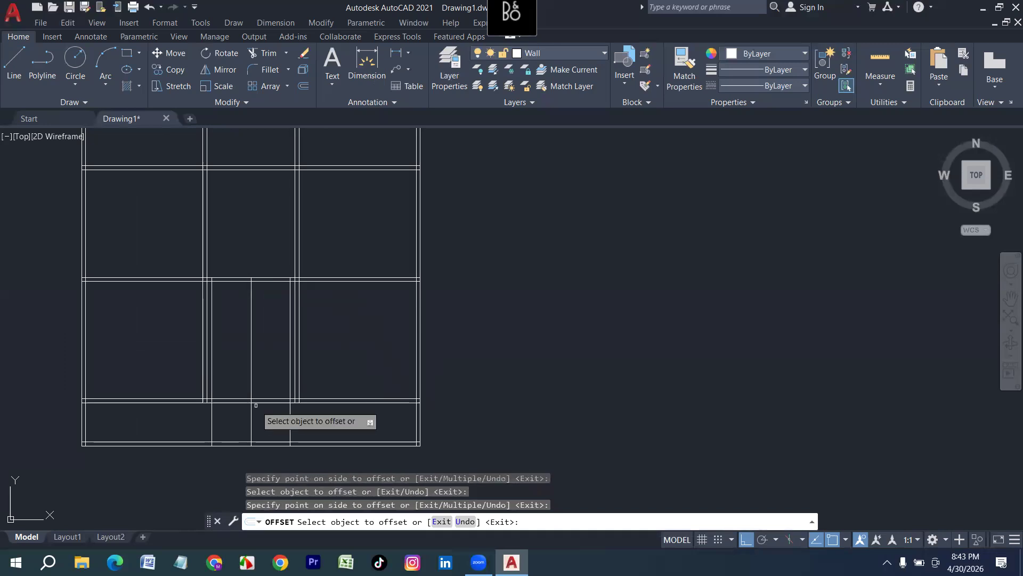
scroll(258, 405, "up", 2)
key("Escape")
Erase the centre line and its two offset copies from the lower middle bay.
left_click(318, 436)
left_click(185, 433)
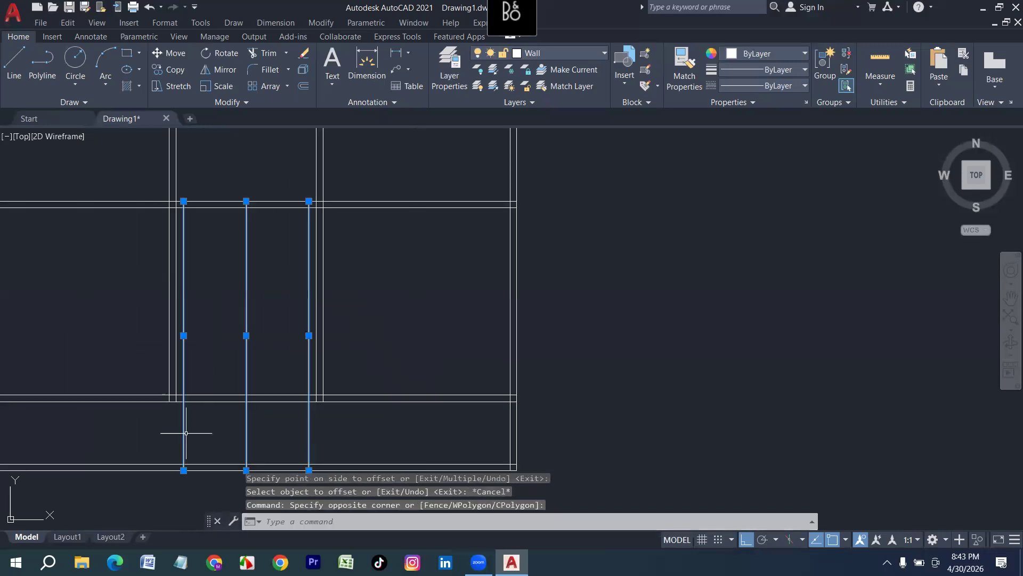
key("Delete")
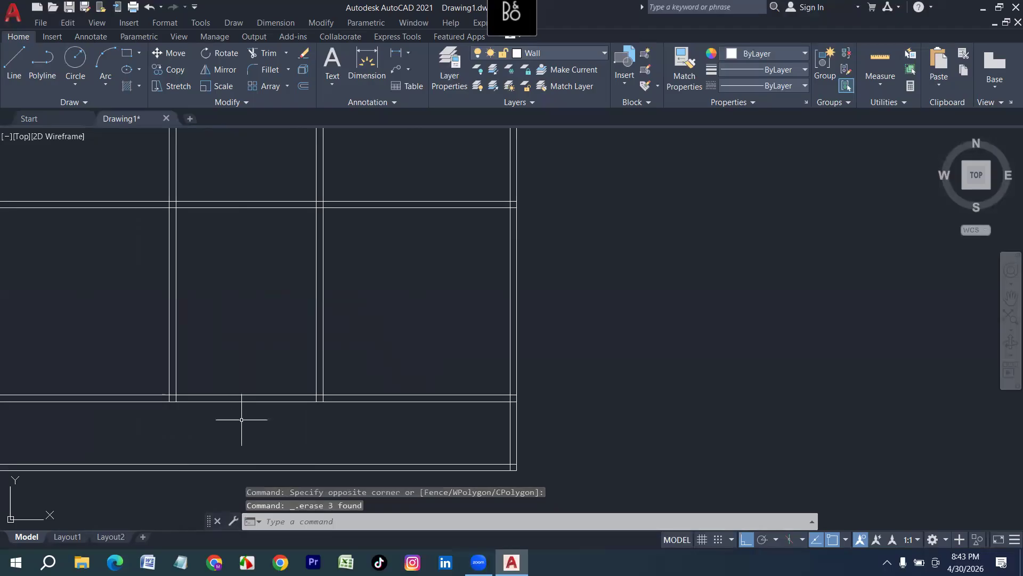
Trim away both lines of the former lower outer wall between the two vertical partitions.
type("tr")
key("Return")
left_click_drag(249, 425, 244, 346)
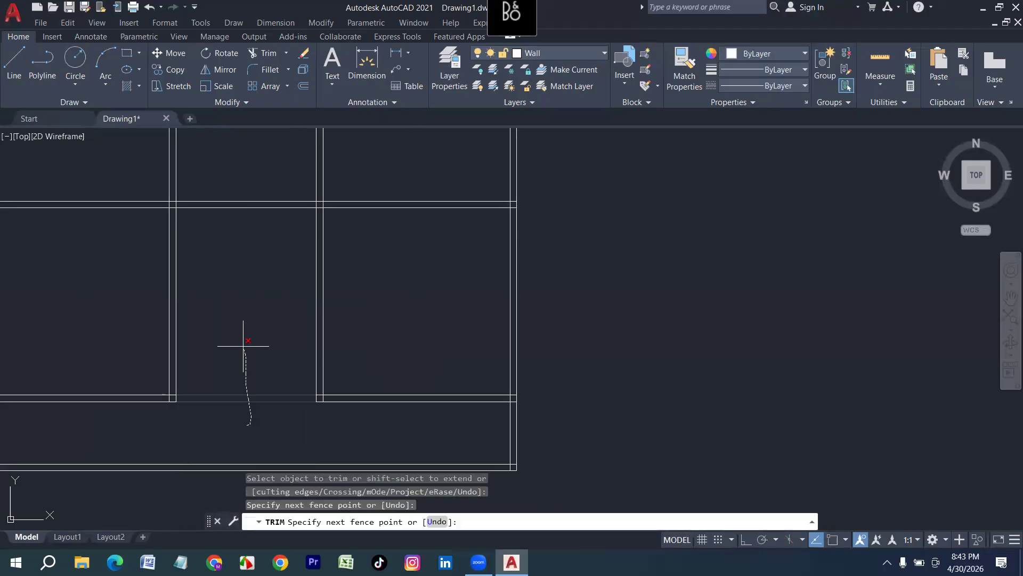
scroll(233, 358, "down", 2)
key("Escape")
key("Escape")
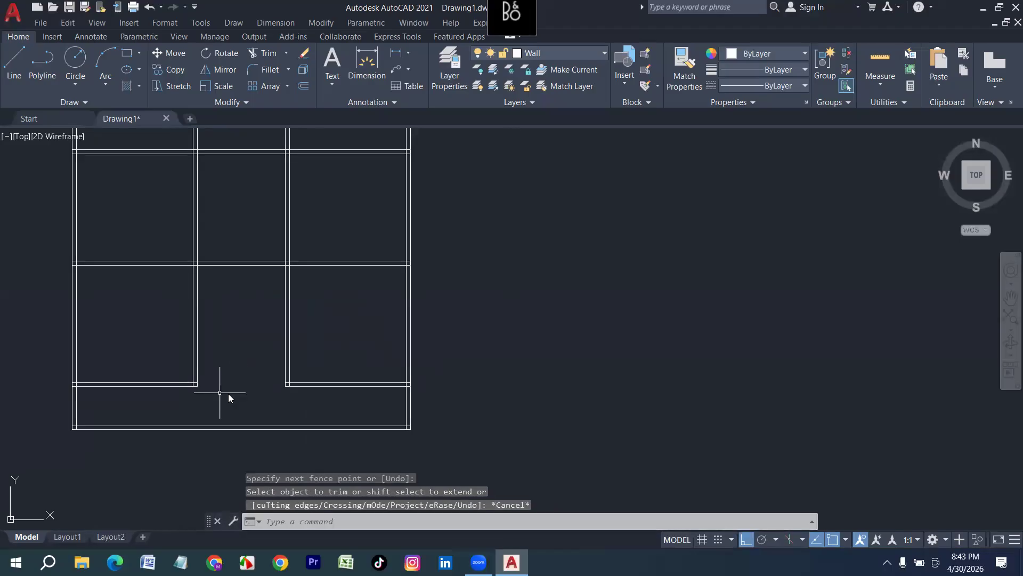
Extend both vertical partition walls down to the lowest wall.
type("ex")
key("Return")
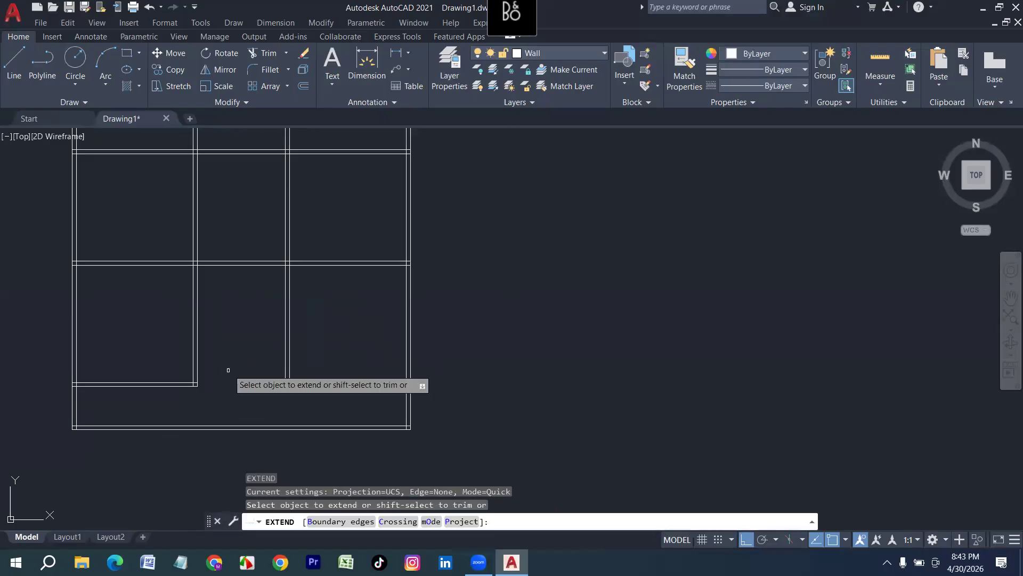
mouse_move(228, 370)
left_mouse_down()
mouse_move(226, 346)
mouse_move(167, 347)
mouse_move(263, 347)
left_mouse_up()
key("Escape")
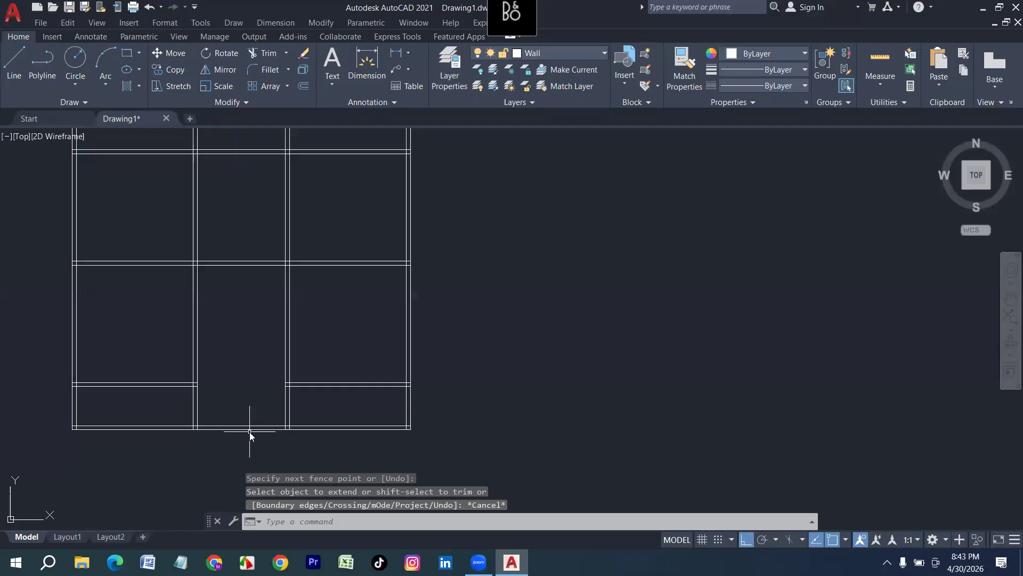
Draw a horizontal line along the lowest wall's inner edge, spanning the middle bay and its two partitions.
scroll(249, 431, "up", 4)
type("l")
key("Return")
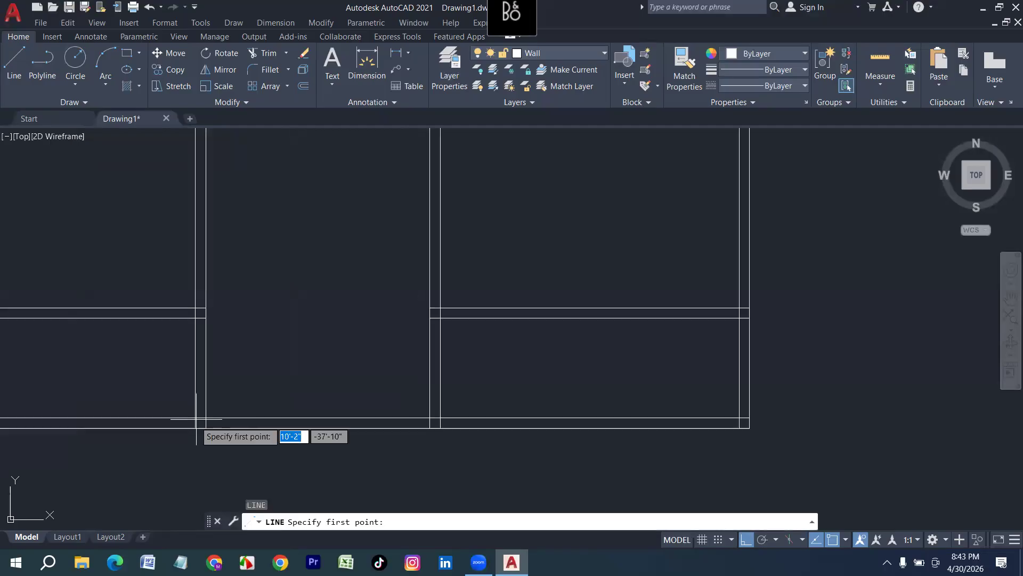
left_click(195, 417)
left_click(456, 417)
key("Return")
Offset the middle bay's new horizontal line by 4' upward.
type("o")
key("Return")
type("4'")
key("Return")
left_click(368, 417)
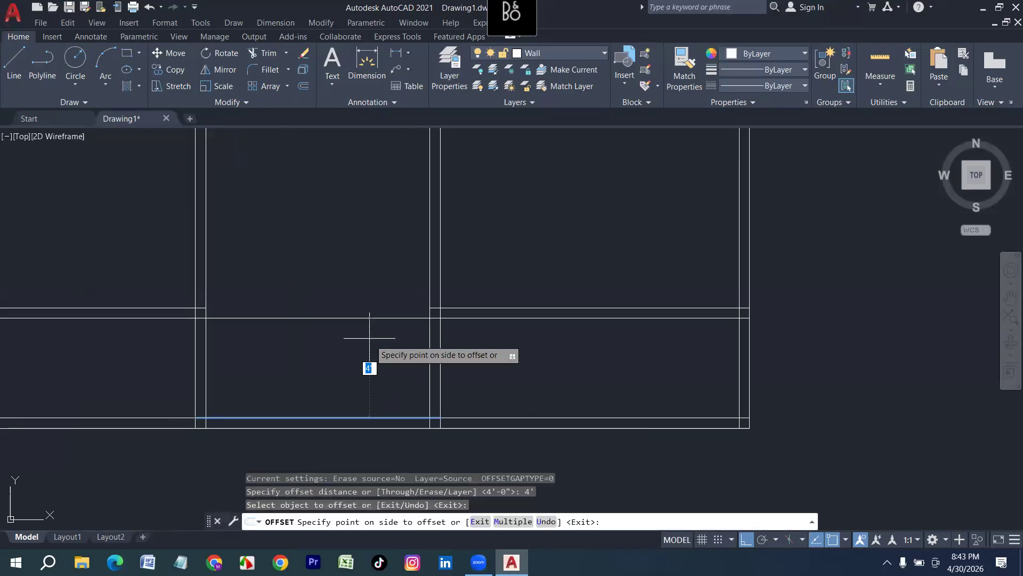
left_click(367, 339)
key("Return")
Offset the raised middle-bay line by 10" upward and end the command.
key("Return")
type("10")
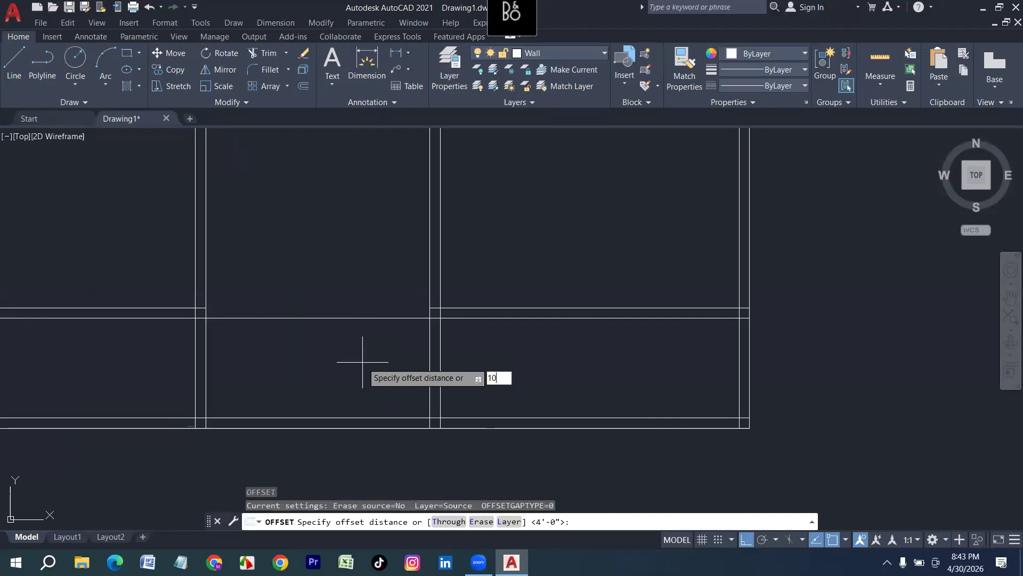
key("Return")
left_click(362, 319)
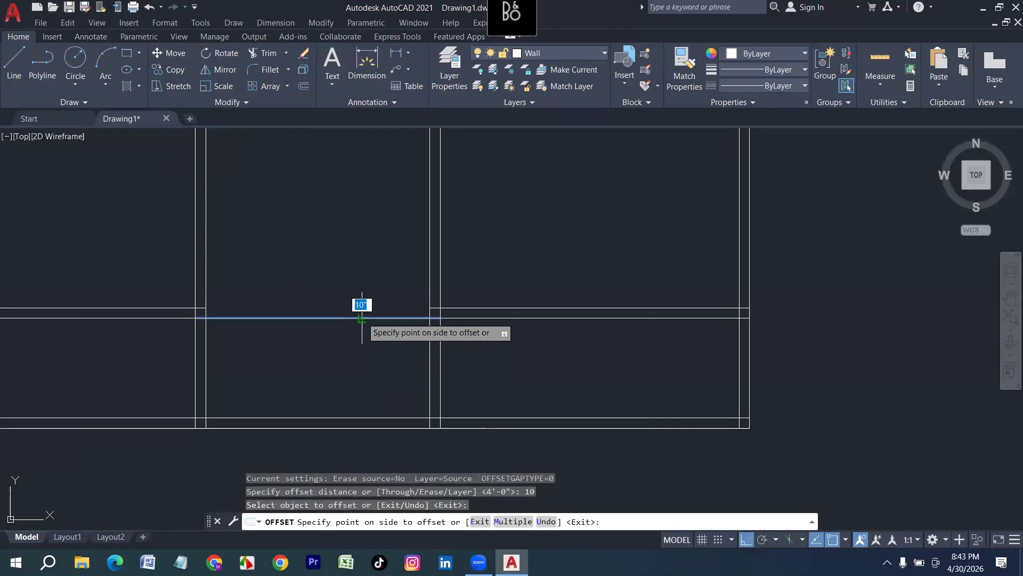
left_click(347, 308)
scroll(345, 315, "down", 2)
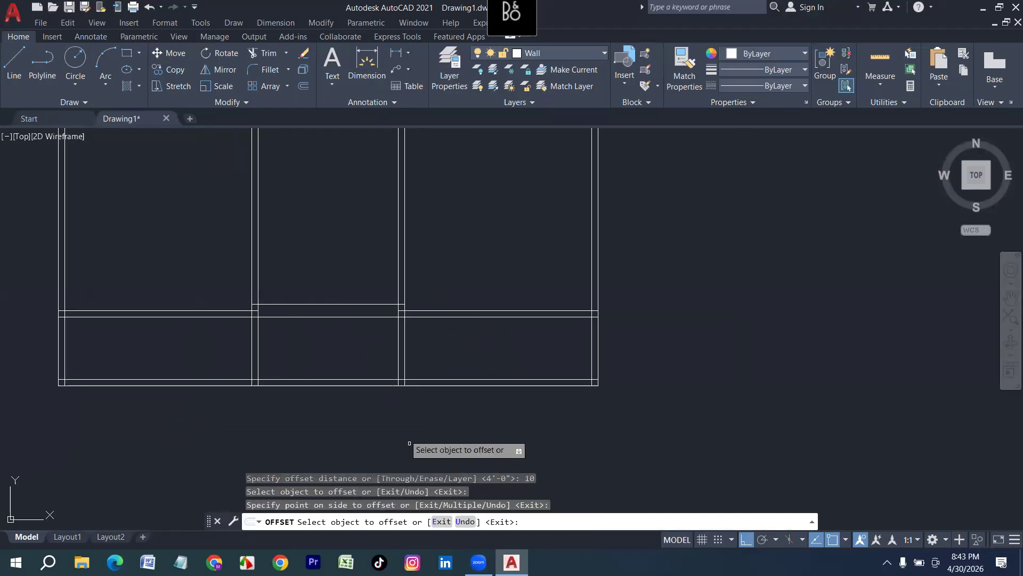
key("Escape")
key("Return")
type("`10")
key("Return")
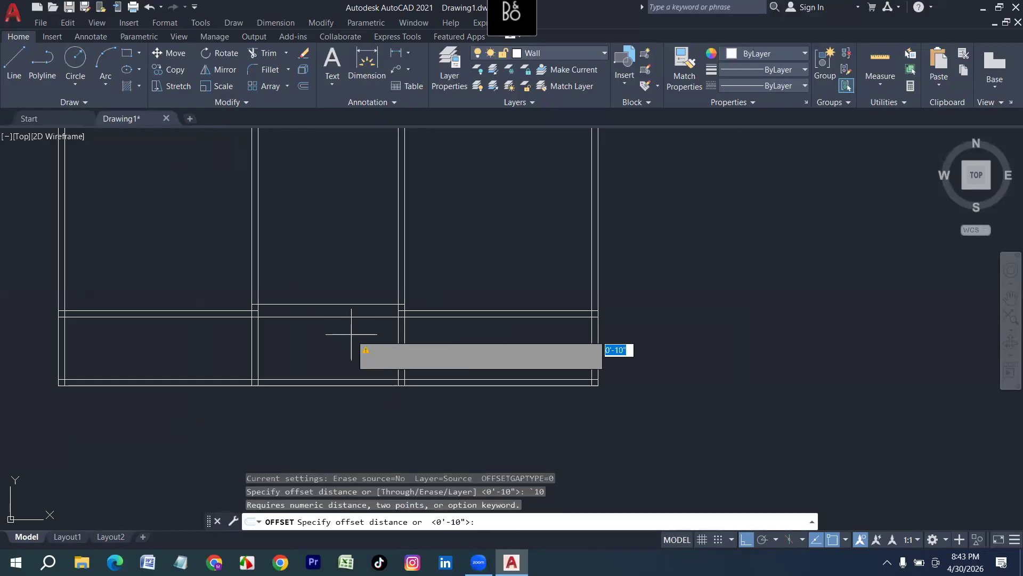
key("Escape")
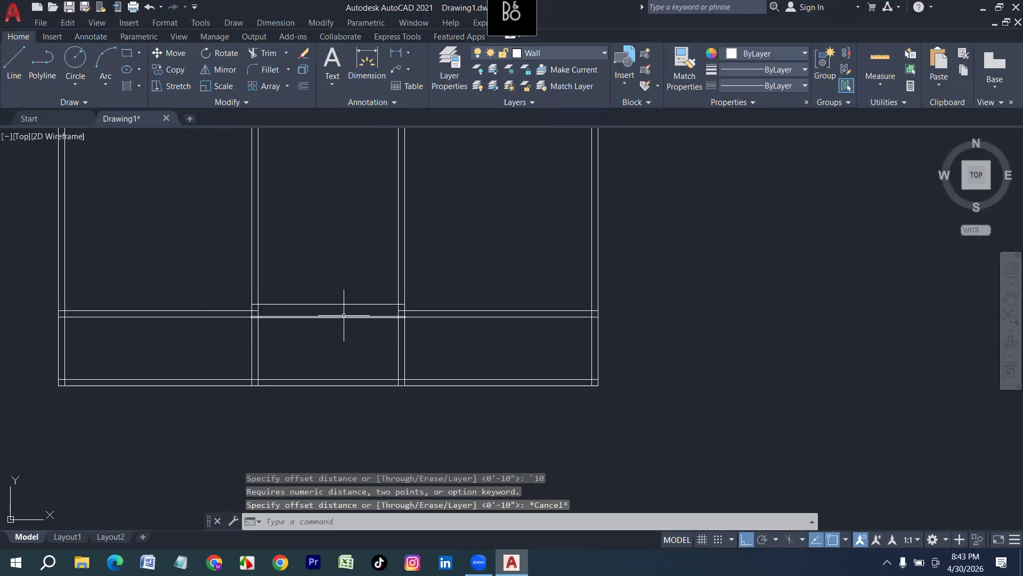
Offset the first stair line upward by 10" repeatedly, adding nine more tread lines across the middle bay.
key("Return")
type("10")
key("Return")
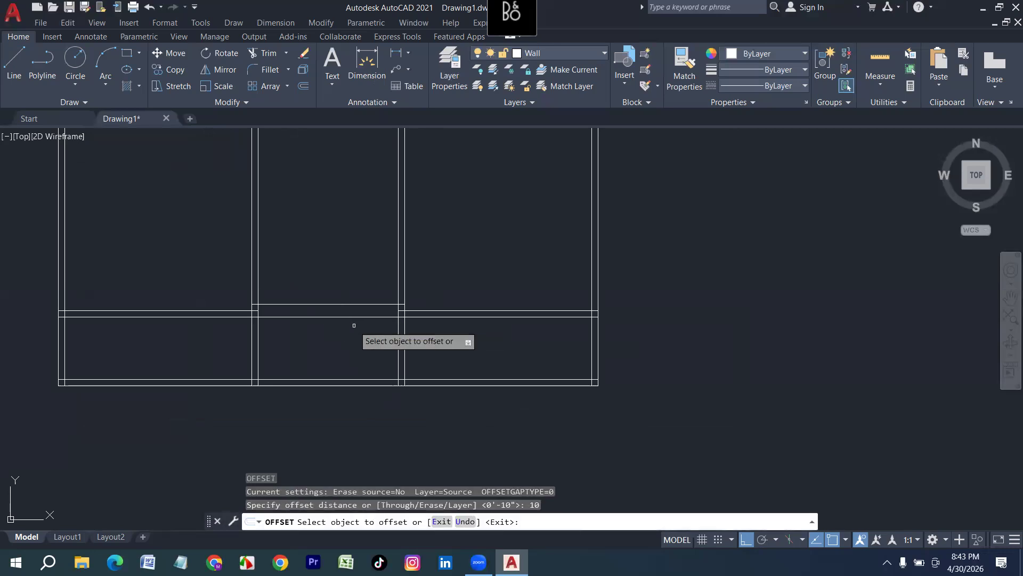
left_click(361, 304)
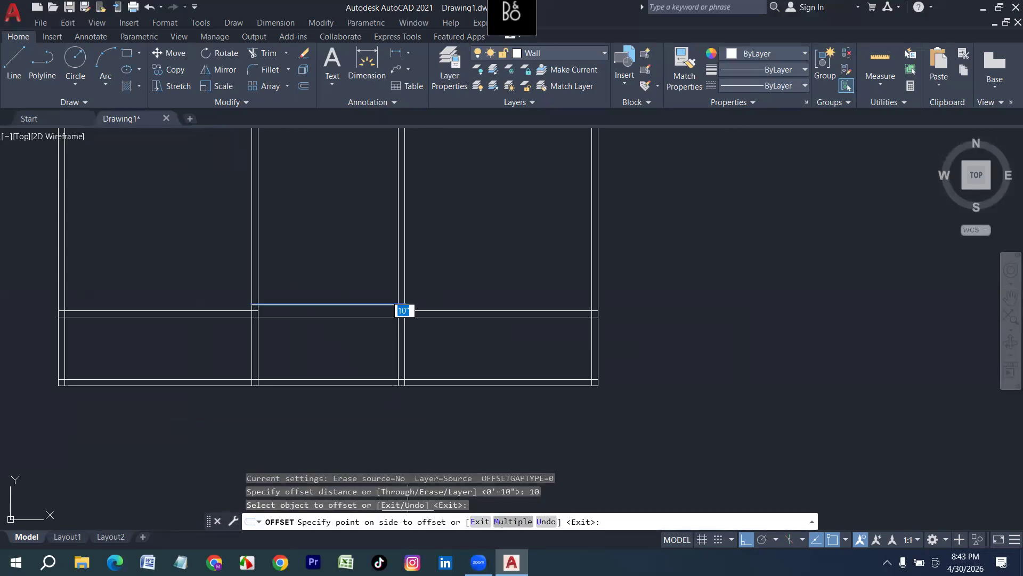
type("m")
key("Return")
scroll(324, 323, "down", 8)
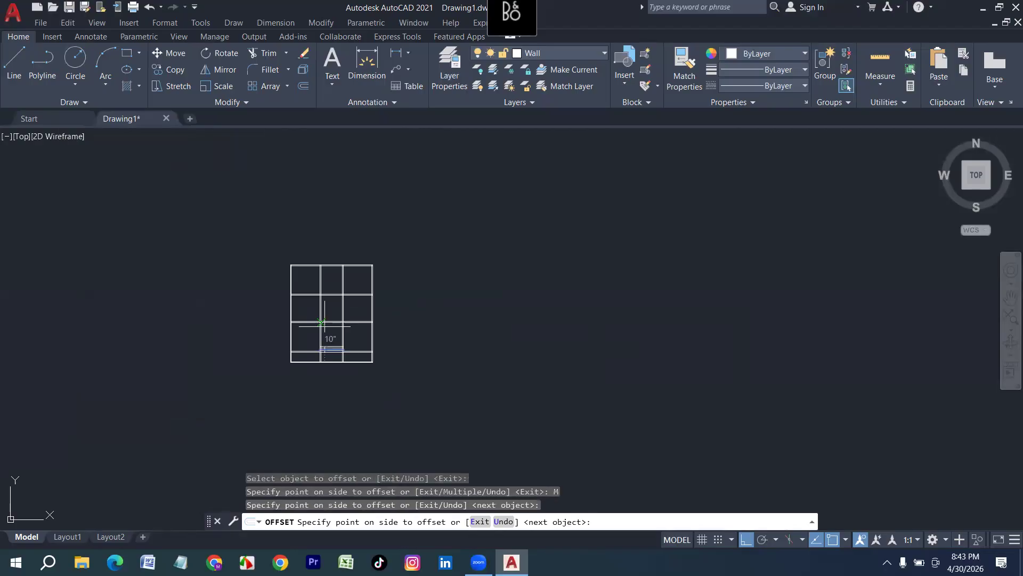
scroll(324, 323, "up", 5)
left_click(330, 365)
left_click(327, 344)
left_click(324, 322)
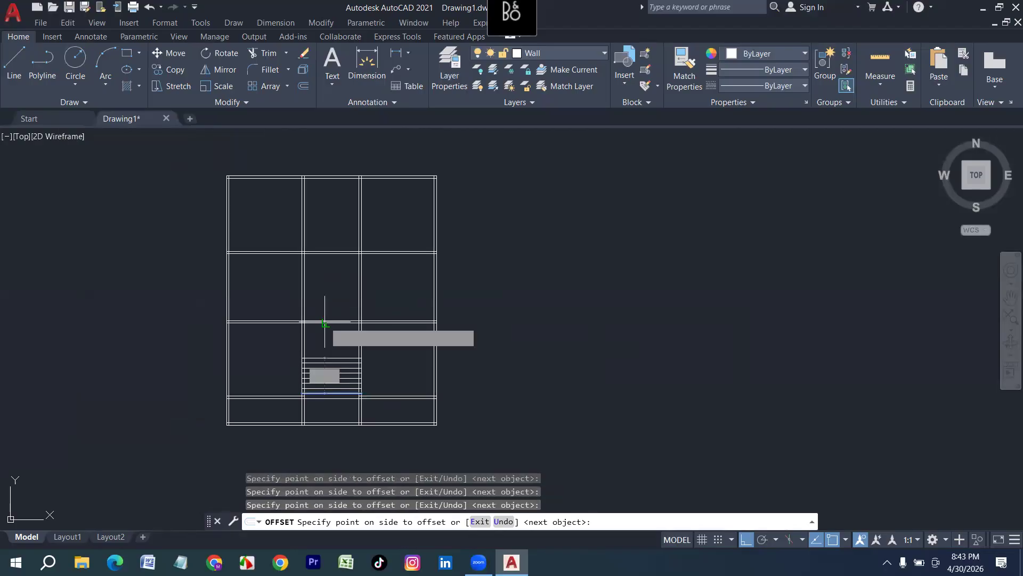
left_click(325, 322)
left_click(324, 301)
left_click(322, 279)
key("Escape")
Draw a vertical centre line through the stair treads, from the topmost tread's midpoint to the lowest line's midpoint.
scroll(325, 394, "up", 7)
type("l")
key("Return")
scroll(353, 239, "down", 5)
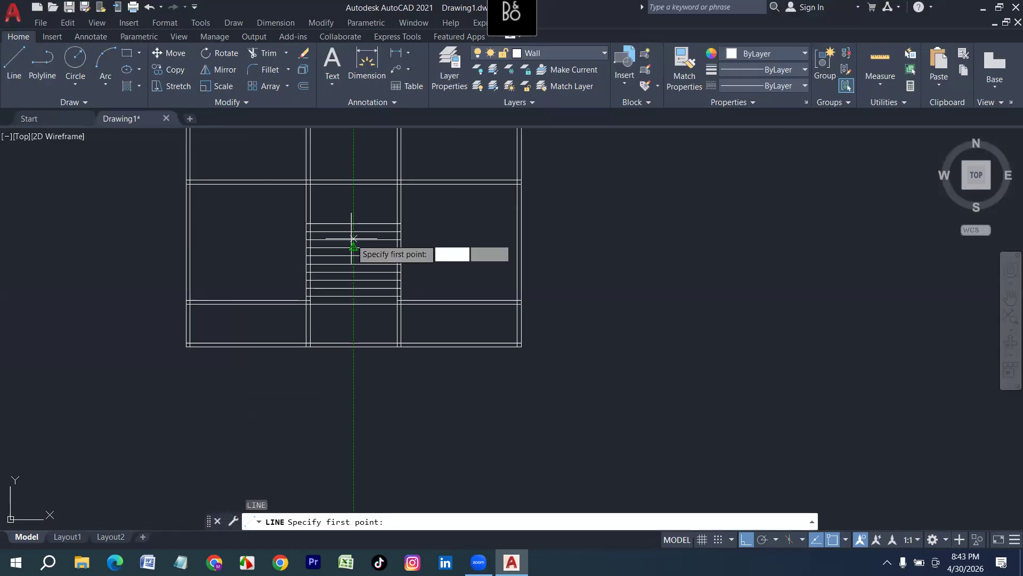
left_click(353, 222)
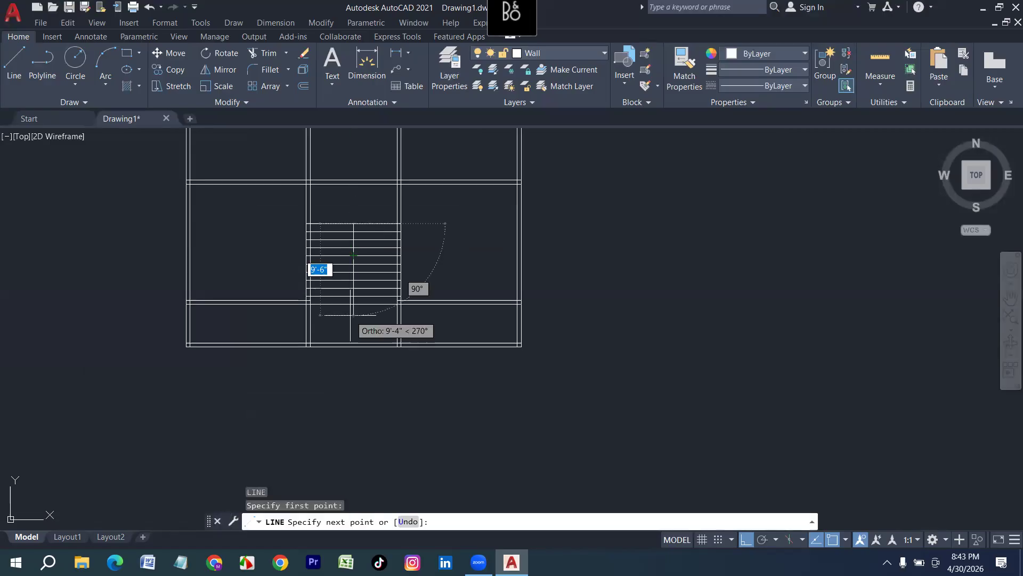
left_click(353, 303)
key("Return")
Offset the stair centre line by 3" to both sides and delete the original centre line.
scroll(356, 256, "up", 2)
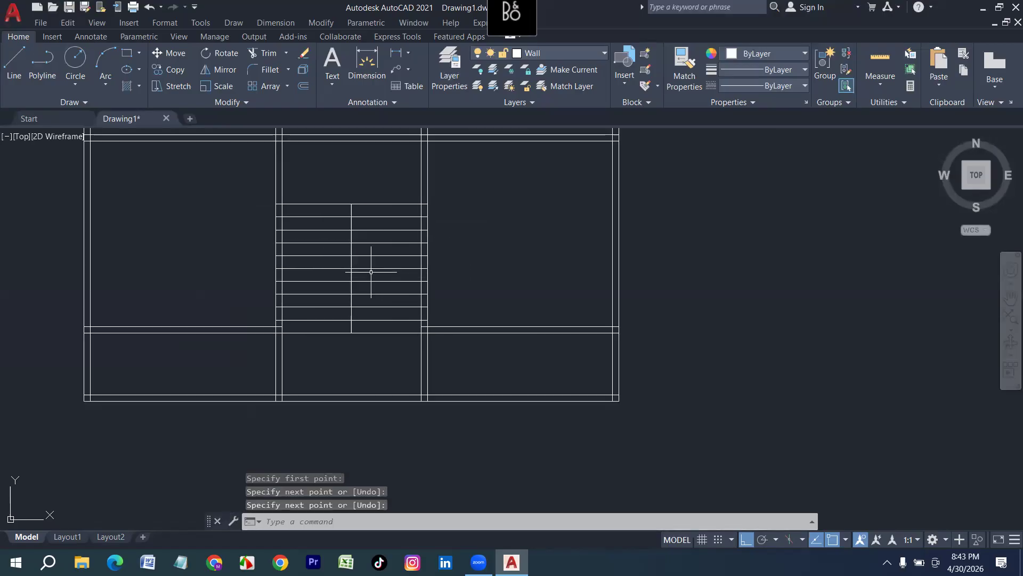
type("o")
key("Return")
type("3")
key("Return")
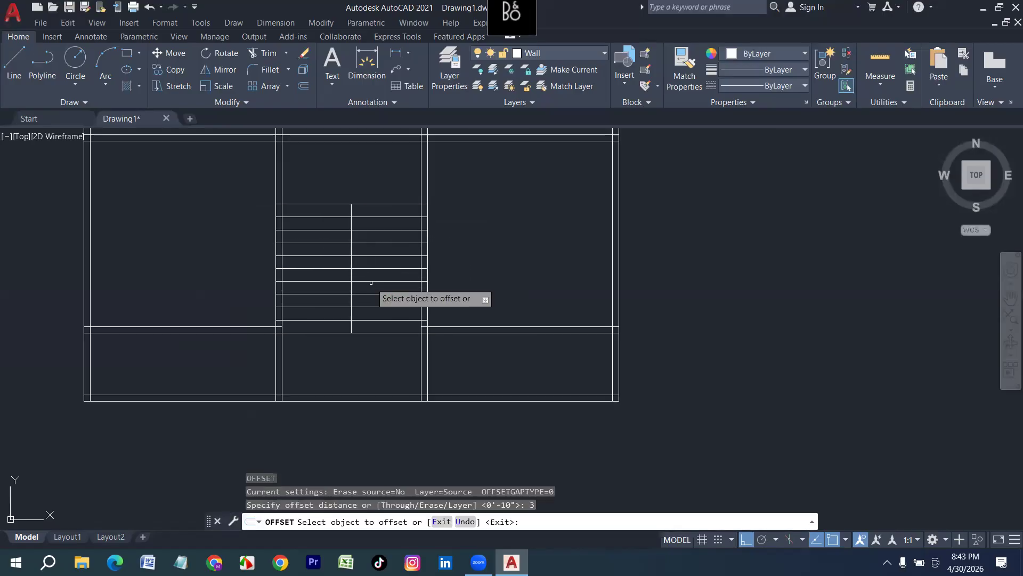
left_click(352, 268)
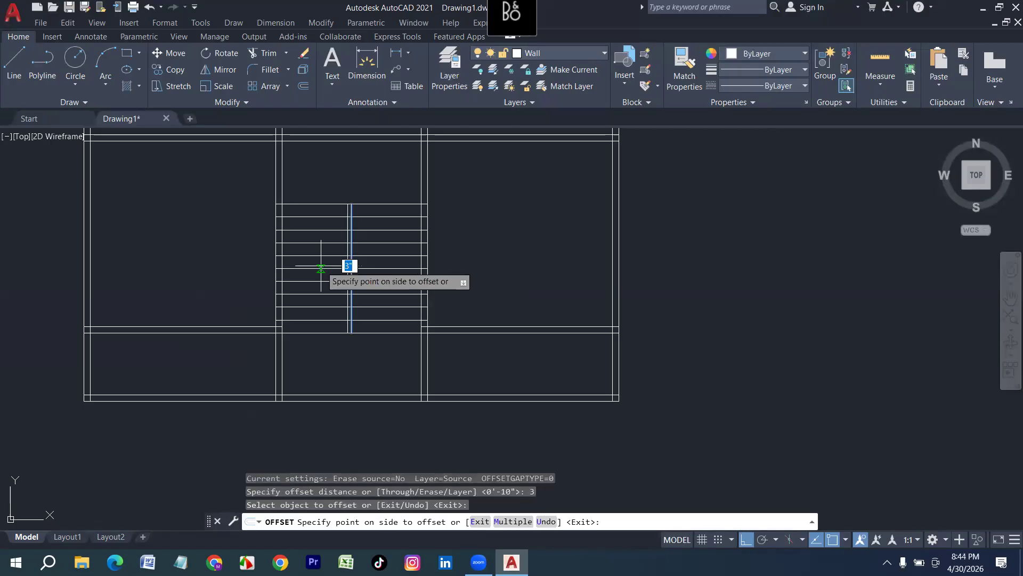
left_click(321, 268)
scroll(351, 263, "up", 2)
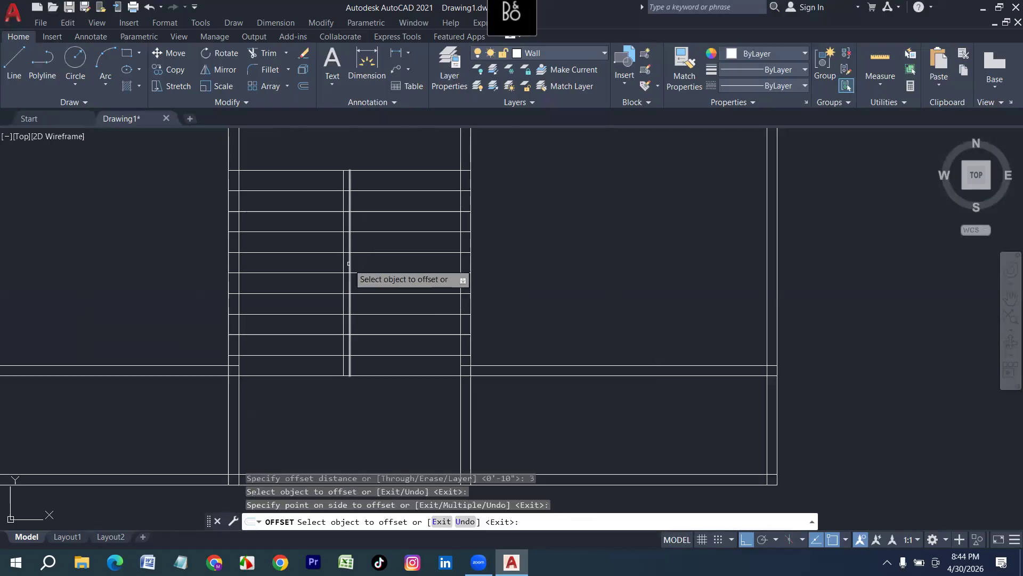
key("Escape")
left_click(351, 349)
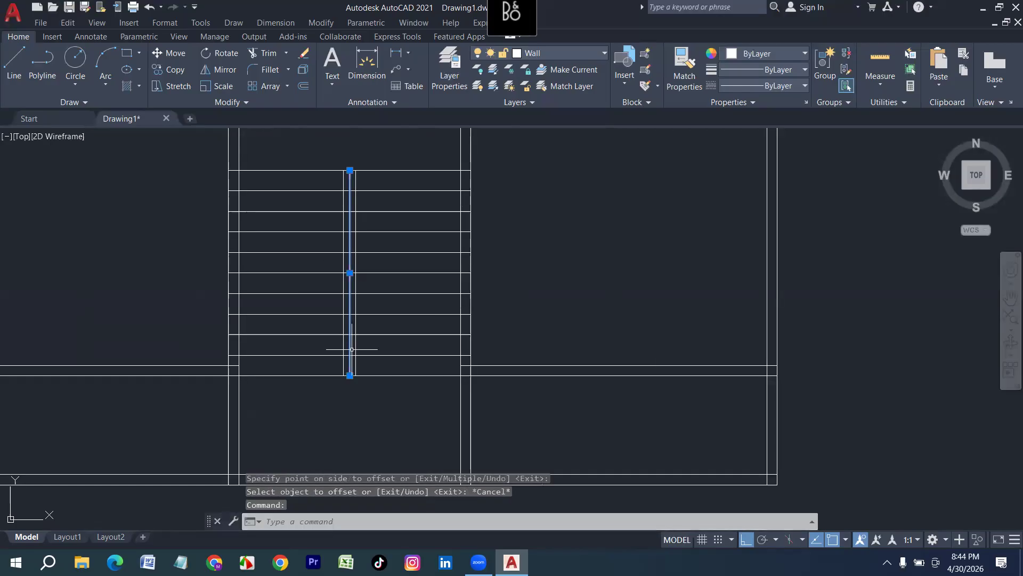
key("Delete")
Trim the tread lines between the two vertical lines in the middle of the stairs.
type("tr")
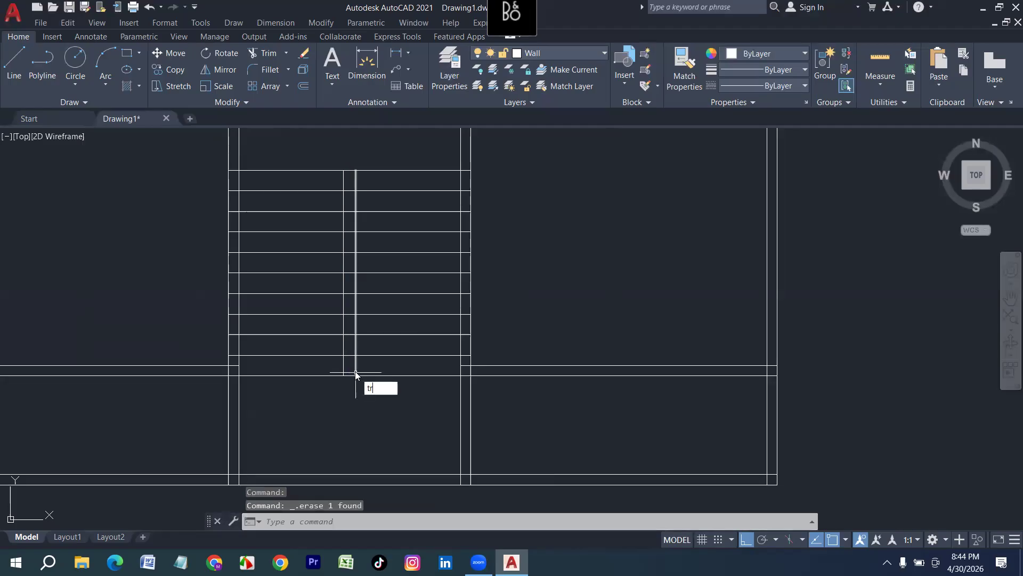
key("Return")
left_click_drag(356, 371, 340, 194)
key("Escape")
scroll(337, 367, "down", 6)
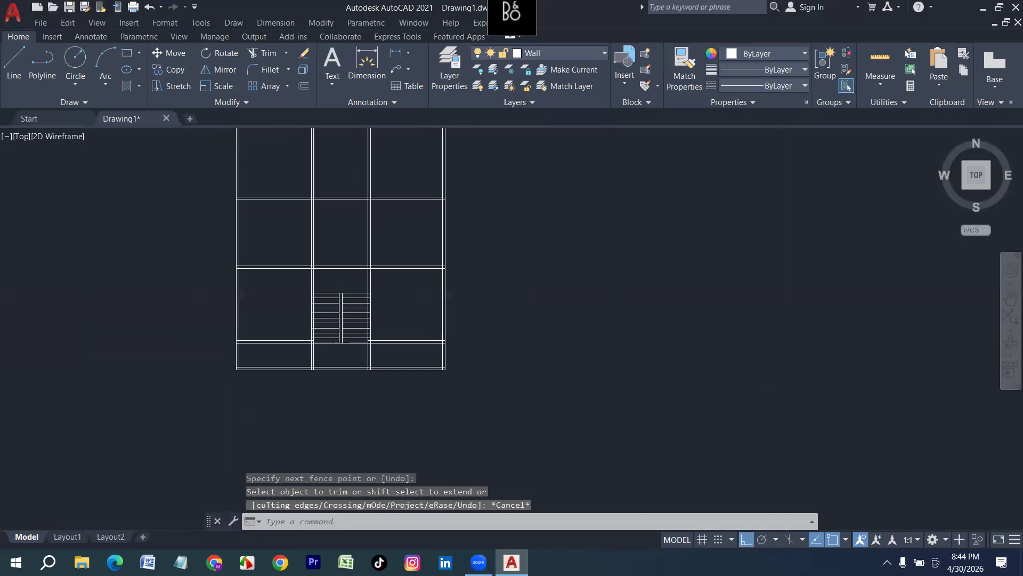
scroll(311, 288, "up", 3)
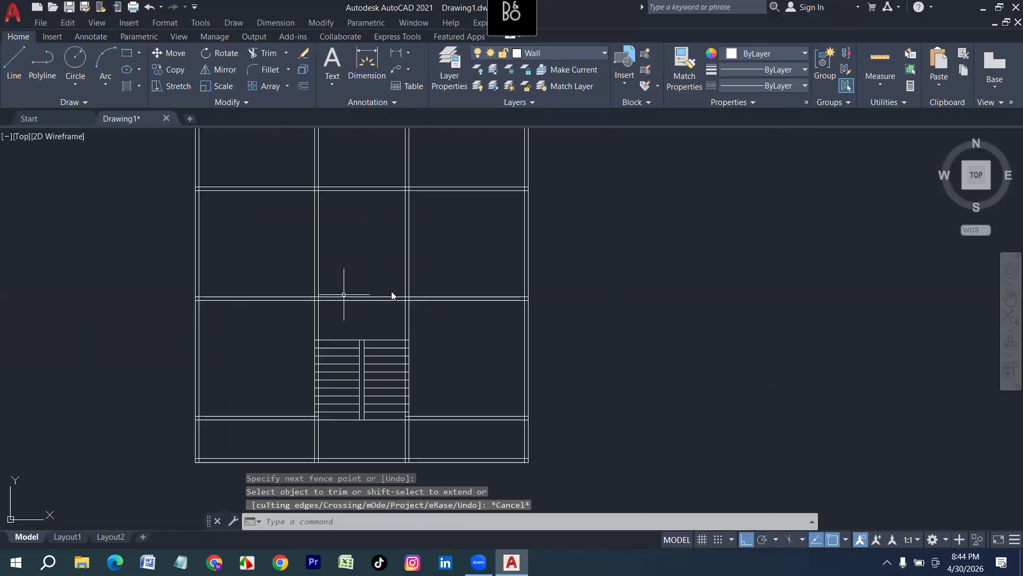
Trim away the left partition wall between the two middle horizontal walls.
key("Escape")
type("tr")
key("Return")
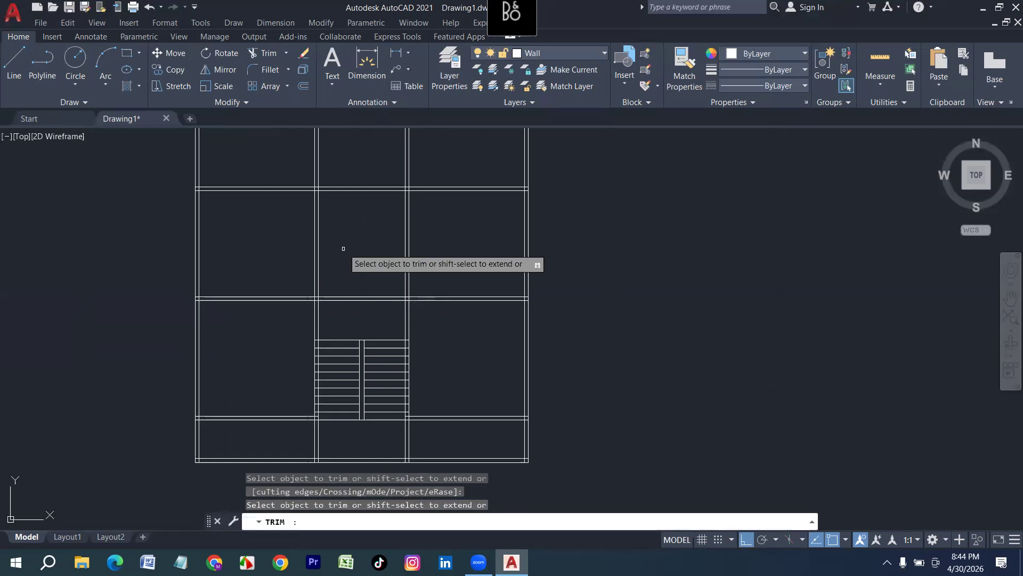
left_click_drag(343, 249, 311, 253)
scroll(319, 254, "down", 4)
scroll(323, 187, "up", 4)
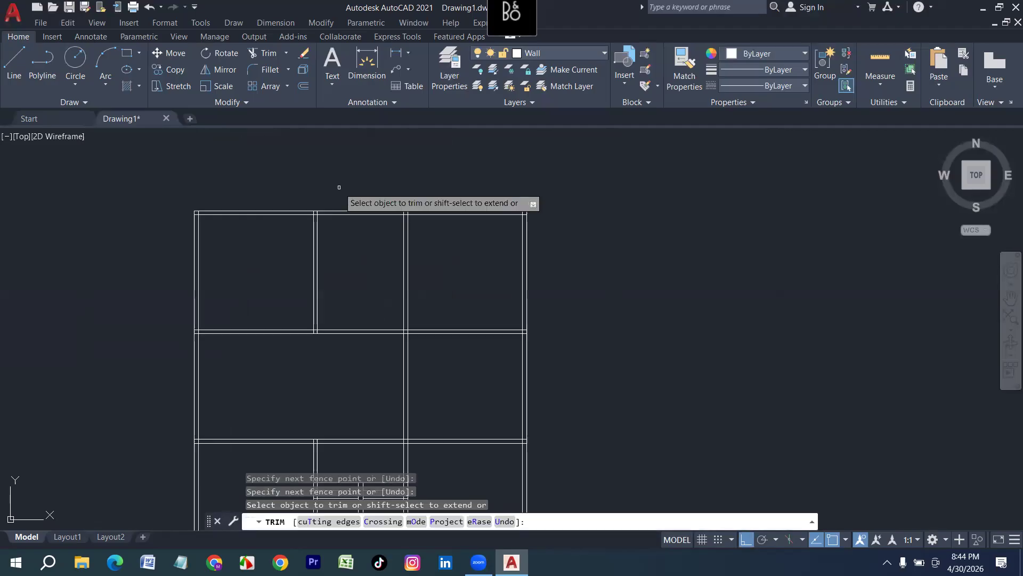
key("Escape")
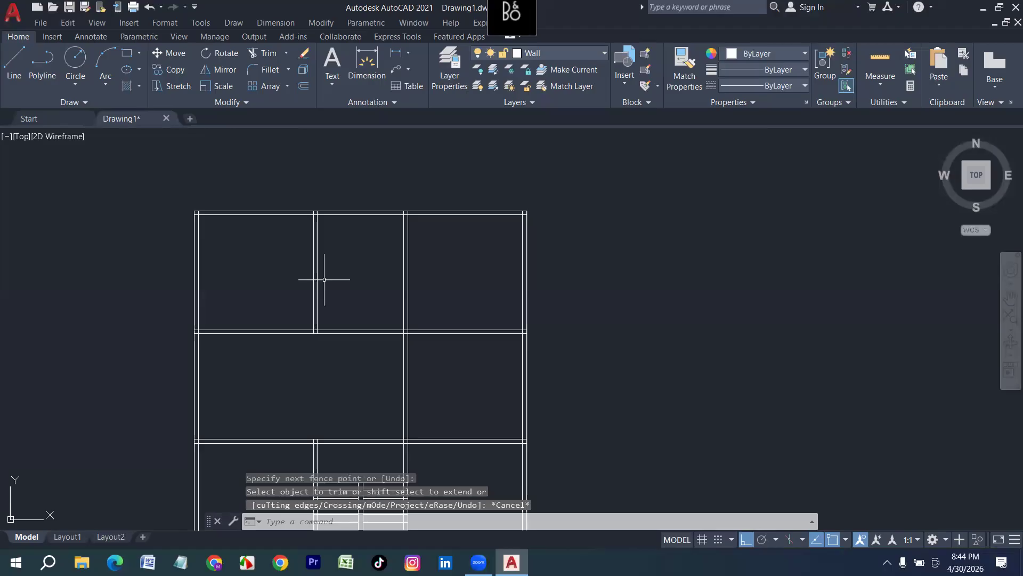
Draw a horizontal line along the top wall's inner edge, spanning the middle bay and its two partitions.
scroll(365, 357, "down", 2)
scroll(430, 397, "up", 2)
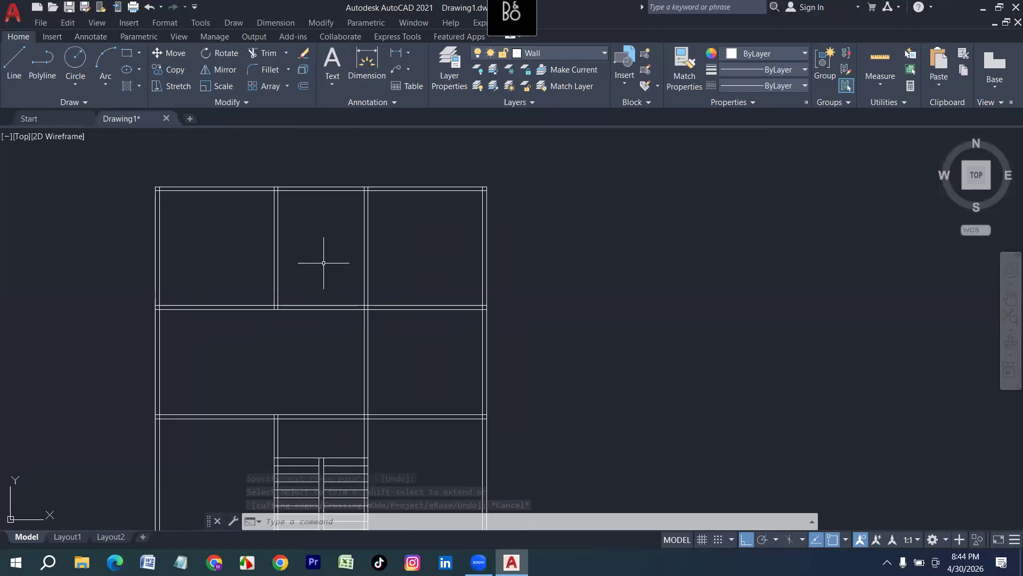
scroll(273, 193, "up", 2)
key("l")
key("Return")
left_click(267, 187)
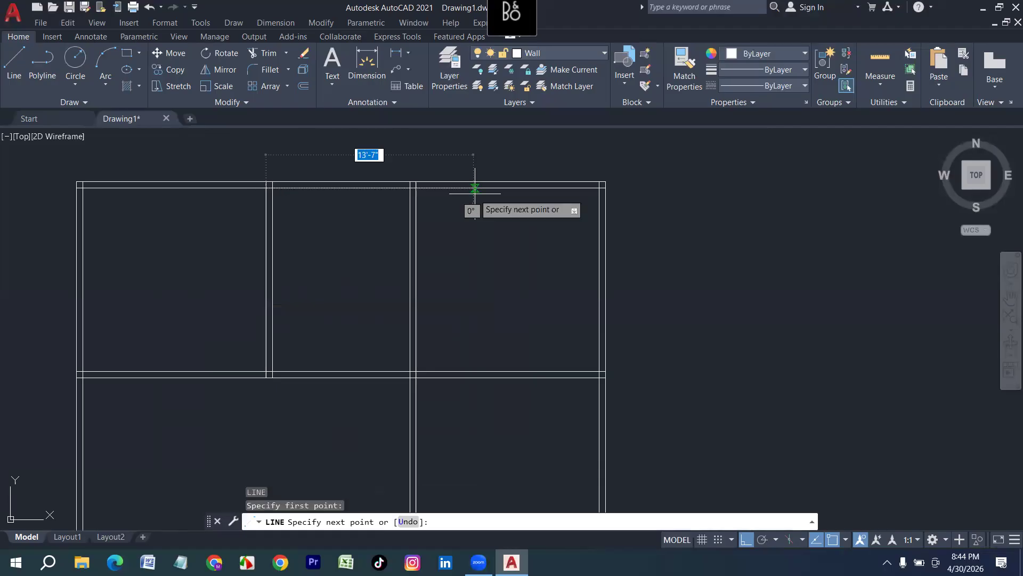
left_click(474, 187)
key("Return")
Offset the line at the top wall's inner edge in the middle bay by 7' downward.
type("o")
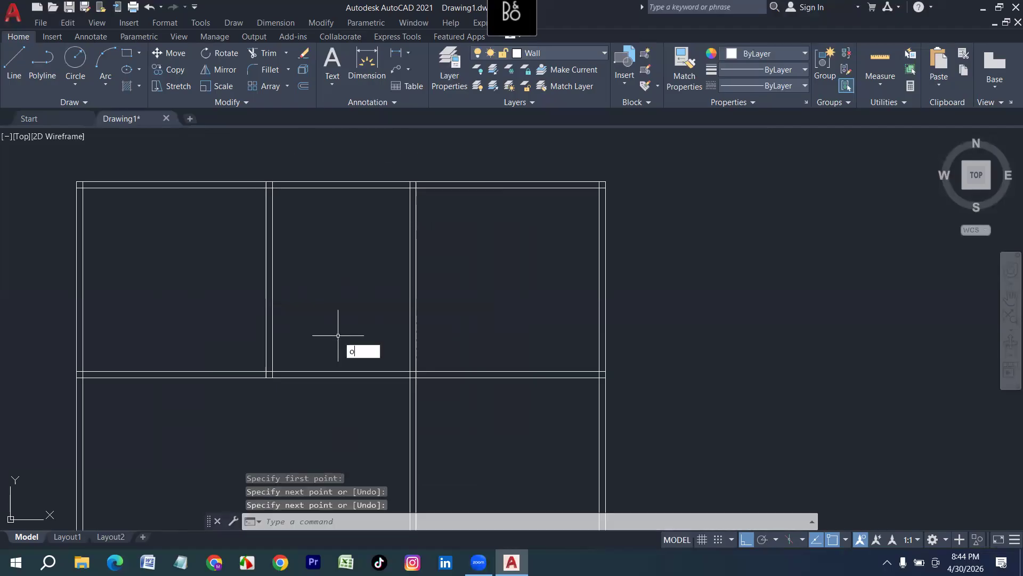
key("Return")
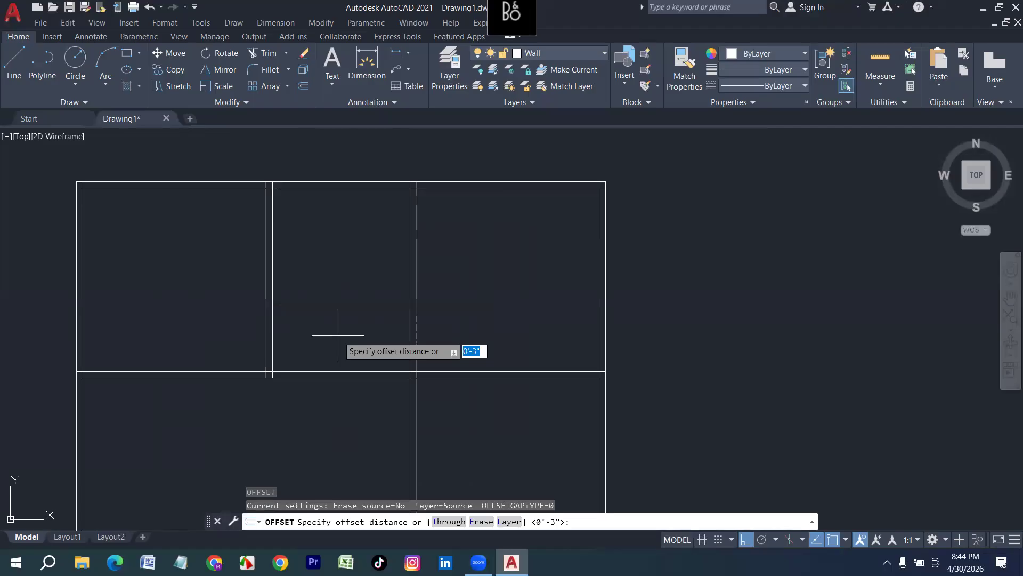
type("7'")
key("Return")
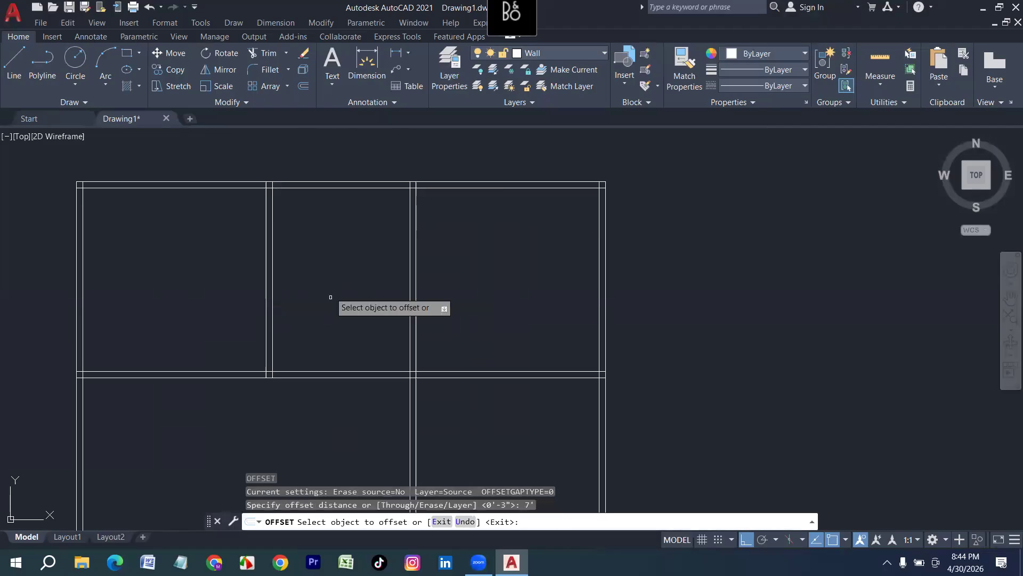
left_click(338, 187)
left_click(361, 366)
key("Return")
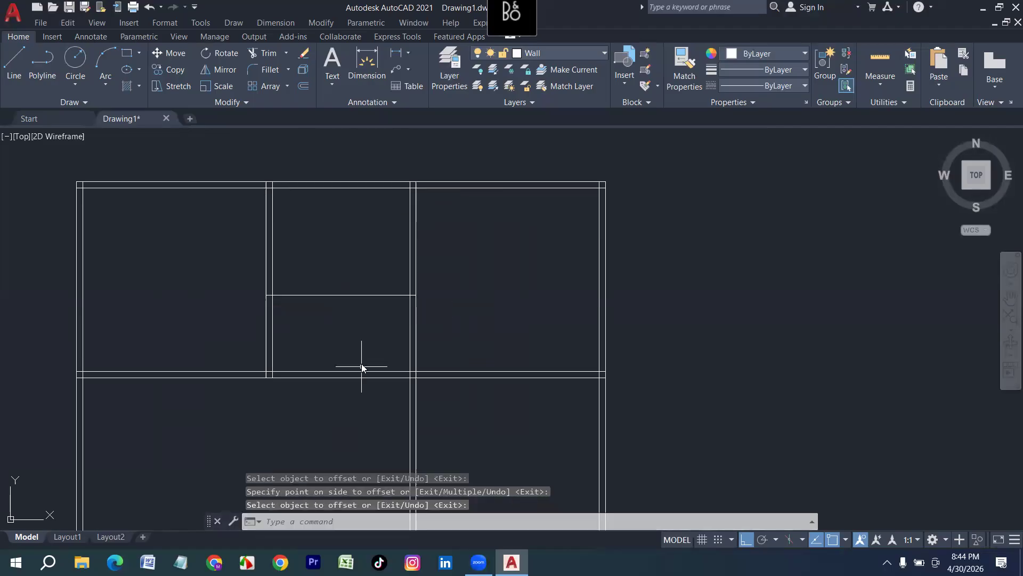
Offset the new middle-bay line by 5" downward to form a thin wall.
key("Return")
type("5")
key("Return")
left_click(349, 294)
left_click(350, 297)
scroll(361, 275, "down", 2)
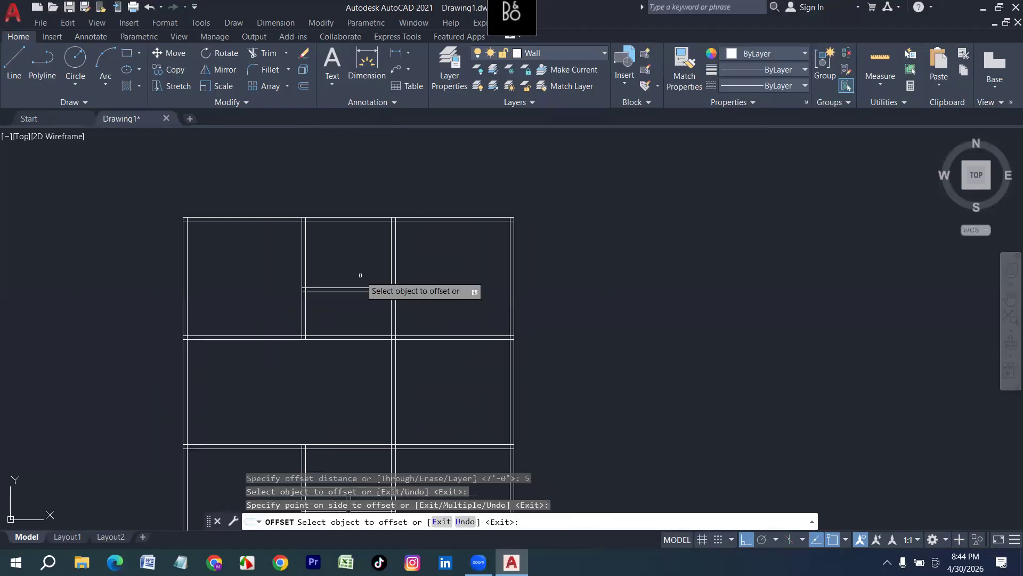
scroll(360, 275, "down", 2)
key("Escape")
Trim away the middle-bay section of the horizontal wall below the new thin wall.
type("tr")
key("Return")
left_click_drag(354, 319, 359, 283)
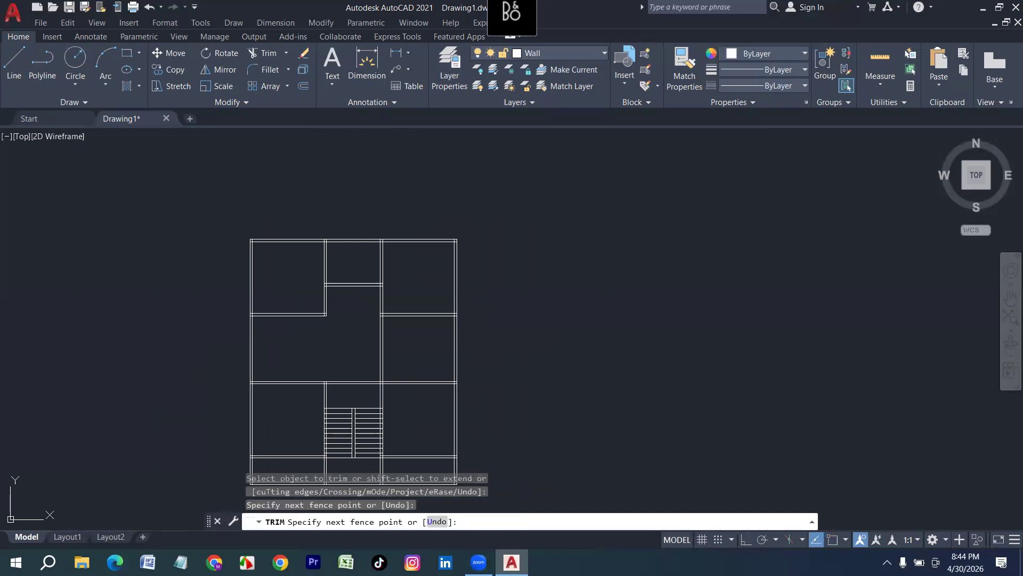
scroll(347, 265, "down", 4)
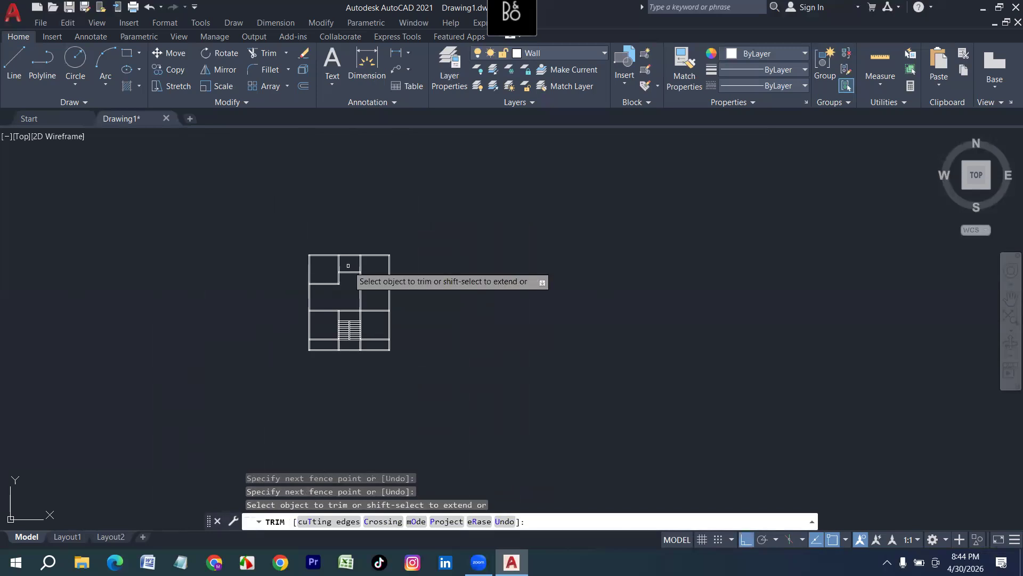
Trim away the right partition wall between the two middle horizontal walls.
scroll(343, 304, "up", 5)
scroll(285, 338, "down", 3)
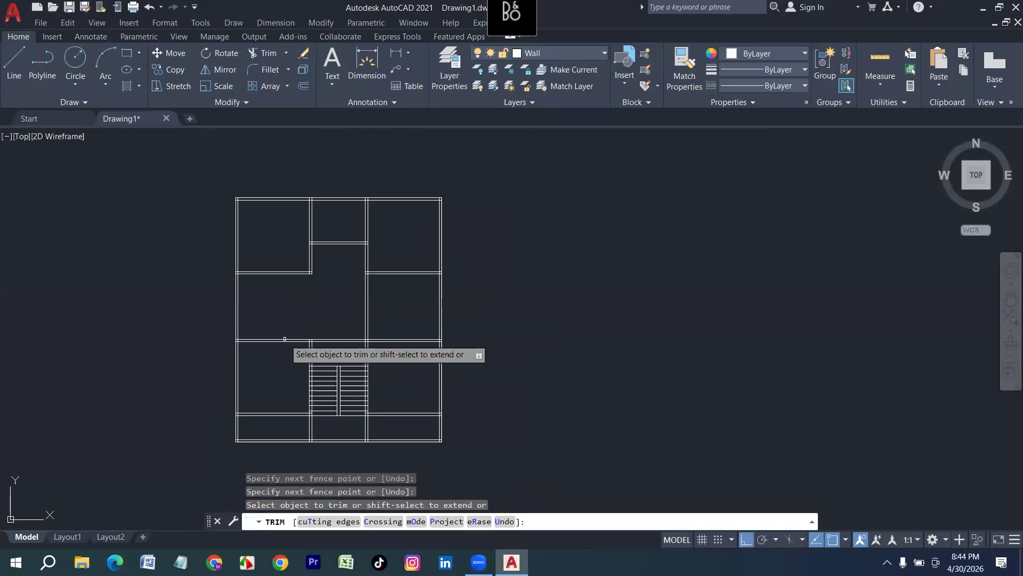
scroll(312, 330, "up", 2)
left_click(311, 330)
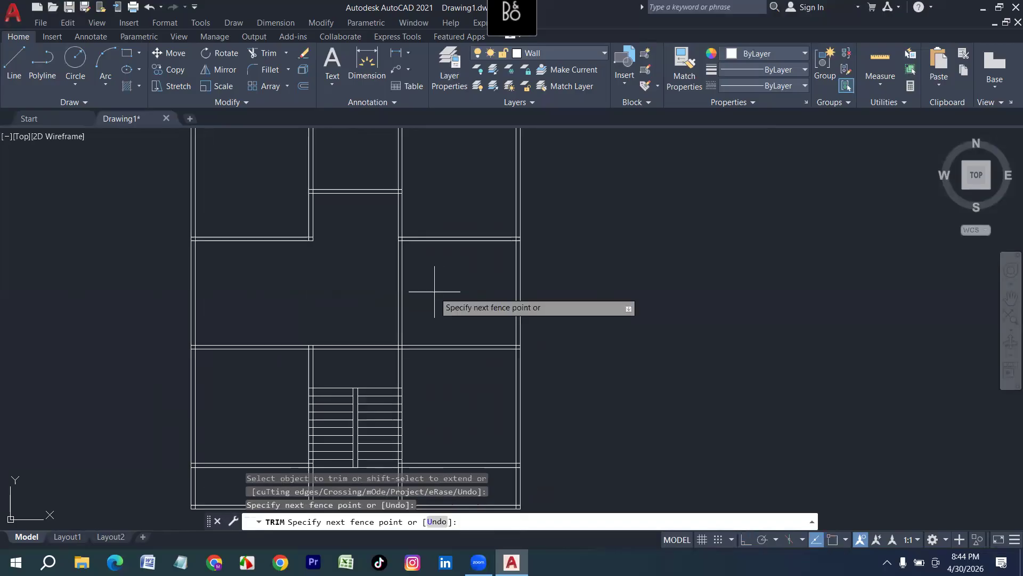
key("Escape")
middle_click_drag(377, 352, 366, 341)
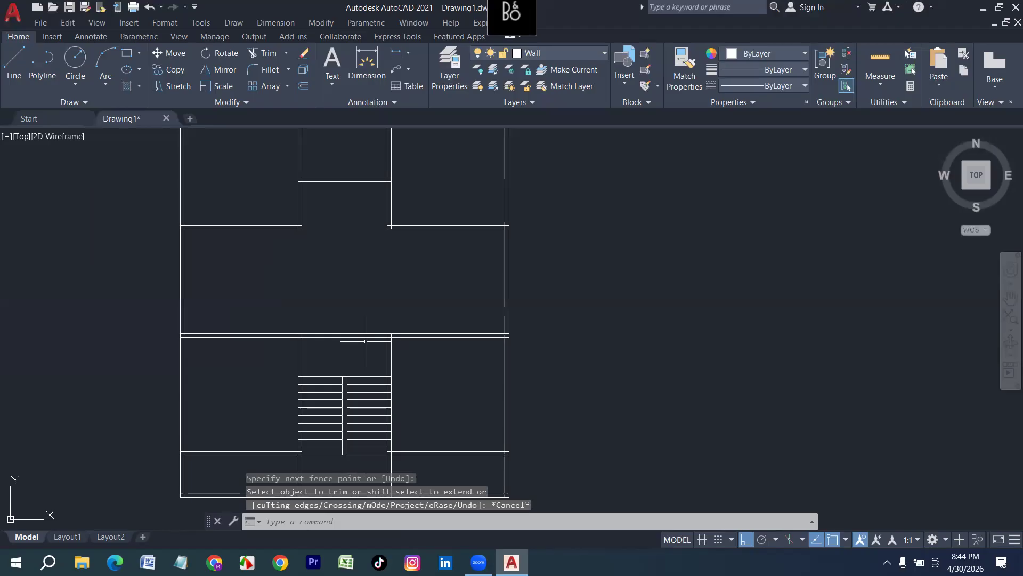
Draw a short vertical line upward from the middle of the horizontal wall above the stairs.
key("Escape")
type("l")
key("Return")
scroll(362, 340, "up", 2)
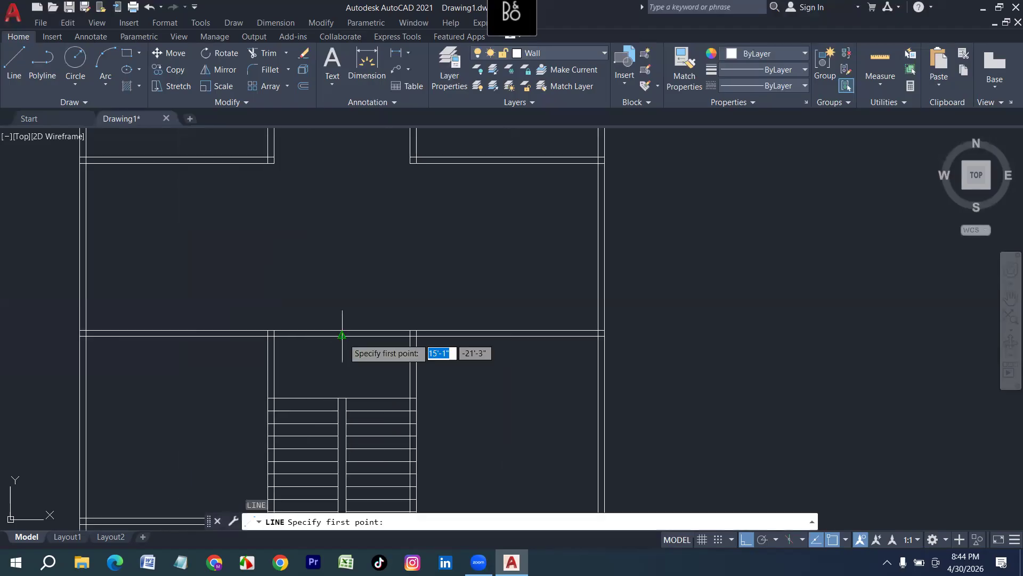
left_click(343, 335)
left_click(342, 292)
key("Escape")
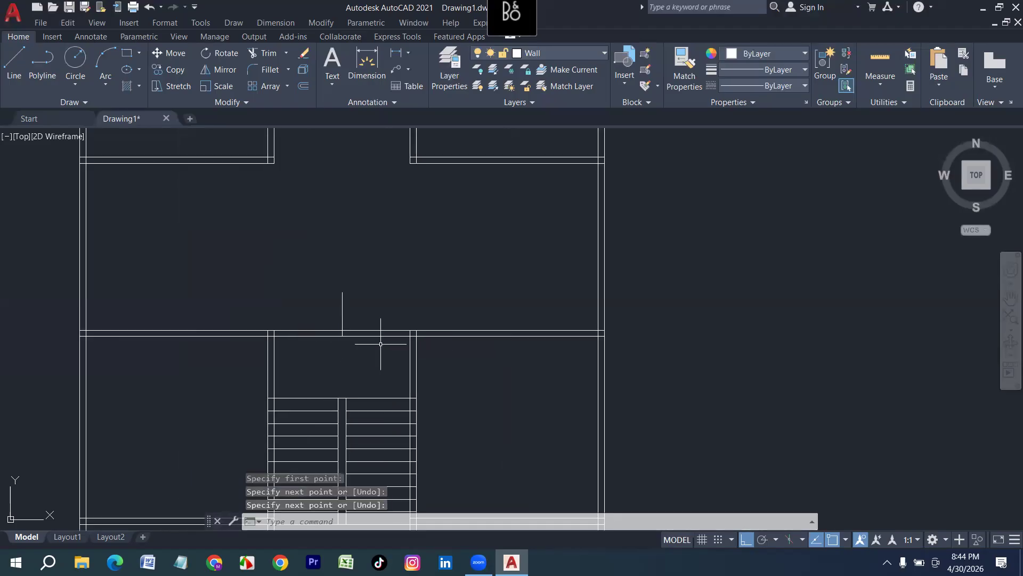
Offset the short vertical line above the stairs by 2'6" to both sides.
type("o")
key("Return")
type("2'")
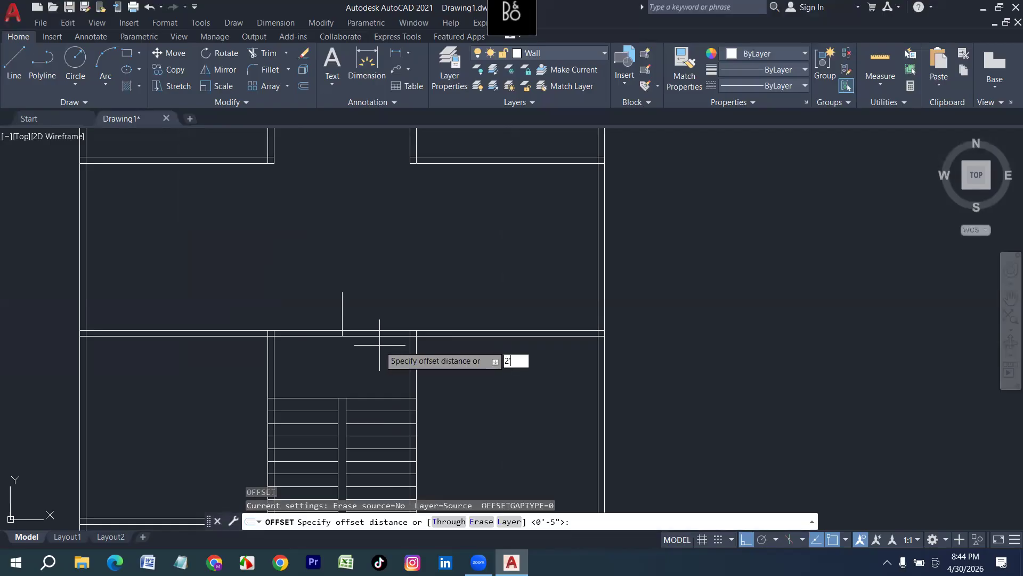
type("6")
key("Return")
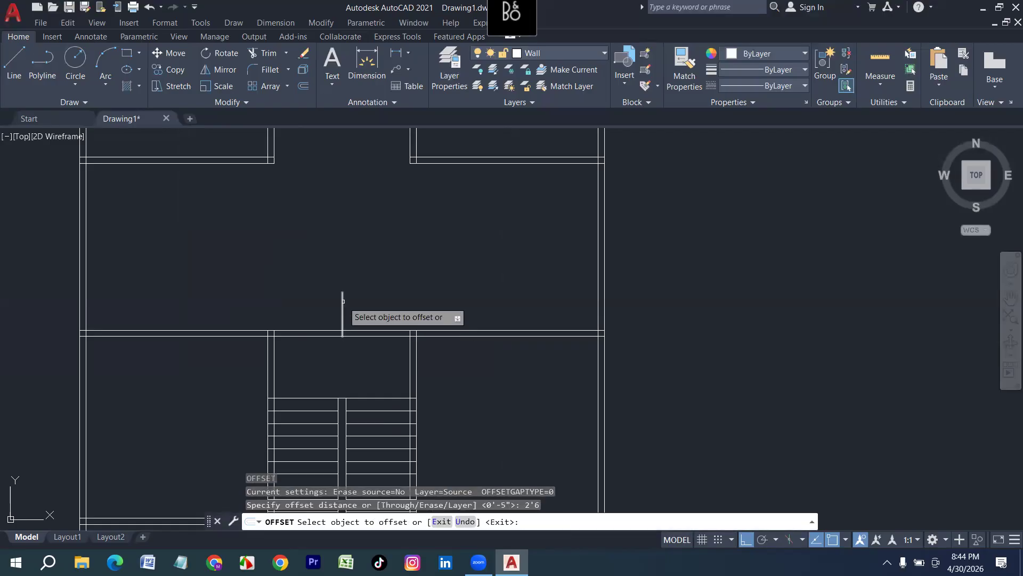
left_click(343, 301)
left_click(378, 314)
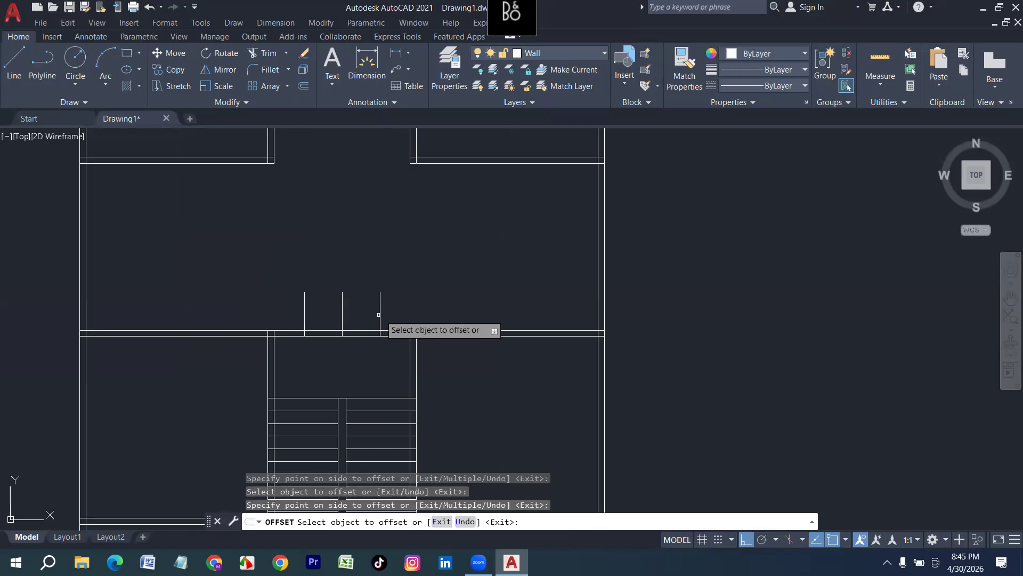
key("Escape")
key("Escape")
Trim the horizontal wall between the two offset lines above the stairs to form an opening, and clear the short guide lines.
type("tr")
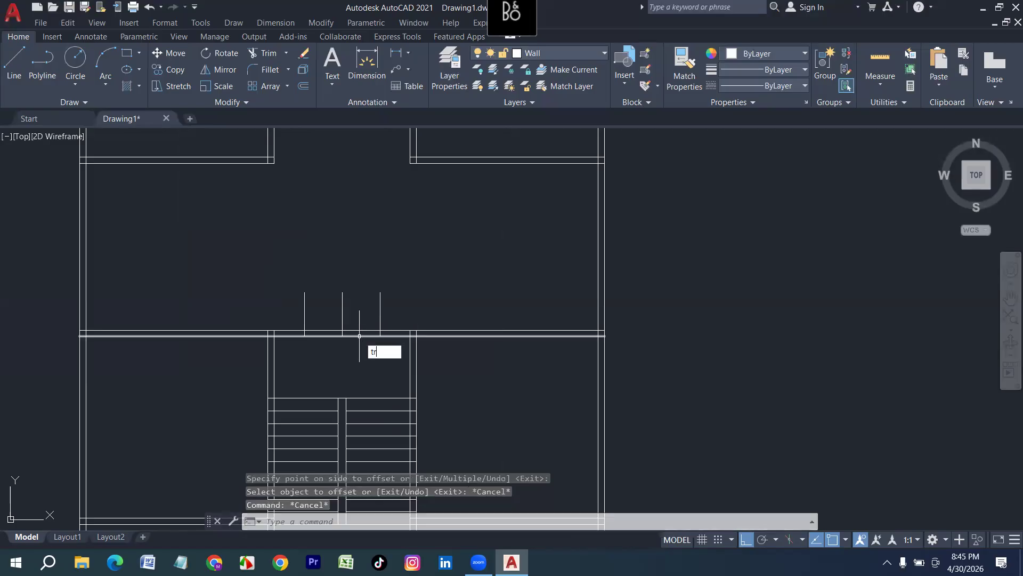
key("Return")
mouse_move(368, 284)
left_mouse_down()
mouse_move(366, 349)
mouse_move(320, 302)
left_mouse_up()
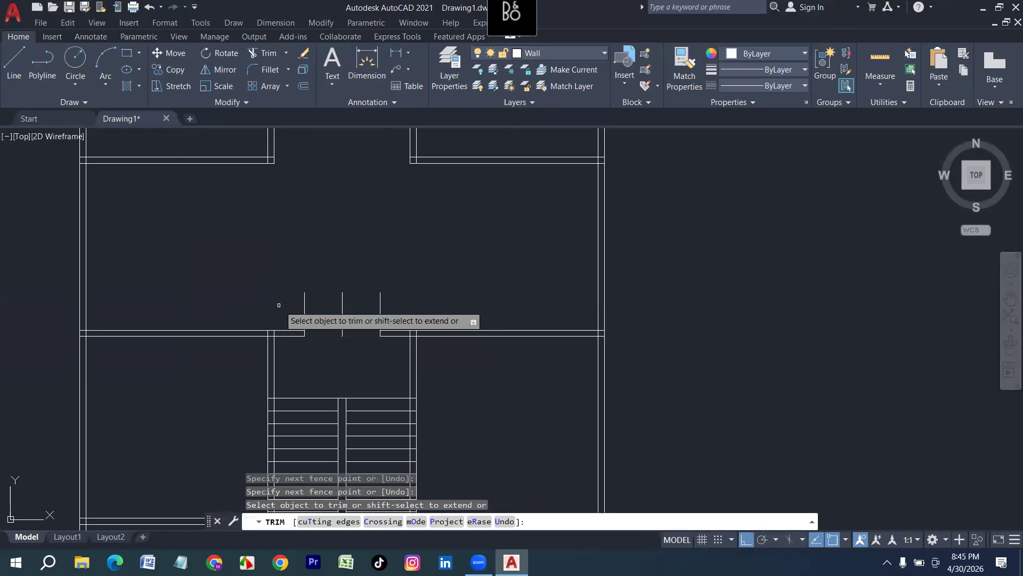
scroll(366, 319, "down", 5)
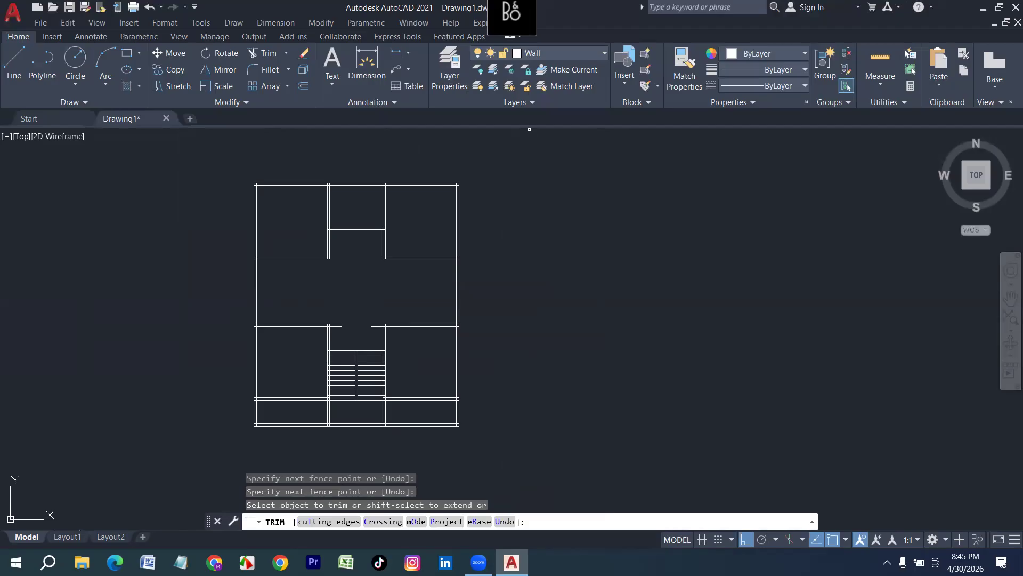
key("Escape")
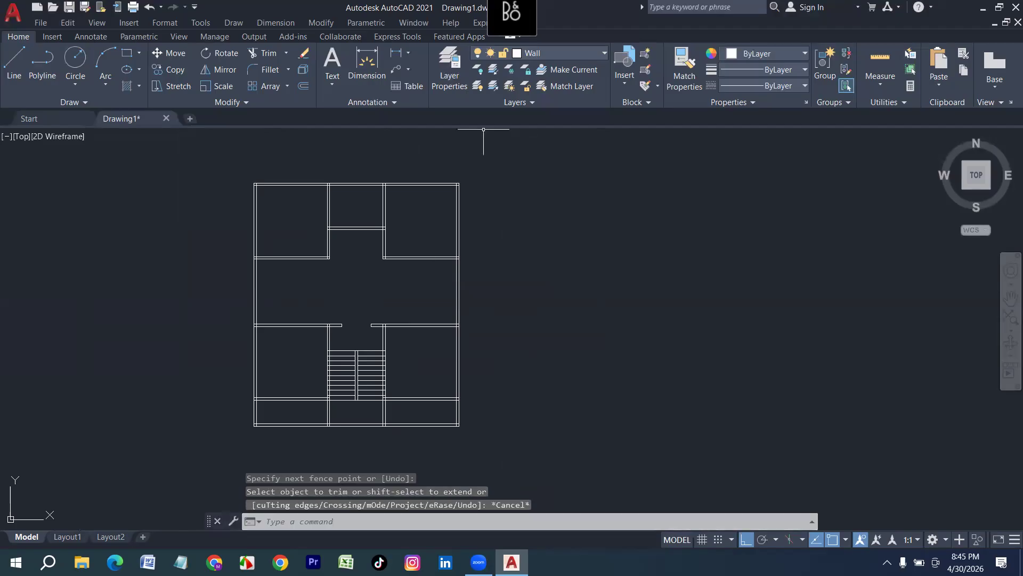
Make the Coulmn layer current and draw a 12" by 12" rectangle in the empty space right of the plan.
scroll(478, 164, "up", 3)
scroll(538, 288, "down", 2)
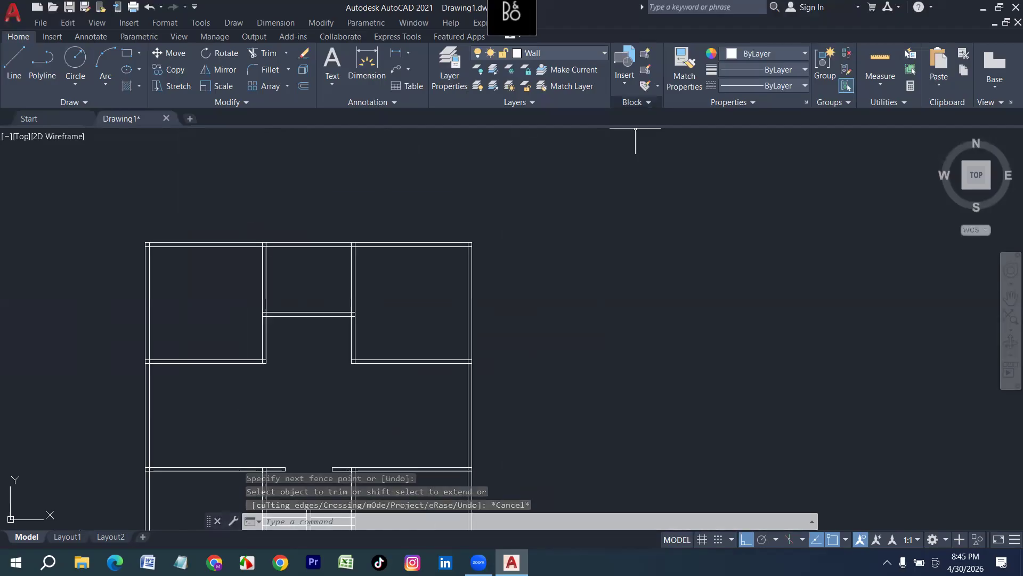
left_click(544, 53)
left_click(542, 84)
type("rec")
key("Return")
left_click(521, 292)
type("12")
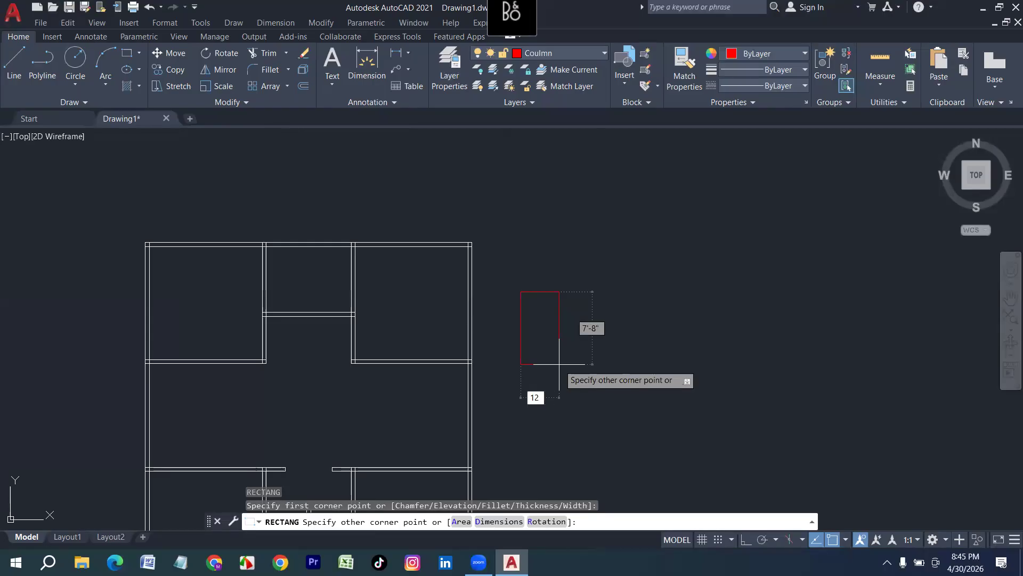
type(",12")
key("Return")
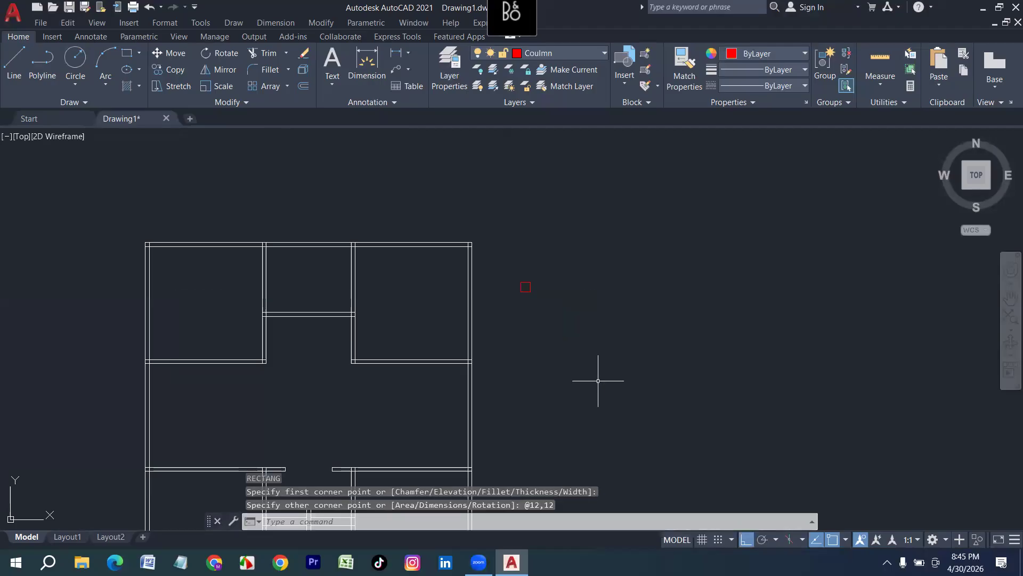
Copy the red column square from its top-left corner to the plan's top-left outer wall corner.
left_click(563, 328)
left_click(520, 269)
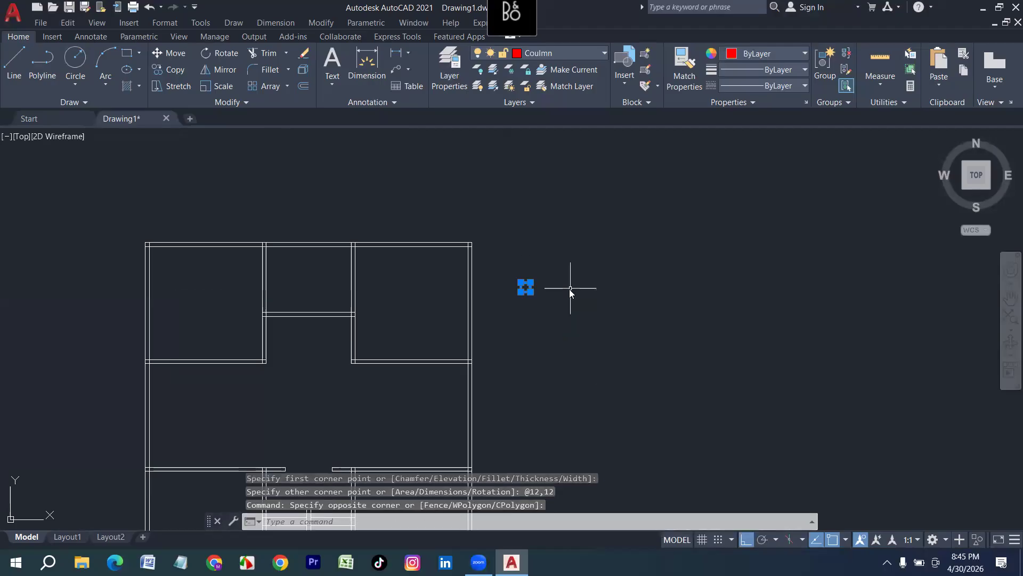
type("co")
key("Return")
scroll(522, 278, "up", 2)
left_click(522, 279)
scroll(358, 236, "down", 3)
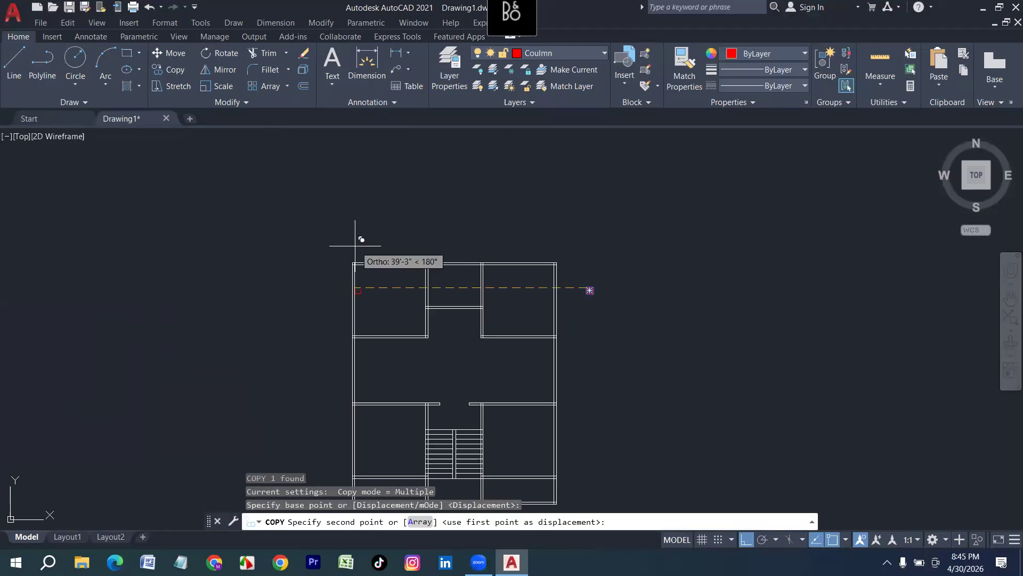
scroll(351, 282, "up", 3)
left_click(350, 282)
Place another copy of the column where the right partition wall meets the top outer wall.
scroll(425, 333, "down", 2)
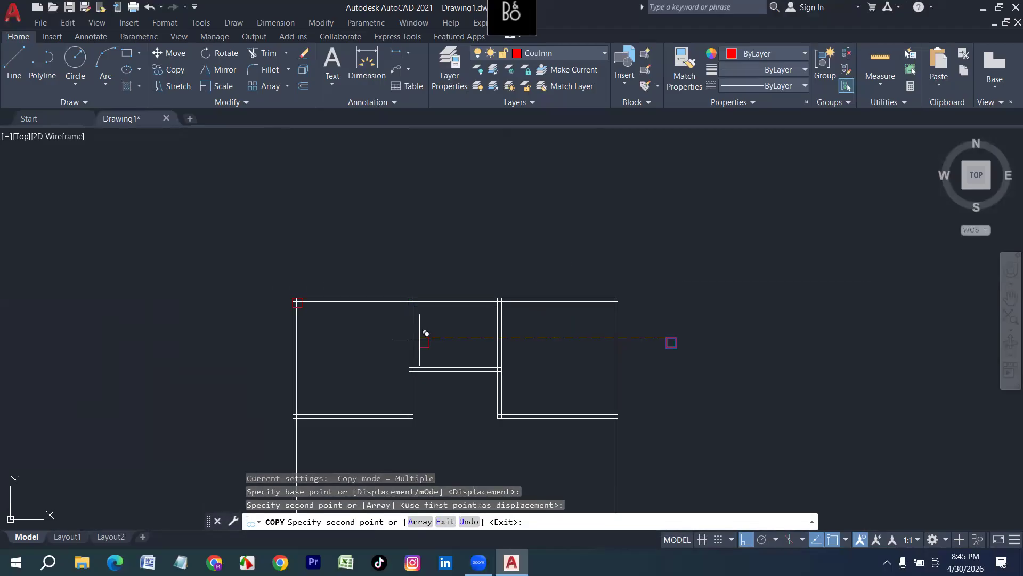
scroll(511, 405, "up", 3)
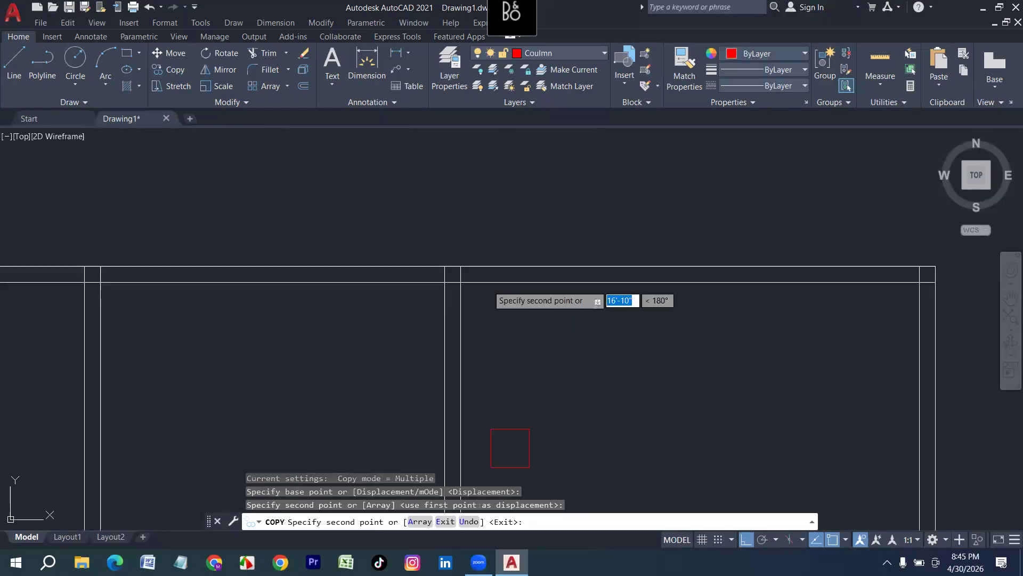
left_click(445, 266)
scroll(474, 307, "down", 3)
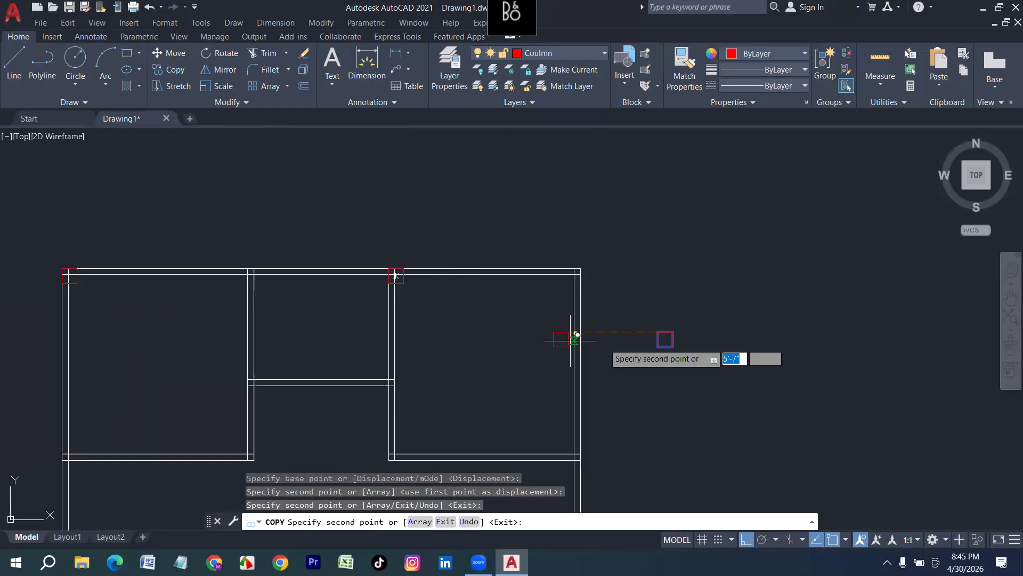
key("Escape")
Copy the column square from its top-right corner to the plan's top-right corner and the left partition's junction with the top wall.
left_click(688, 358)
left_click(644, 331)
type("Cp")
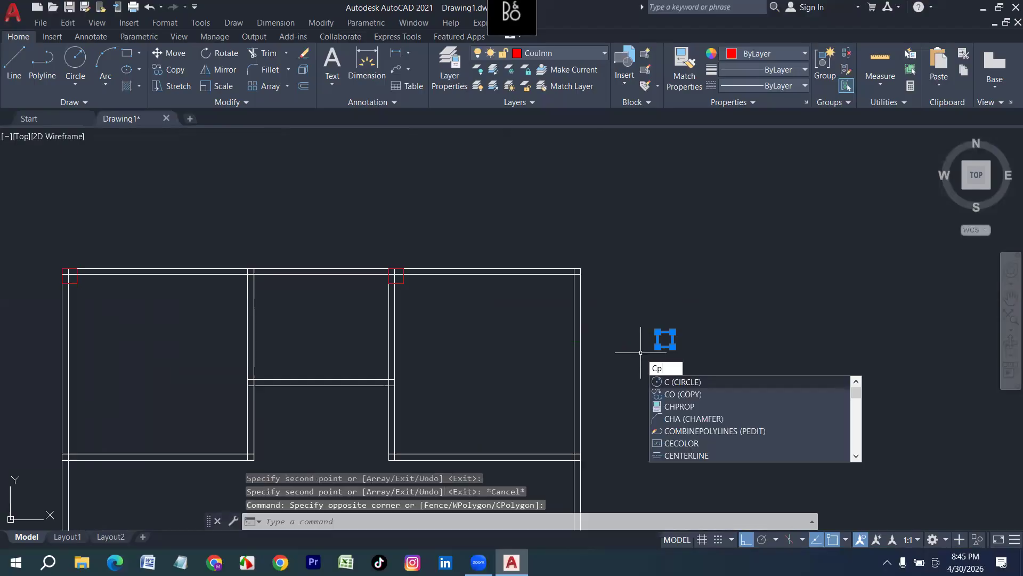
key("Return")
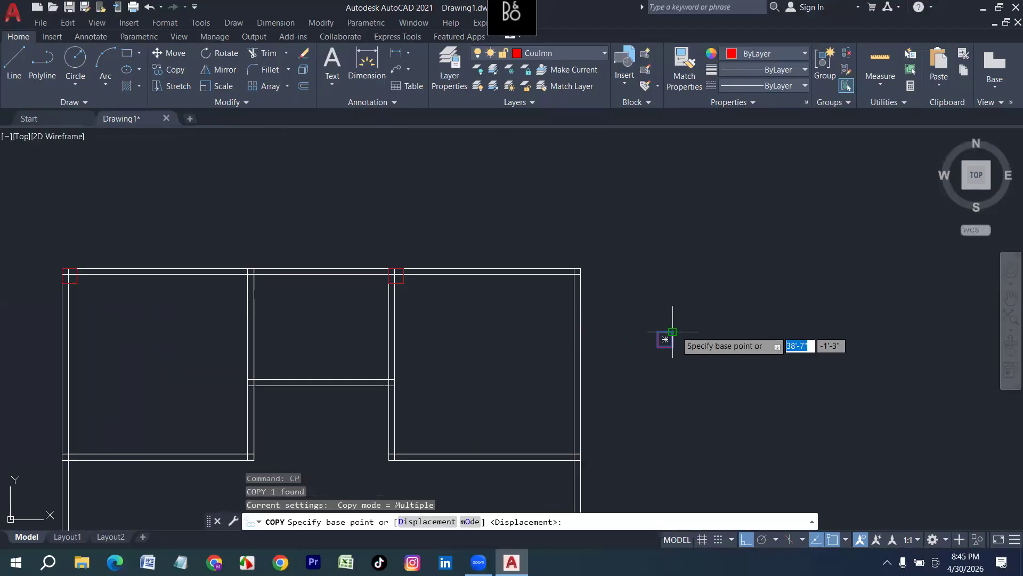
left_click(673, 331)
left_click(581, 264)
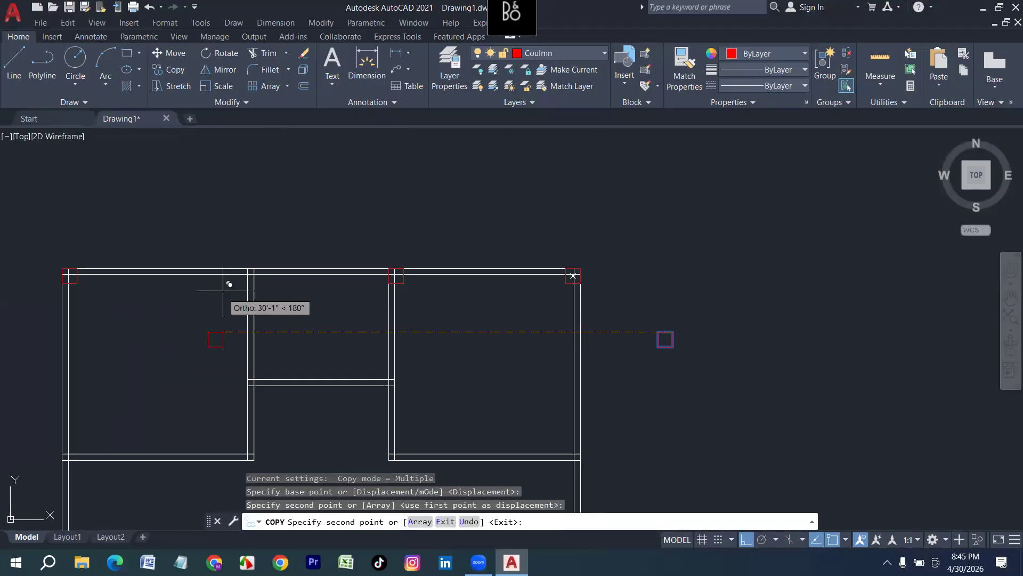
key("Escape")
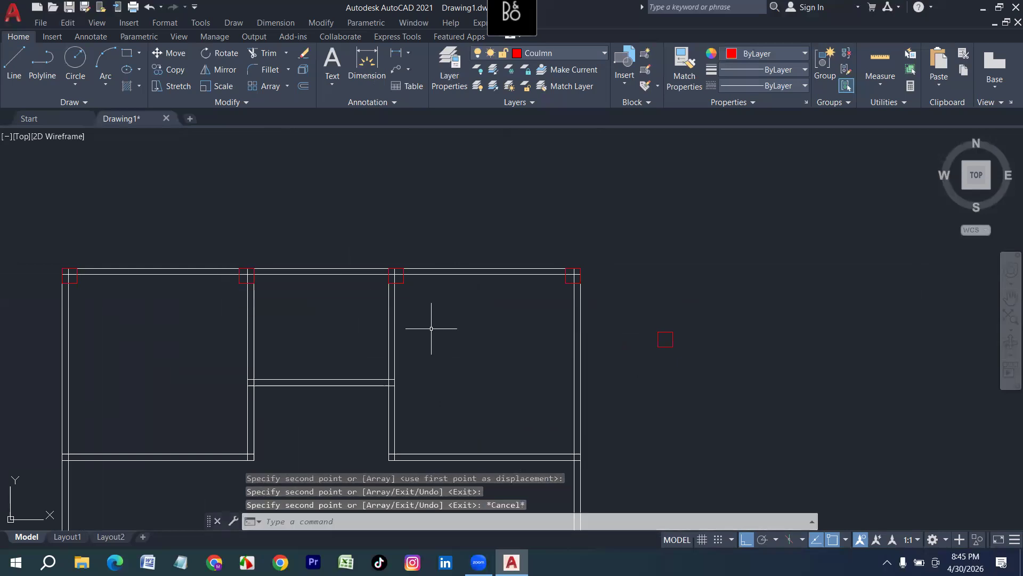
Copy the four top-wall columns straight down so they align with the lower face of the upper rooms' bottom wall.
scroll(395, 283, "up", 2)
left_click(410, 280)
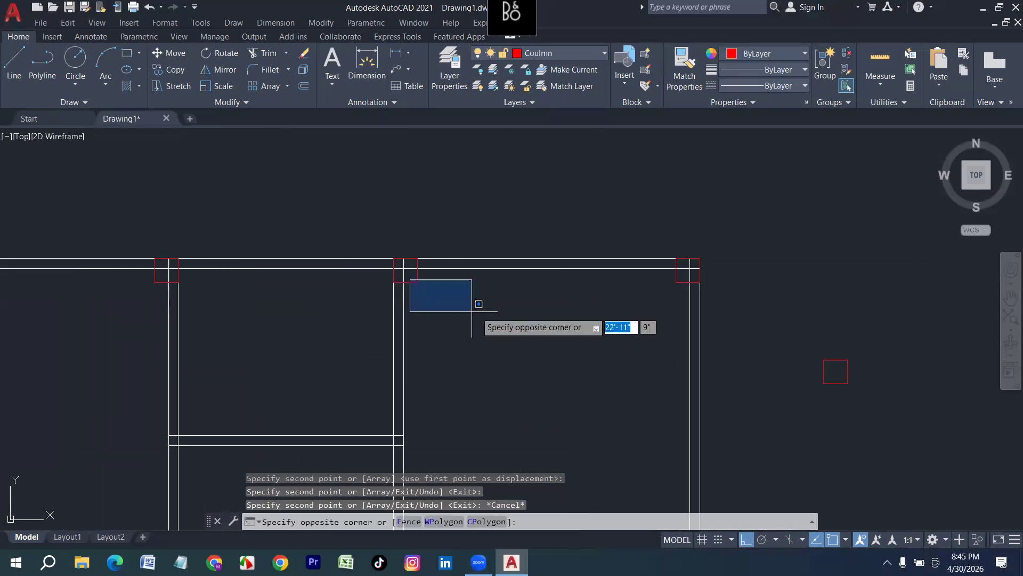
left_click(472, 311)
left_click(414, 284)
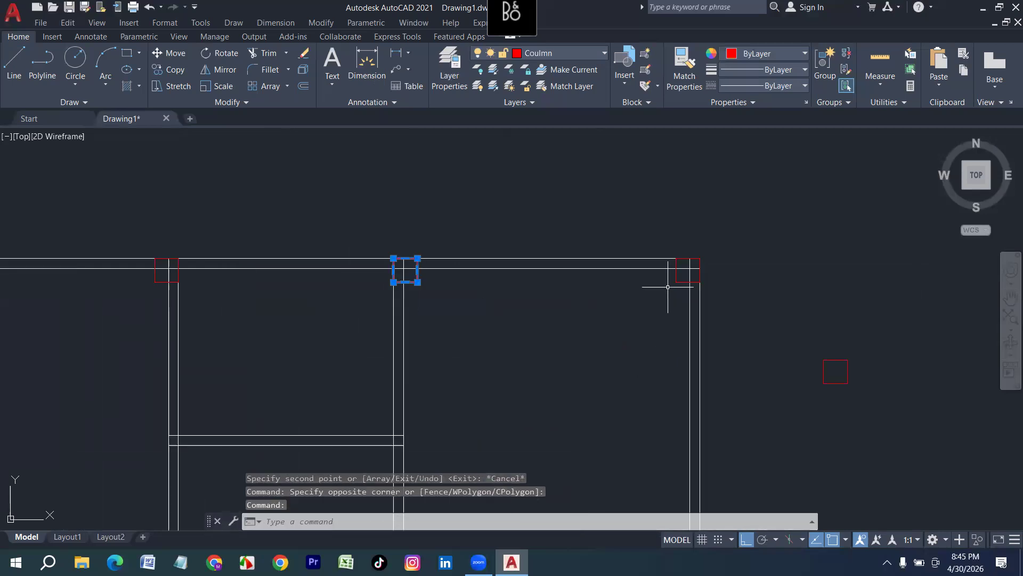
left_click(676, 281)
middle_click_drag(474, 369, 567, 381)
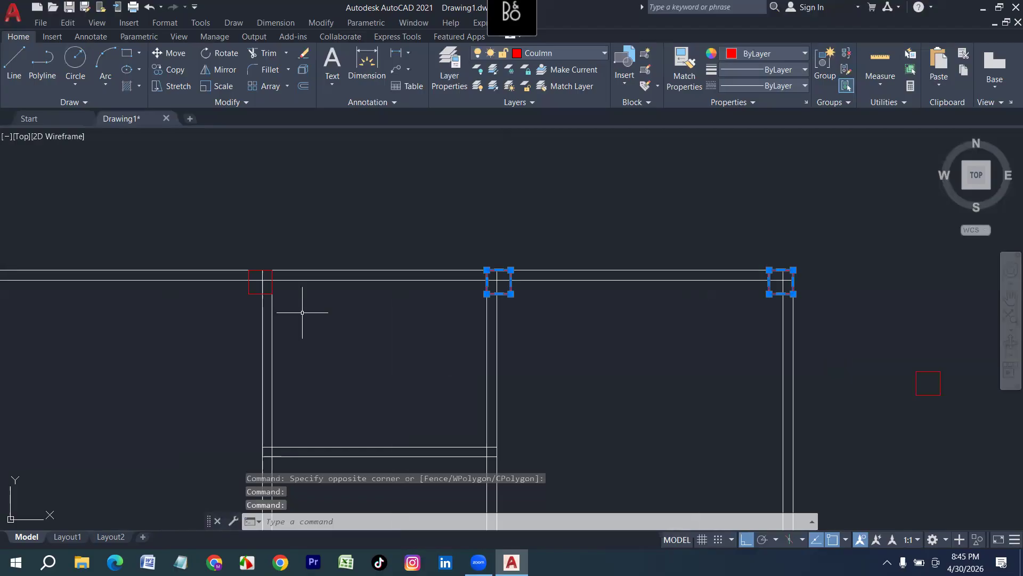
left_click(256, 284)
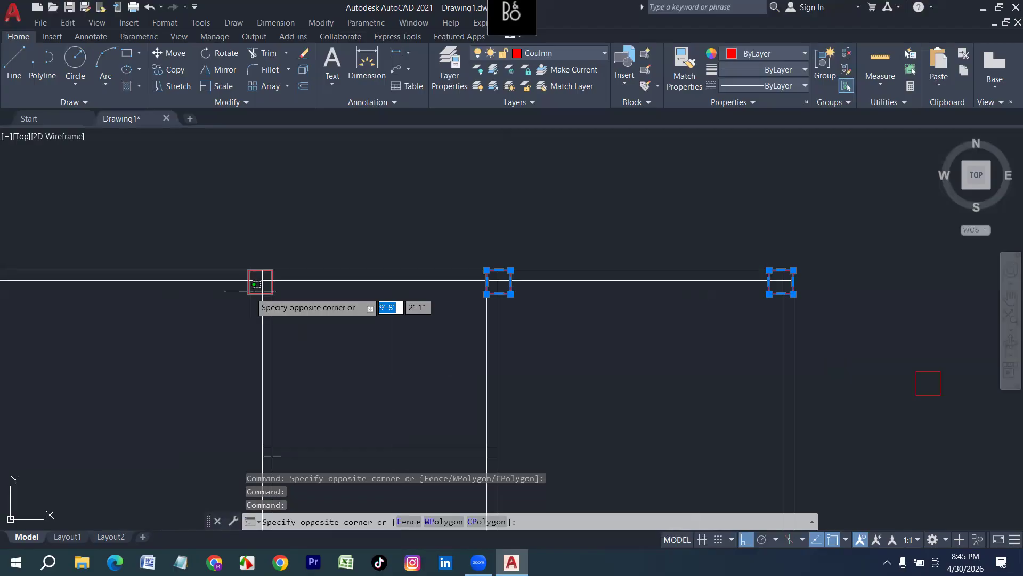
left_click(250, 291)
scroll(250, 292, "down", 2)
middle_click_drag(250, 292, 342, 310)
left_click(176, 319)
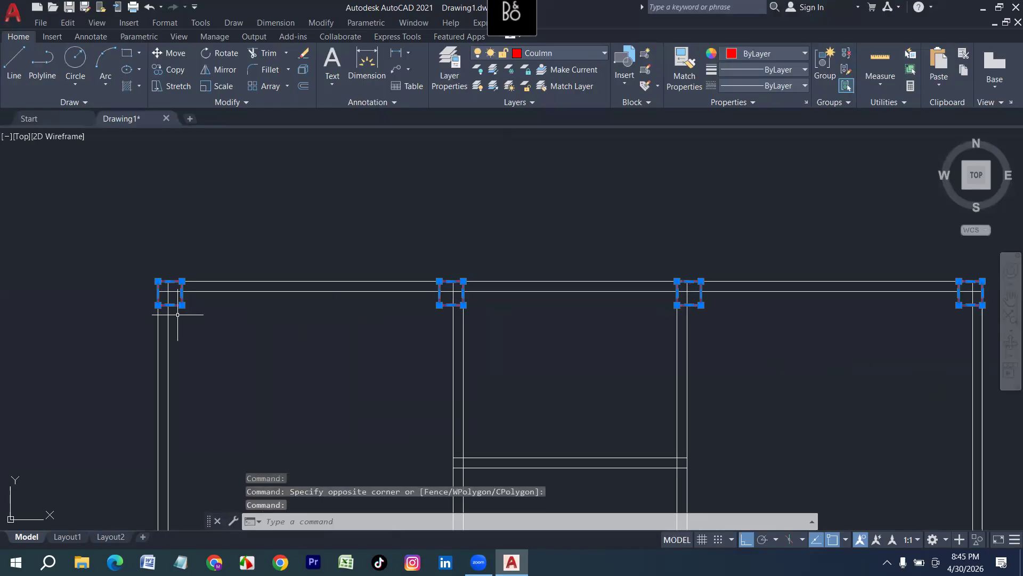
scroll(203, 373, "down", 2)
type("CP")
key("Return")
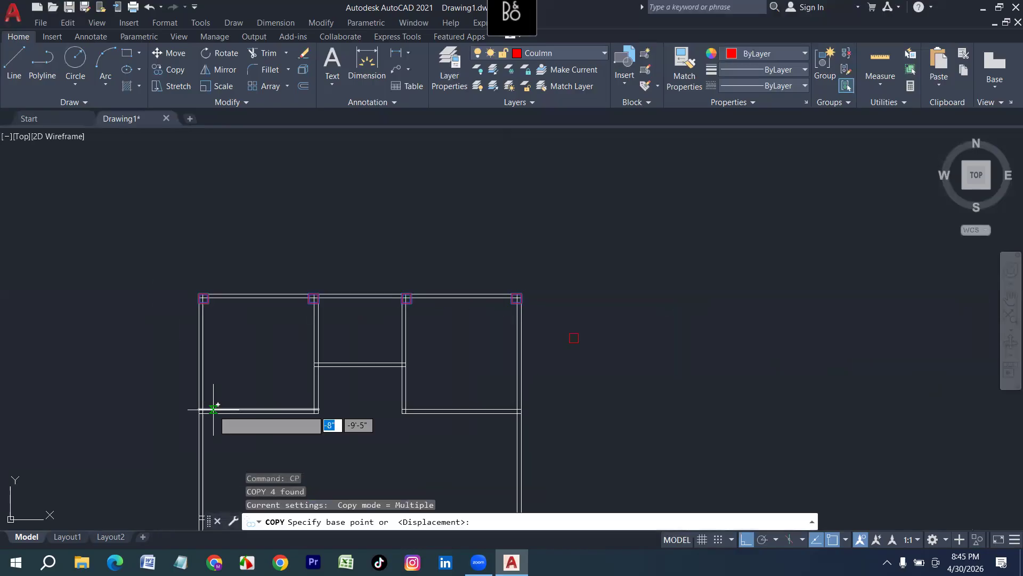
scroll(194, 315, "up", 3)
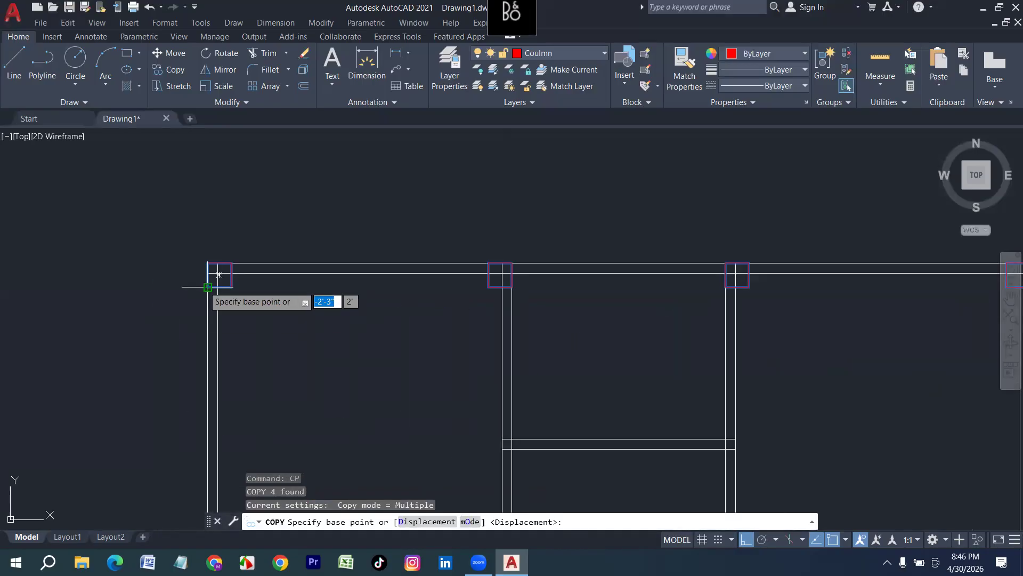
left_click(208, 286)
scroll(208, 288, "down", 4)
scroll(210, 371, "up", 4)
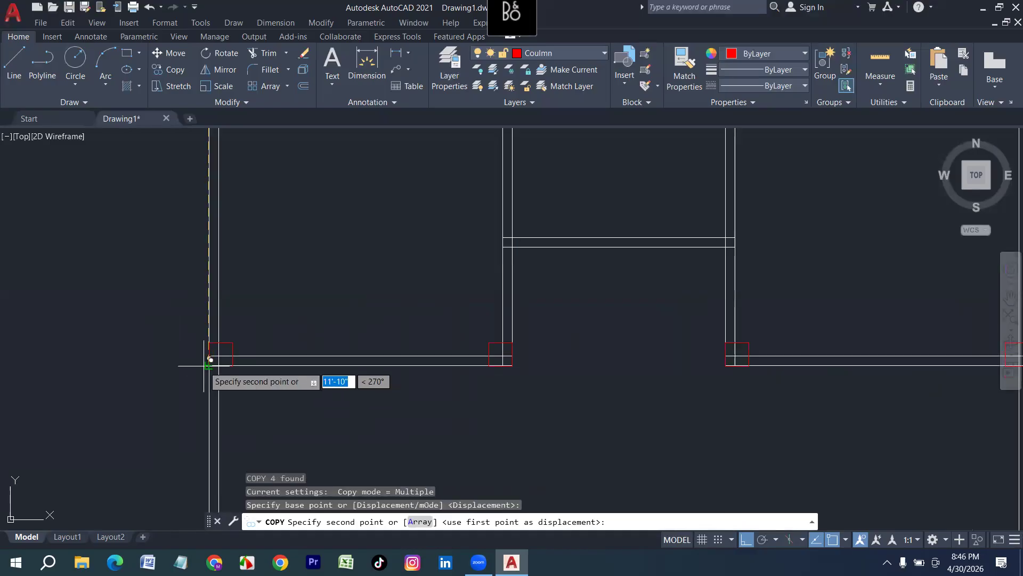
left_click(209, 365)
key("Escape")
scroll(234, 349, "down", 4)
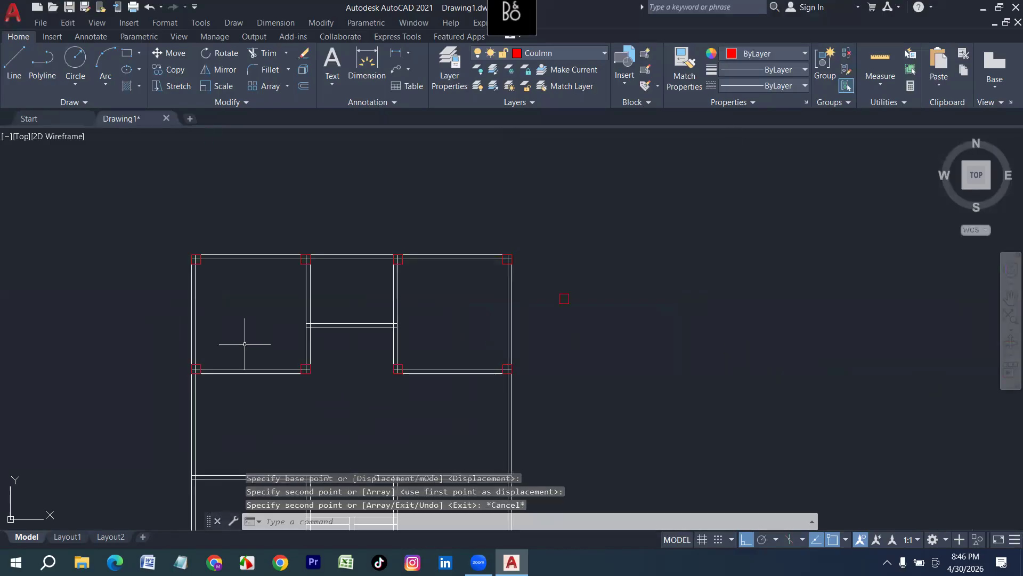
key("Escape")
Trim the wall lines inside the column at the plan's top-left corner.
scroll(239, 292, "up", 5)
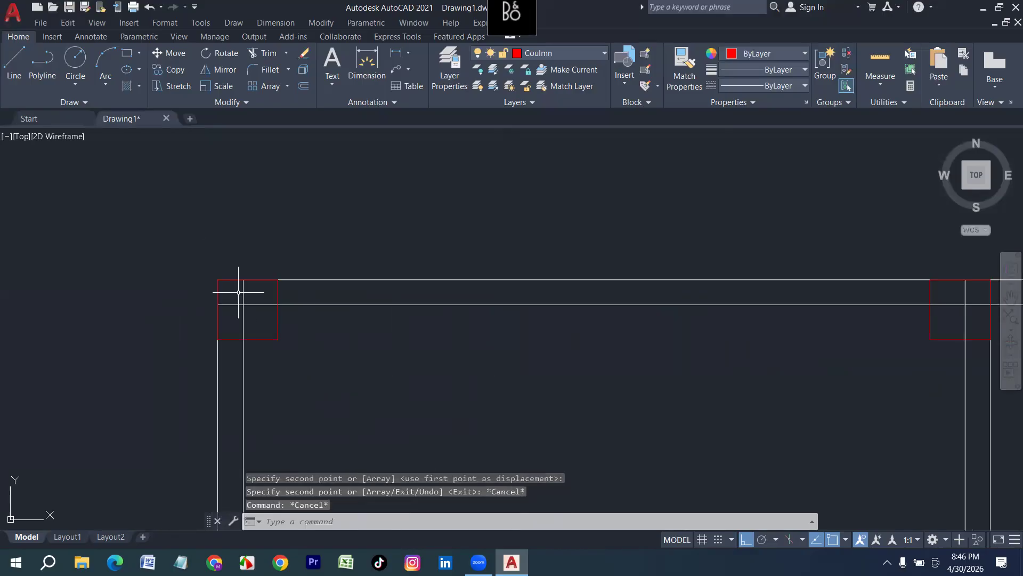
type("tr")
key("space")
scroll(265, 313, "up", 3)
mouse_move(261, 311)
left_mouse_down()
mouse_move(239, 279)
mouse_move(179, 306)
left_mouse_up()
scroll(15, 295, "down", 3)
Trim the wall lines inside the column at the top of the left partition wall.
scroll(15, 295, "down", 4)
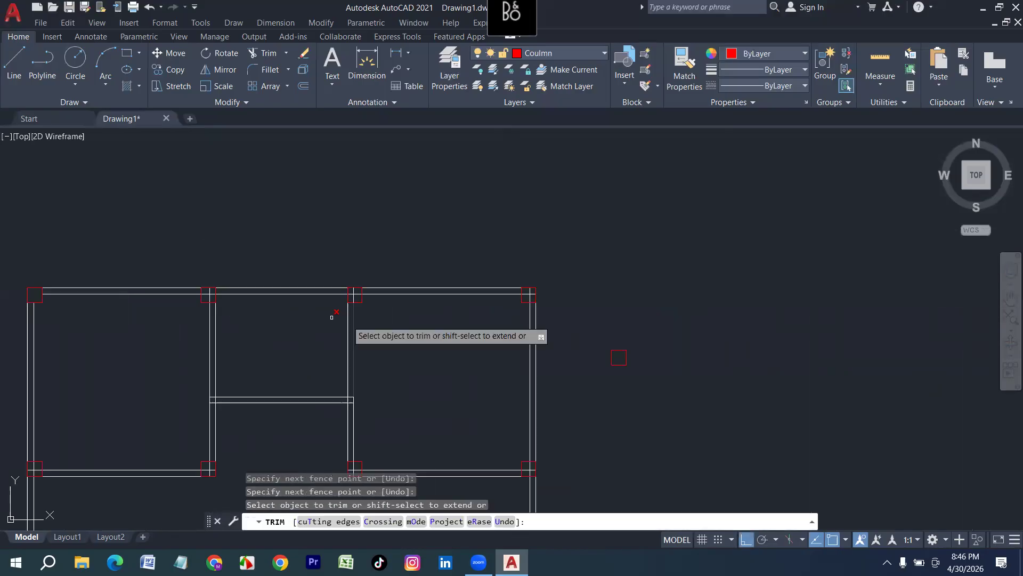
scroll(332, 317, "up", 4)
scroll(630, 295, "down", 2)
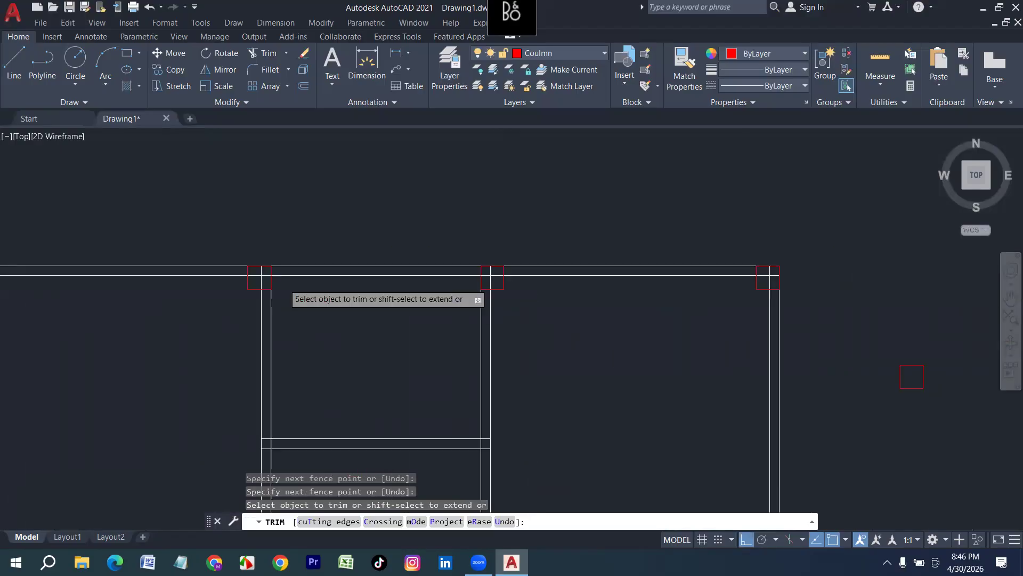
scroll(283, 283, "up", 6)
mouse_move(208, 282)
left_mouse_down()
mouse_move(179, 236)
mouse_move(200, 278)
left_mouse_up()
scroll(547, 352, "down", 6)
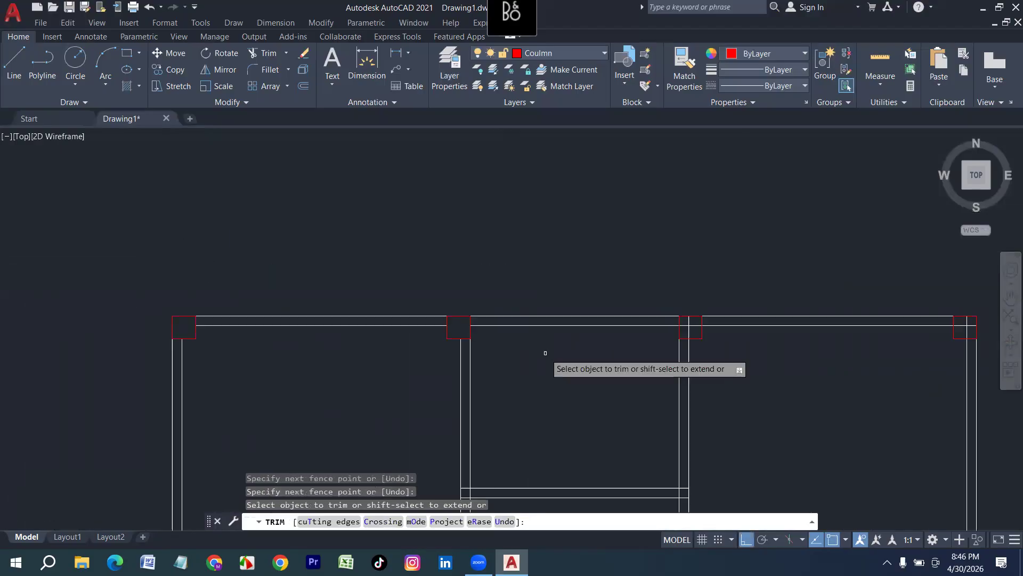
scroll(545, 353, "down", 2)
scroll(393, 274, "down", 2)
key("Escape")
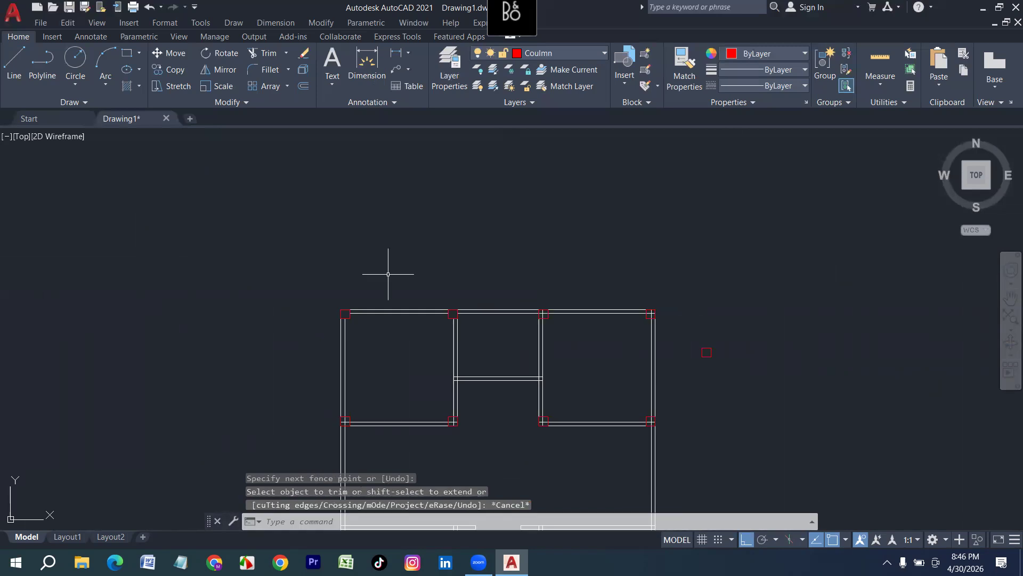
Make the Window layer current and draw a vertical line upward from the midpoint of the top-left room's upper wall.
left_click(539, 52)
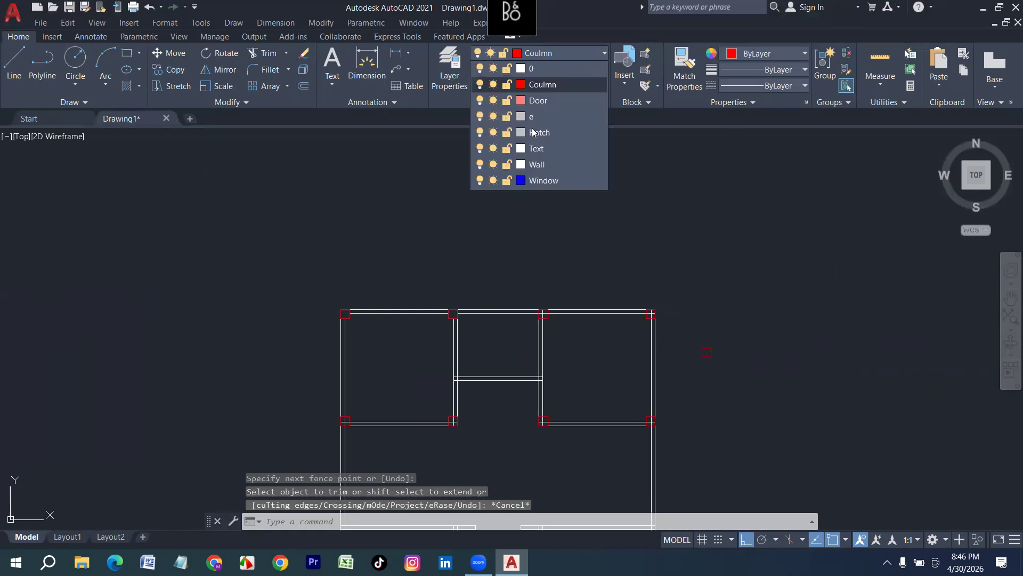
left_click(544, 180)
scroll(437, 291, "up", 2)
type("l")
key("Return")
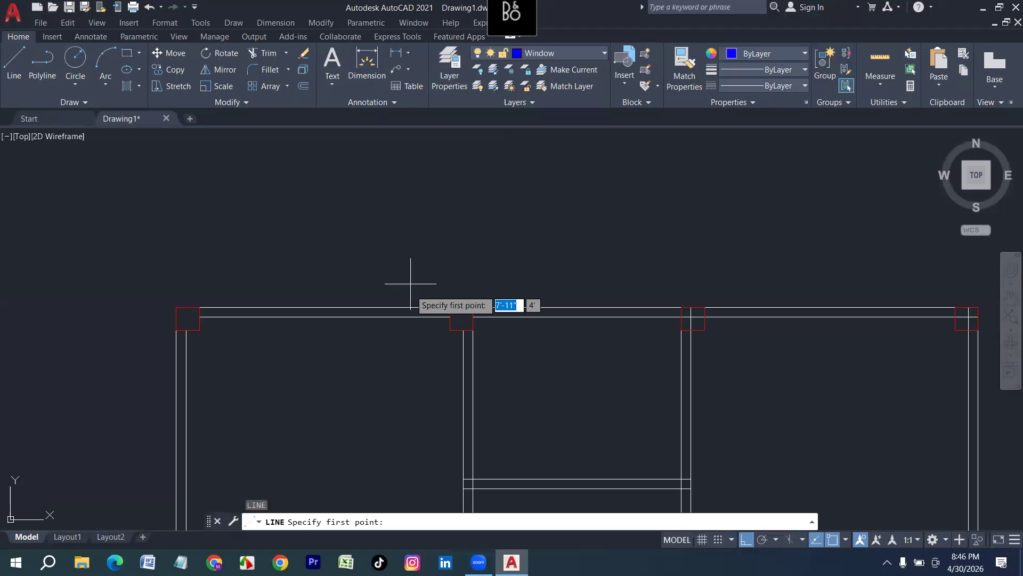
left_click(324, 318)
left_click(325, 221)
key("Return")
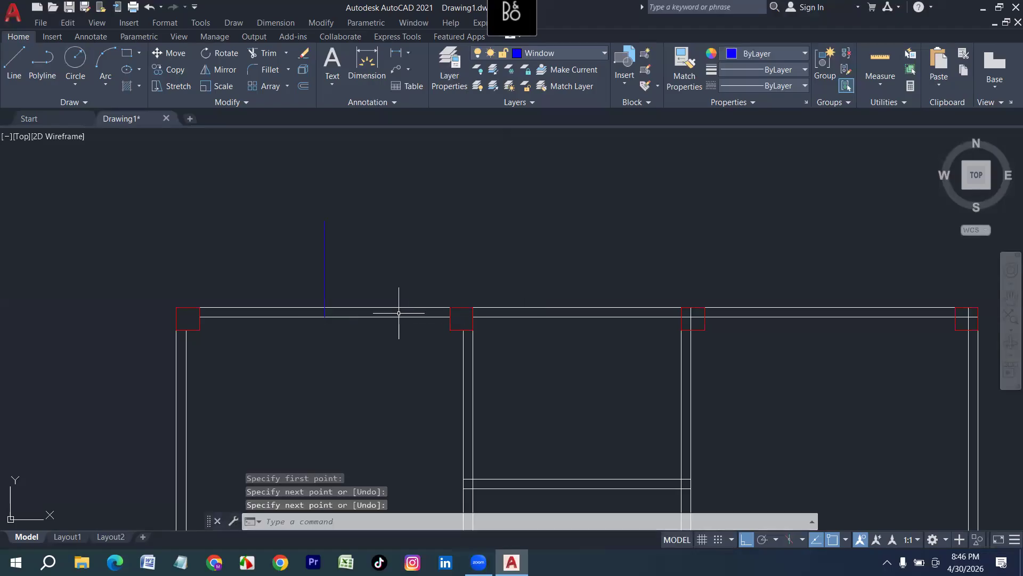
Offset the vertical window line above the top-left room's upper wall by 2'6 to both sides.
type("o")
key("Return")
type("2'")
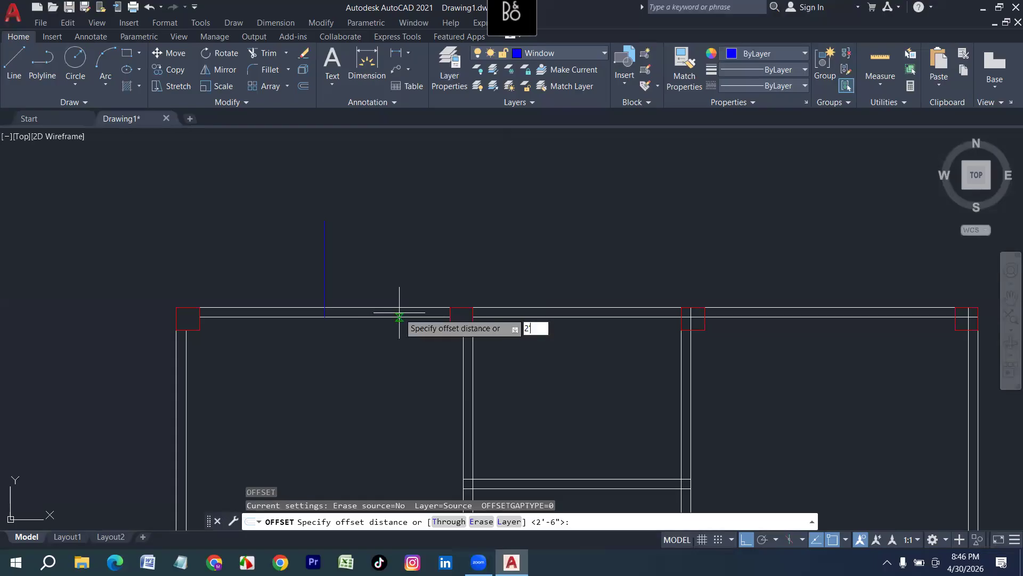
type("6")
key("Return")
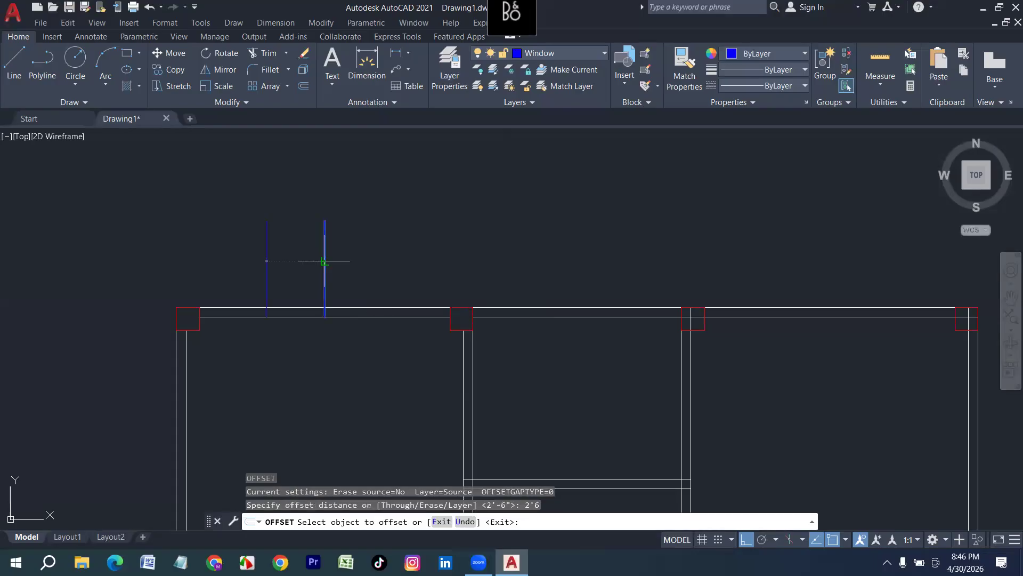
left_click(325, 261)
left_click(326, 273)
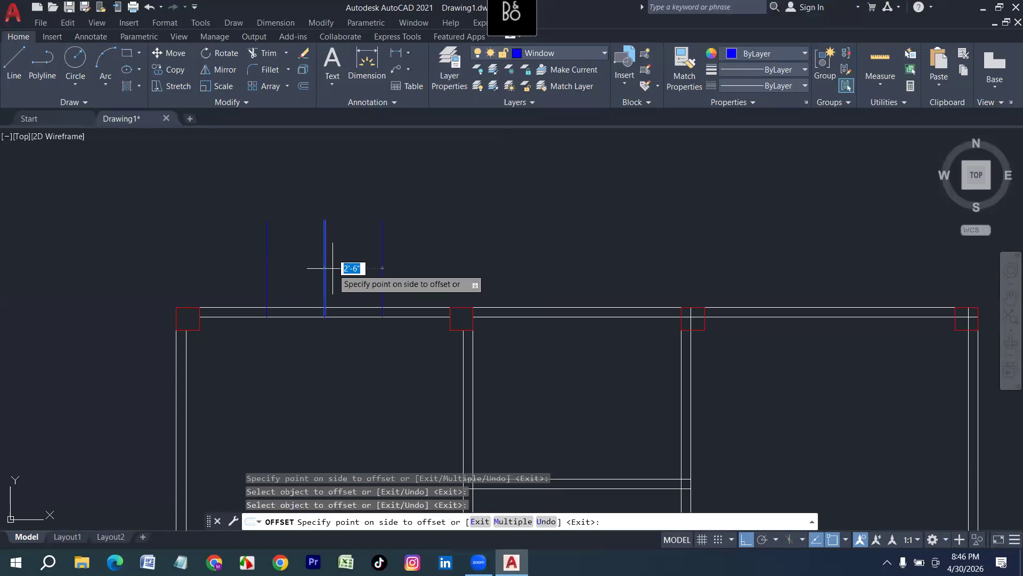
key("Escape")
key("Escape")
Trim the wall lines between the two offset lines to form the window opening and trim away the vertical lines projecting above the wall.
type("tr")
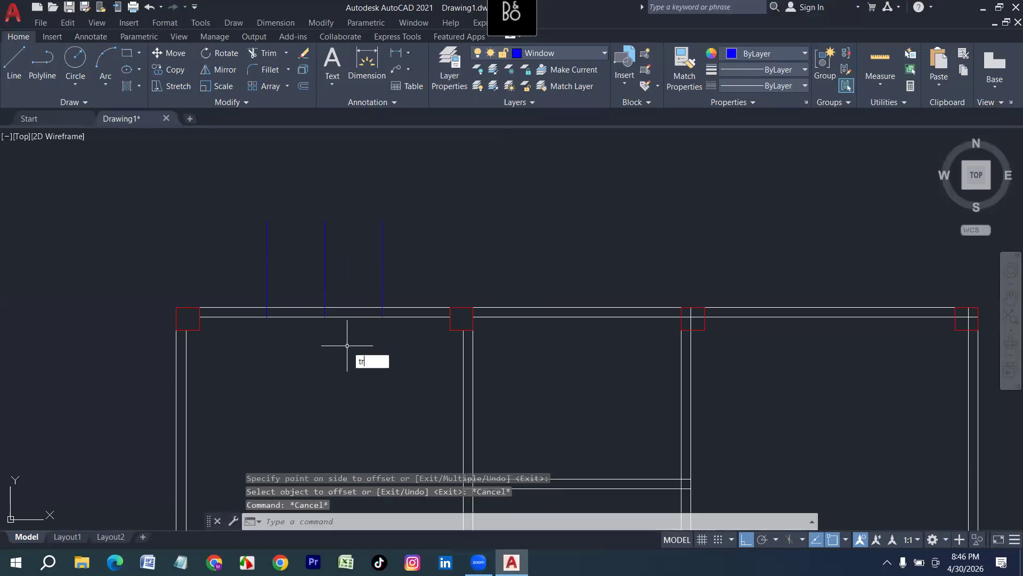
key("Return")
left_click_drag(347, 345, 348, 287)
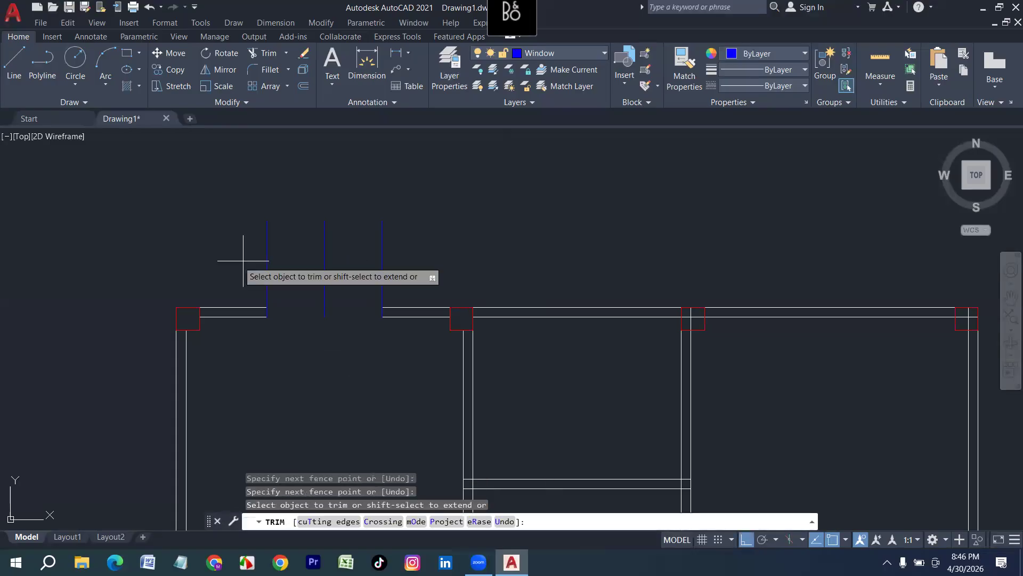
left_click_drag(244, 261, 433, 263)
key("Escape")
Draw a rectangle filling the window opening in the top-left room's upper wall, from corner to opposite corner.
type("r")
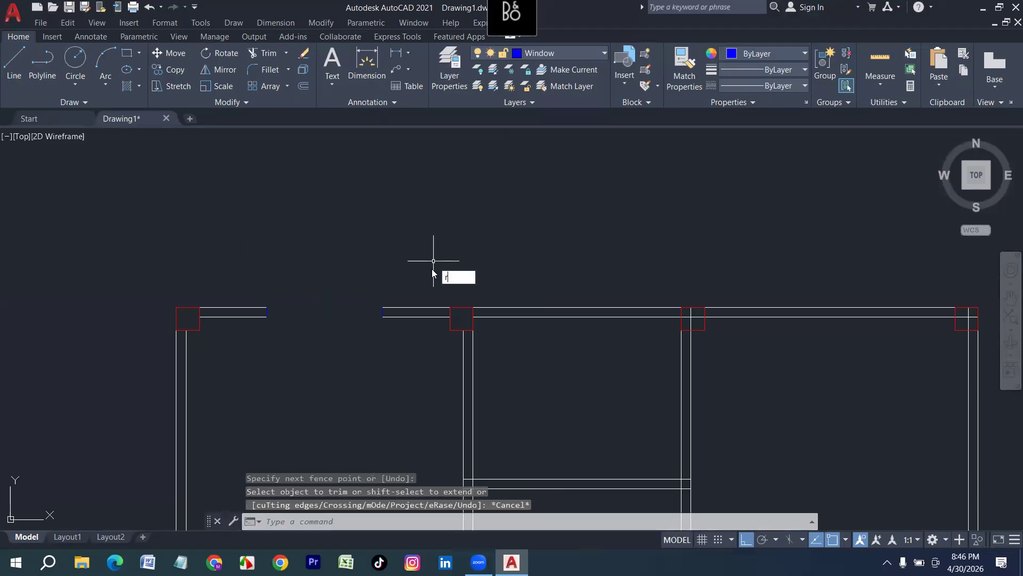
type("ec")
key("Return")
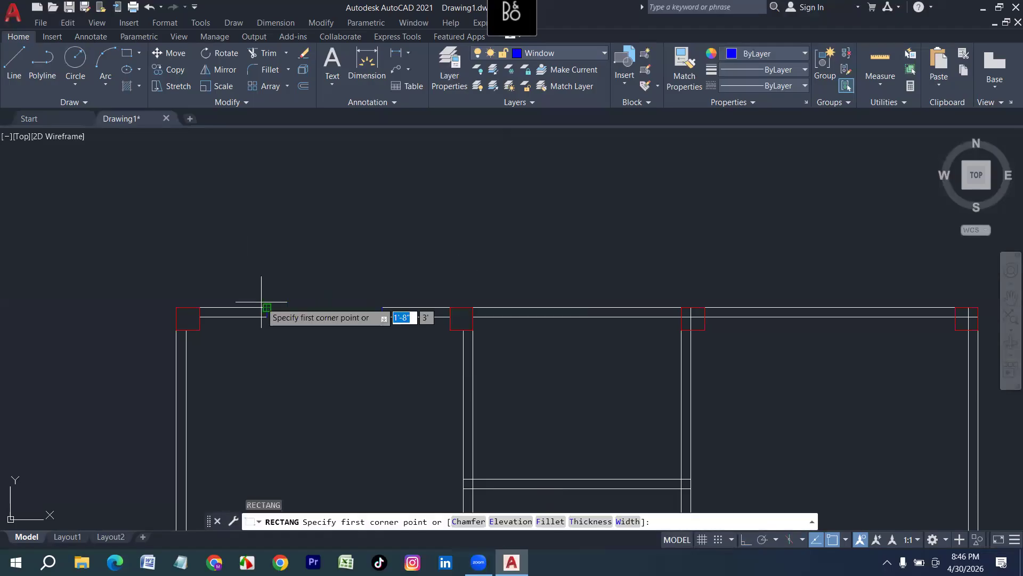
left_click(261, 302)
left_click(387, 323)
Offset the window rectangle inward by 2 inches.
scroll(387, 323, "up", 2)
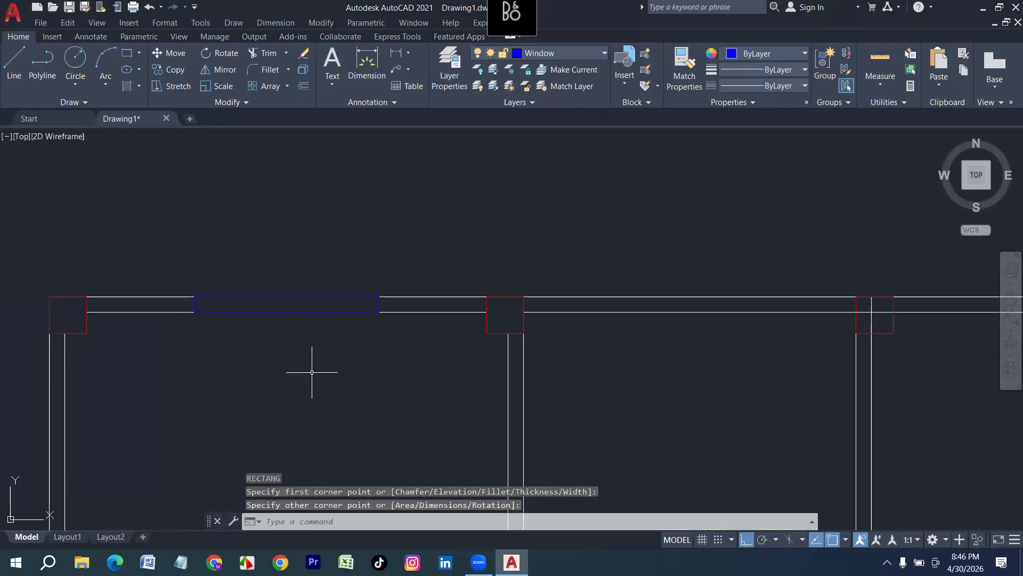
type("o")
key("Return")
type("2")
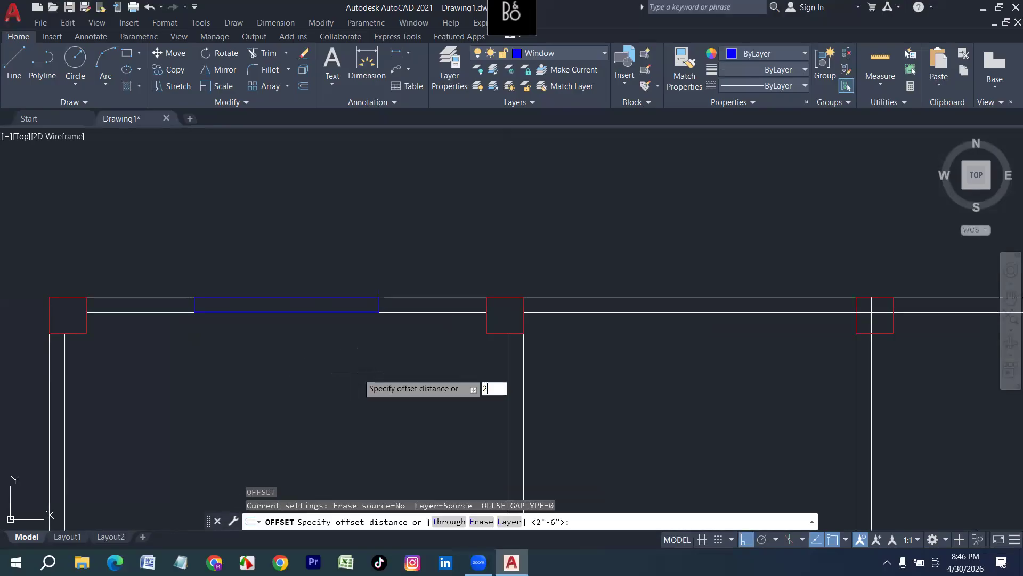
key("Return")
scroll(299, 335, "up", 3)
left_click(299, 331)
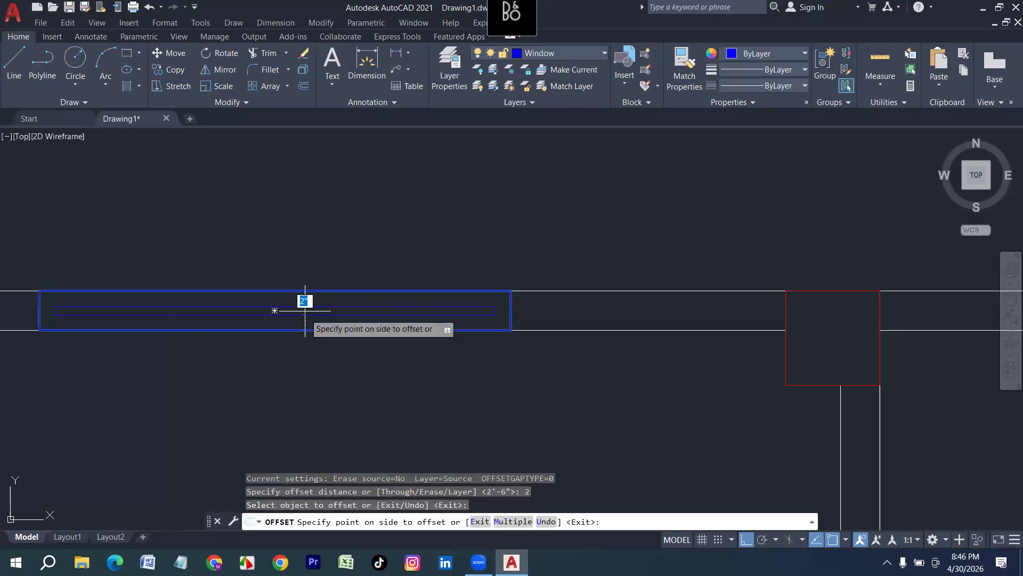
left_click(275, 310)
scroll(251, 341, "down", 4)
scroll(432, 352, "down", 2)
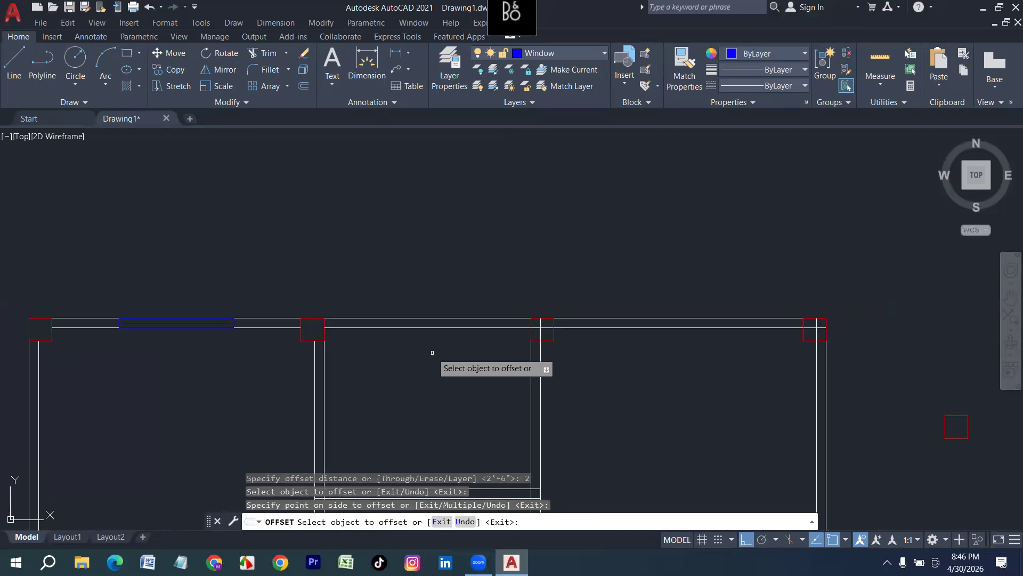
scroll(383, 329, "down", 3)
scroll(383, 329, "up", 2)
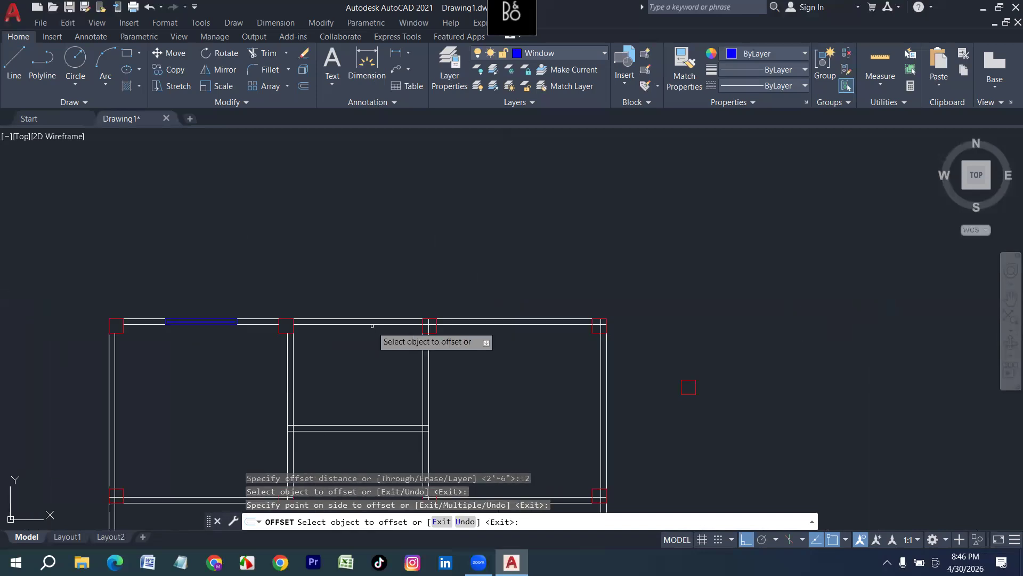
key("Escape")
Trim the wall lines inside the columns at the plan's top-right corner and at the top of the right partition wall.
scroll(601, 325, "up", 5)
type("tr")
key("Return")
mouse_move(602, 325)
left_mouse_down()
mouse_move(591, 297)
mouse_move(613, 320)
left_mouse_up()
scroll(624, 325, "down", 5)
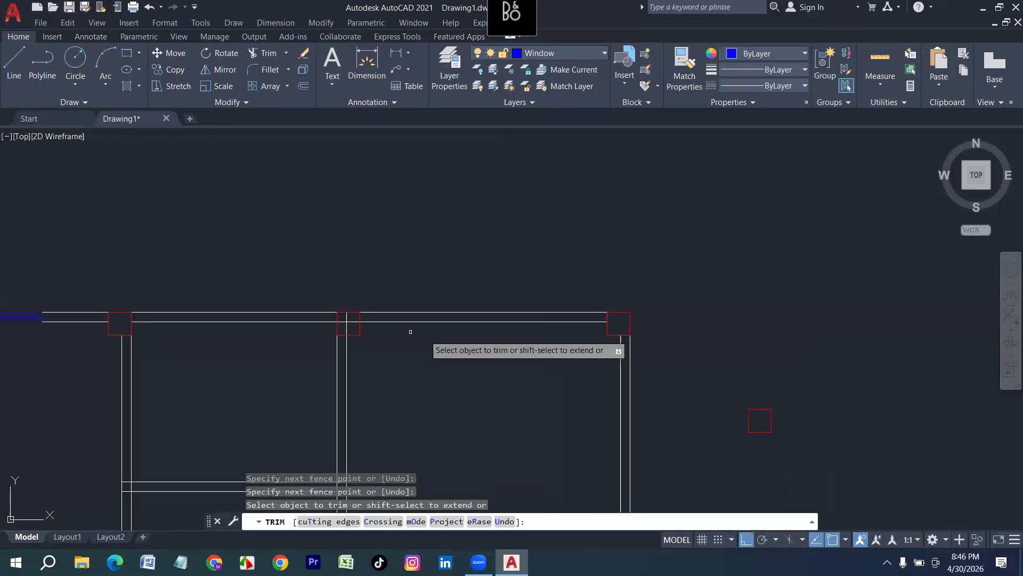
scroll(352, 331, "up", 5)
mouse_move(361, 305)
left_mouse_down()
mouse_move(356, 289)
mouse_move(329, 300)
left_mouse_up()
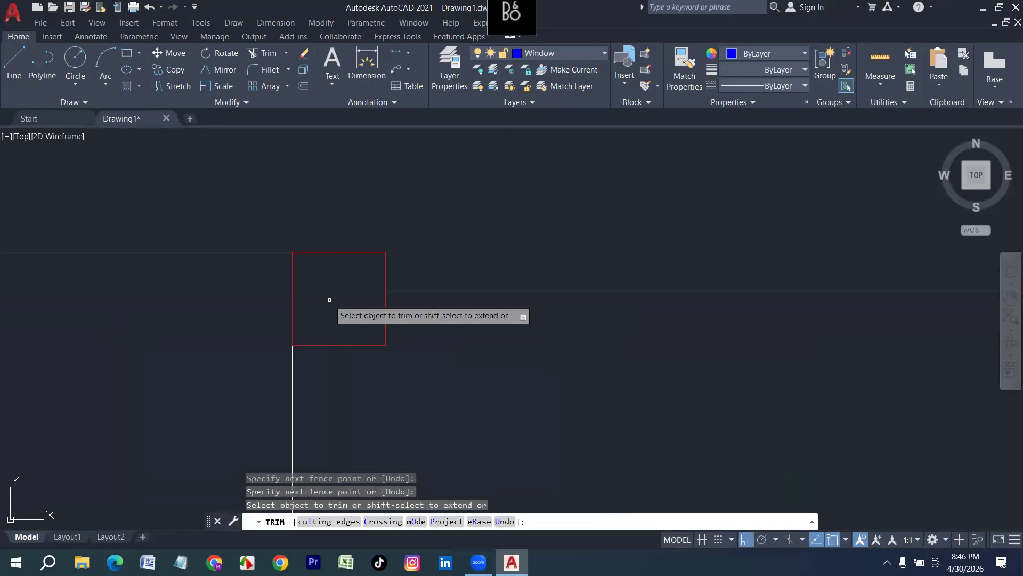
key("Escape")
Copy the window from its midpoint to the midpoints of the upper walls of the top-middle and top-right rooms.
scroll(330, 299, "down", 5)
left_click(208, 331)
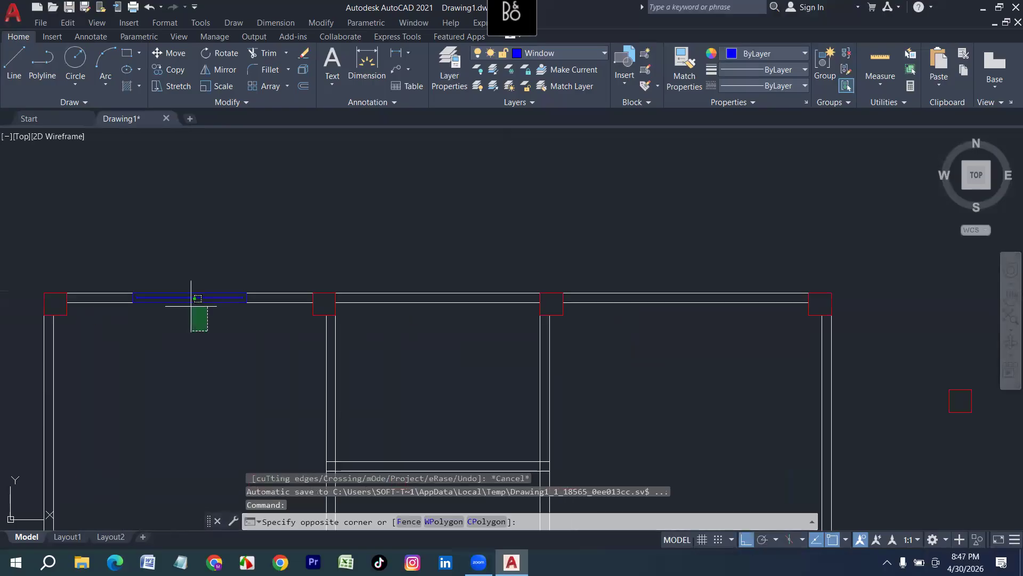
left_click(193, 298)
type("CP")
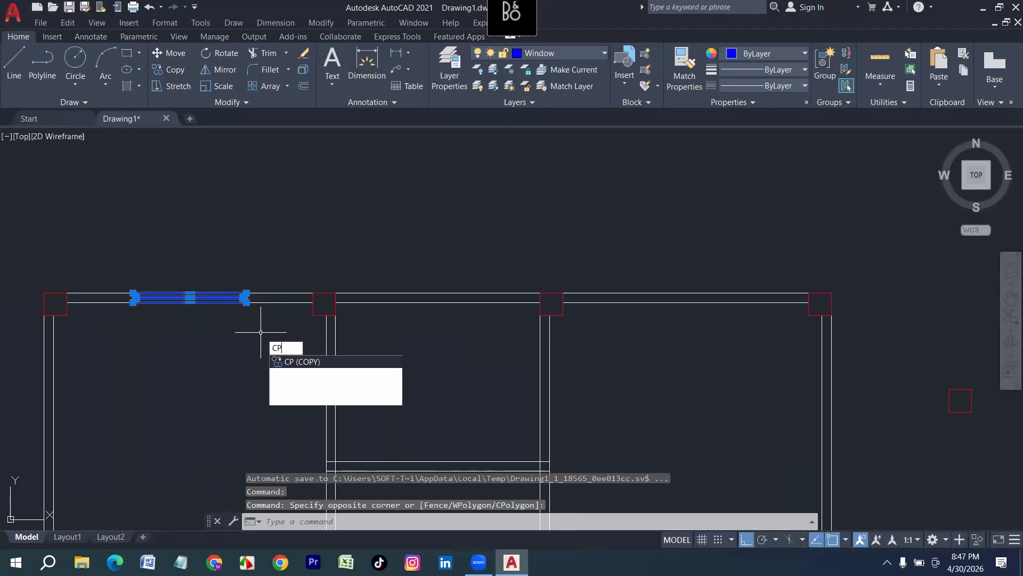
key("Return")
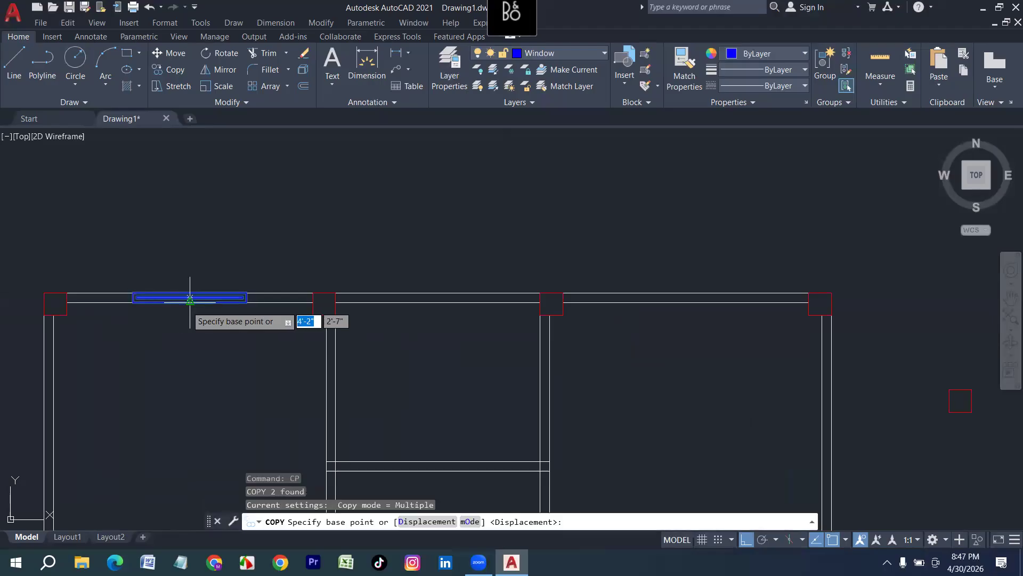
left_click(189, 299)
left_click(435, 300)
scroll(187, 349, "down", 2)
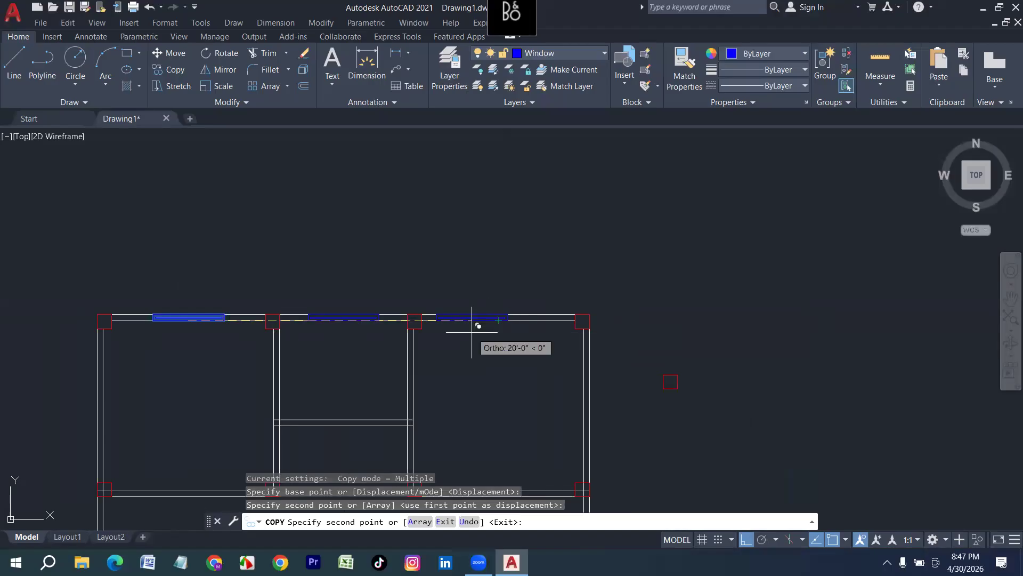
left_click(497, 319)
key("Escape")
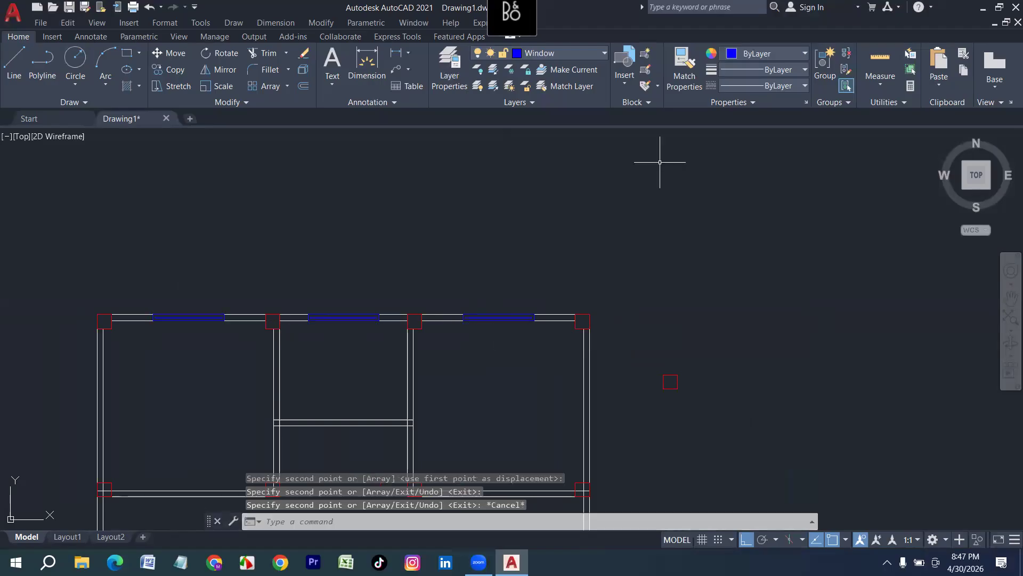
Make the Hatch layer current and try to hatch the top-left corner column with the AR-CONC pattern.
left_click(587, 53)
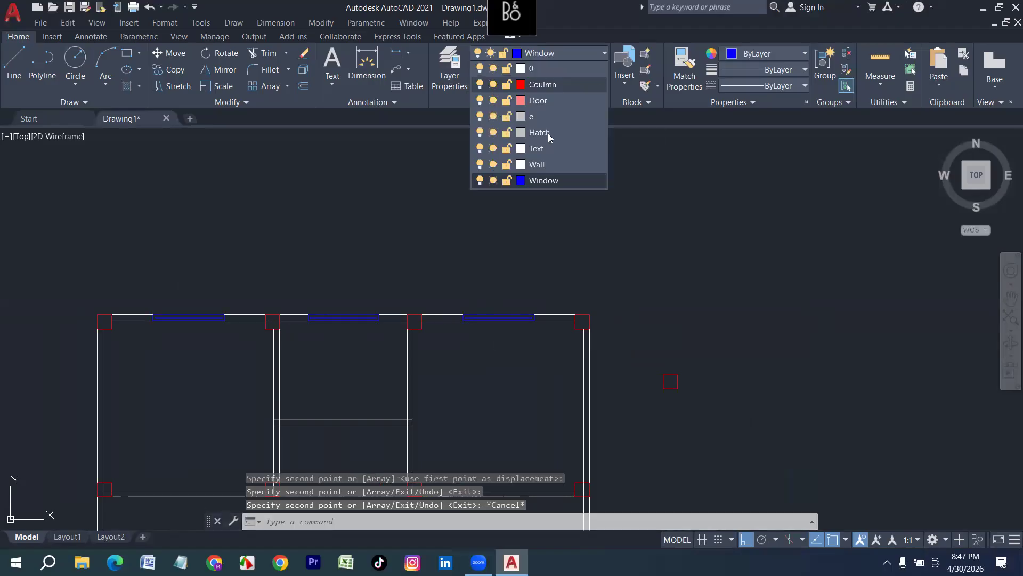
left_click(549, 135)
key("Escape")
scroll(183, 300, "up", 4)
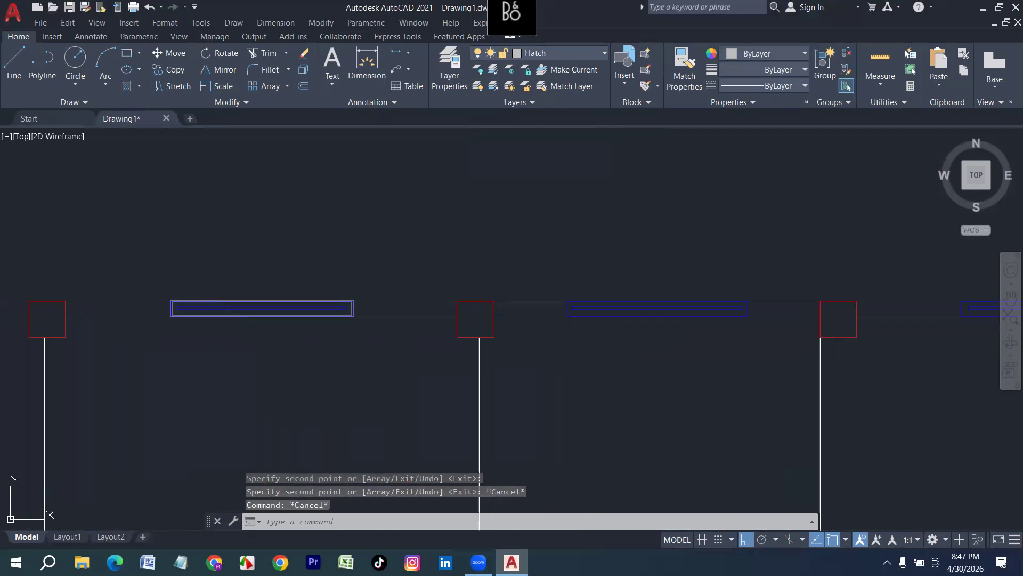
type("h")
key("Return")
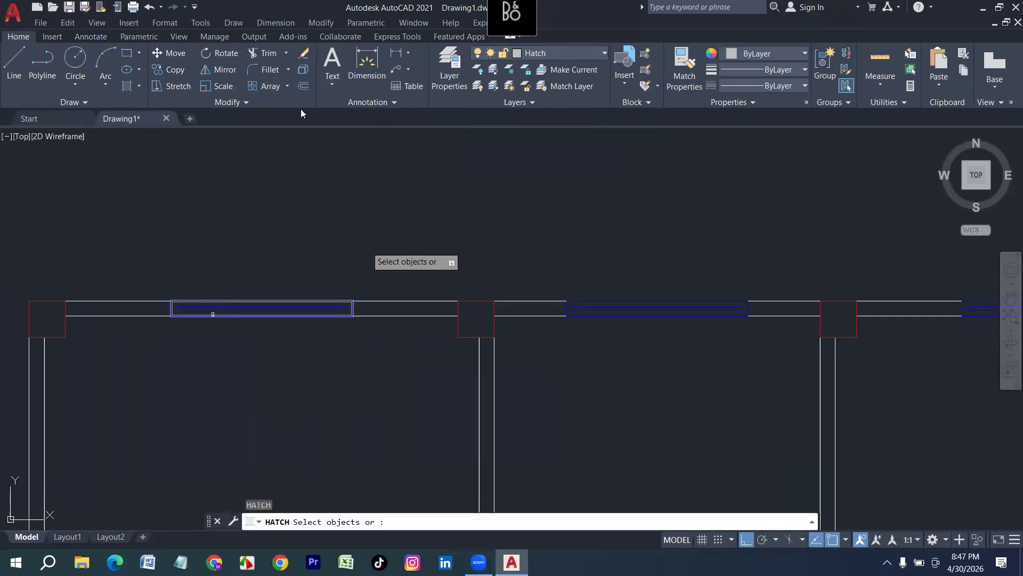
left_click(301, 91)
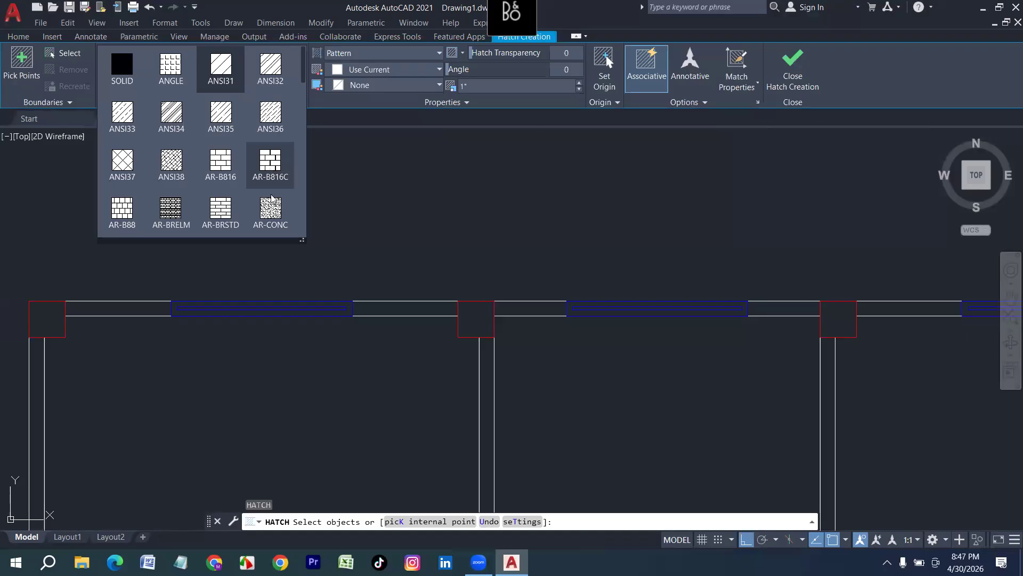
left_click(271, 210)
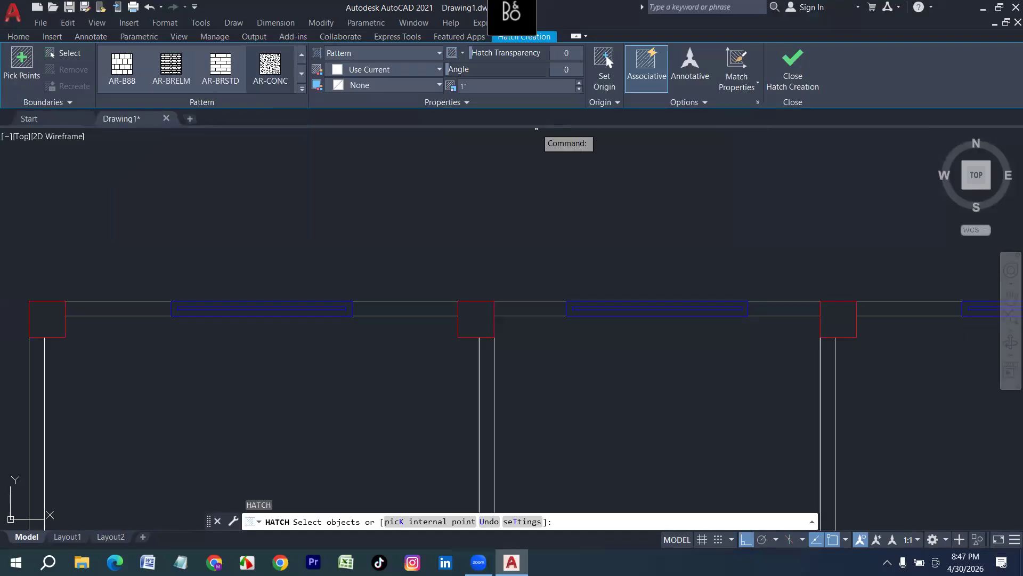
left_click(41, 314)
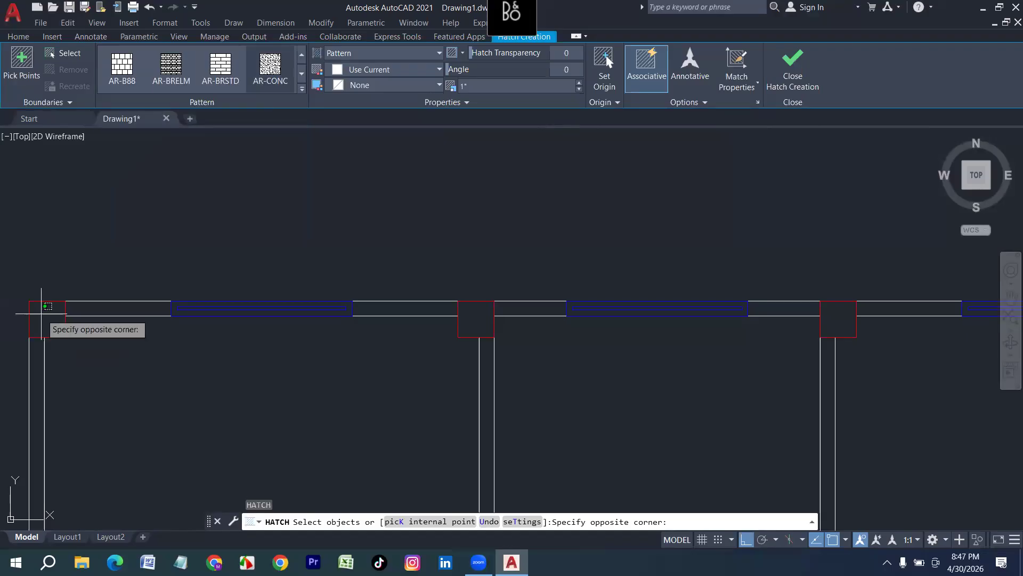
key("Escape")
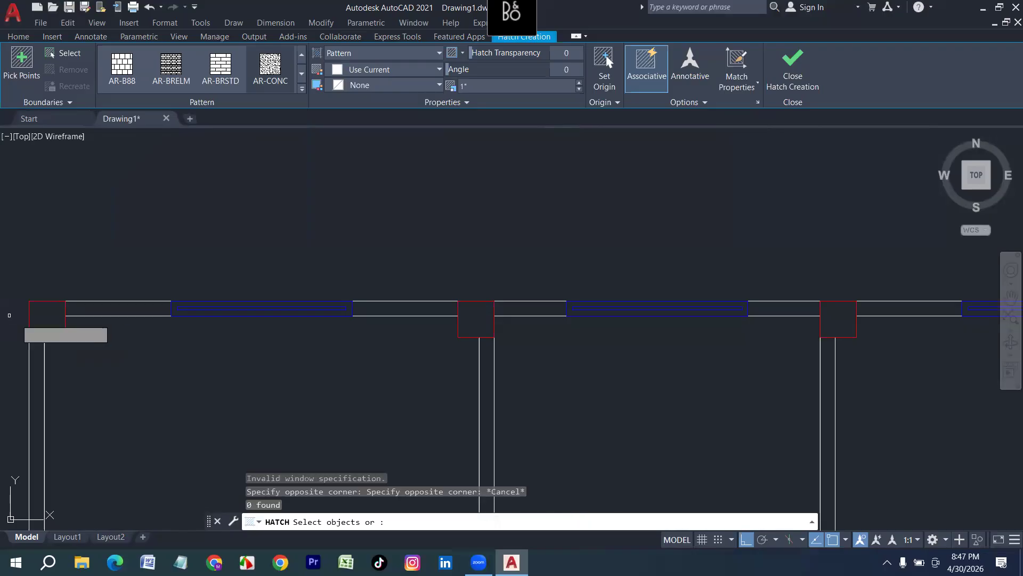
key("Escape")
scroll(226, 220, "down", 4)
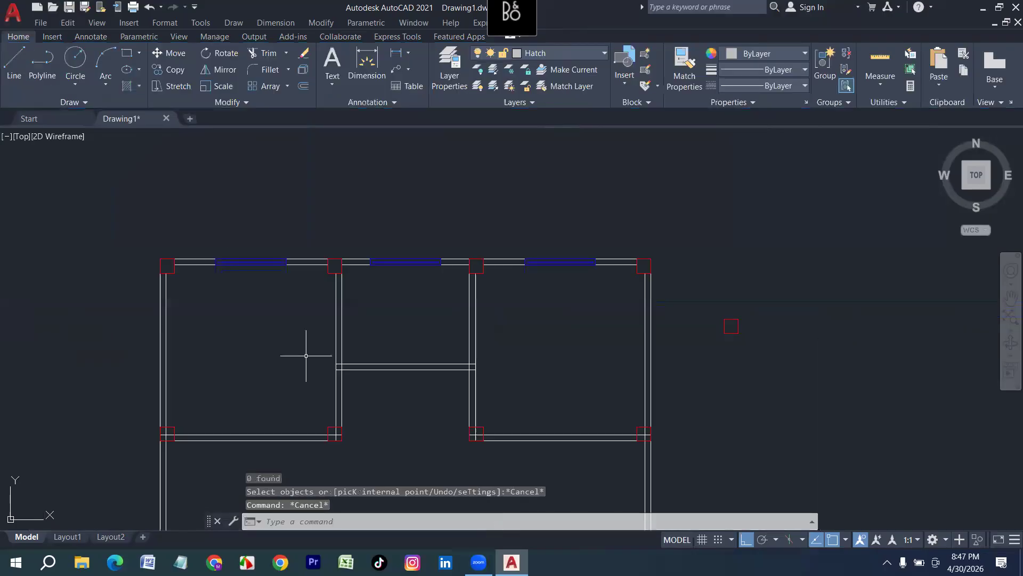
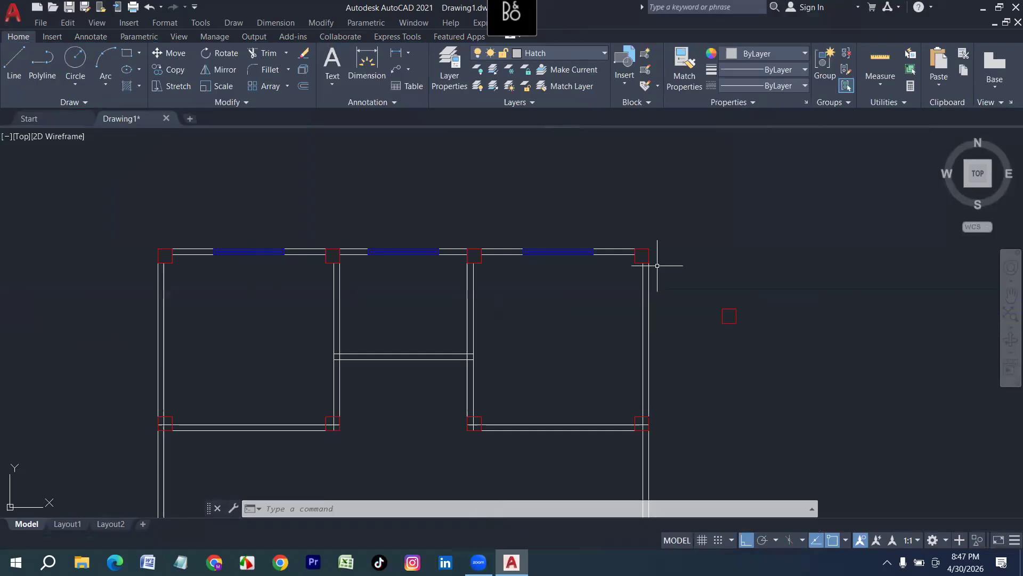
Make the Door layer current and trim the wall lines inside the column at the lower end of the left partition wall.
left_click(555, 53)
left_click(538, 100)
scroll(293, 421, "up", 2)
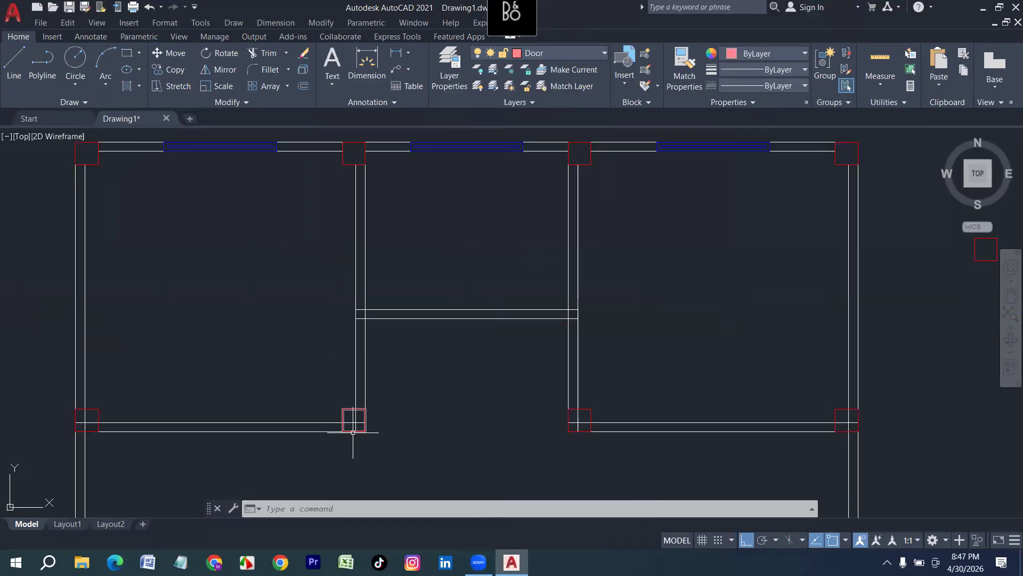
type("tr")
key("Return")
scroll(353, 433, "up", 4)
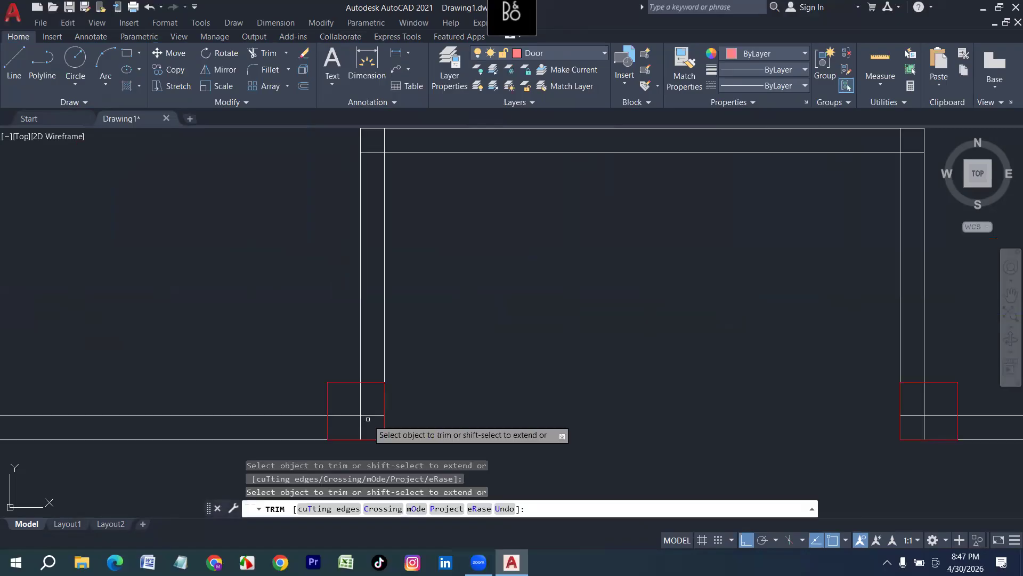
left_click_drag(368, 419, 349, 425)
scroll(350, 424, "down", 6)
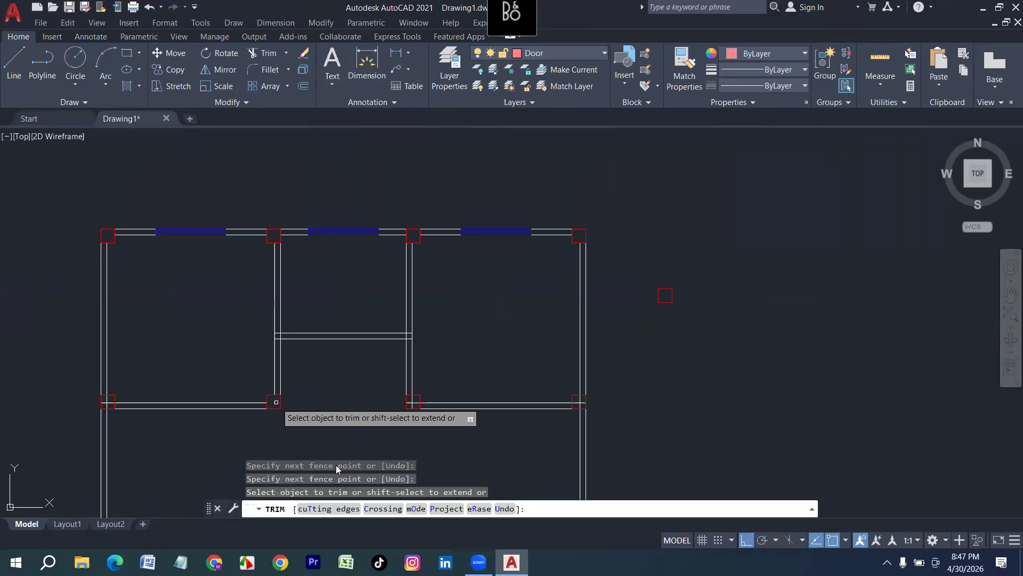
key("Escape")
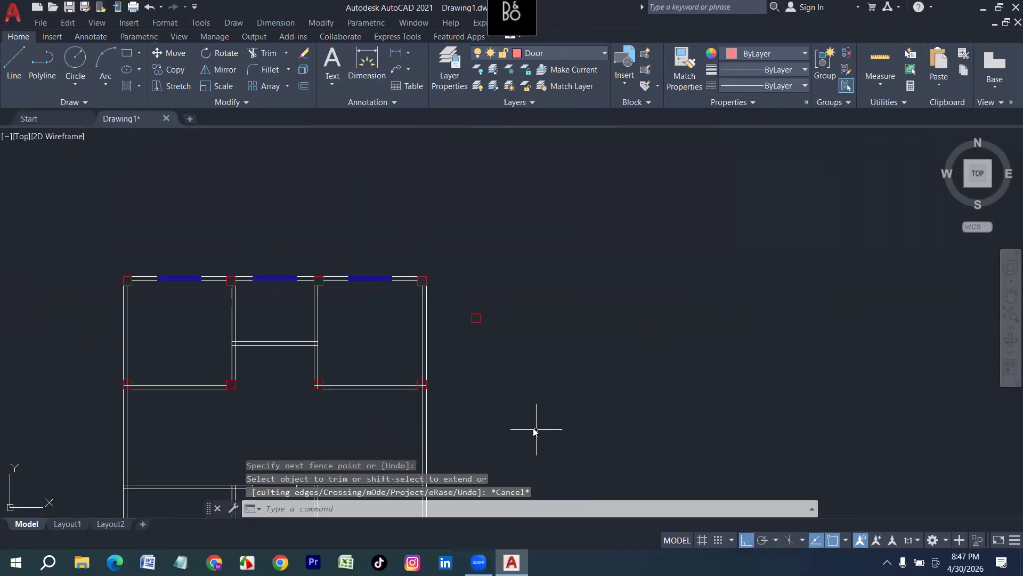
key("Escape")
Draw a horizontal base line just over 3' long in the empty space right of the plan.
type("l")
key("Return")
scroll(469, 421, "up", 1)
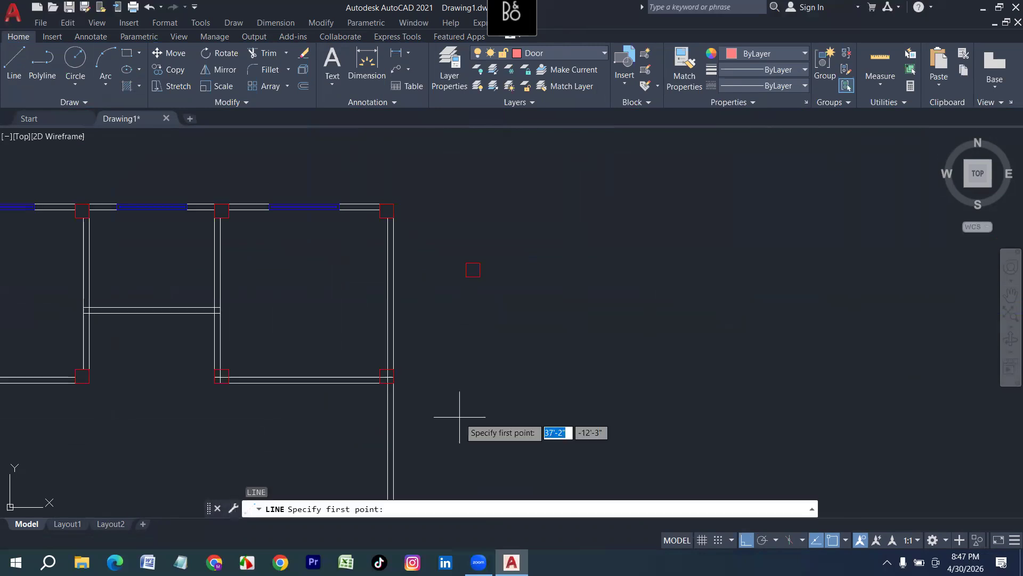
left_click(460, 416)
scroll(520, 432, "up", 2)
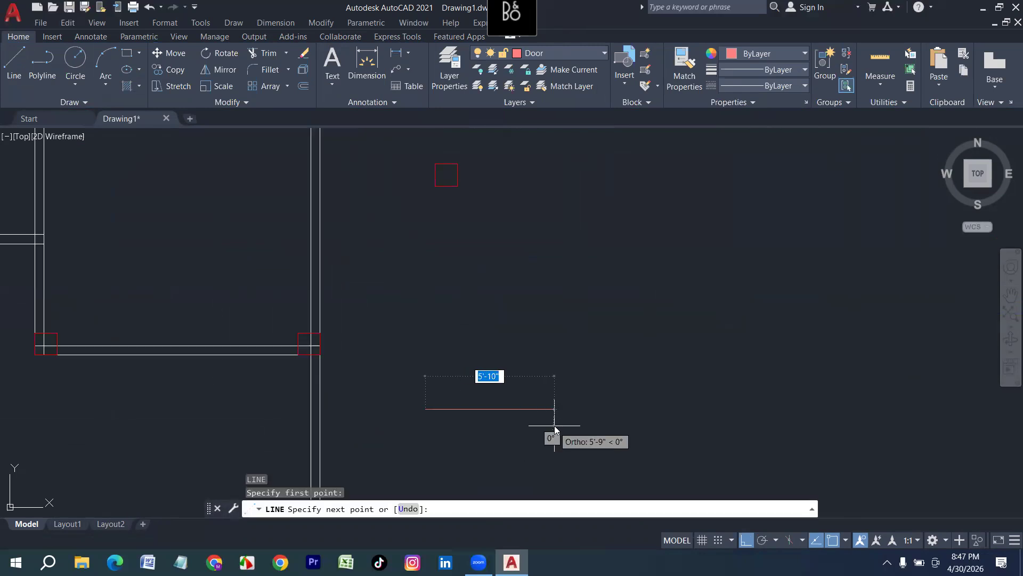
type("3'")
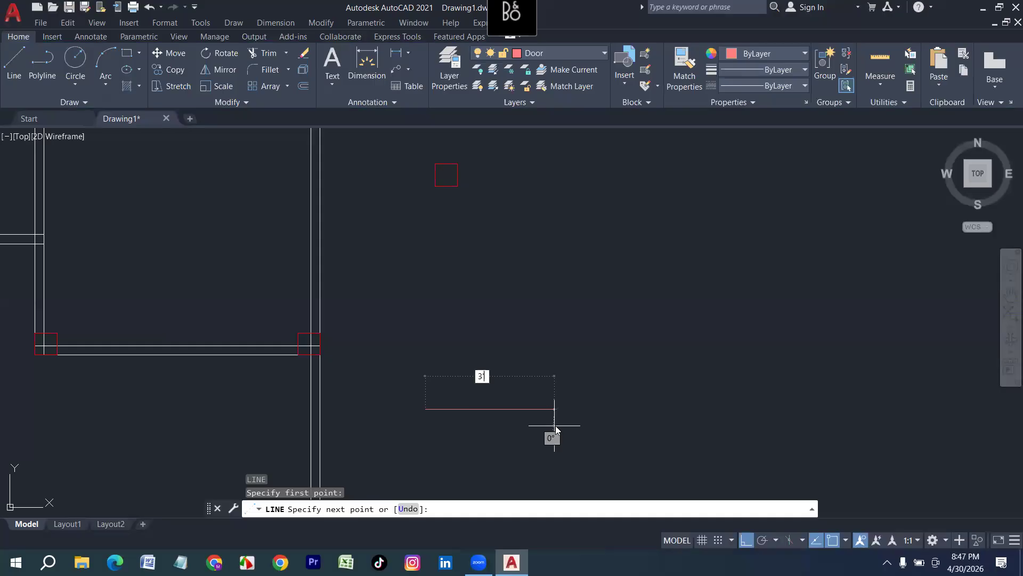
key("Return")
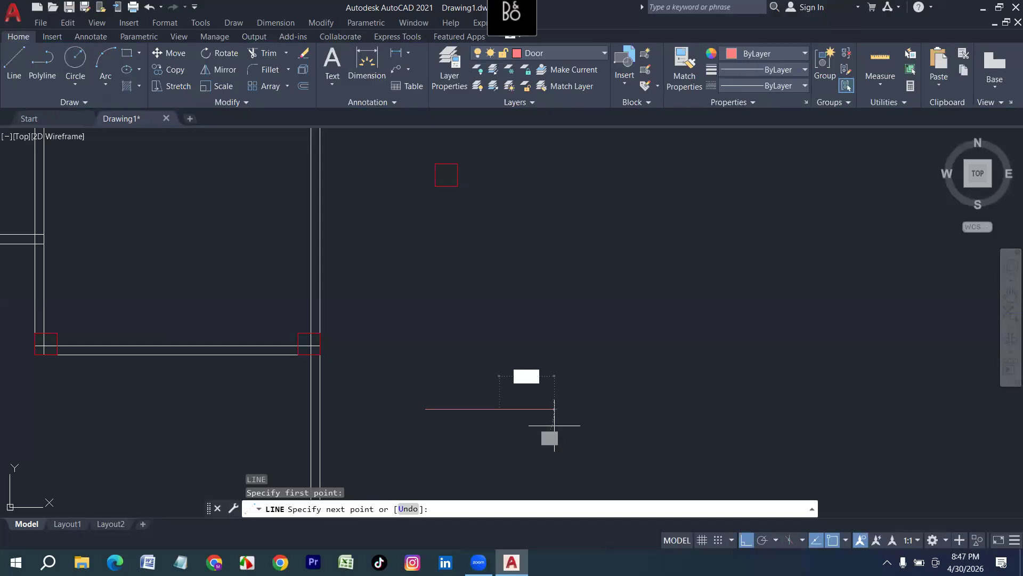
From the base line's left end, draw the outer door jamb profile: 5" up, 2" right and 2" down.
scroll(426, 409, "up", 4)
type("5")
key("Return")
scroll(503, 382, "up", 4)
type("2")
key("Return")
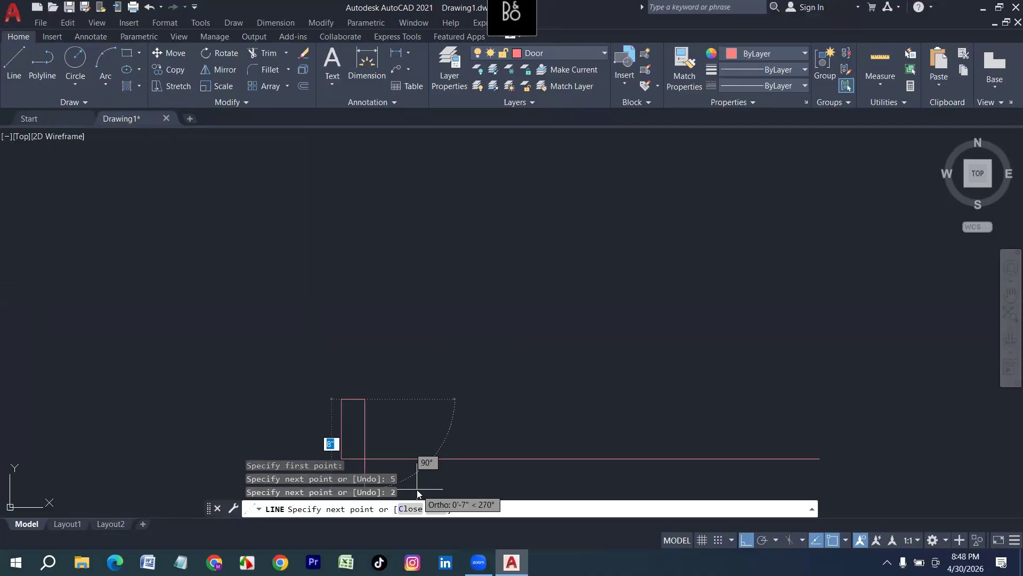
type("2")
key("Return")
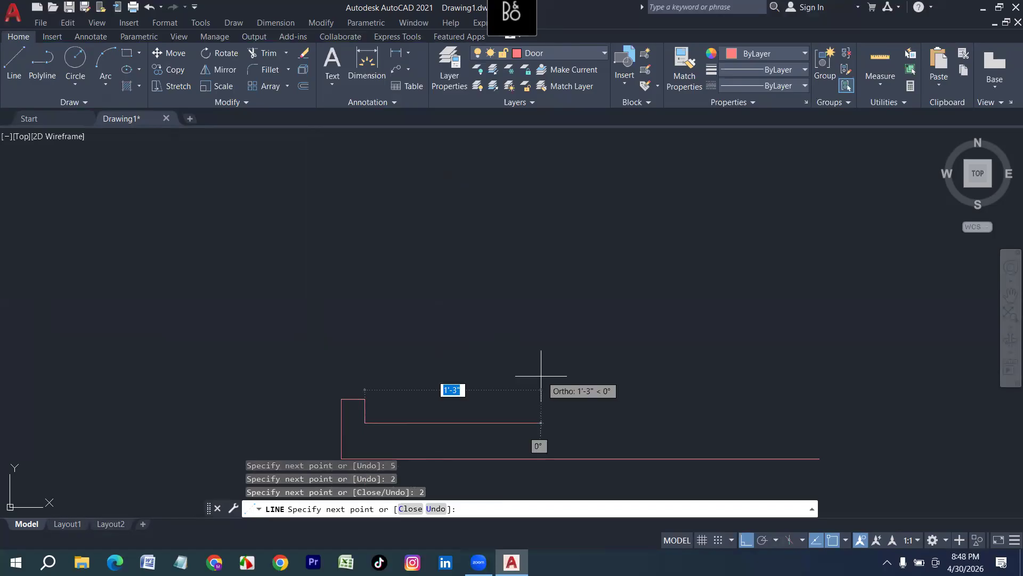
key("Return")
scroll(490, 311, "down", 2)
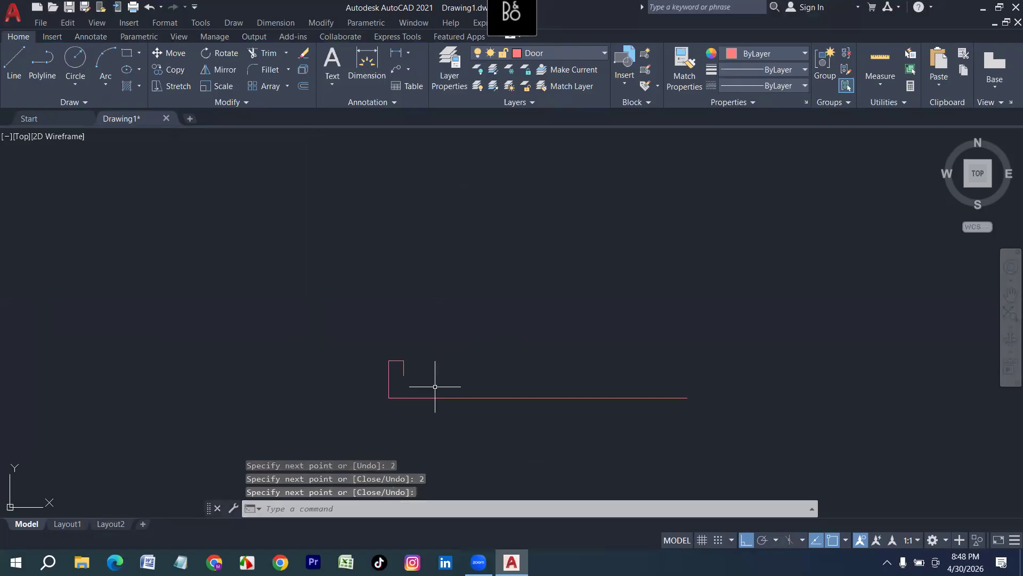
Finish the left jamb from the profile's open end with lines 1" right and 3" down to the base line.
scroll(418, 385, "up", 2)
key("Return")
left_click(396, 367)
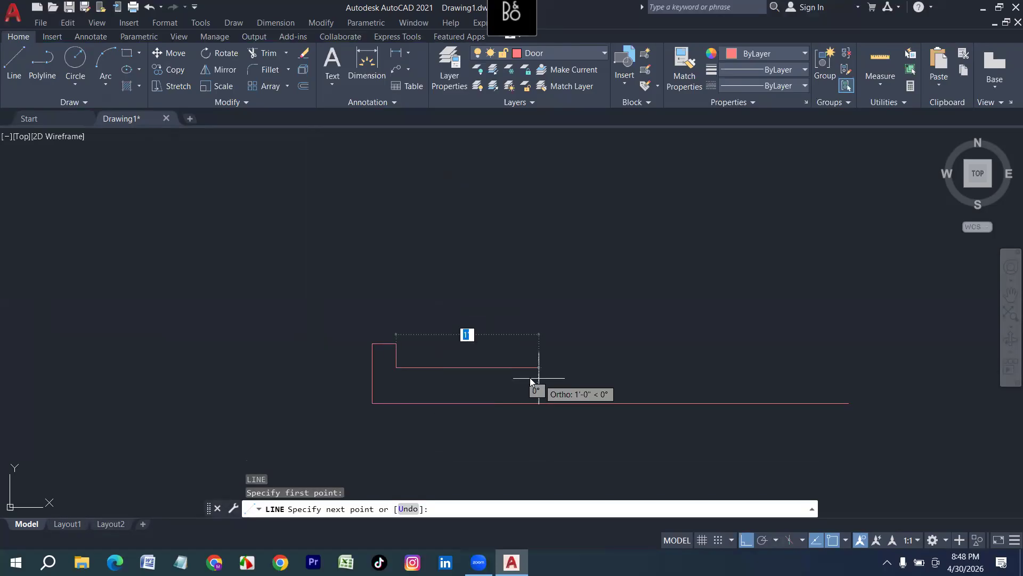
type("1")
key("Return")
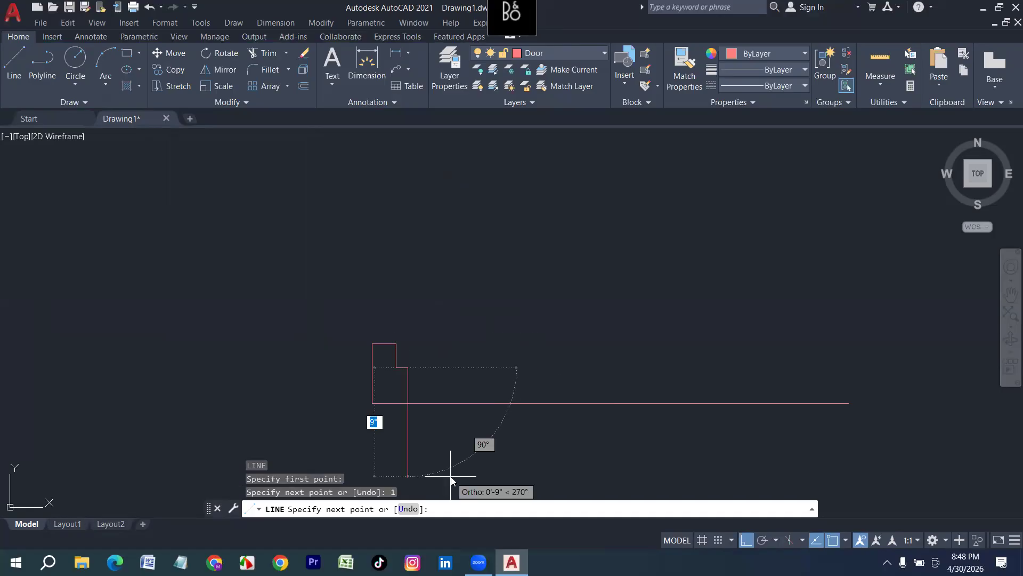
type("3")
key("Return")
key("Return")
Mirror the left jamb about a vertical line through the base line's midpoint, keeping the source objects.
left_click(453, 385)
left_click(263, 311)
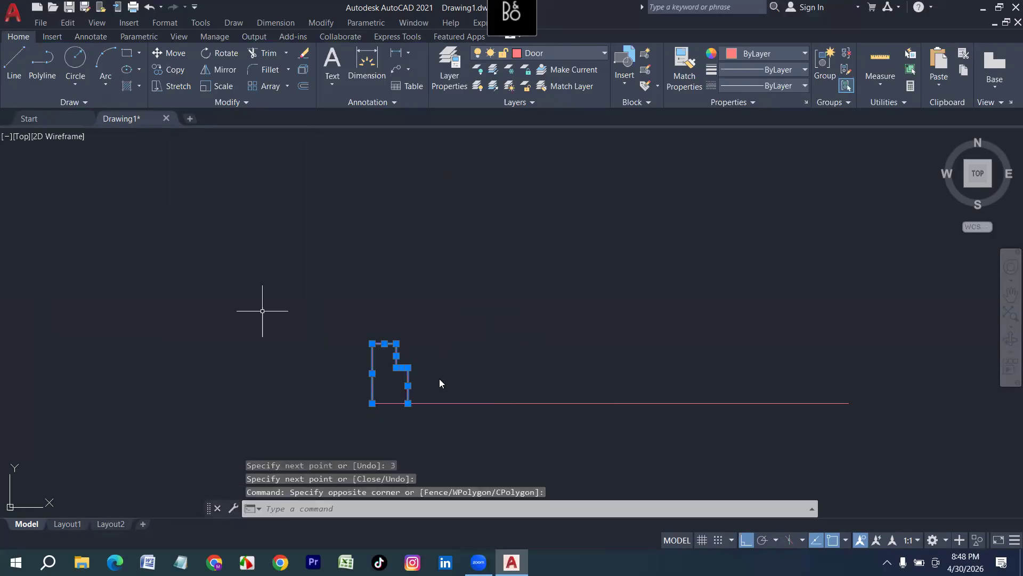
type("mi")
key("Return")
scroll(379, 388, "down", 2)
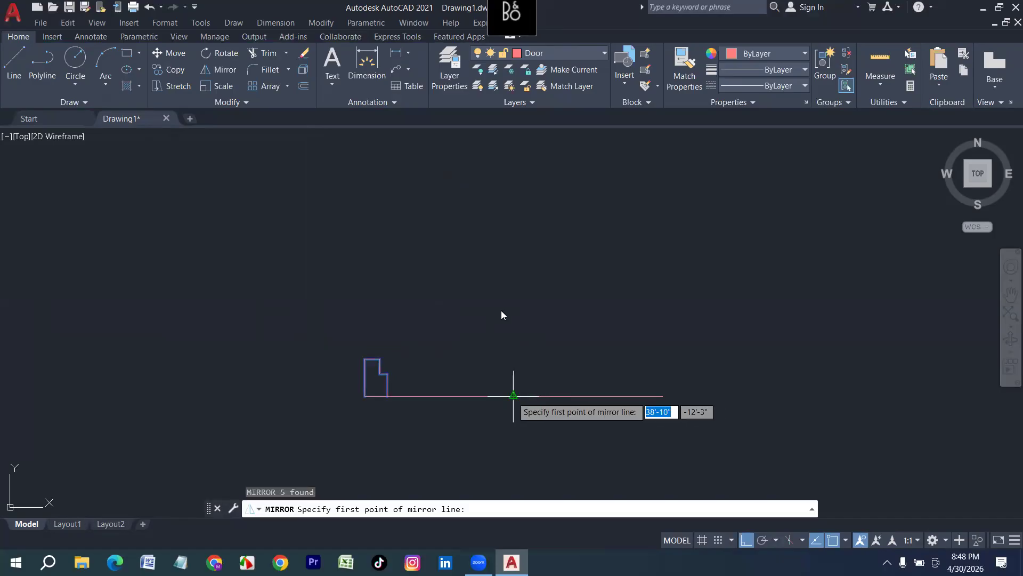
left_click(523, 396)
left_click(498, 302)
key("Return")
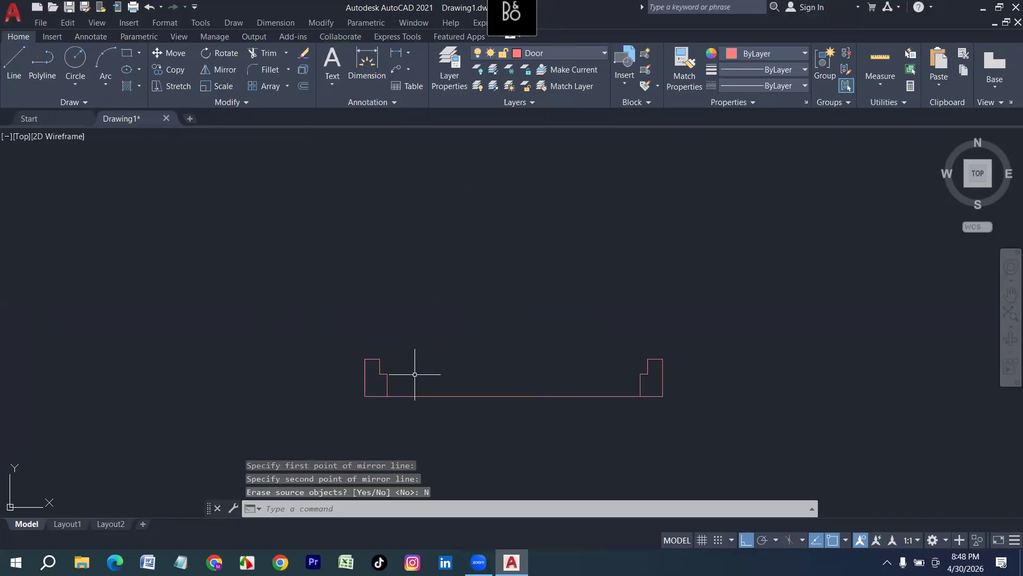
Draw a 7' vertical line upward from the inner corner of the left jamb's notch as a door leaf edge.
type("l")
key("Return")
scroll(382, 372, "up", 2)
left_click(404, 377)
key("Return")
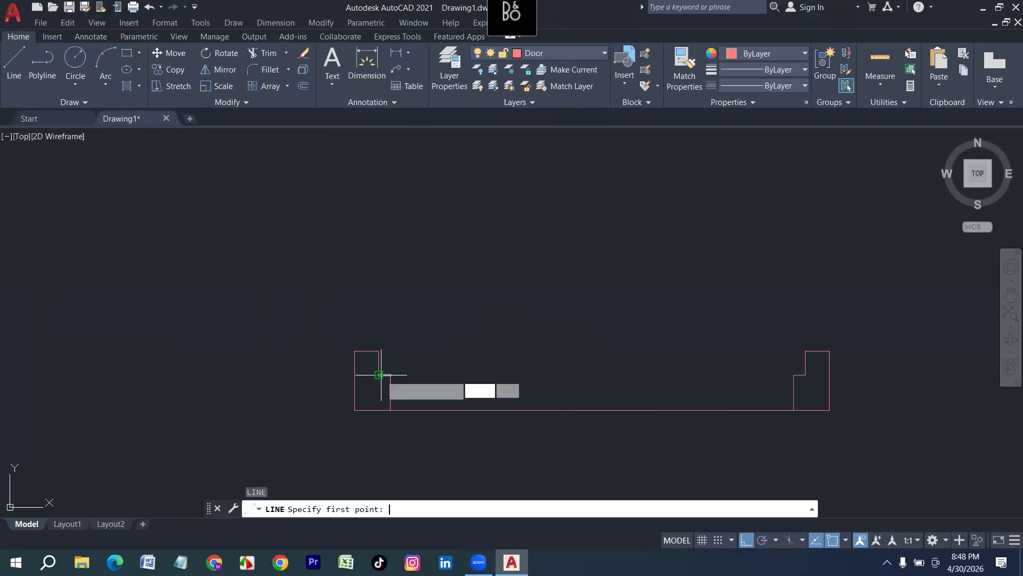
left_click(379, 374)
type("7")
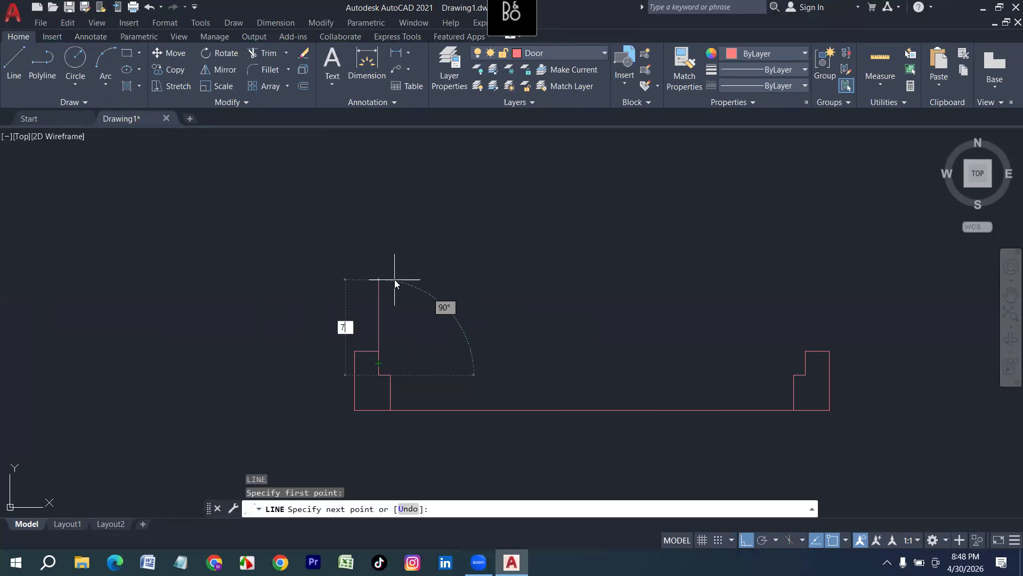
key("Return")
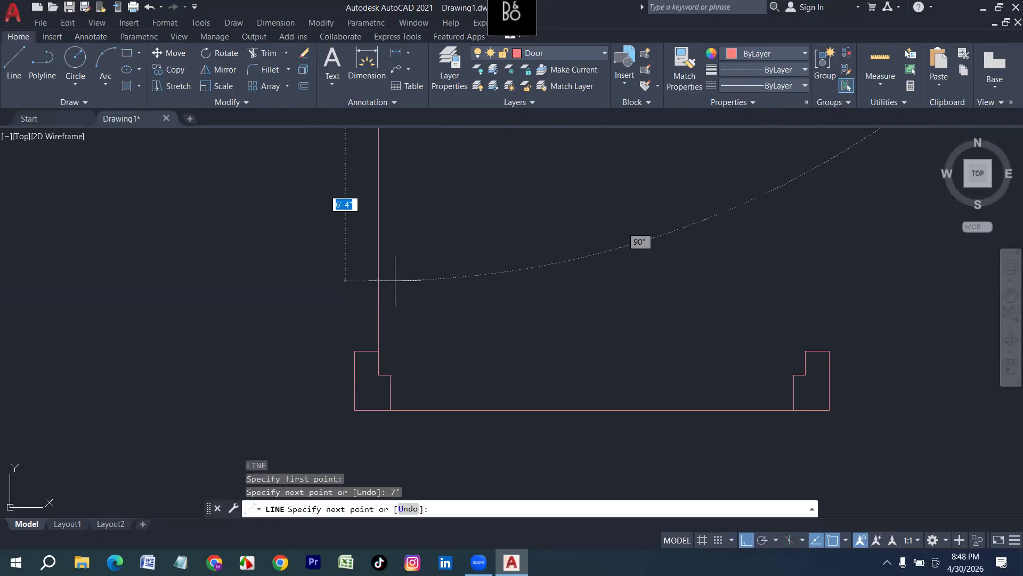
key("Return")
Draw the second door leaf edge as a 7' vertical line upward from the outer end of the left jamb's notch.
key("Return")
left_click(392, 374)
type("7")
key("Return")
key("Return")
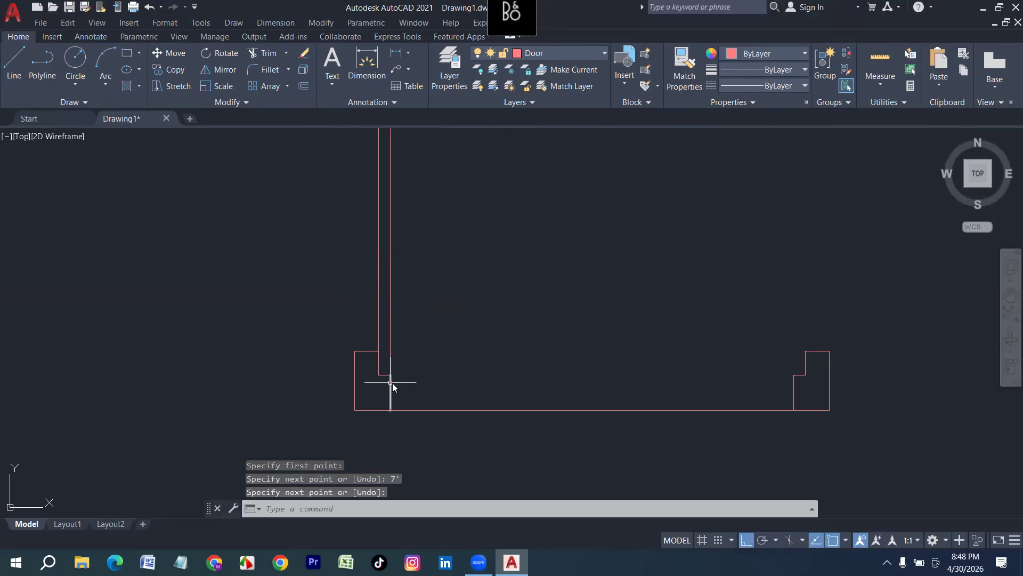
Draw the door swing circle centred on the left jamb's upper inner corner, with its radius reaching the right jamb's upper inner corner.
type("c")
key("Return")
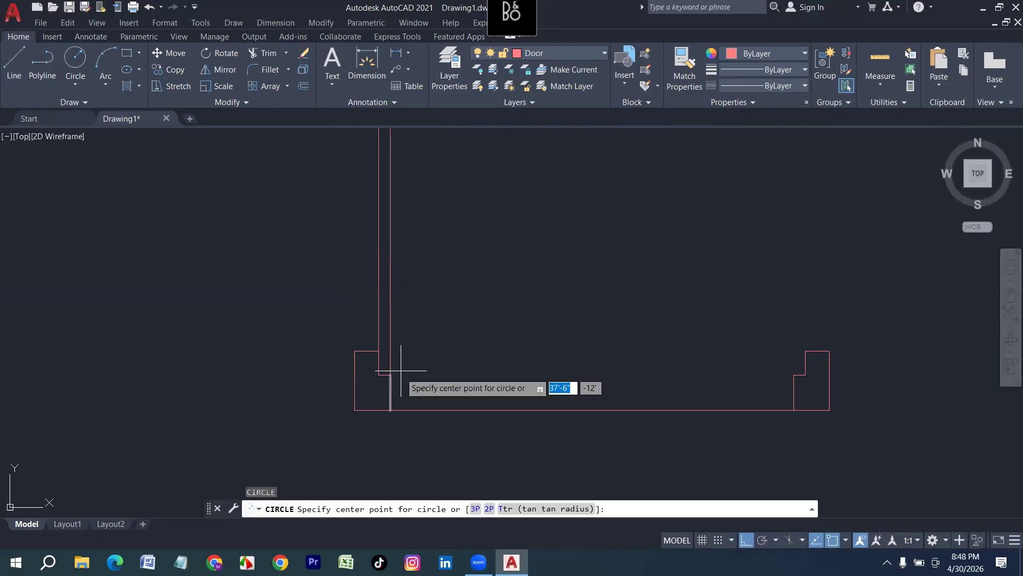
left_click(375, 349)
scroll(378, 357, "down", 4)
scroll(487, 352, "up", 4)
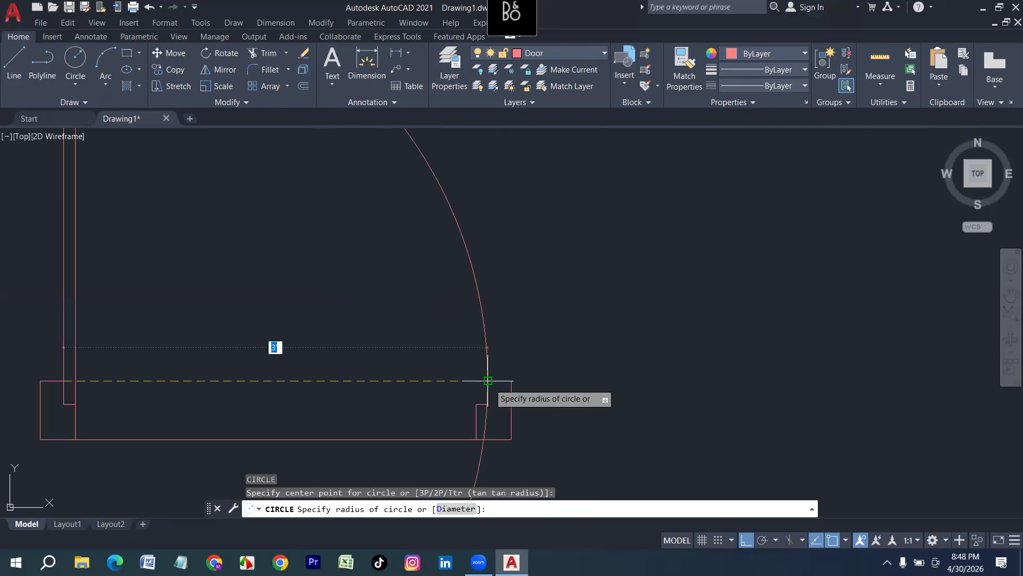
left_click(488, 380)
scroll(512, 415, "down", 2)
key("Escape")
key("Escape")
key("Escape")
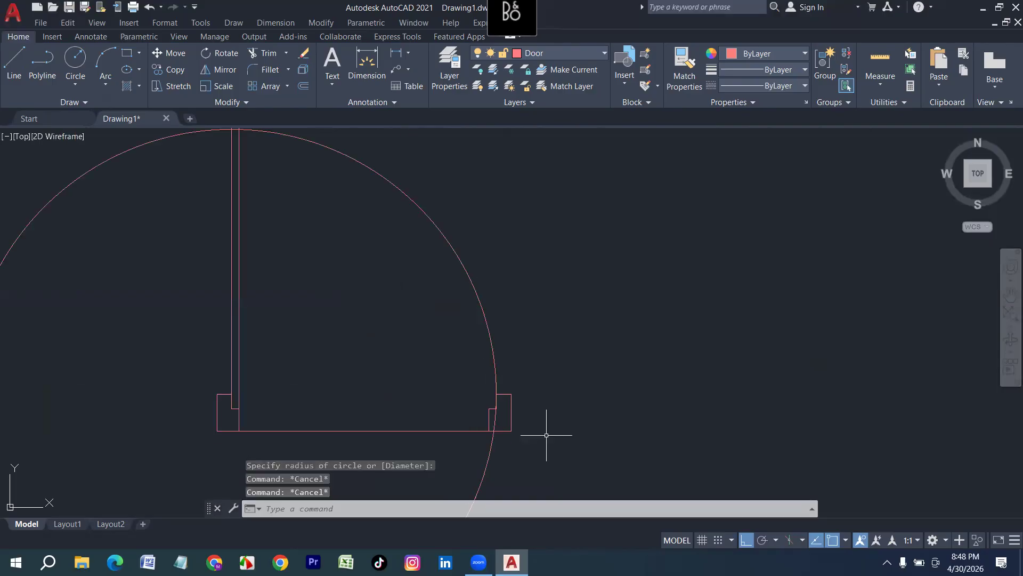
Trim the circle to a quarter swing arc, cut the leaf lines above it, and remove the base line between the jambs.
type("tr")
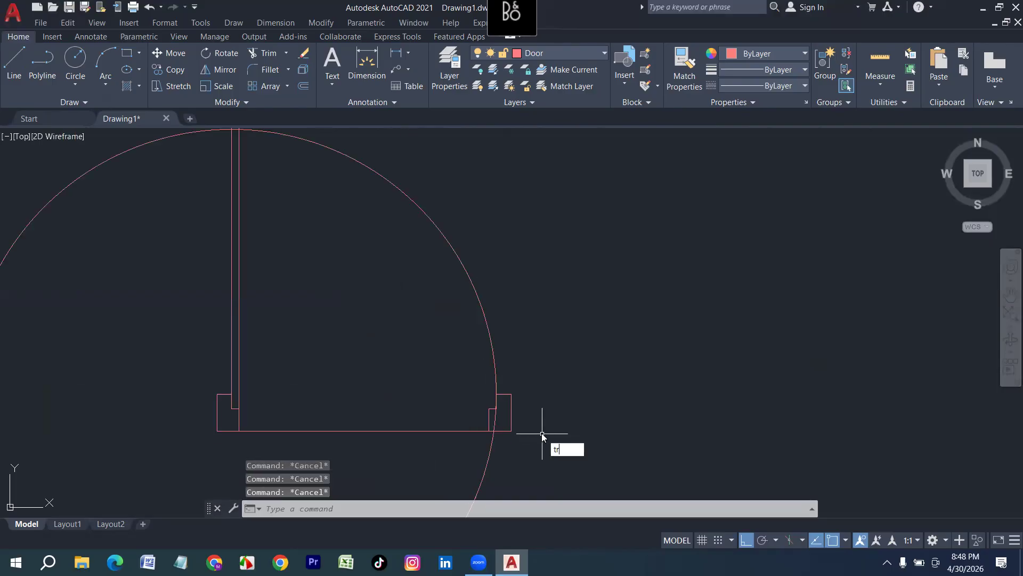
key("Return")
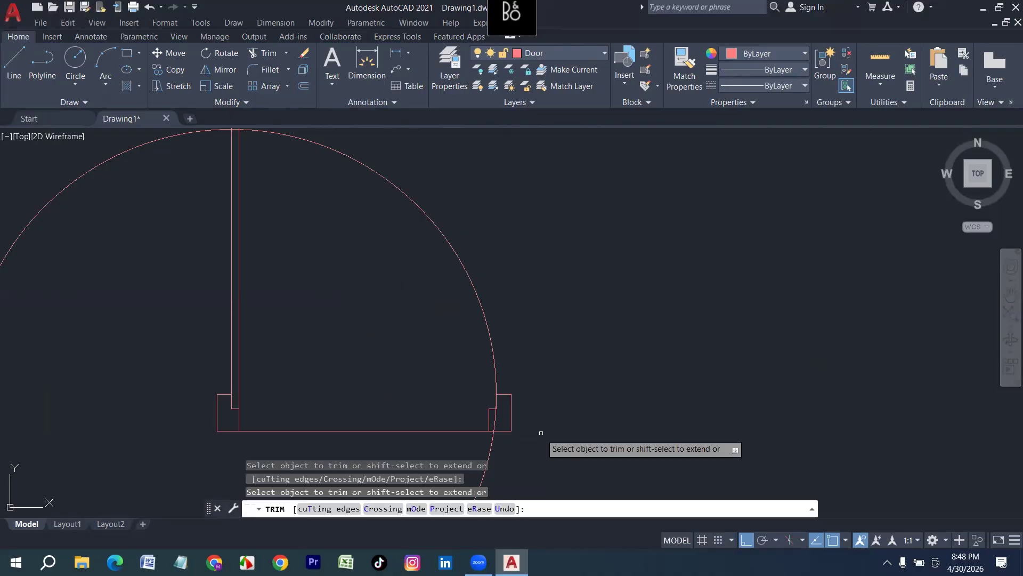
scroll(408, 341, "down", 4)
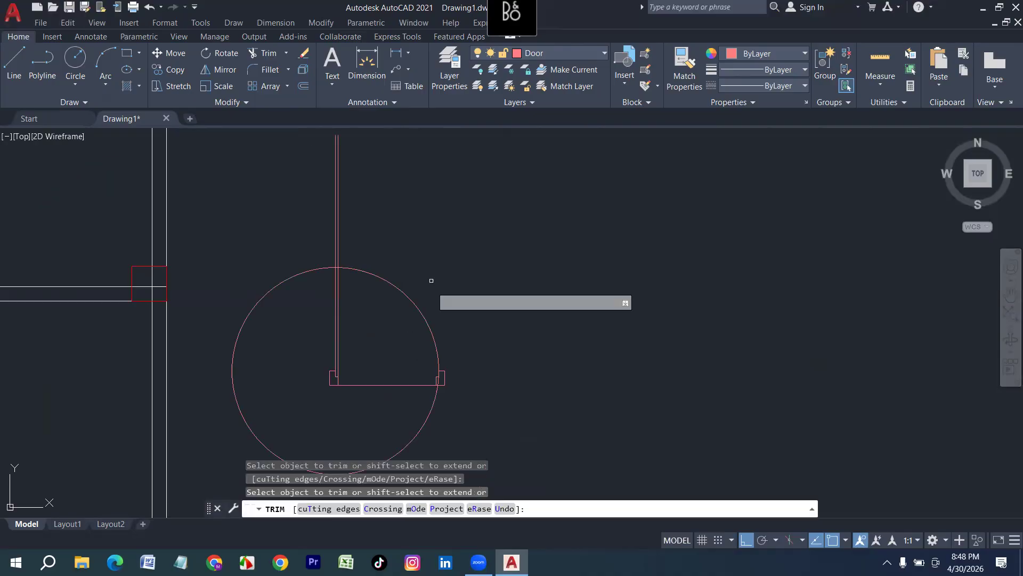
left_click_drag(431, 281, 421, 374)
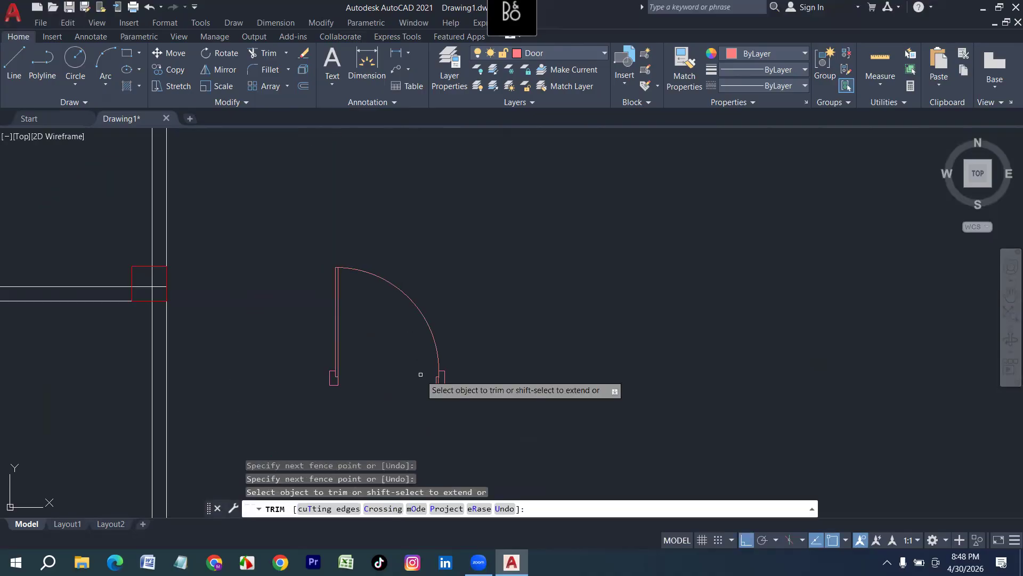
scroll(436, 382, "up", 8)
scroll(393, 337, "up", 5)
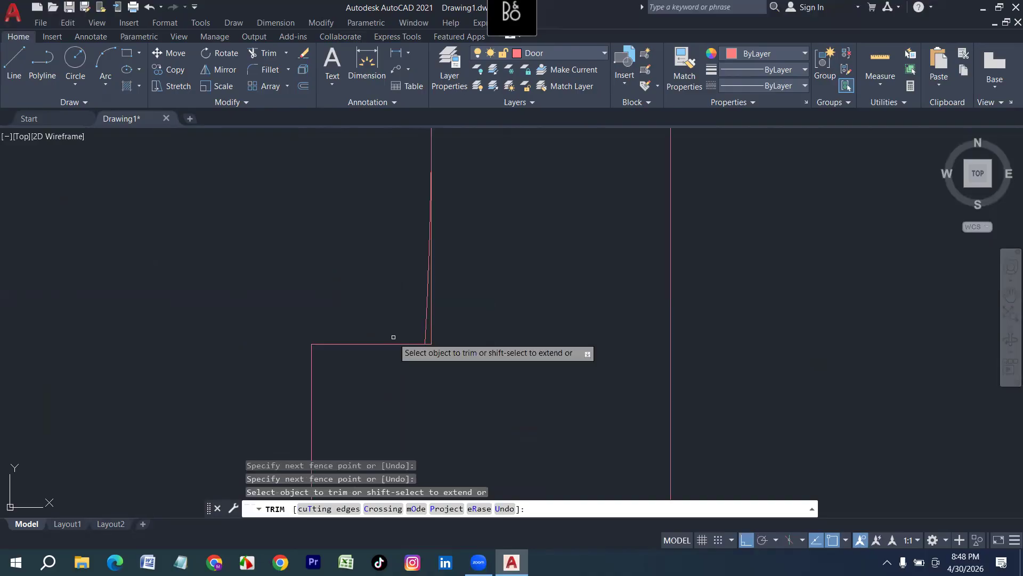
scroll(397, 335, "up", 2)
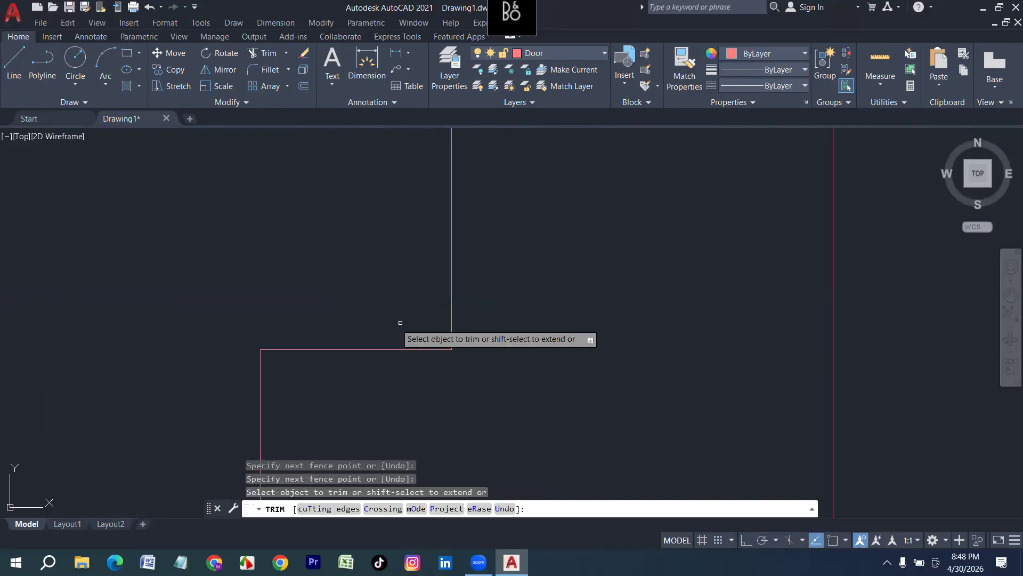
scroll(476, 388, "down", 10)
key("Escape")
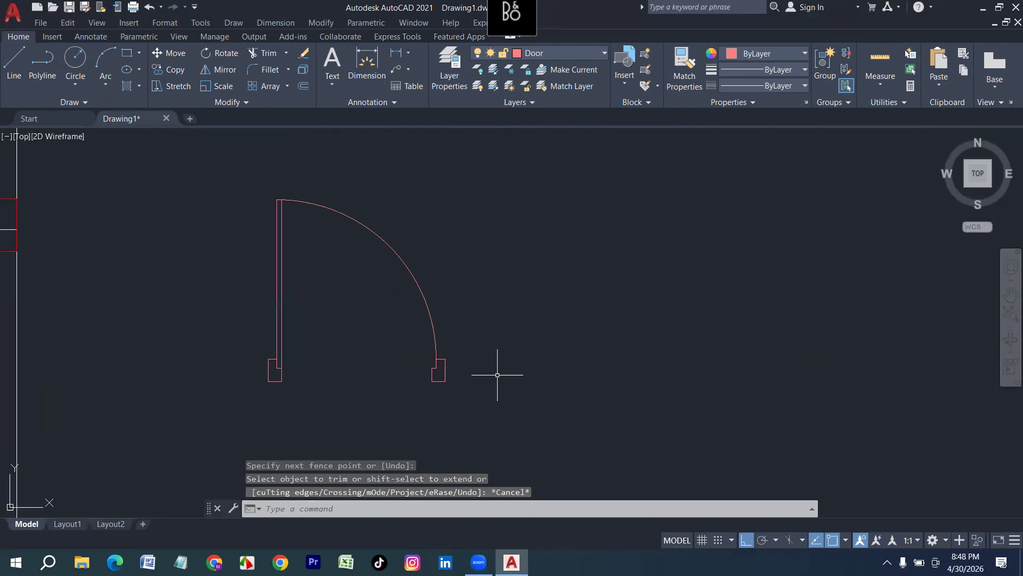
left_click(523, 415)
key("Escape")
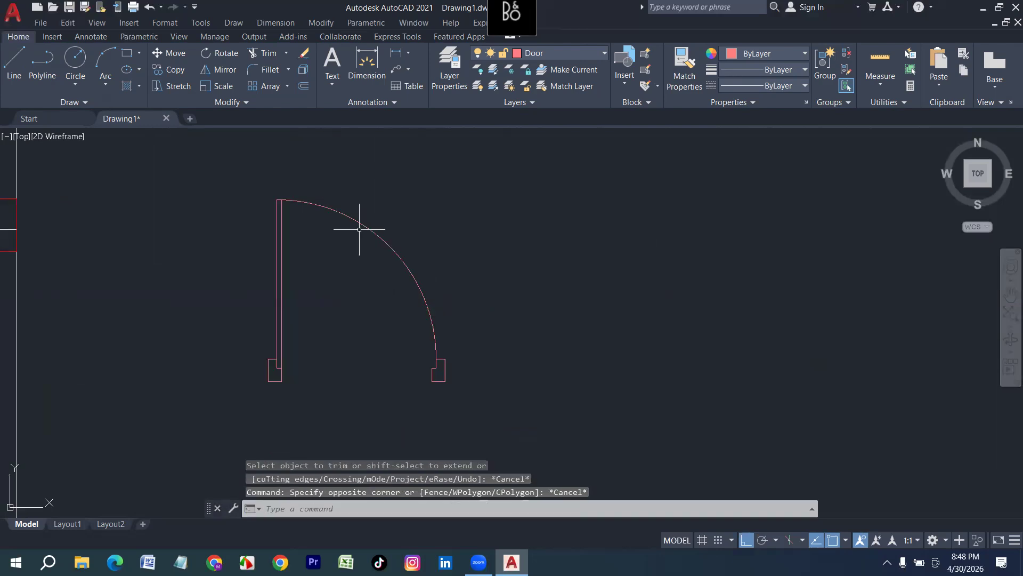
left_click(359, 229)
key("Escape")
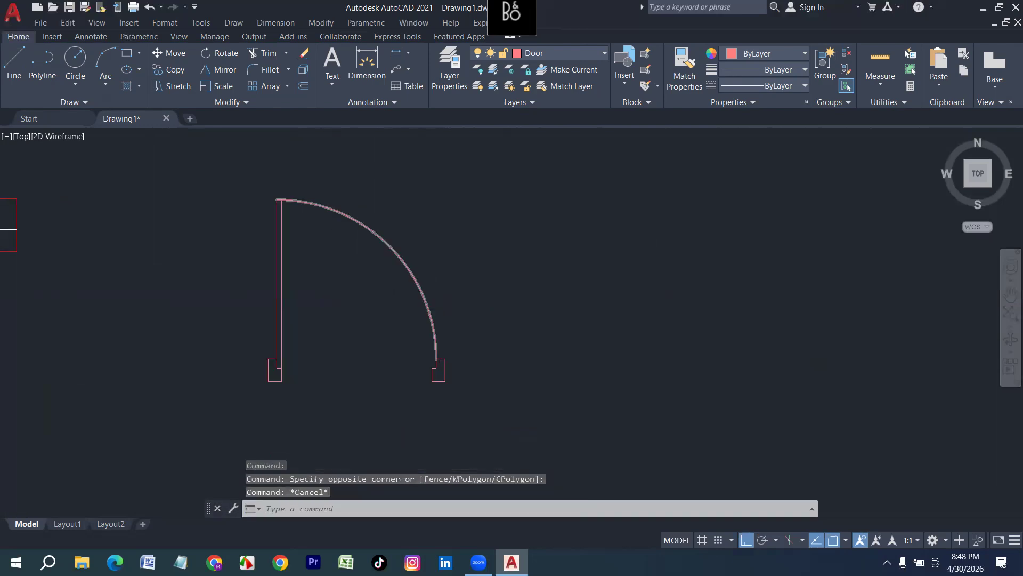
Convert the complete door drawing to a block named "single Door".
scroll(448, 342, "down", 4)
left_click(491, 389)
left_click(366, 263)
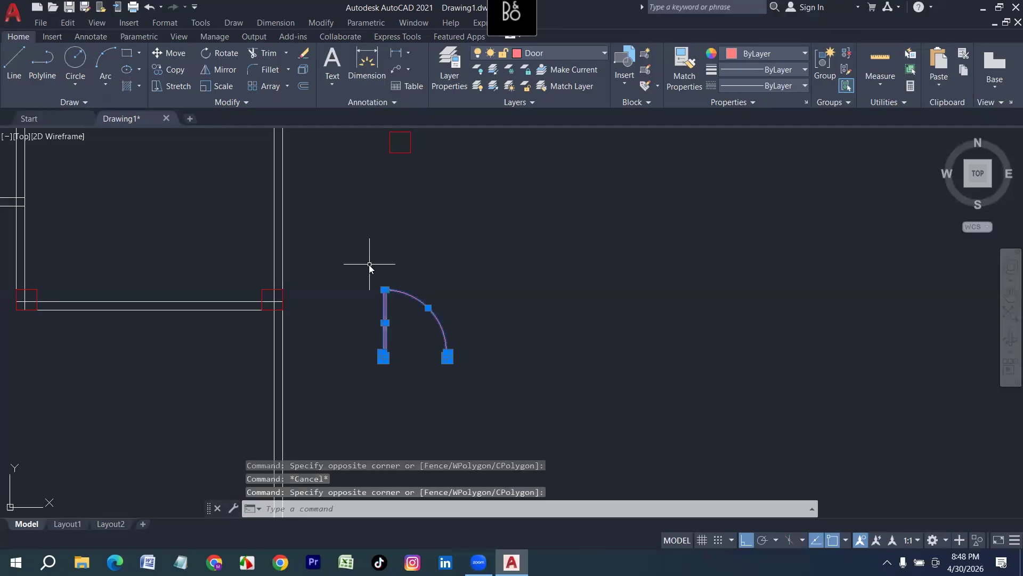
type("B")
key("Return")
type("sing")
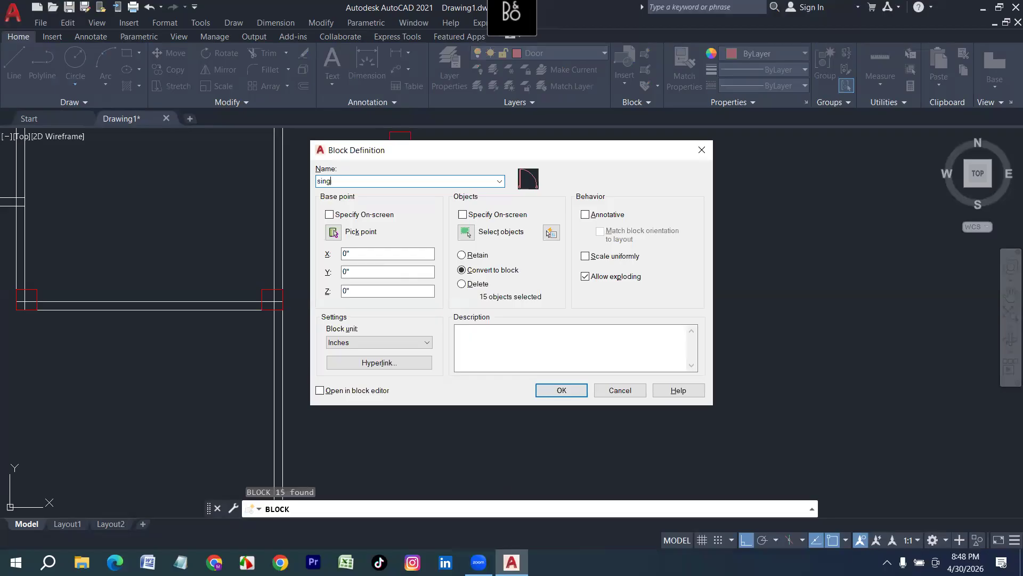
type("le Door")
key("Return")
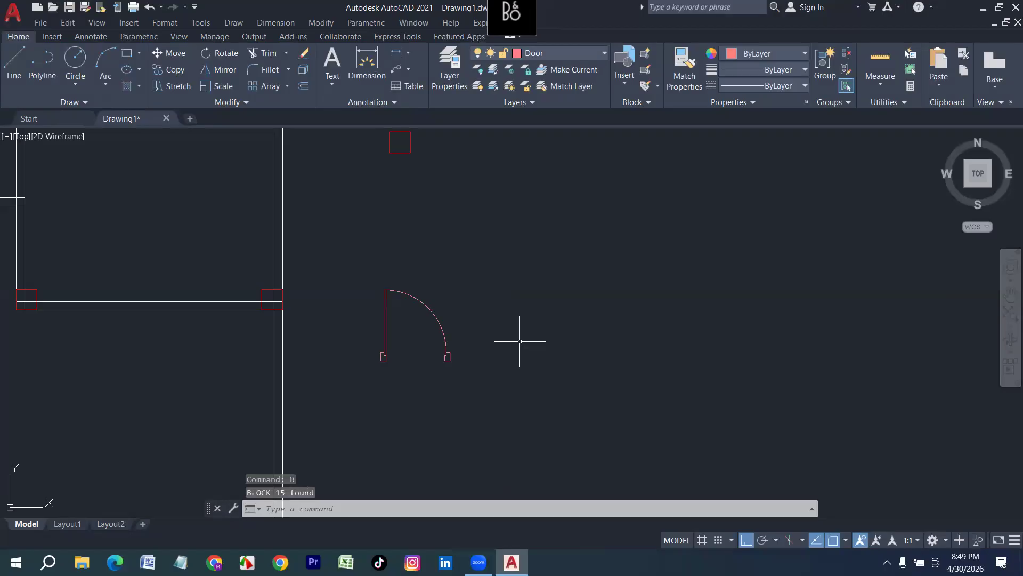
Move the single door block so its outer lower-left corner meets the lower-right corner of the column at the upper-right room's lower-left corner.
scroll(520, 341, "down", 3)
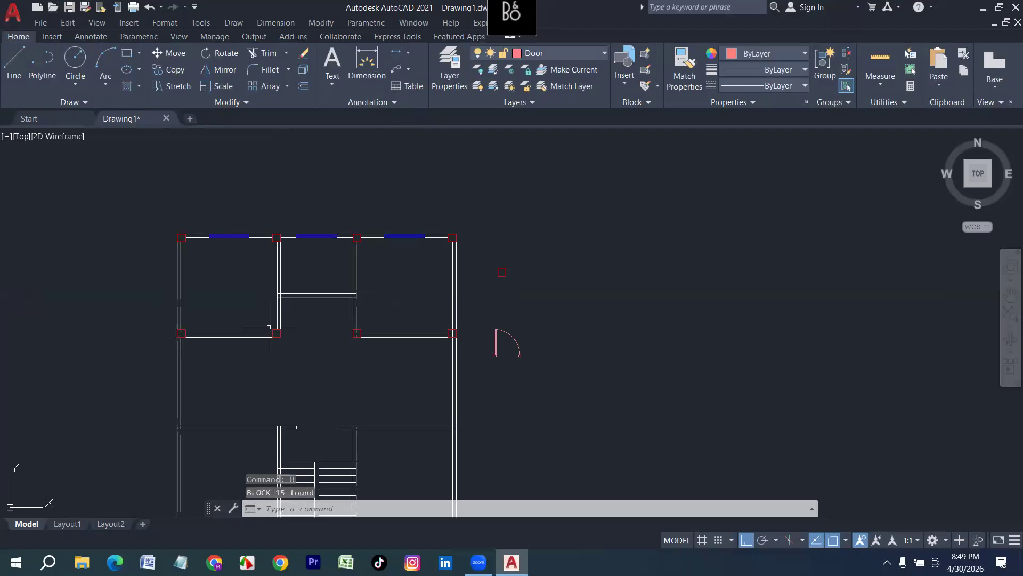
scroll(269, 327, "up", 2)
left_click(616, 336)
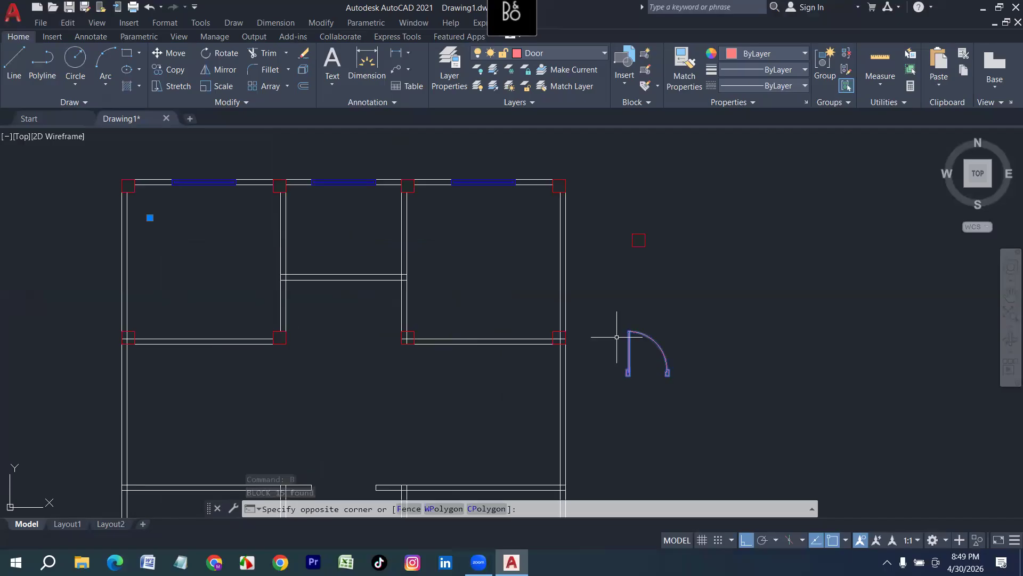
left_click(422, 329)
scroll(422, 329, "up", 3)
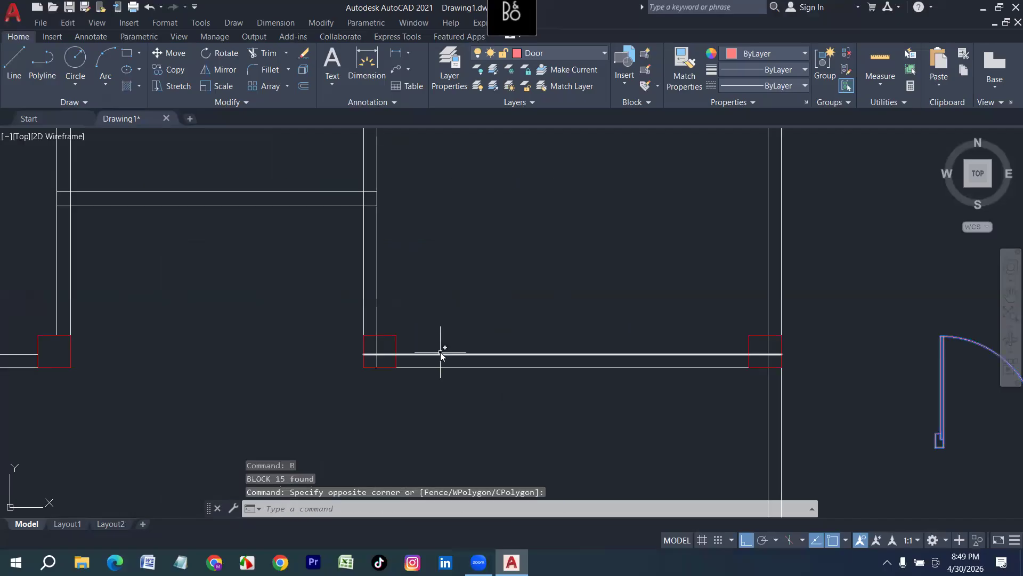
scroll(441, 350, "down", 3)
type("m")
key("Return")
scroll(612, 407, "up", 5)
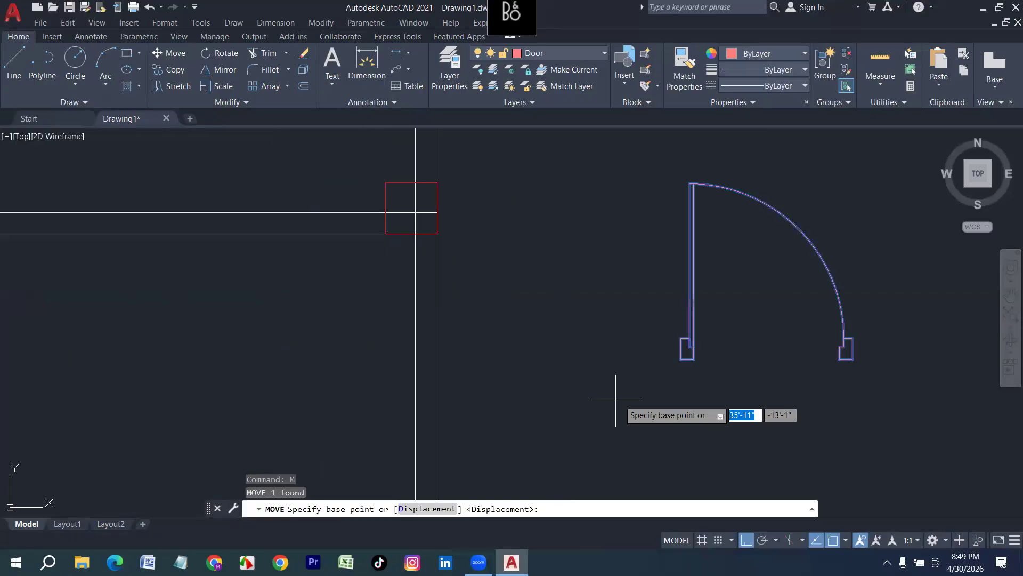
left_click(674, 356)
scroll(675, 373, "down", 5)
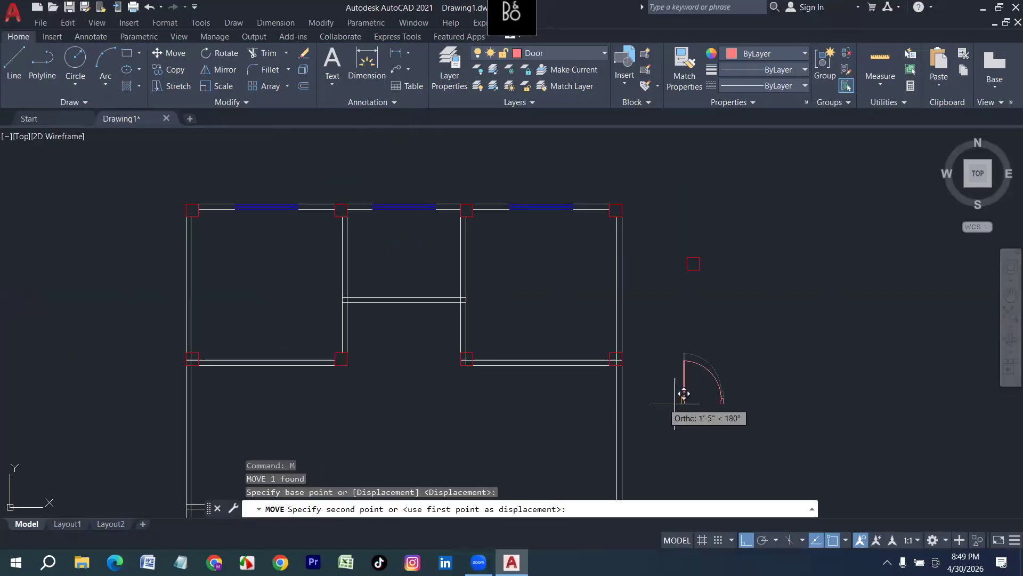
scroll(467, 352, "up", 6)
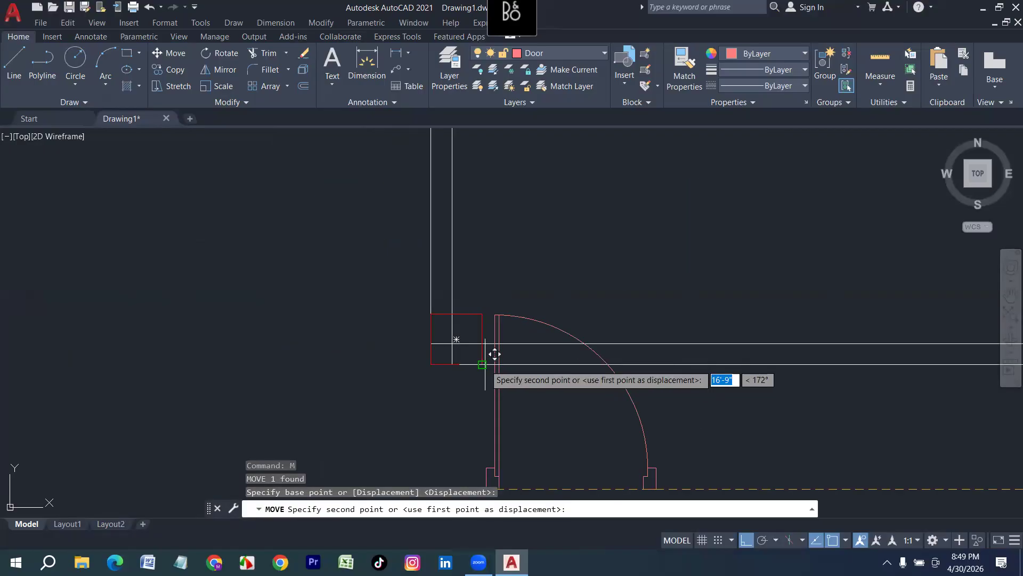
left_click(483, 365)
Mirror the door block into the upper-left room about a vertical line through the middle window's midpoint, keeping the original.
scroll(455, 412, "down", 2)
scroll(455, 411, "down", 2)
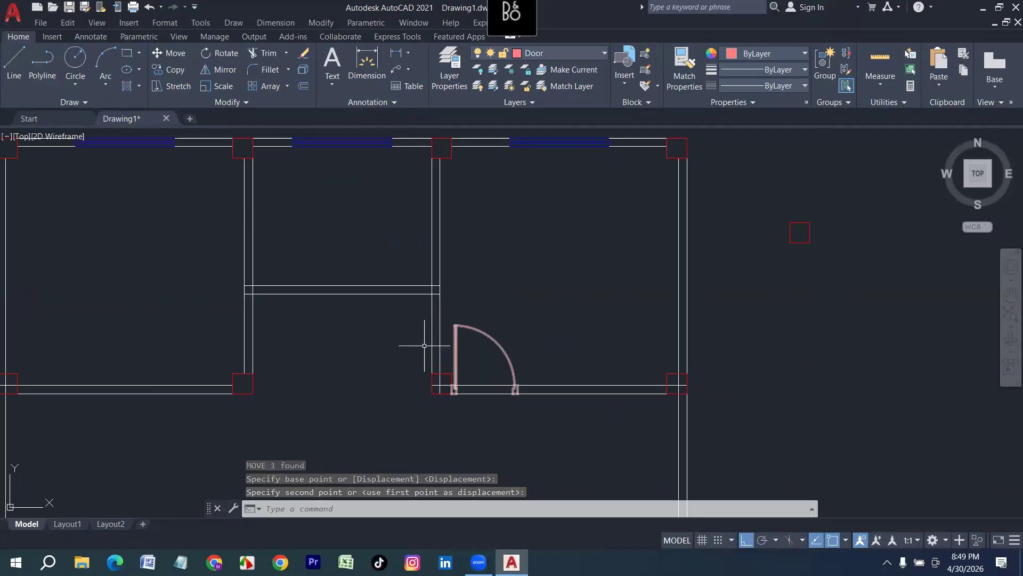
left_click(497, 363)
left_click(501, 288)
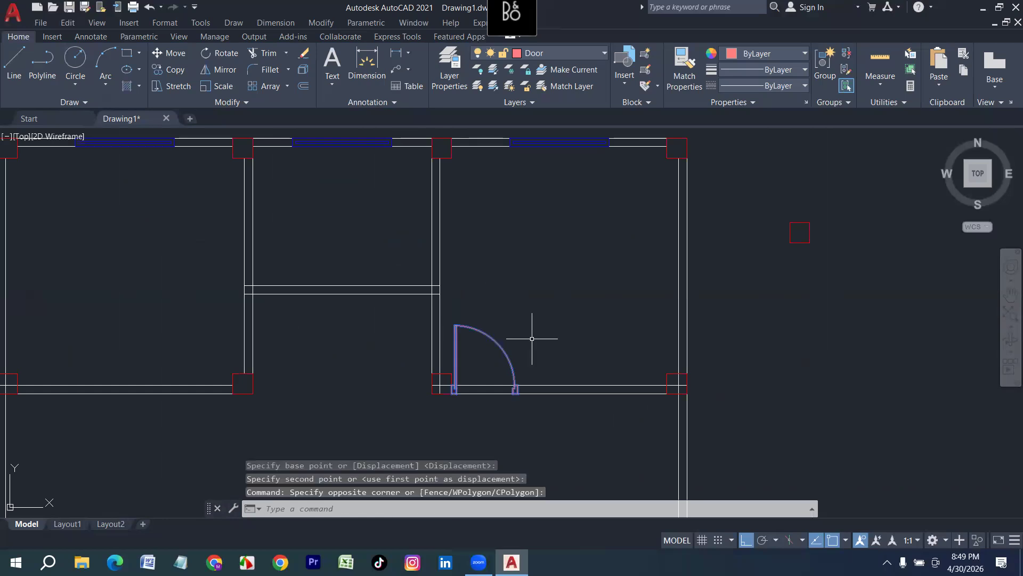
type("mi")
key("Return")
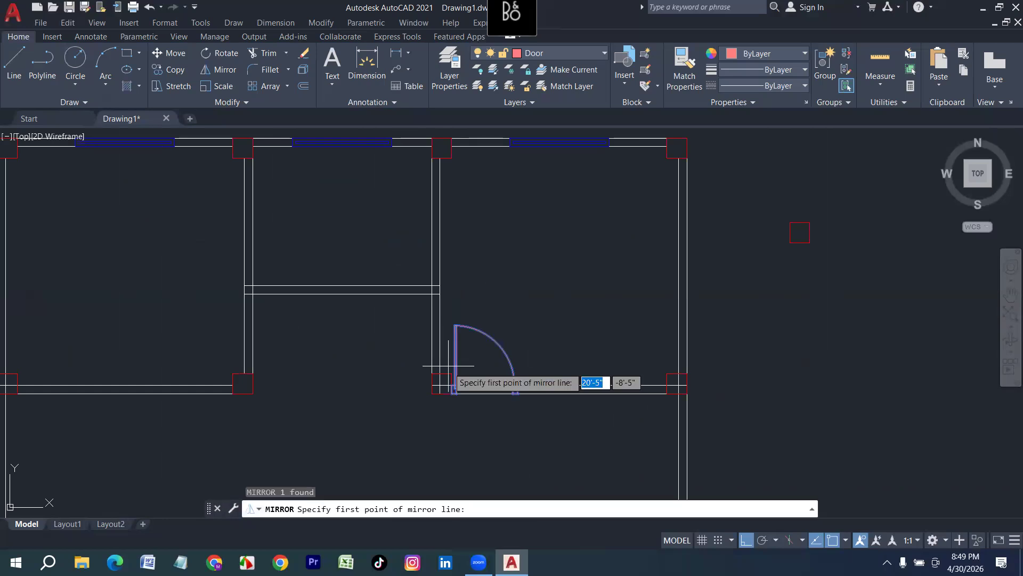
scroll(449, 366, "down", 2)
left_click(382, 230)
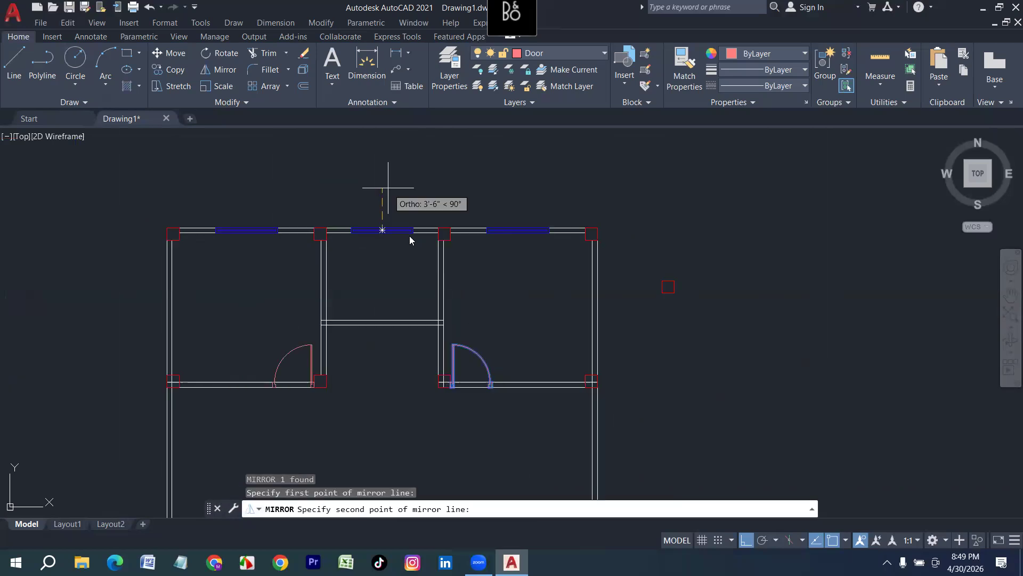
left_click(388, 188)
key("Return")
Trim away the wall lines crossing the door openings of the upper-left and upper-right rooms.
scroll(303, 391, "up", 6)
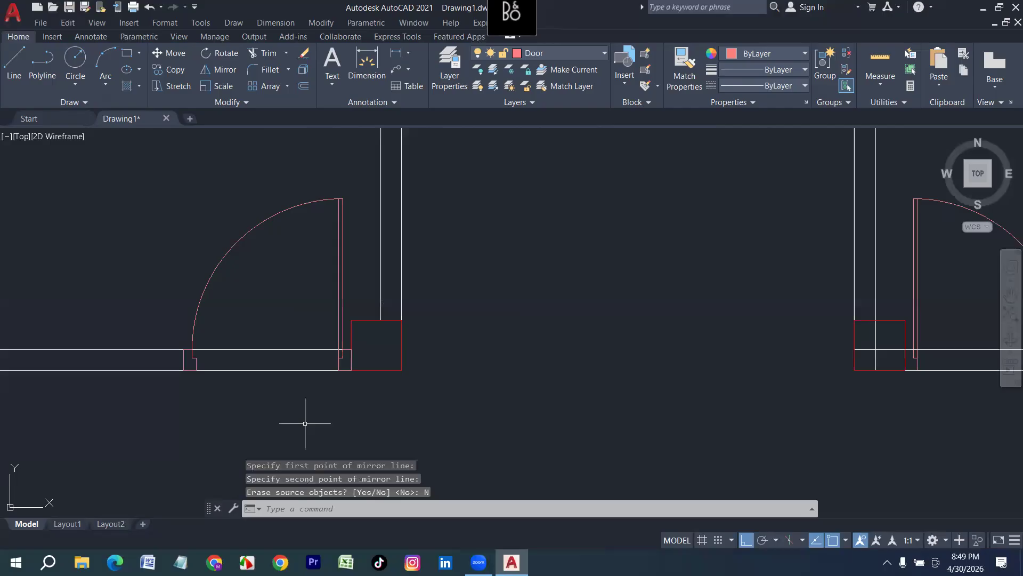
type("tr")
key("Return")
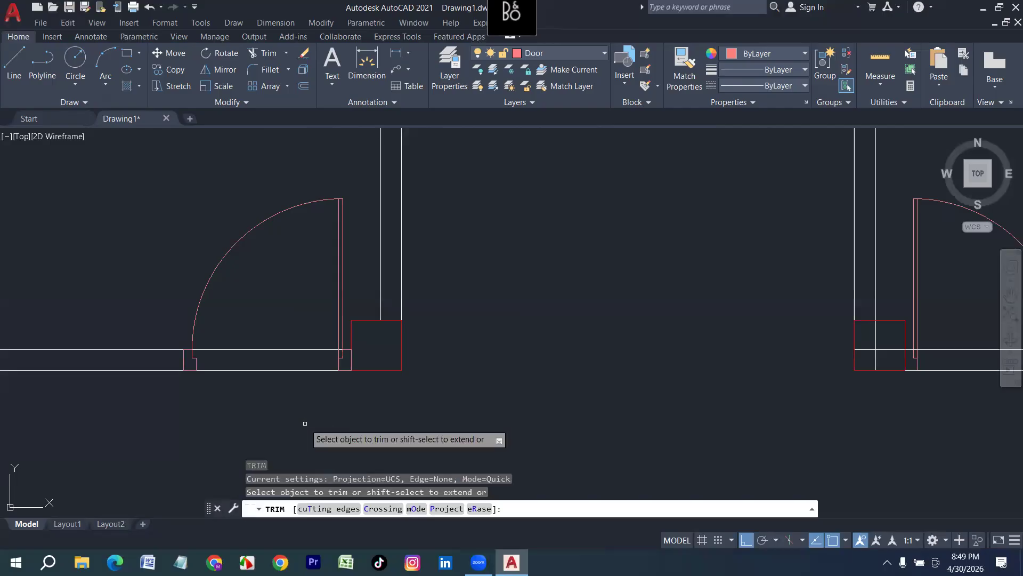
left_click_drag(249, 381, 249, 354)
scroll(249, 355, "down", 5)
scroll(417, 385, "up", 5)
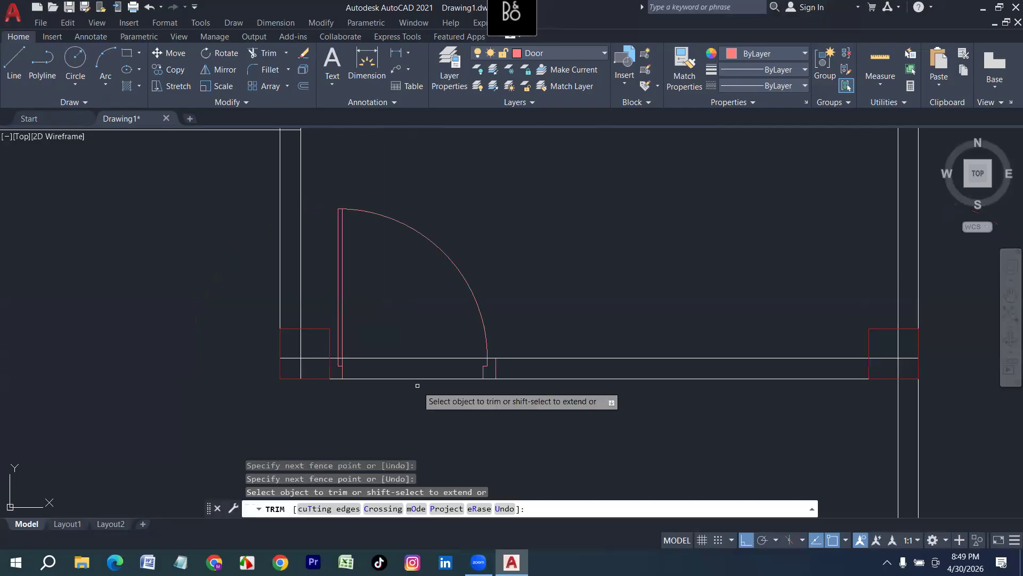
scroll(313, 359, "up", 4)
left_click_drag(320, 367, 249, 370)
scroll(480, 362, "down", 4)
scroll(451, 373, "up", 4)
mouse_move(450, 373)
left_mouse_down()
mouse_move(407, 367)
mouse_move(556, 387)
left_mouse_up()
scroll(555, 386, "down", 4)
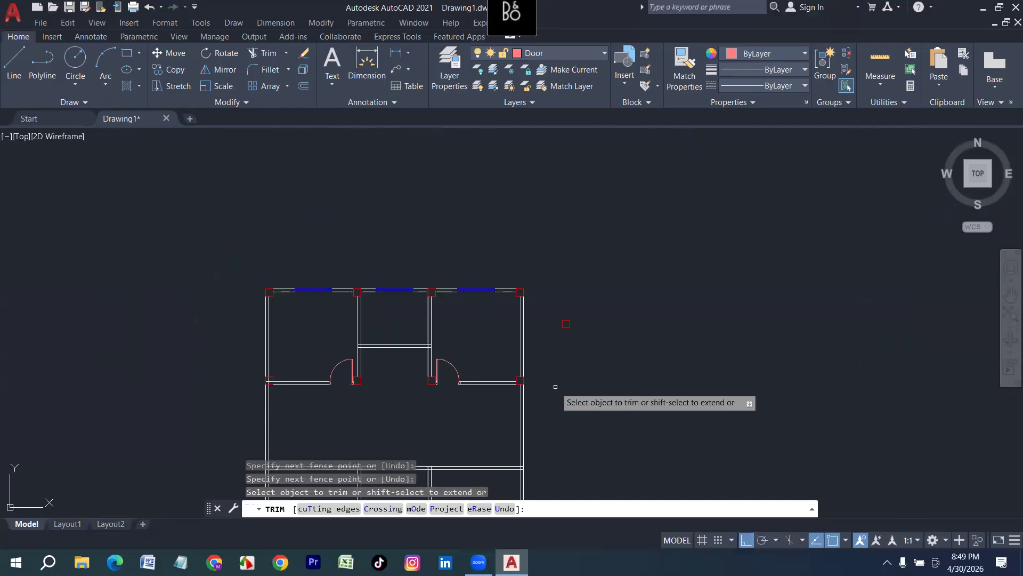
scroll(436, 408, "up", 2)
key("Escape")
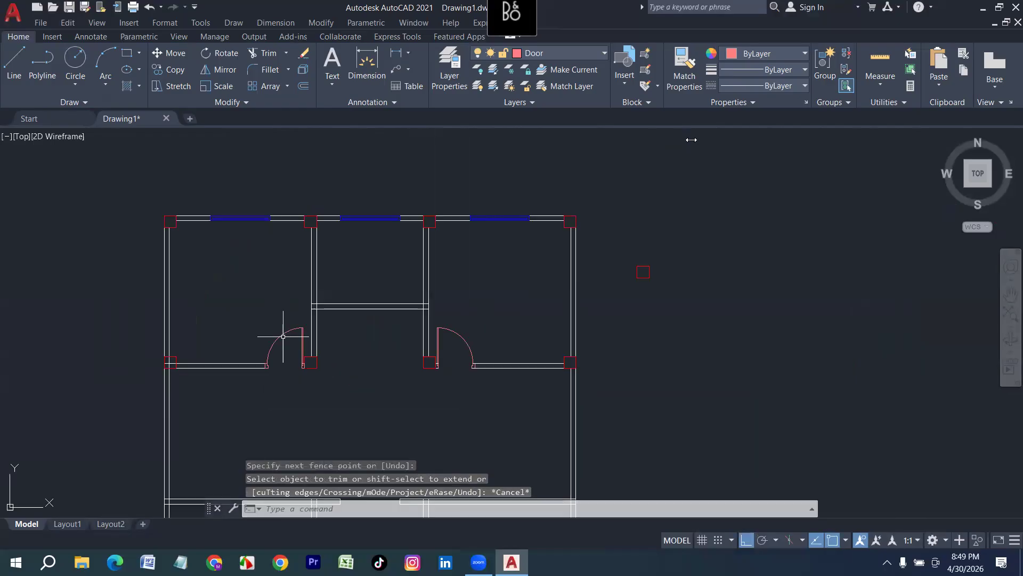
Make the Text layer current and start a multiline text box in the upper-left room with a text height of 10".
left_click(559, 53)
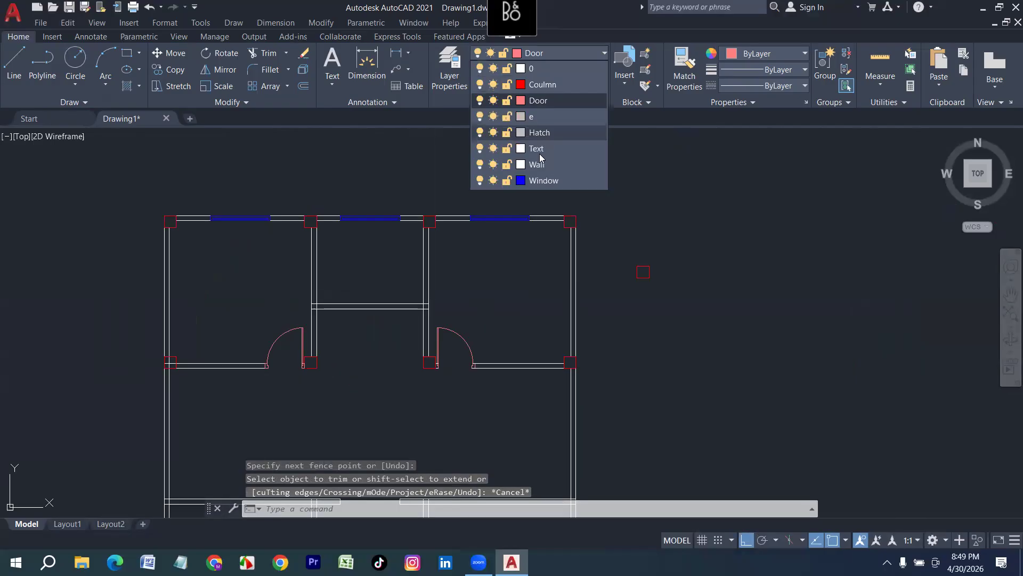
left_click(539, 148)
scroll(227, 299, "up", 2)
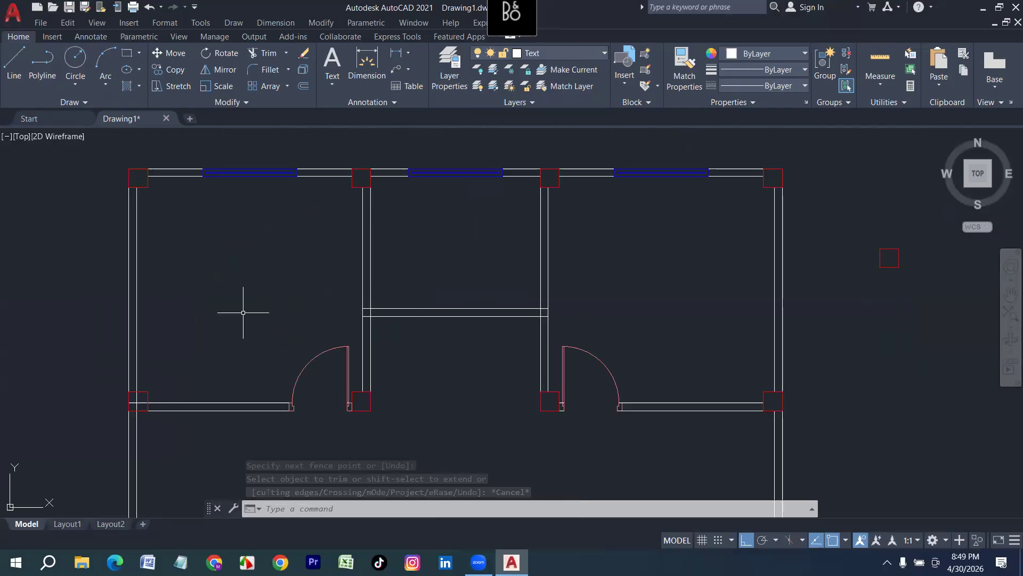
key("Escape")
type("T")
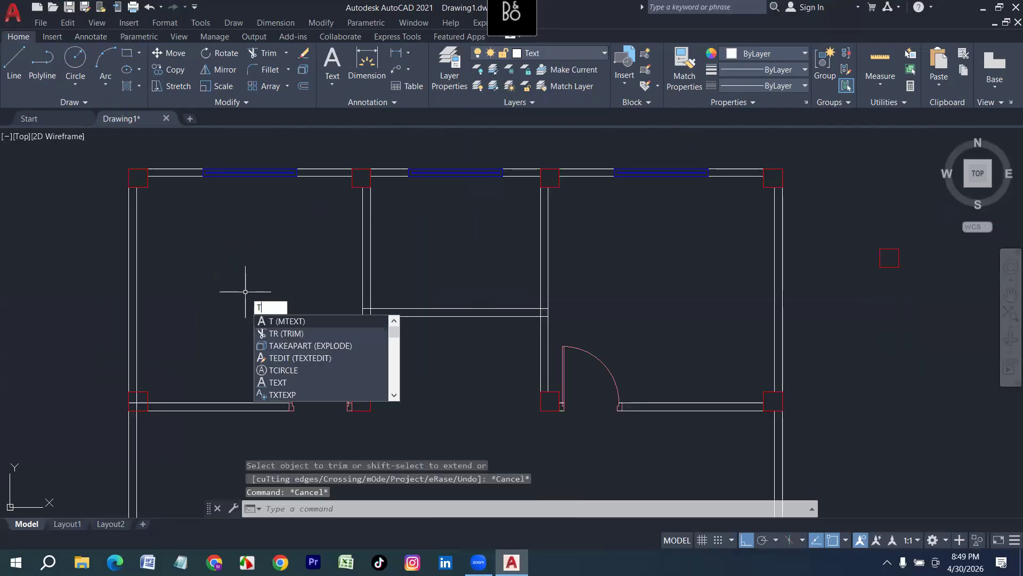
key("Return")
left_click(190, 237)
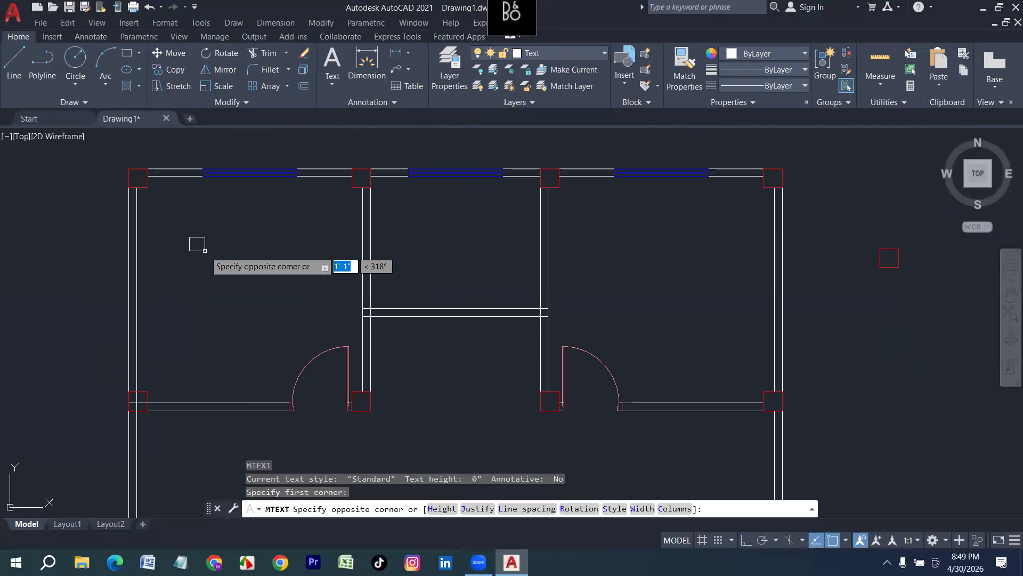
left_click(314, 317)
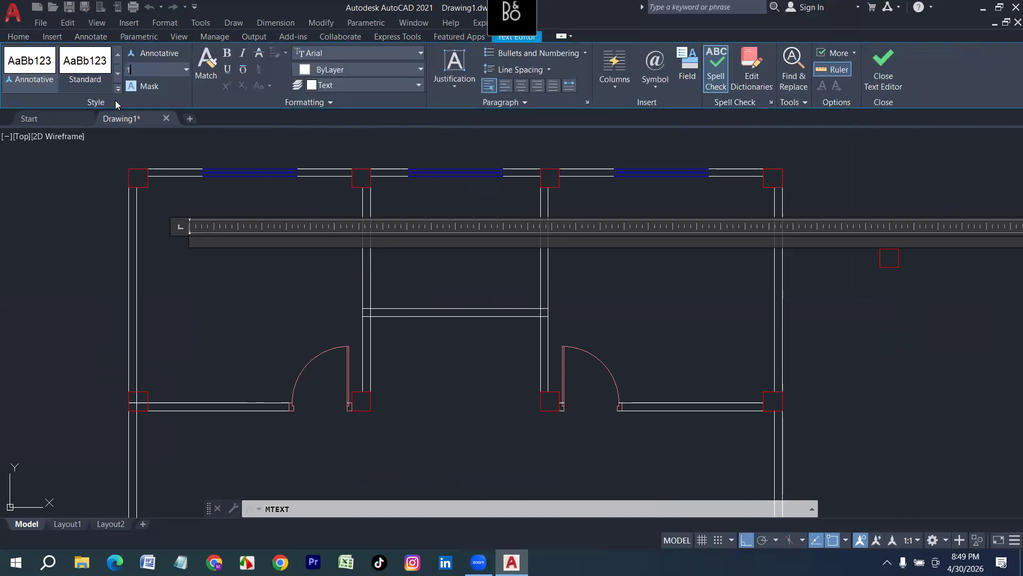
scroll(244, 291, "down", 5)
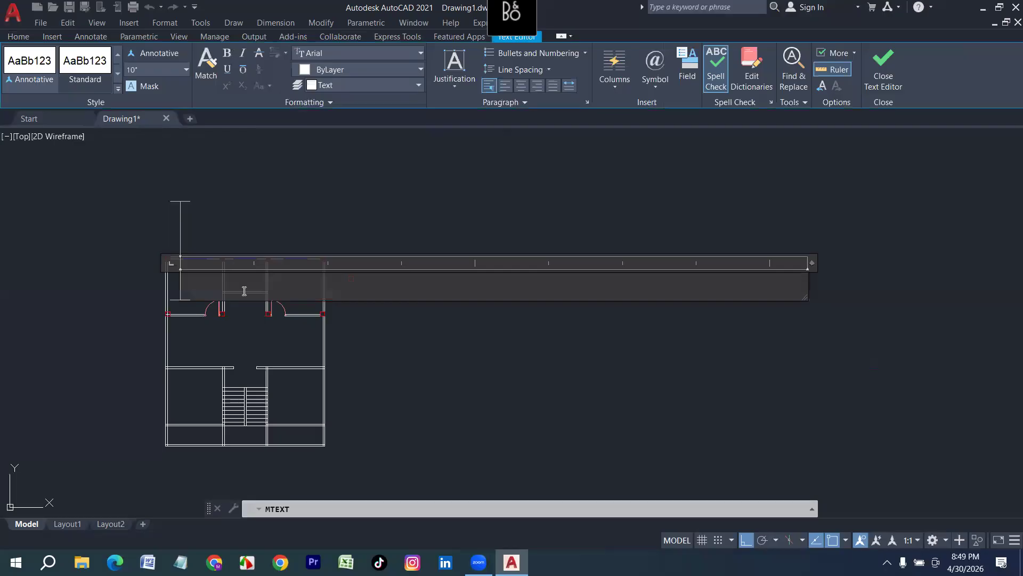
Enter the room label "Bed Room" with 12'-0"x12'-0" on a second line, and centre both lines.
type("B")
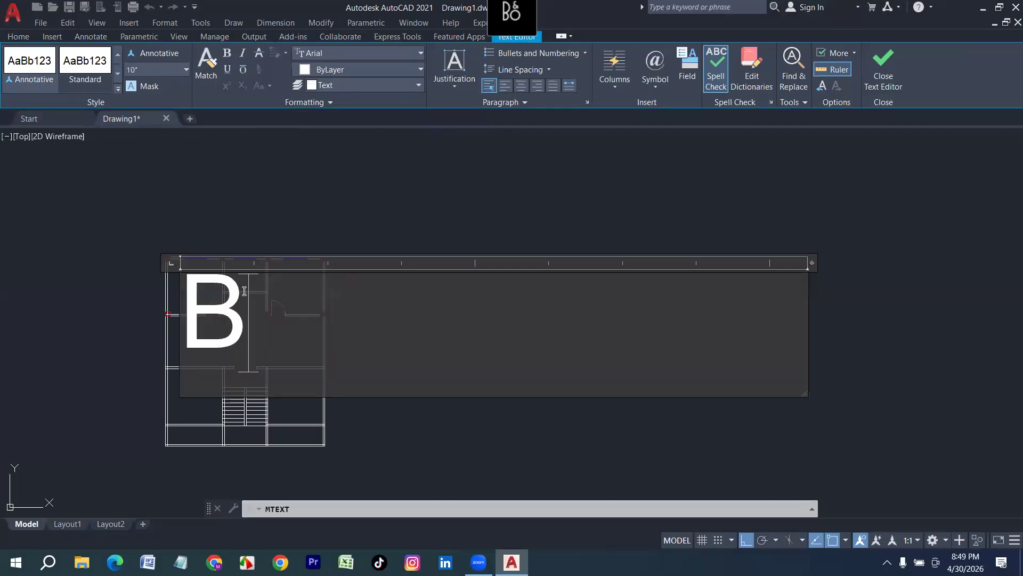
type("ed Roo")
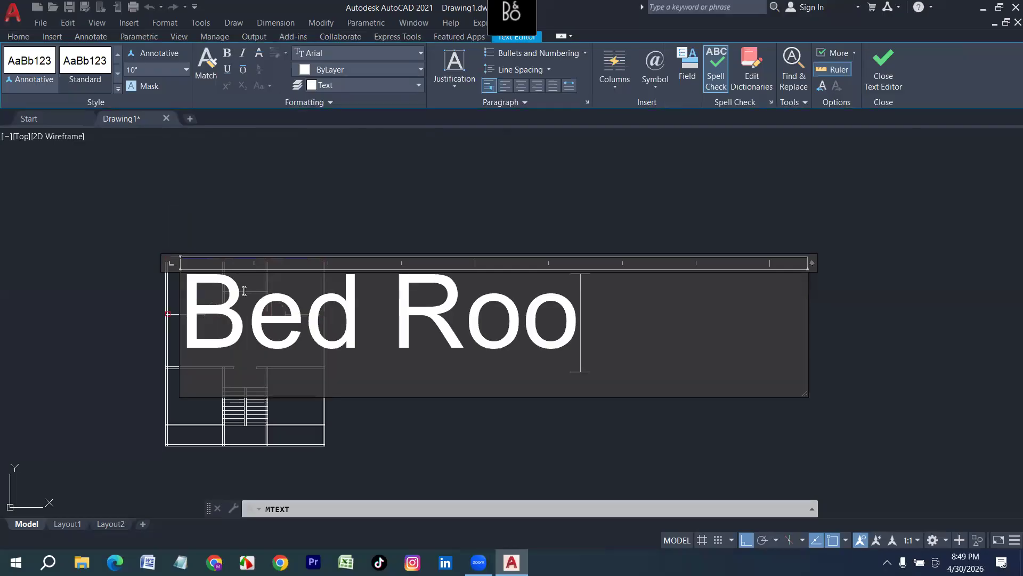
type("m")
key("Return")
type("12'")
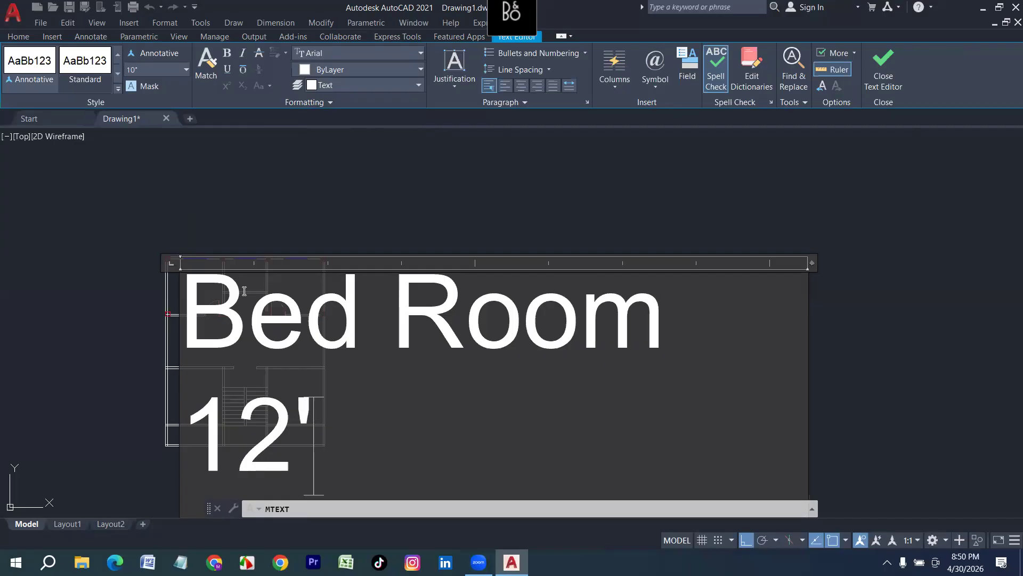
type("-0\"")
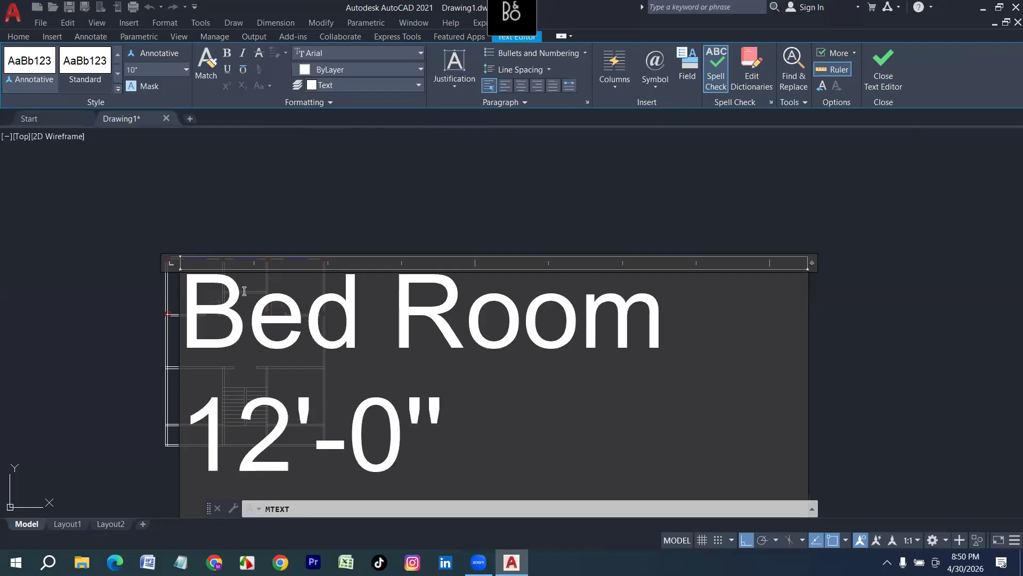
type("x")
type("12")
type("'")
type("-0''")
key("ctrl+a")
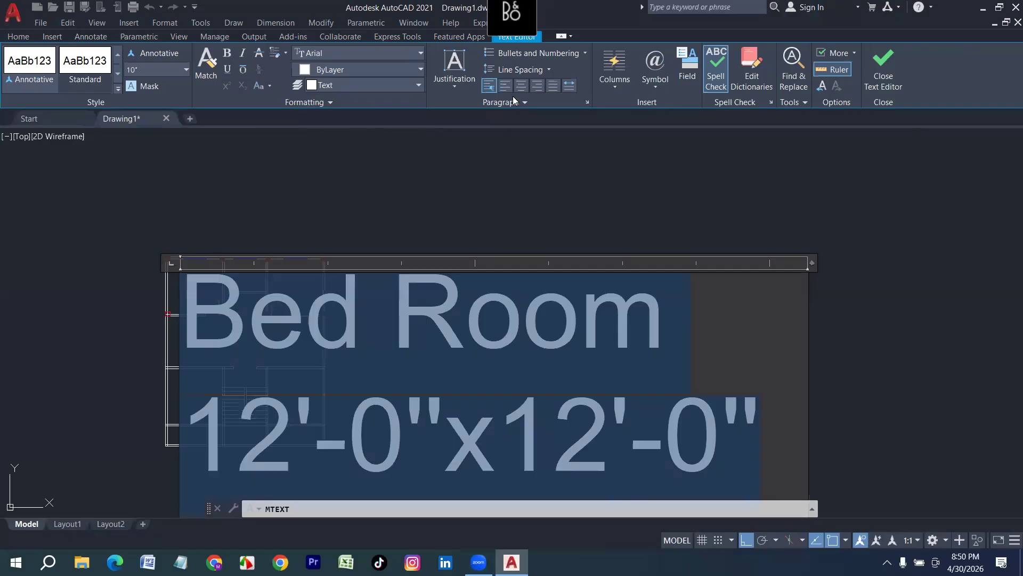
left_click(521, 85)
left_click(330, 219)
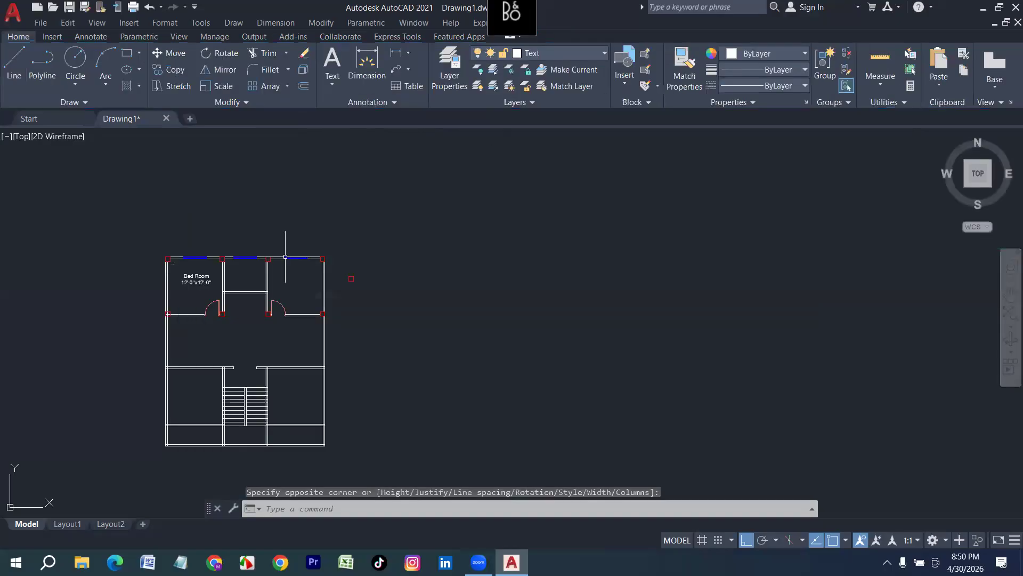
scroll(210, 284, "up", 4)
scroll(179, 272, "up", 4)
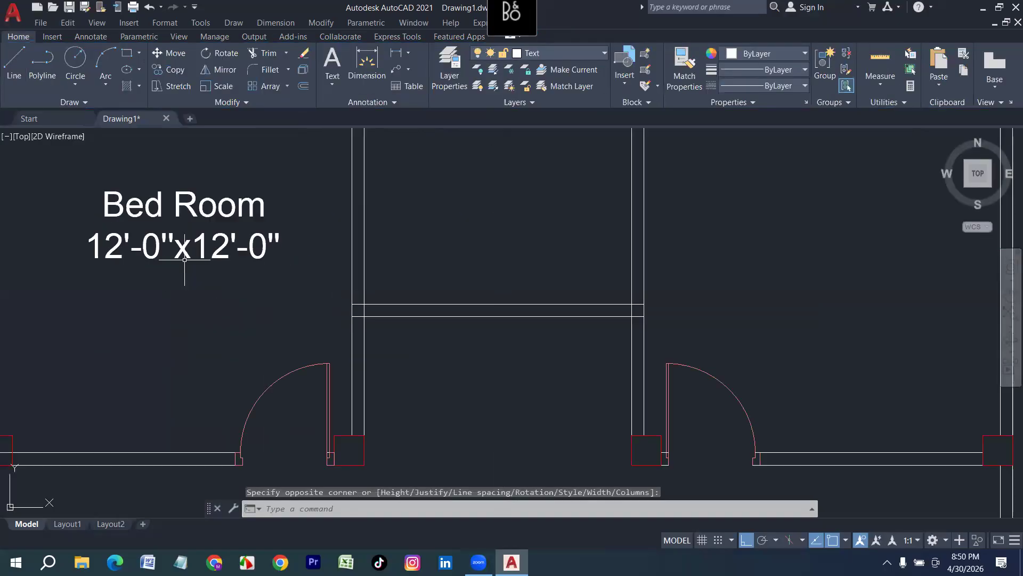
Delete the spare column square lying outside the floor plan.
scroll(184, 260, "down", 8)
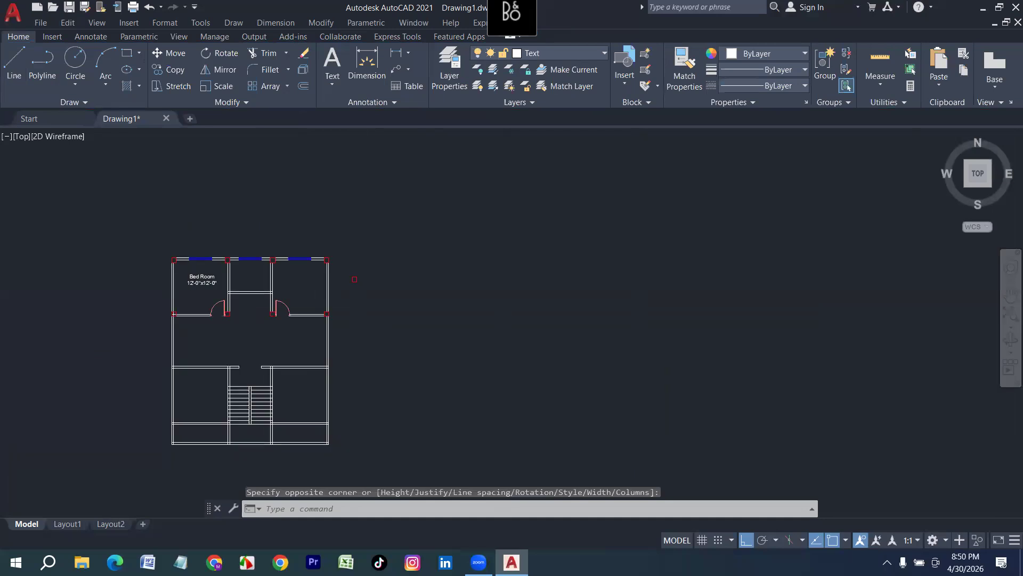
left_click(415, 289)
left_click(334, 206)
key("Delete")
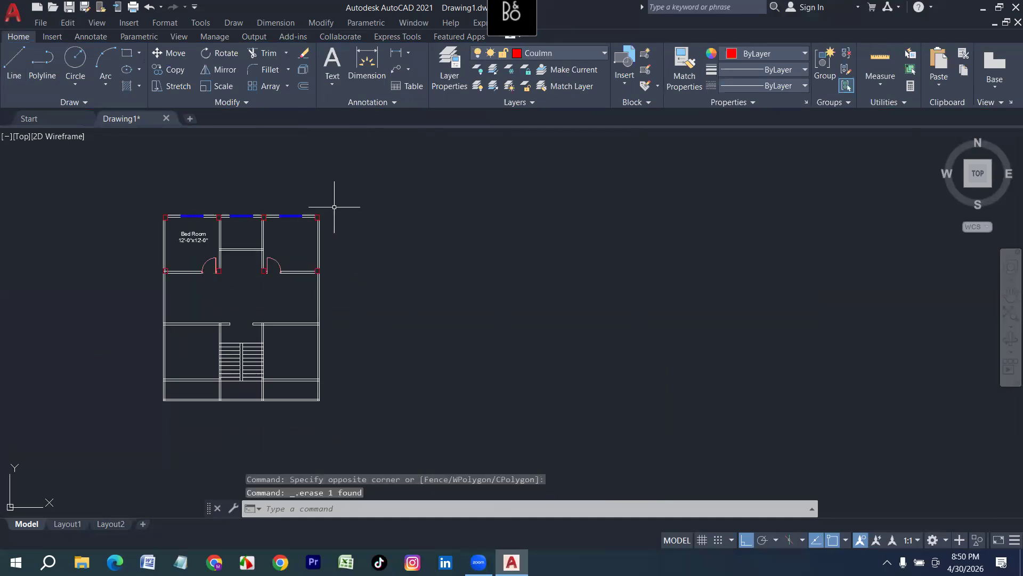
Copy the entire floor plan twice to the right of the original, keeping all three plans in one horizontal row.
left_click(415, 438)
left_click(133, 186)
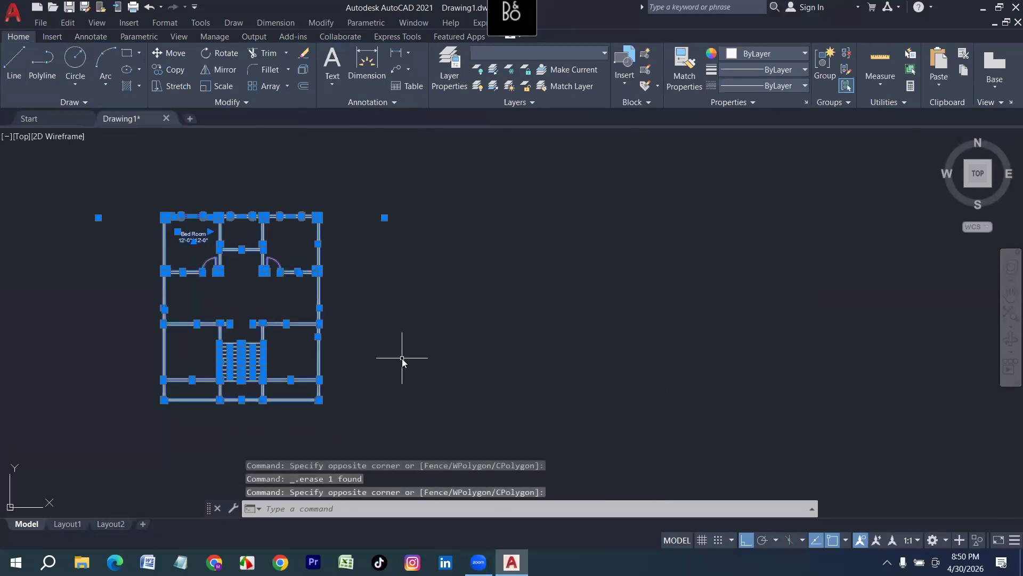
type("Cp")
key("Return")
left_click(259, 347)
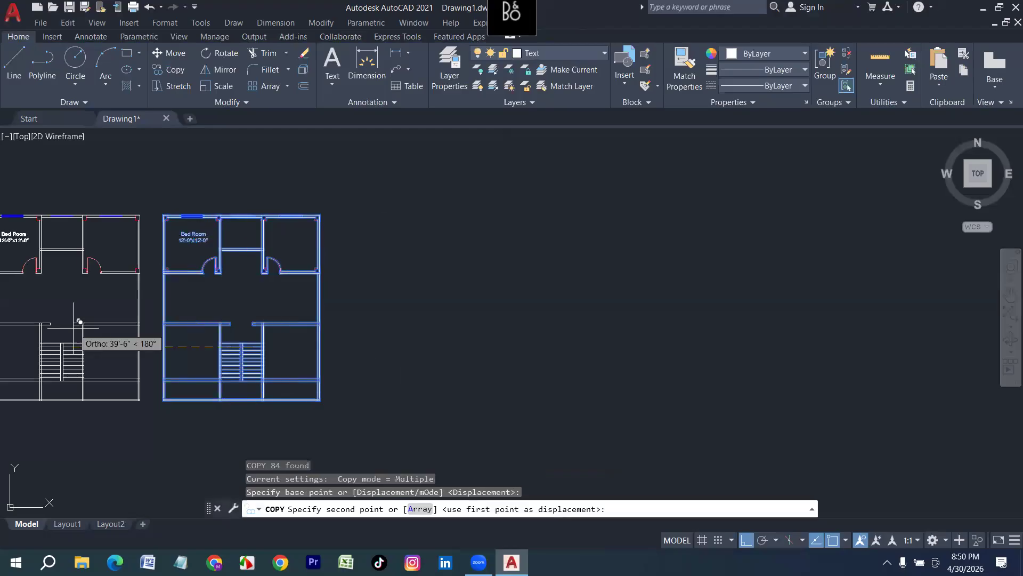
scroll(79, 322, "down", 3)
left_click(398, 335)
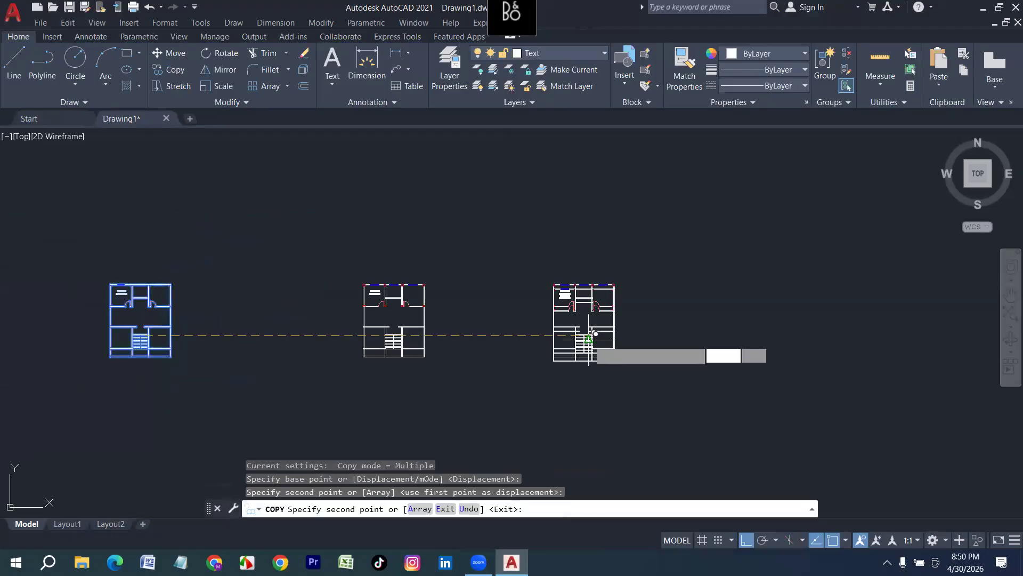
left_click(588, 334)
key("Escape")
scroll(319, 265, "up", 6)
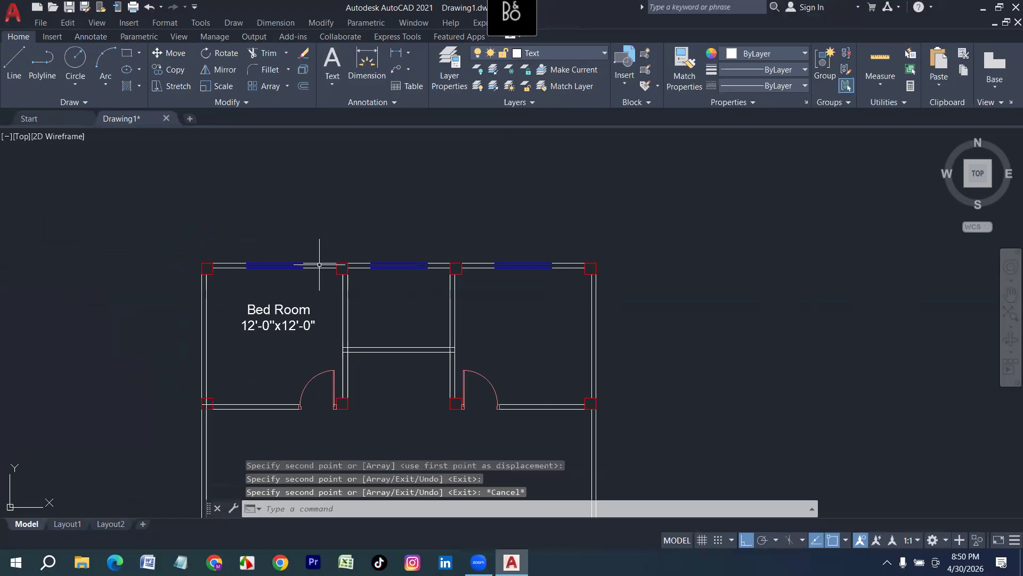
scroll(365, 259, "down", 2)
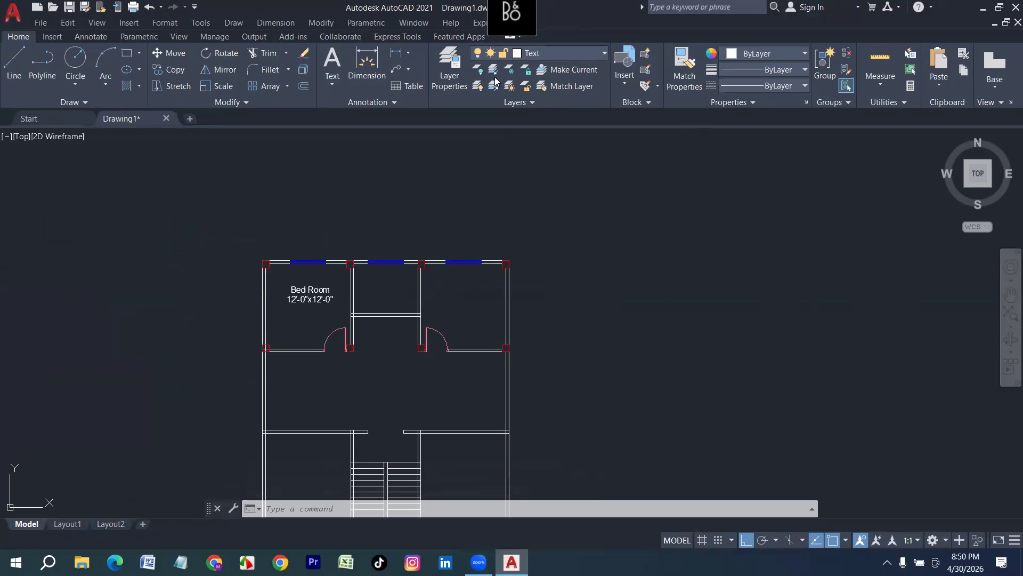
Reduce the middle floor plan copy to its columns by erasing it with the Coulmn layer off, and turn that layer back on.
left_click(512, 53)
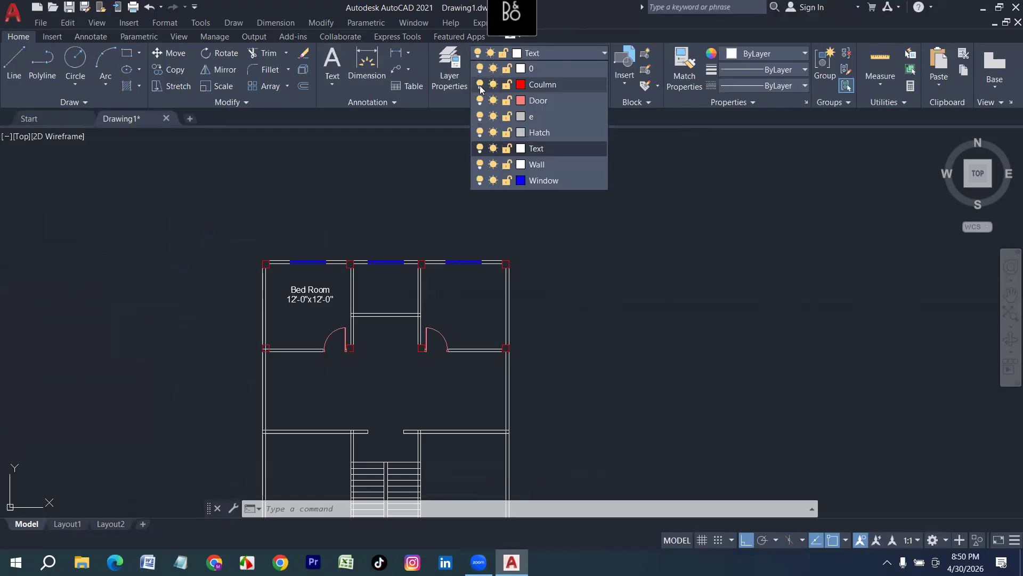
left_click(480, 85)
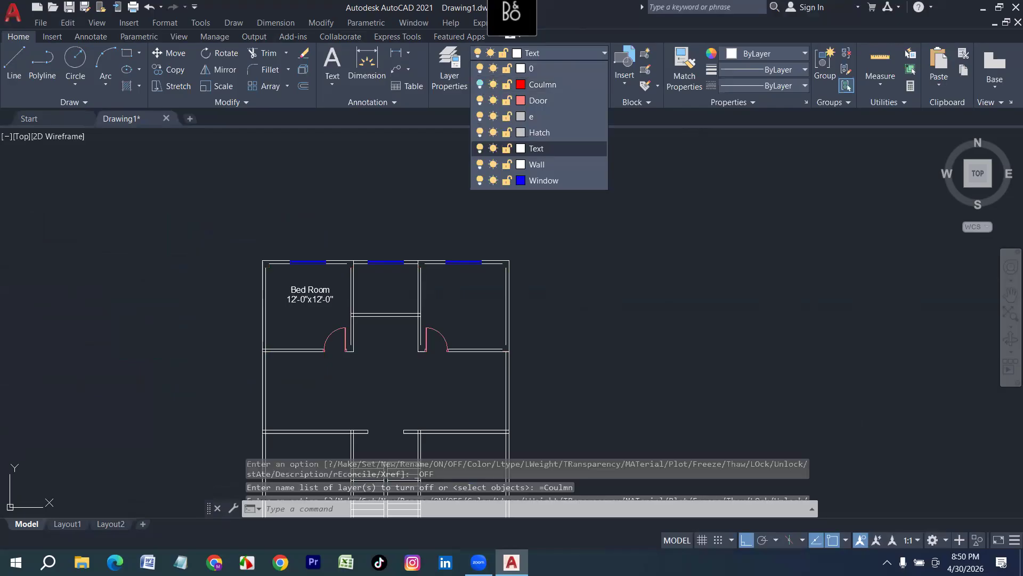
scroll(419, 239, "down", 2)
left_click(490, 212)
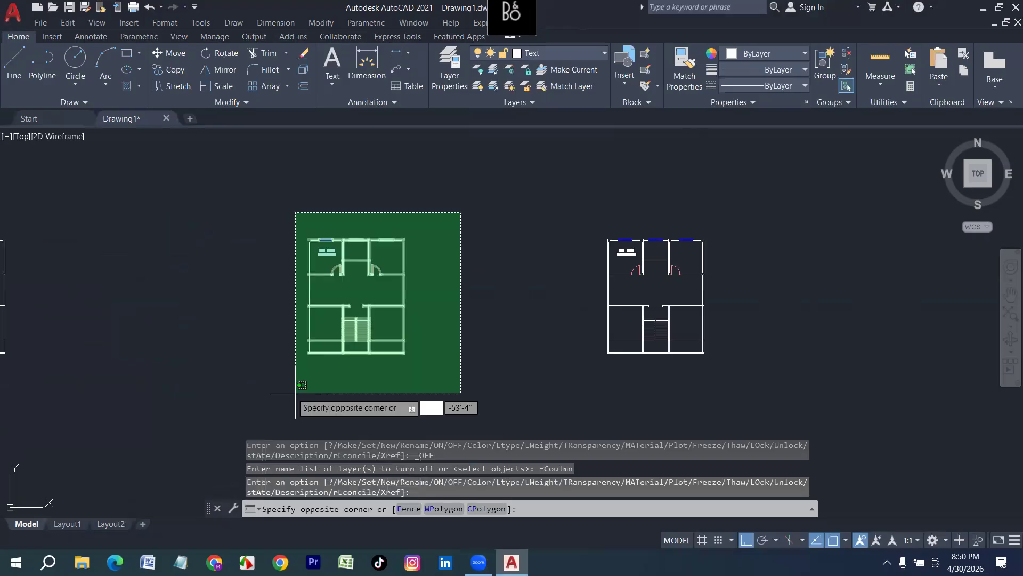
left_click(297, 407)
key("Delete")
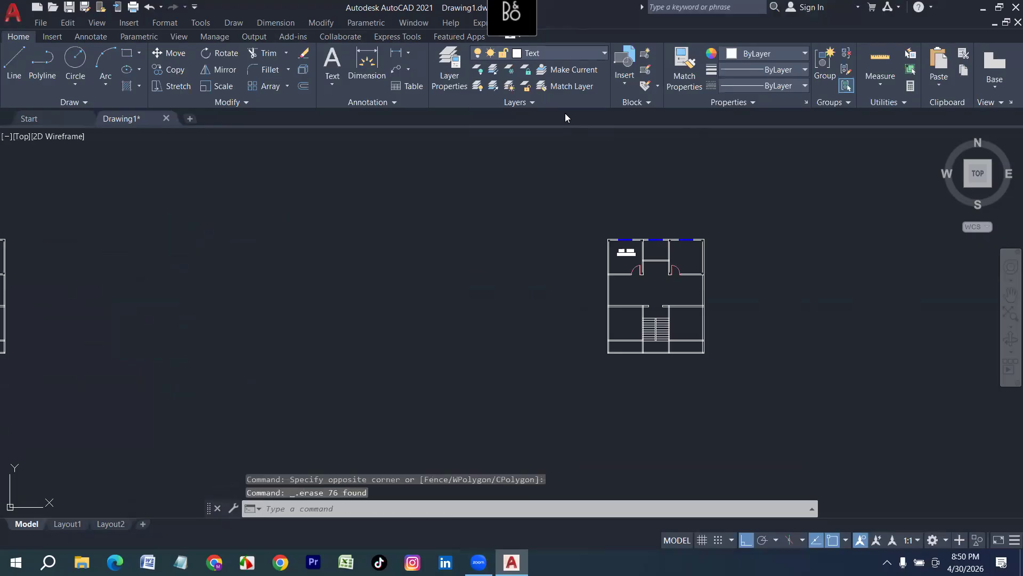
left_click(555, 53)
left_click(480, 85)
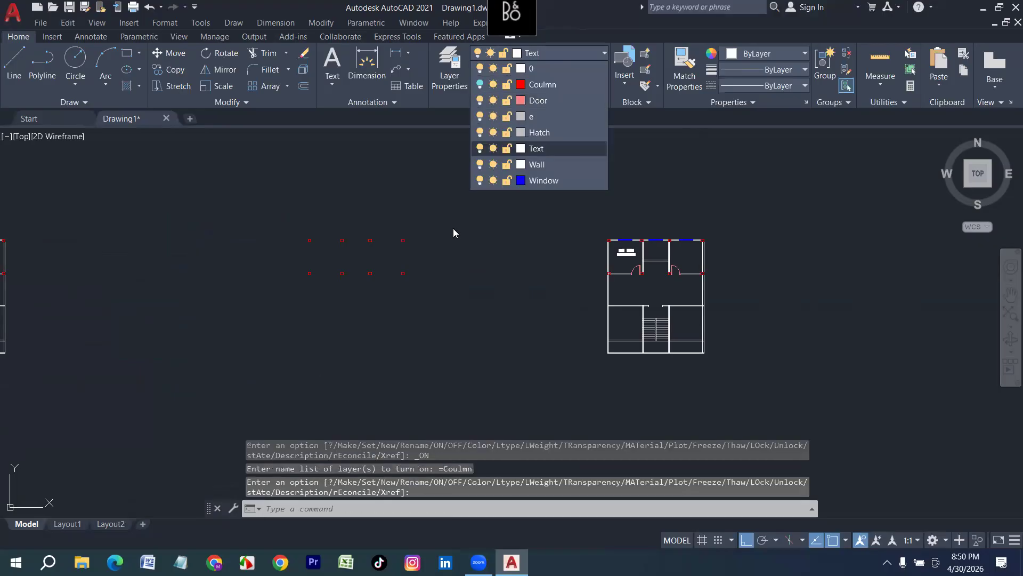
Draw vertical construction lines through the centres of the four columns in the upper row of the isolated column set.
scroll(348, 303, "up", 2)
type("xl")
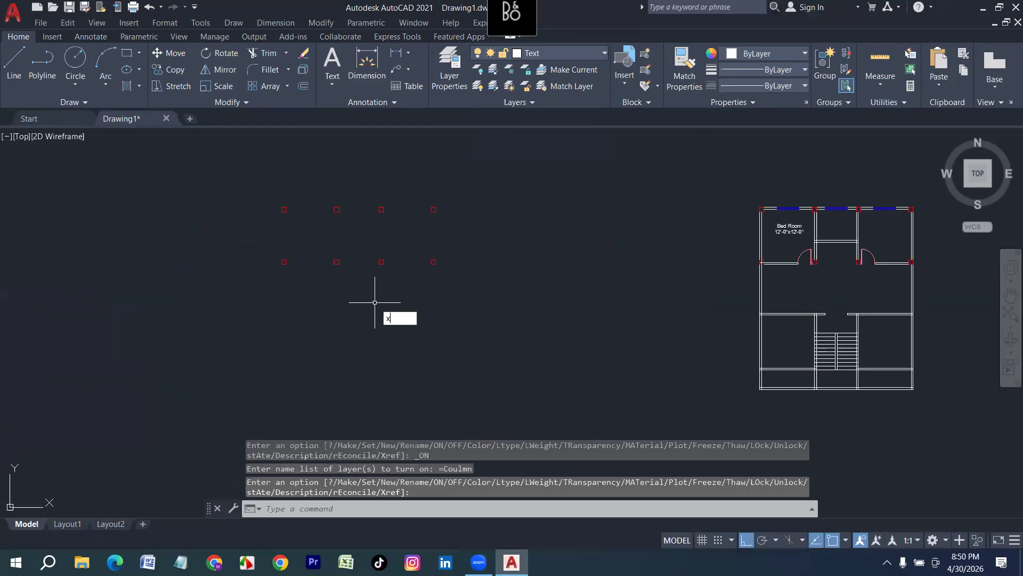
key("Return")
type("v")
key("Return")
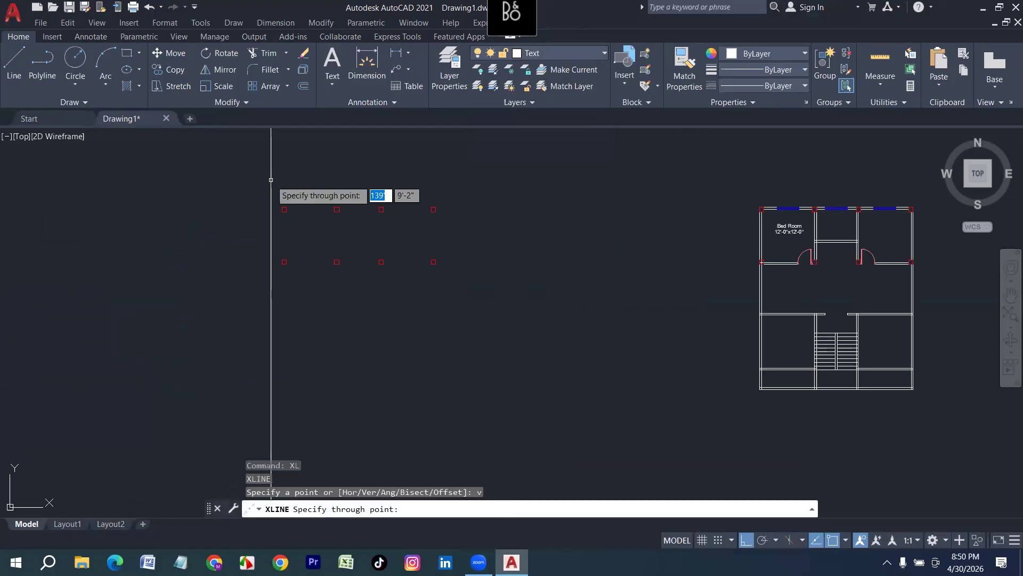
scroll(270, 180, "up", 4)
left_click(301, 255)
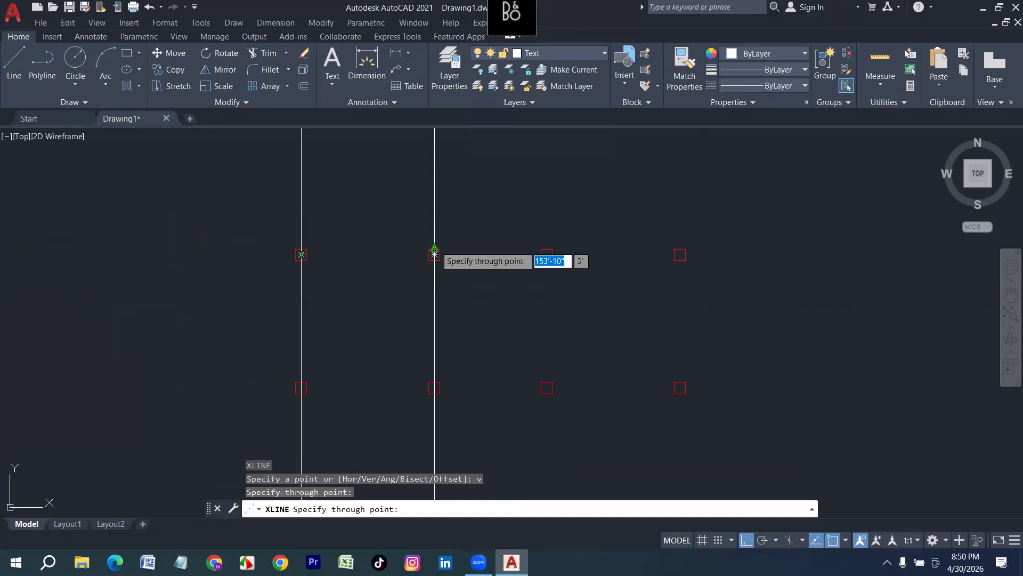
left_click(434, 252)
left_click(547, 255)
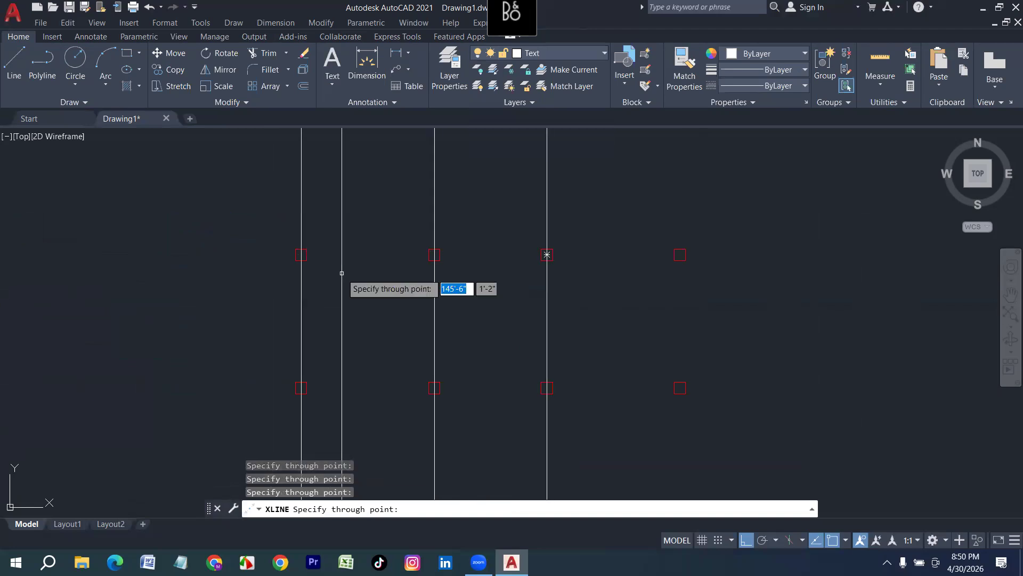
scroll(342, 273, "down", 3)
scroll(525, 255, "up", 3)
left_click(528, 272)
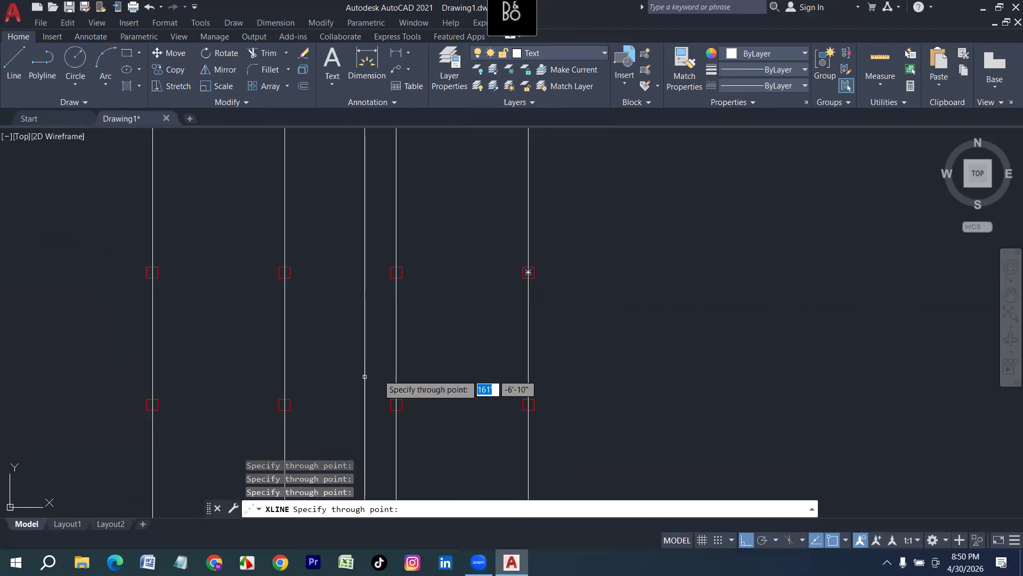
key("Escape")
Draw horizontal construction lines through both rows of the isolated columns.
key("Return")
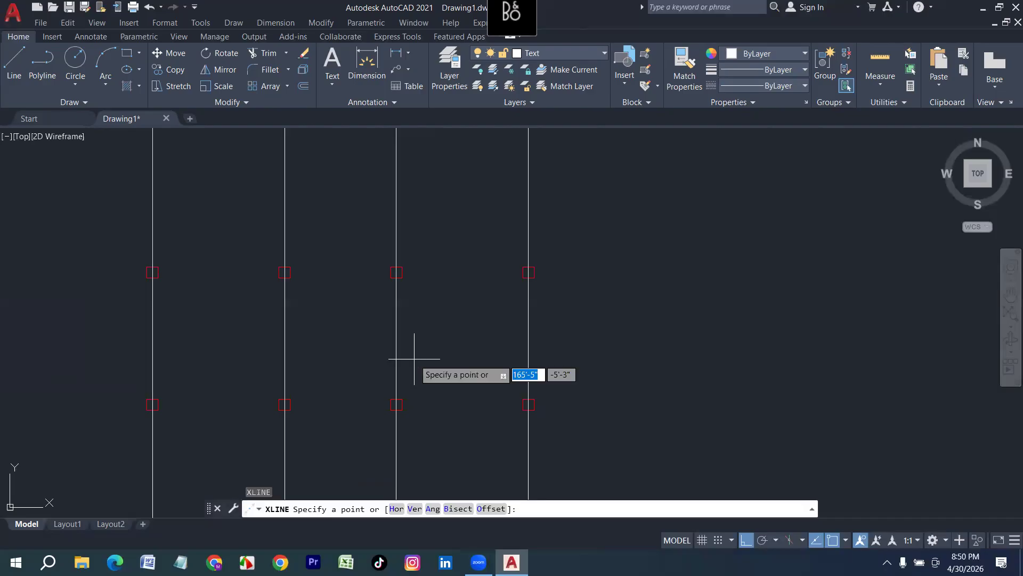
type("h")
key("Return")
left_click(528, 272)
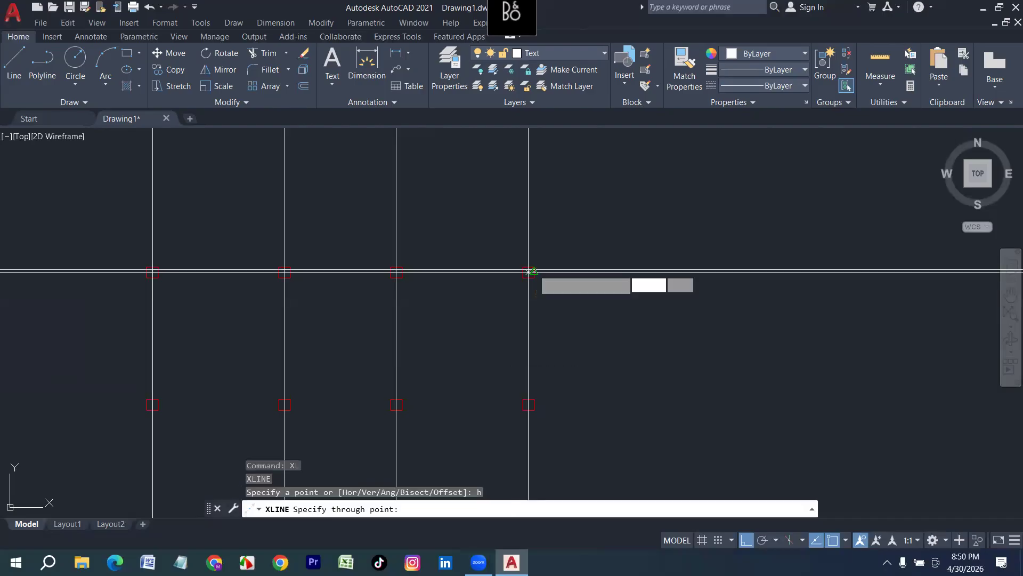
left_click(662, 402)
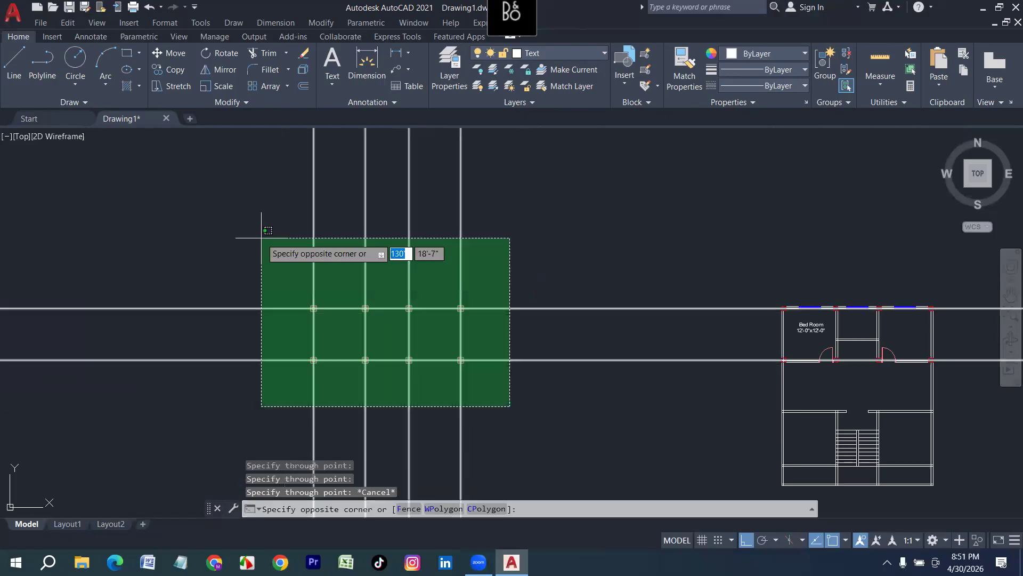
Erase all the construction lines together with the isolated columns.
left_click(266, 238)
key("Delete")
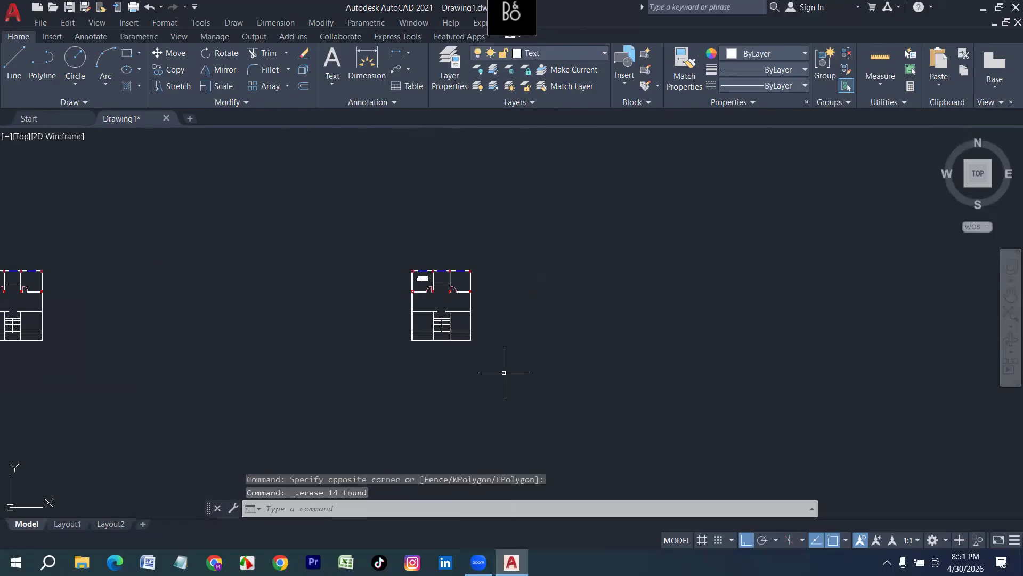
Copy the entire rightmost floor plan once to its right, in the same horizontal row.
left_click(502, 370)
left_click(429, 281)
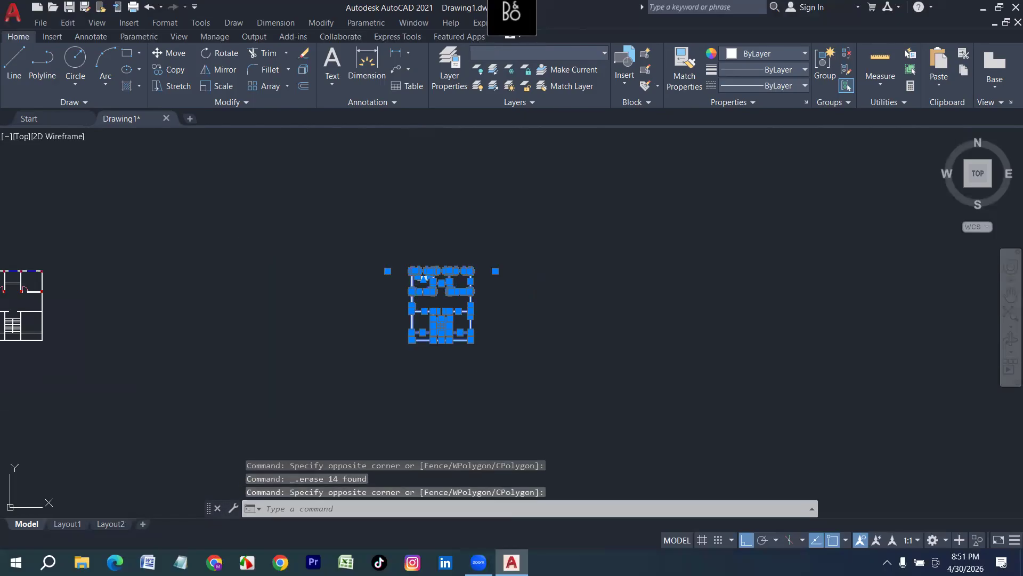
type("co")
key("Return")
left_click(445, 311)
left_click(610, 309)
key("Escape")
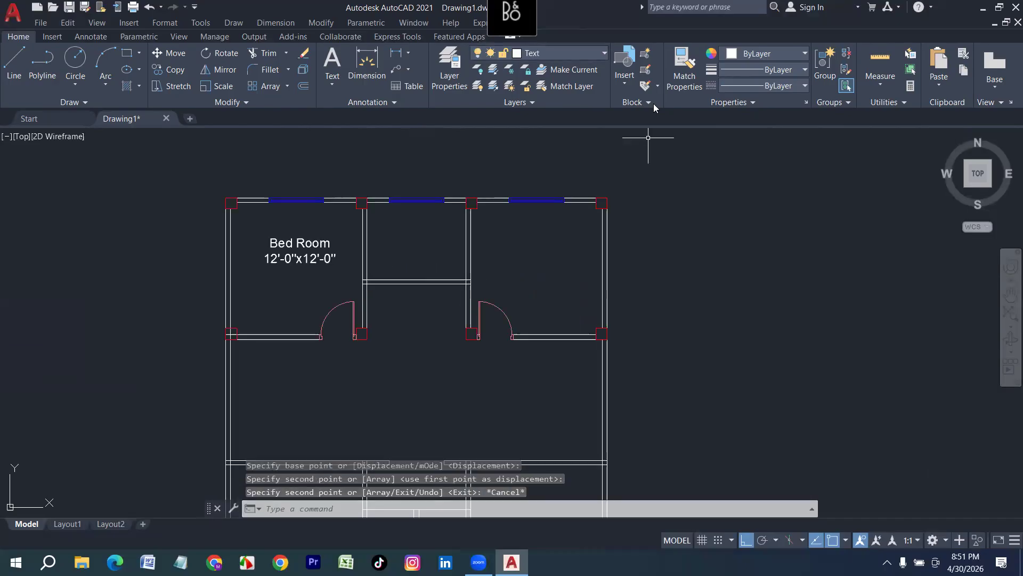
Reduce the second-to-last floor plan to its windows by erasing it with the Window layer off, and turn that layer back on.
left_click(586, 53)
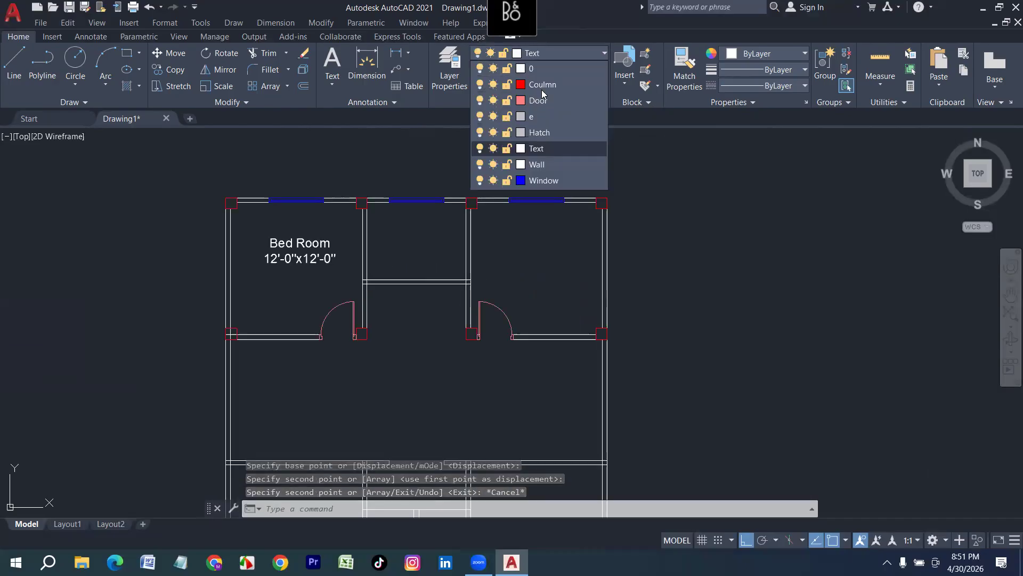
left_click(480, 180)
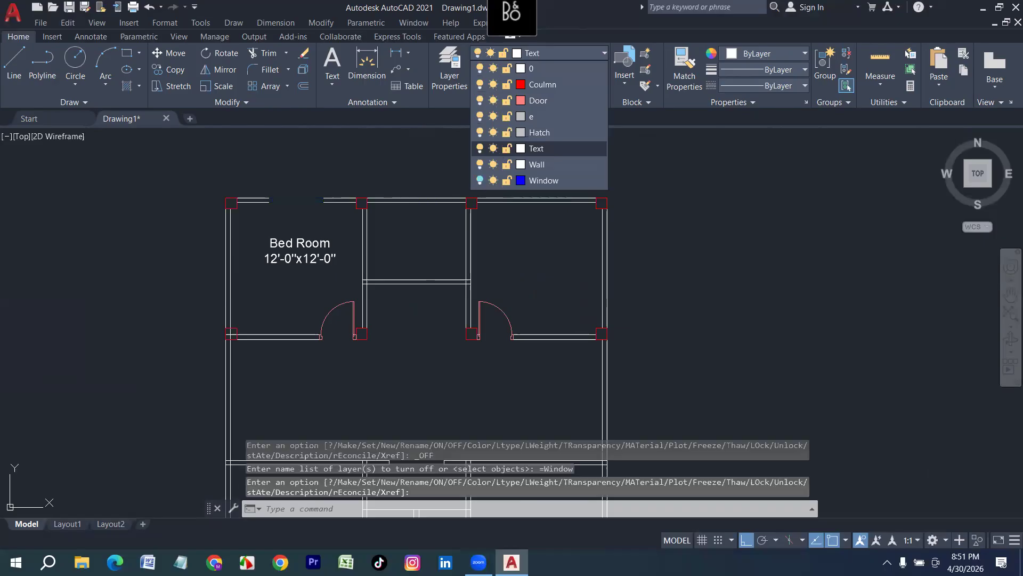
scroll(417, 211, "down", 4)
left_click(537, 198)
left_click(313, 407)
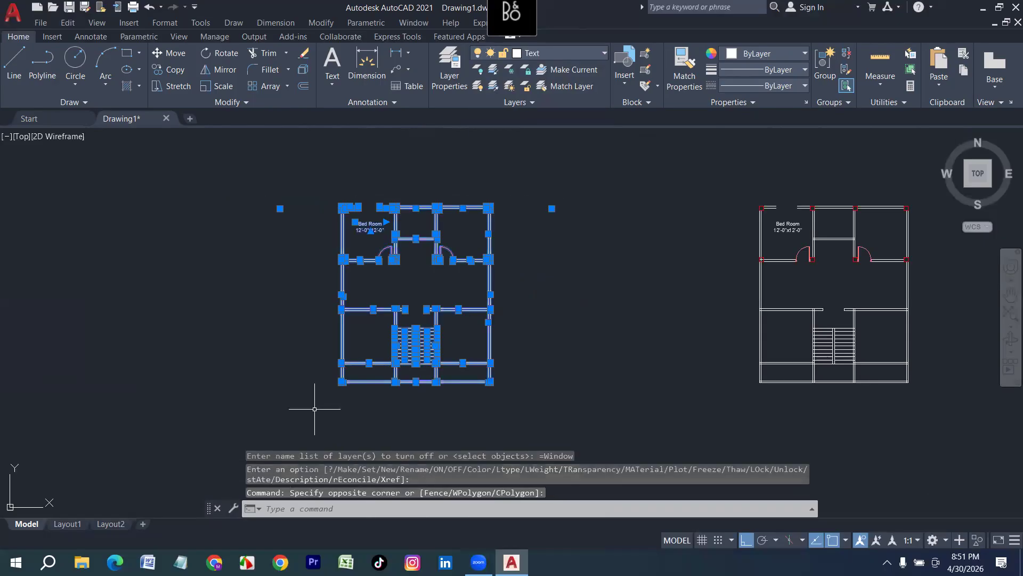
key("Delete")
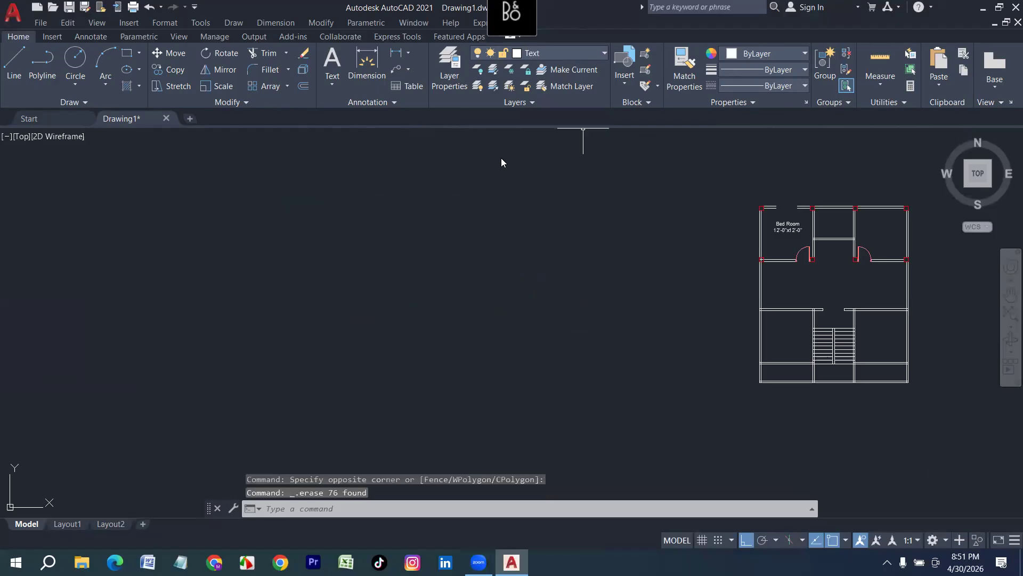
left_click(538, 53)
left_click(479, 180)
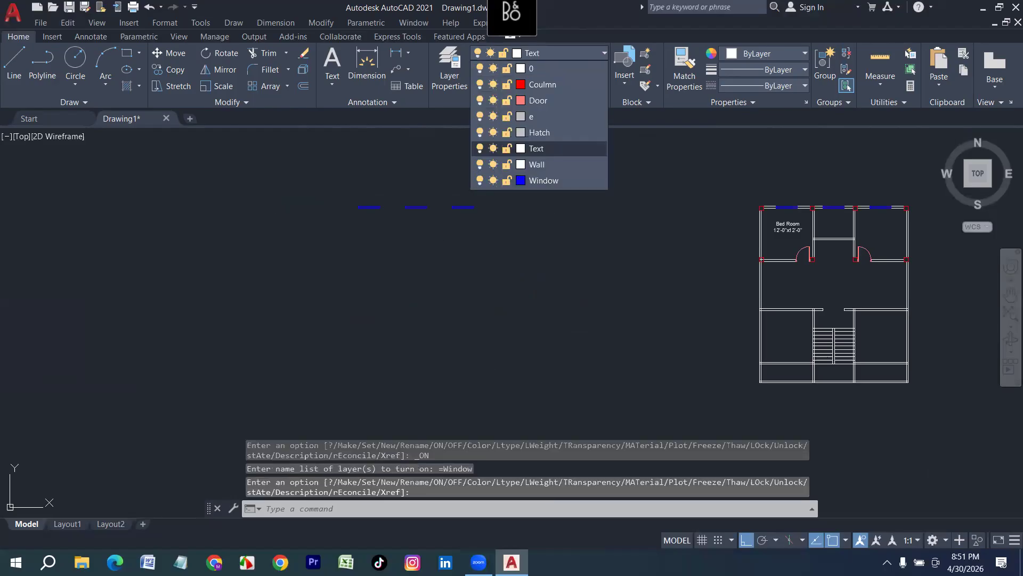
left_click(297, 277)
scroll(174, 291, "up", 4)
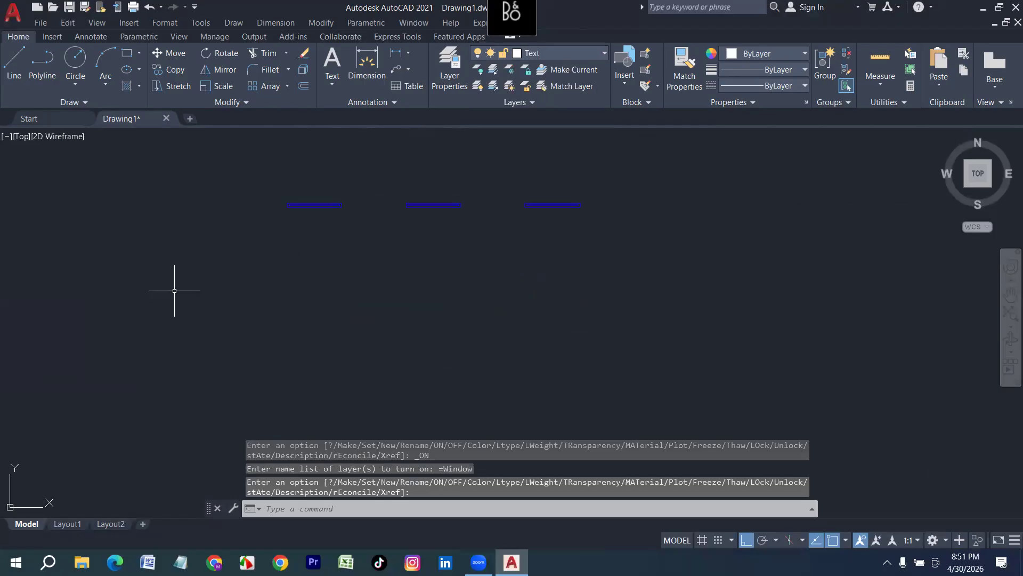
Reduce the rightmost floor plan to its room label by erasing it with the Text layer off, and turn that layer back on.
scroll(351, 284, "down", 6)
scroll(433, 272, "up", 4)
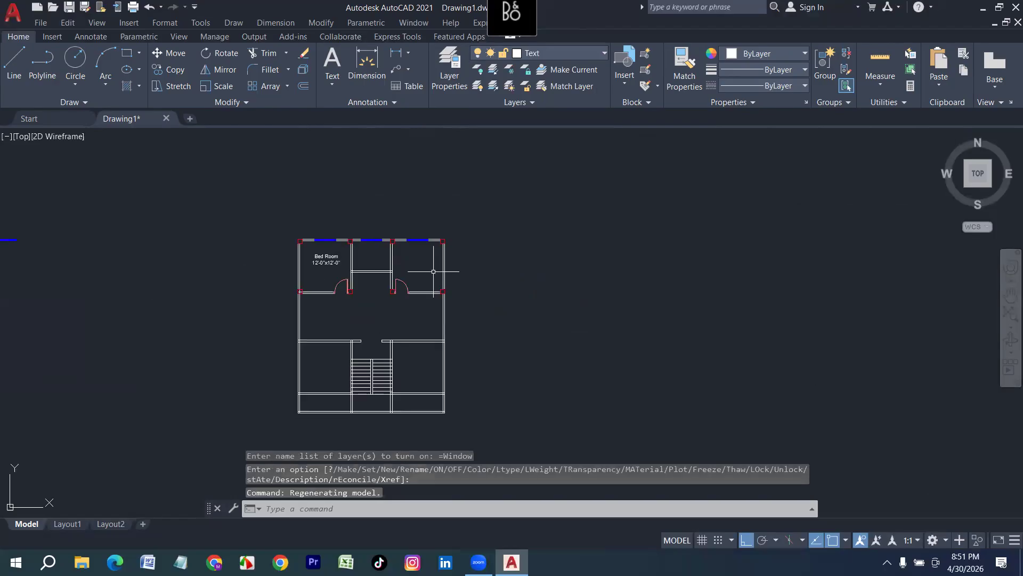
scroll(314, 283, "up", 4)
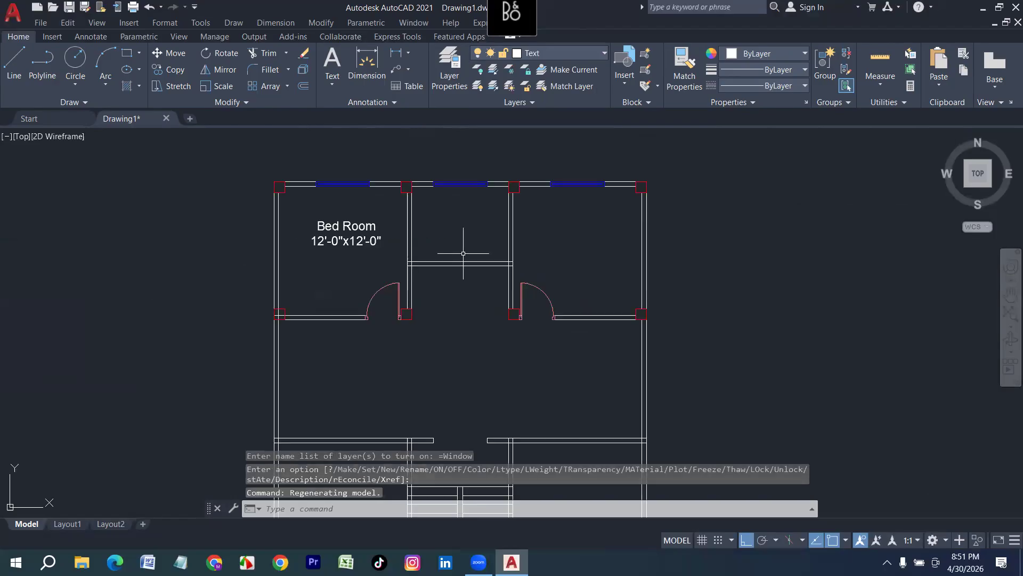
left_click(560, 53)
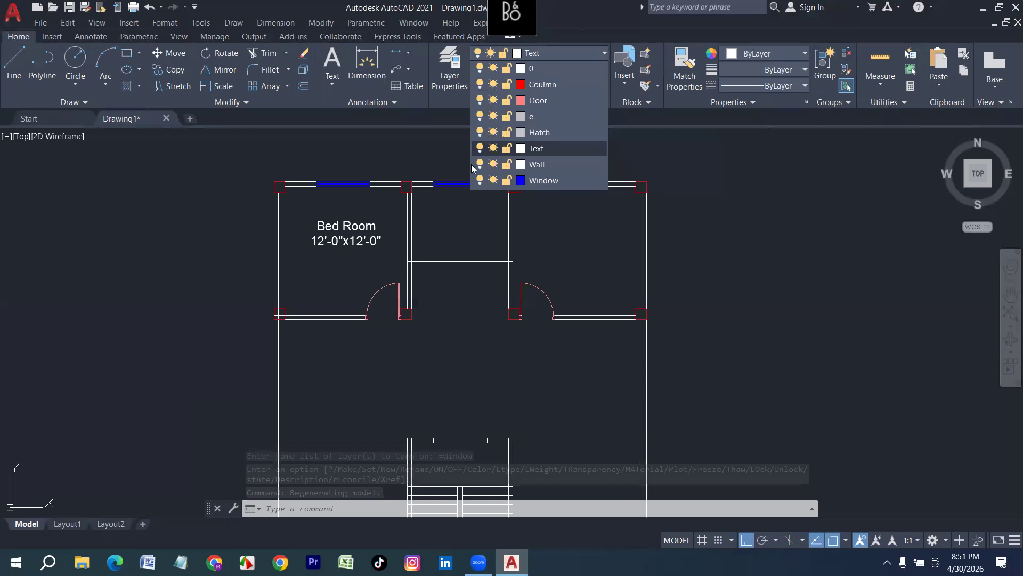
left_click(482, 150)
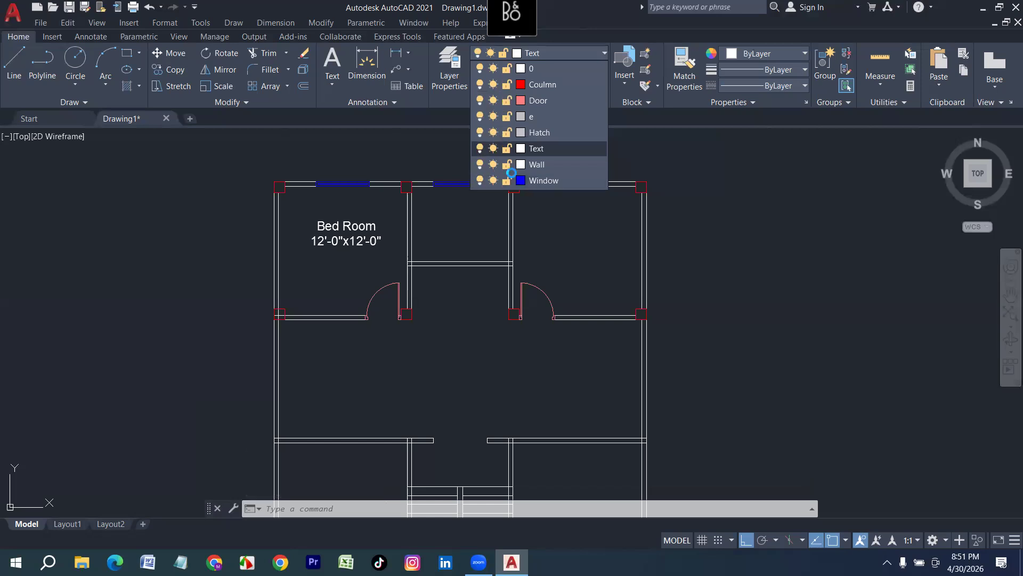
left_click(537, 287)
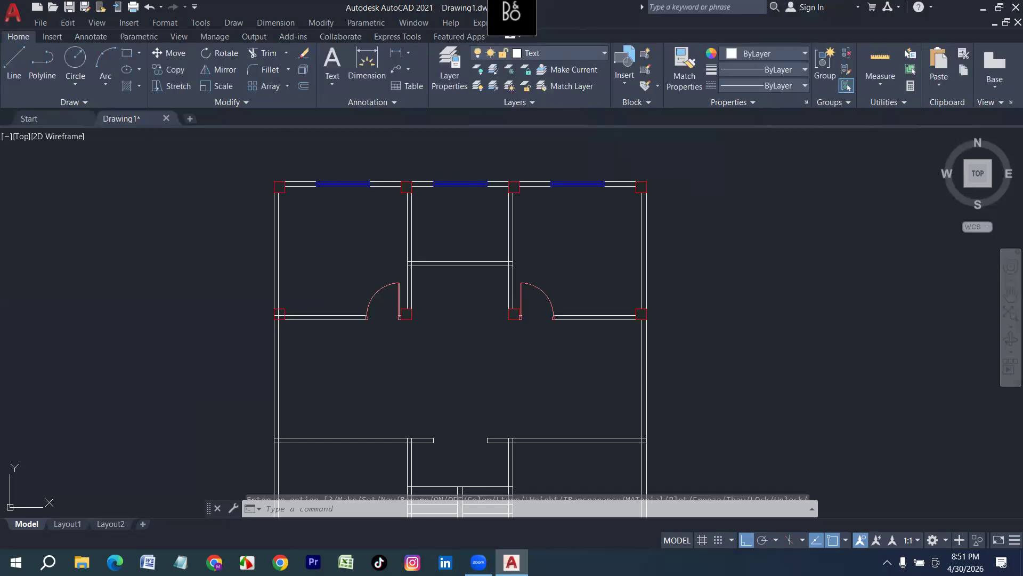
scroll(520, 180, "down", 6)
left_click(585, 156)
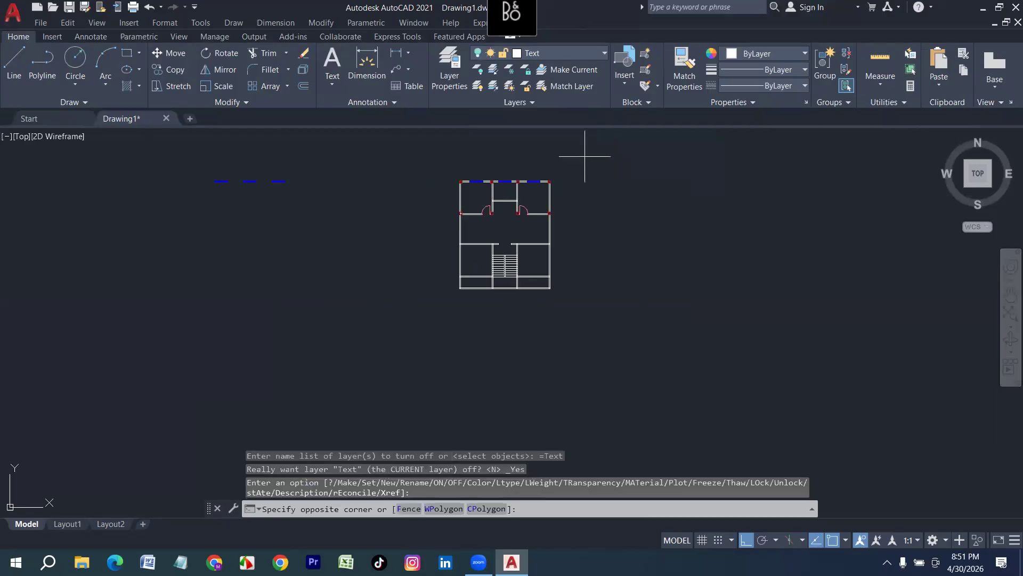
left_click(381, 359)
key("Delete")
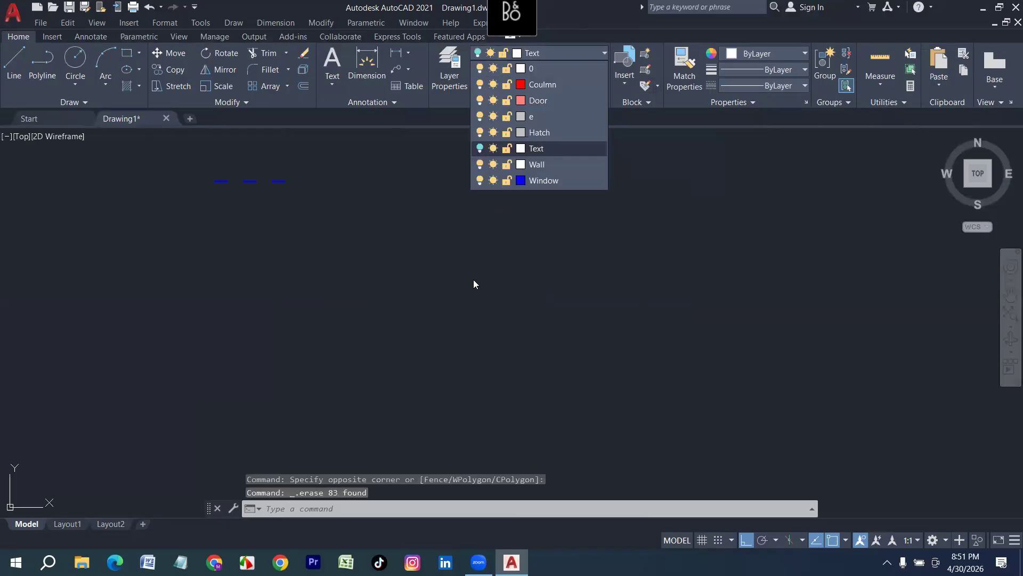
left_click(479, 148)
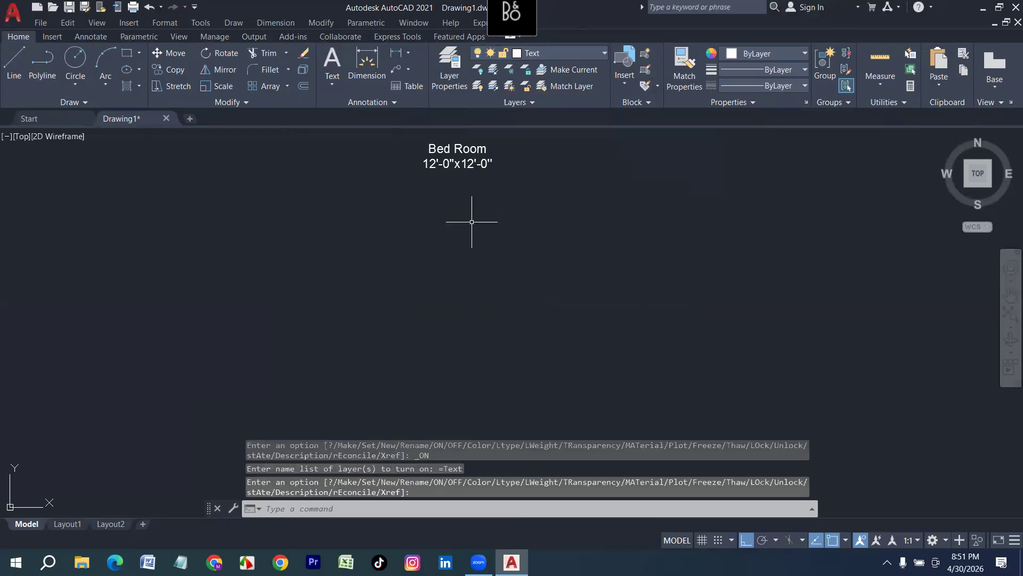
scroll(288, 273, "down", 6)
scroll(231, 265, "up", 4)
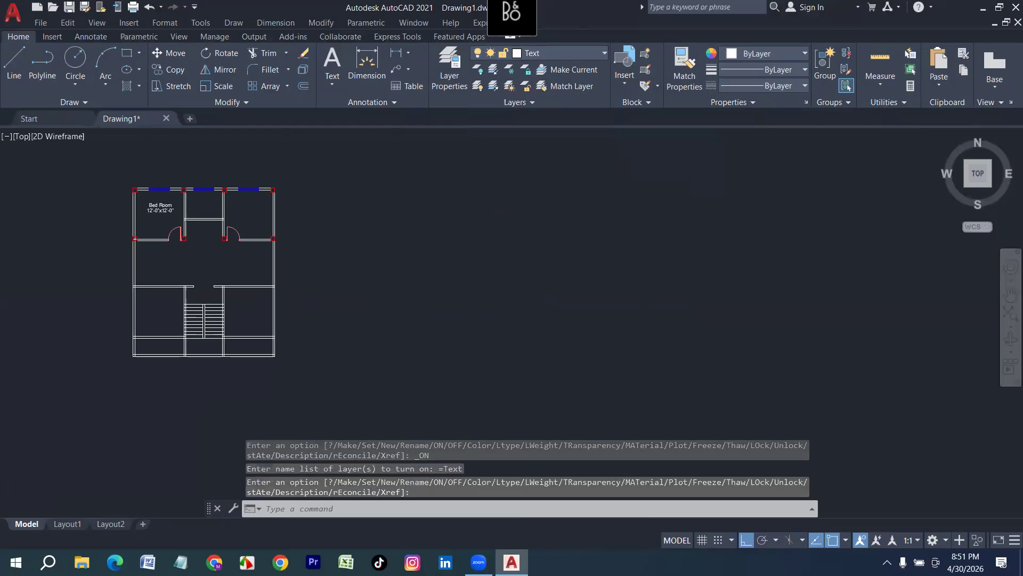
scroll(135, 243, "up", 2)
scroll(291, 335, "down", 3)
scroll(169, 287, "up", 1)
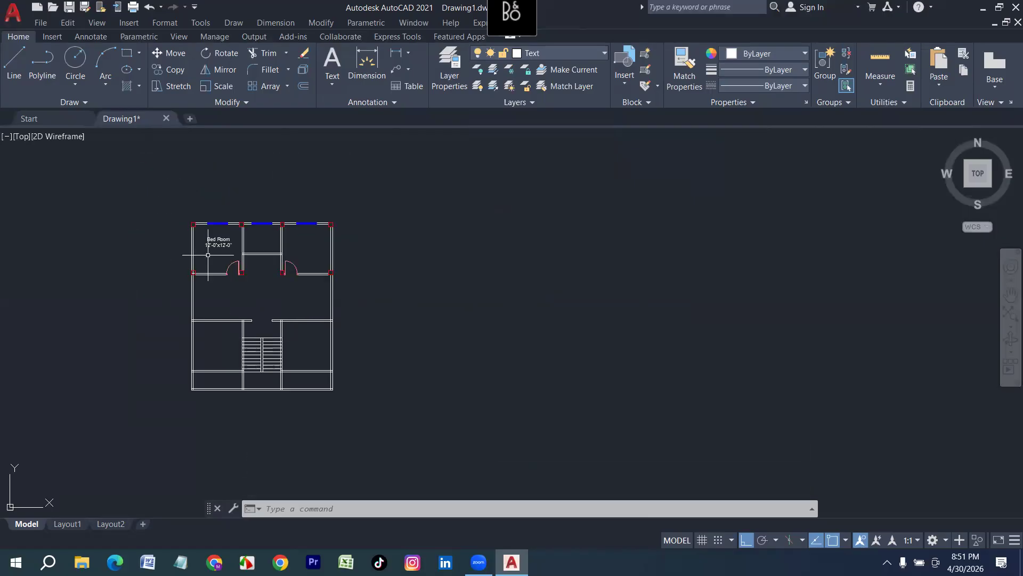
Lock the Text layer and try to erase the Bed Room label in the floor plan.
scroll(244, 253, "up", 4)
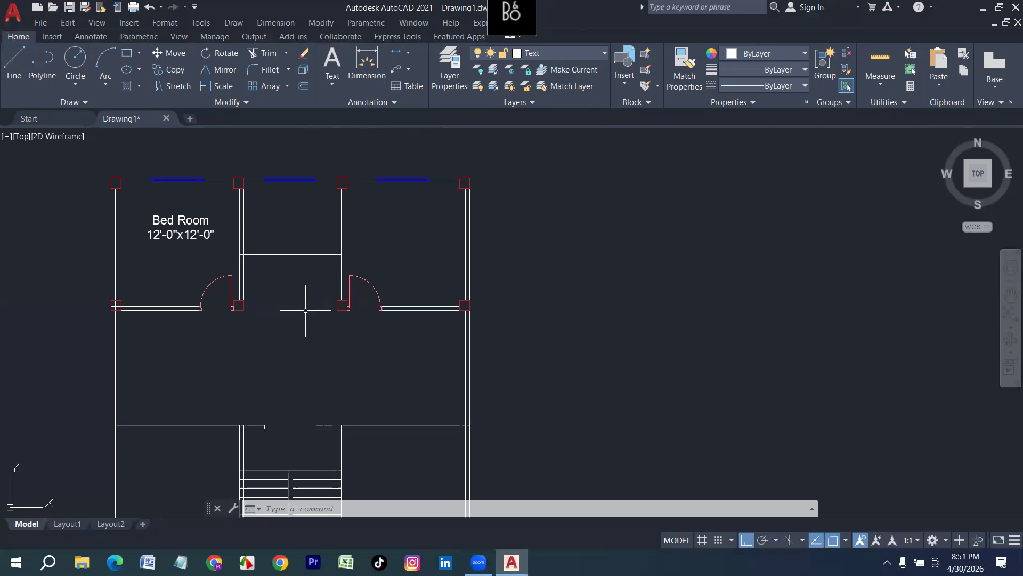
scroll(306, 310, "down", 2)
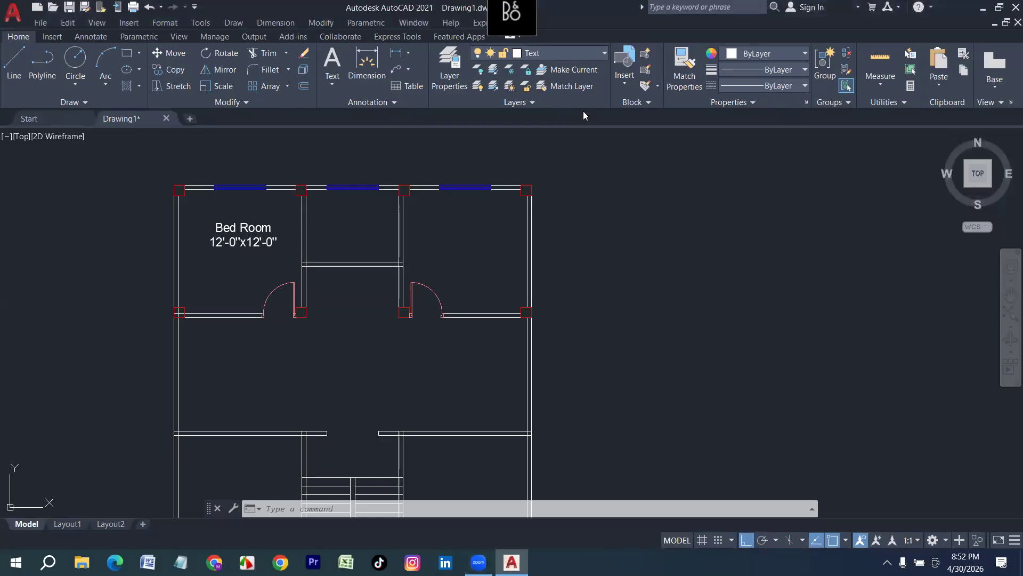
left_click(533, 53)
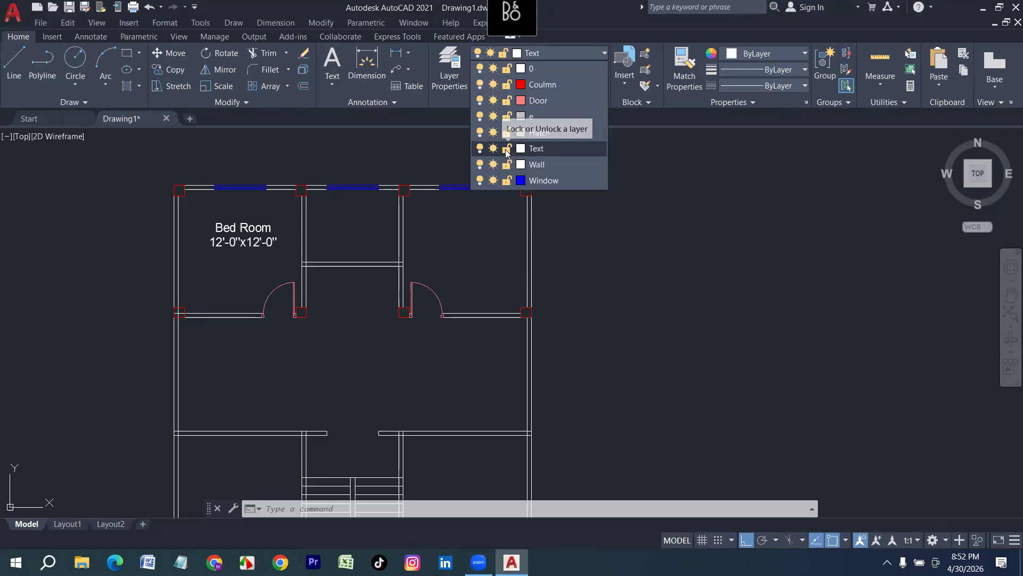
left_click(507, 150)
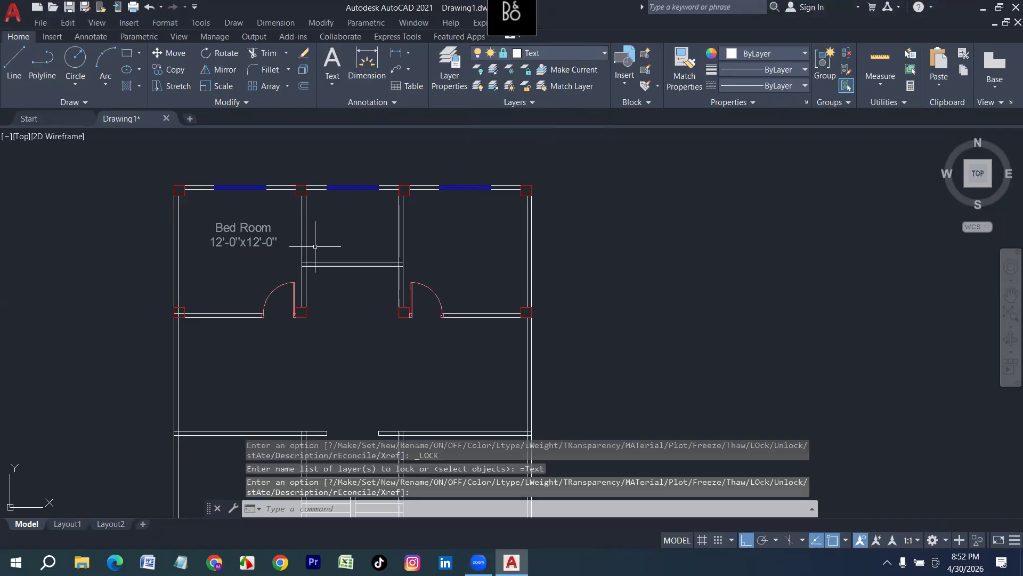
left_click(230, 241)
key("Delete")
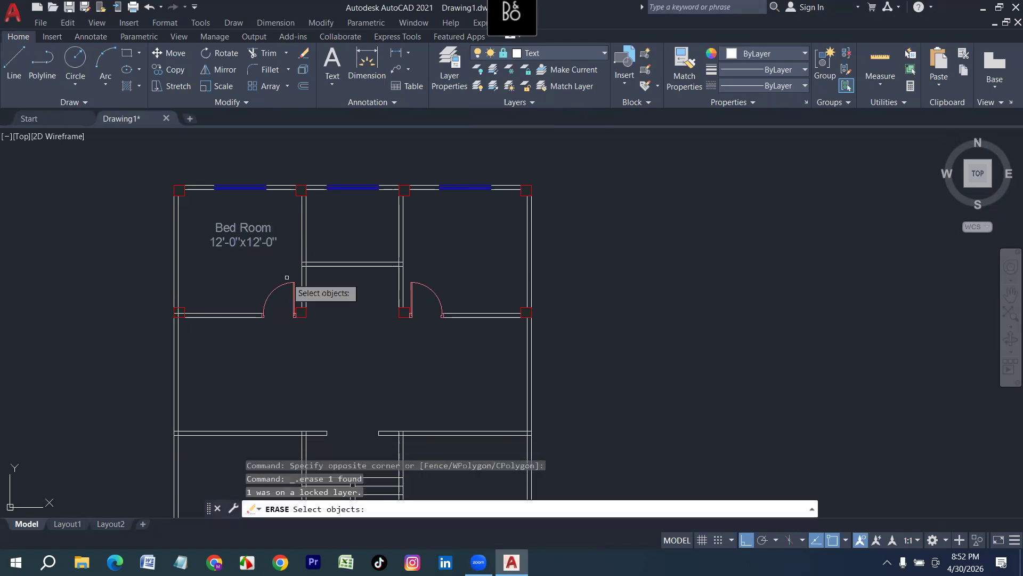
left_click(286, 277)
left_click(251, 248)
left_click(251, 272)
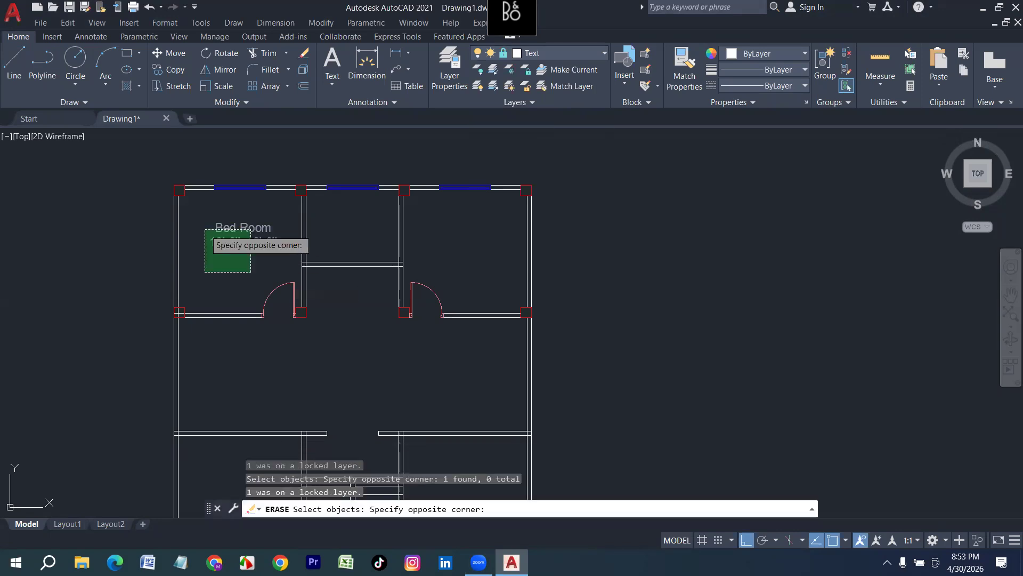
left_click(205, 230)
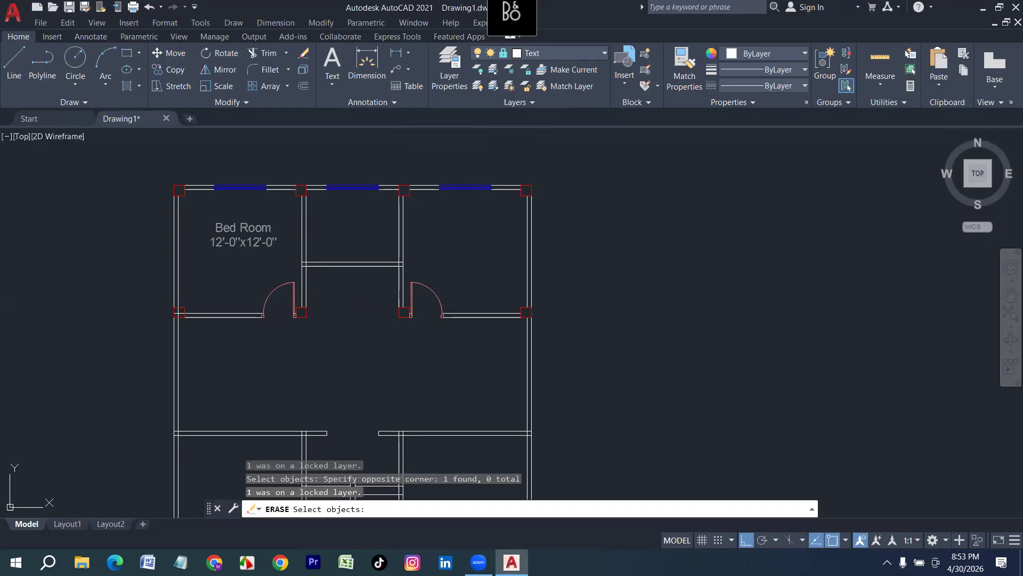
Unlock the Text layer and cancel the running Erase command.
left_click(538, 52)
left_click(507, 148)
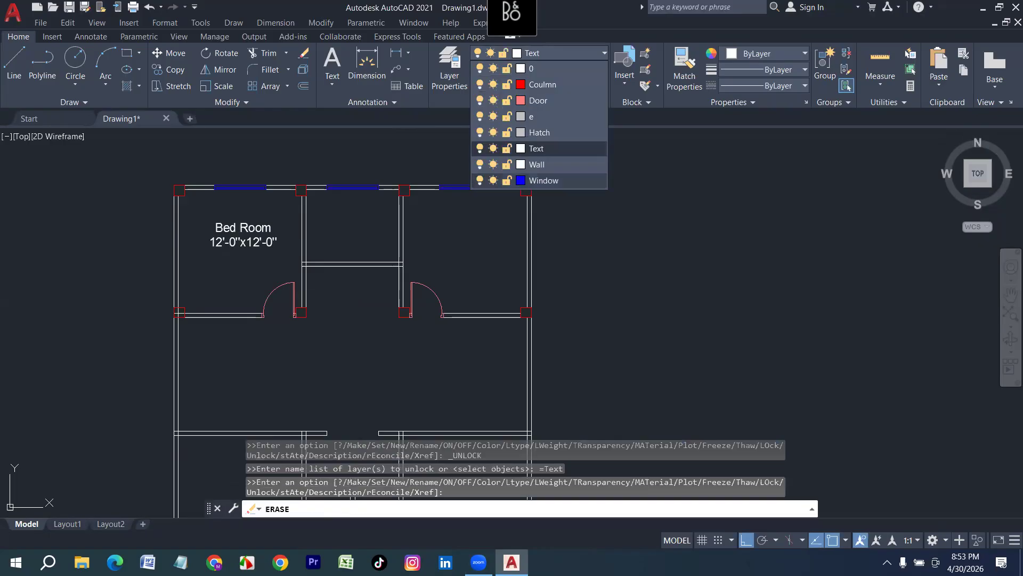
key("Escape")
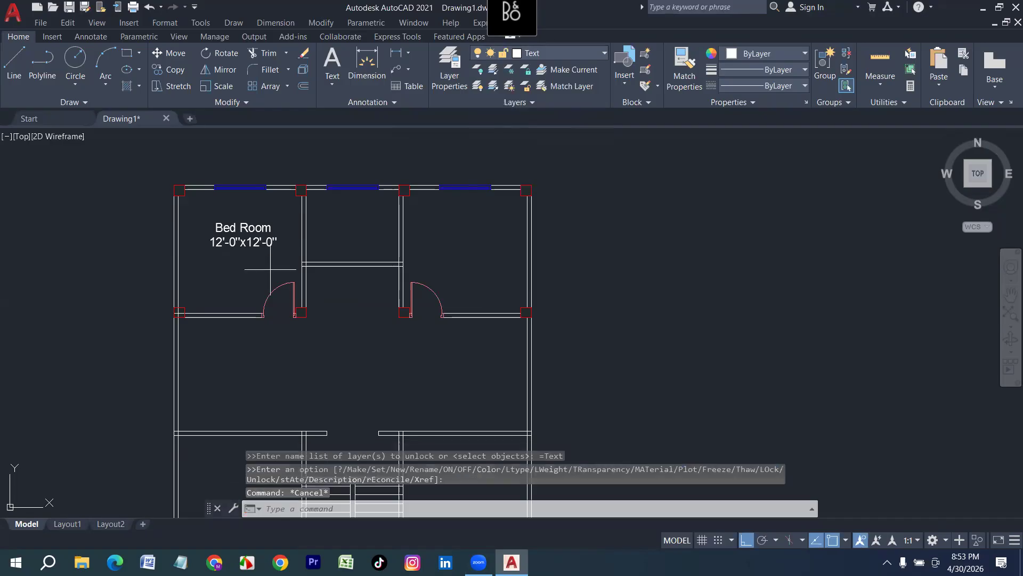
Erase the Bed Room label with its 12'-0"x12'-0" size text, and undo the erasure.
left_click_drag(270, 270, 242, 217)
key("Delete")
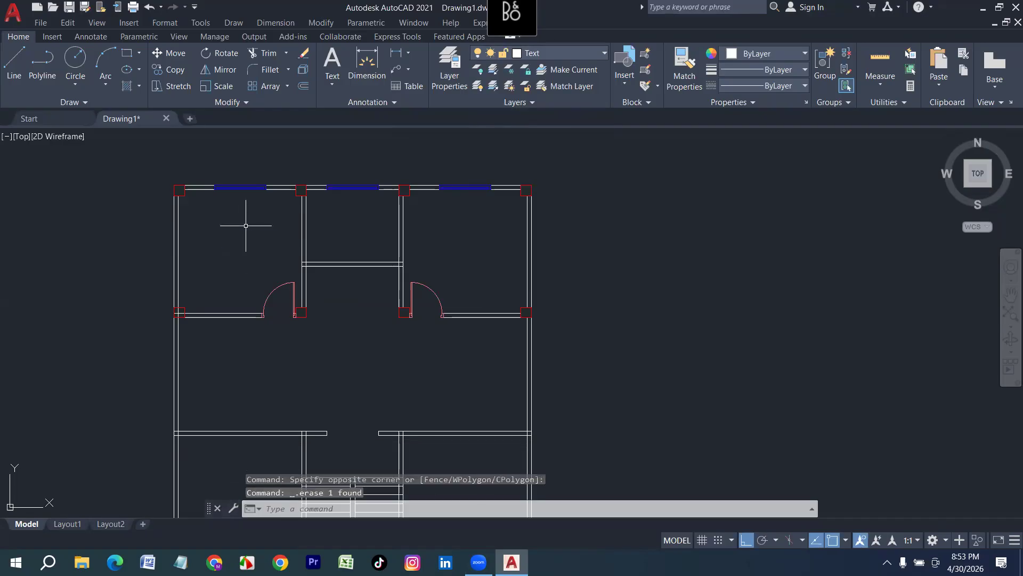
key("ctrl+z")
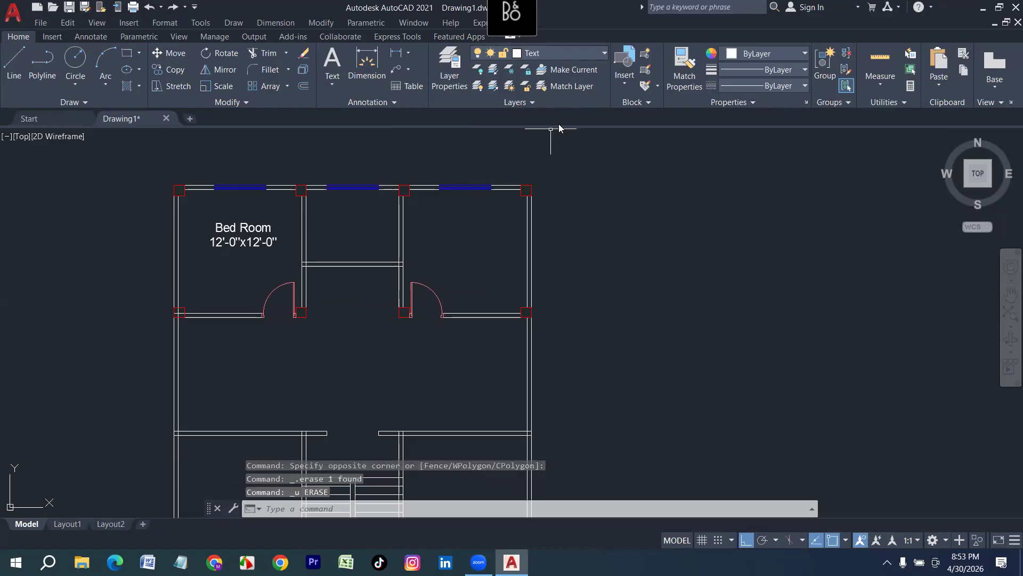